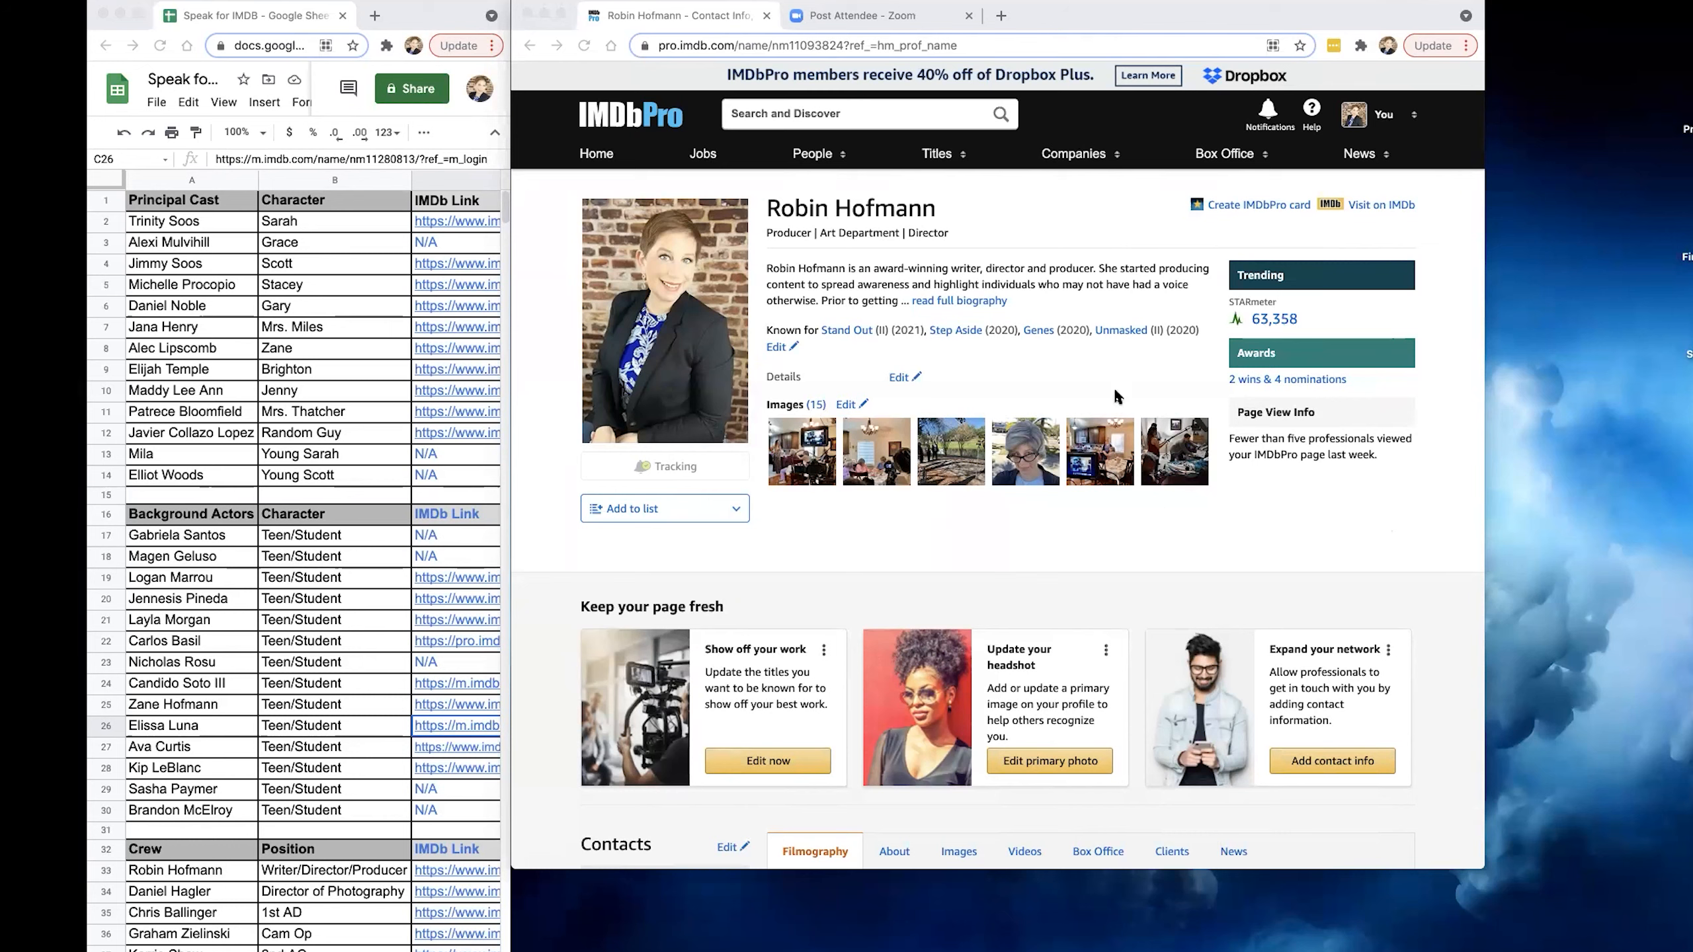
Move the IMDbPro window lower and widen the spreadsheet window to show more of the IMDb Link column.
{"action": "left_click", "coordinate": [817, 5]}
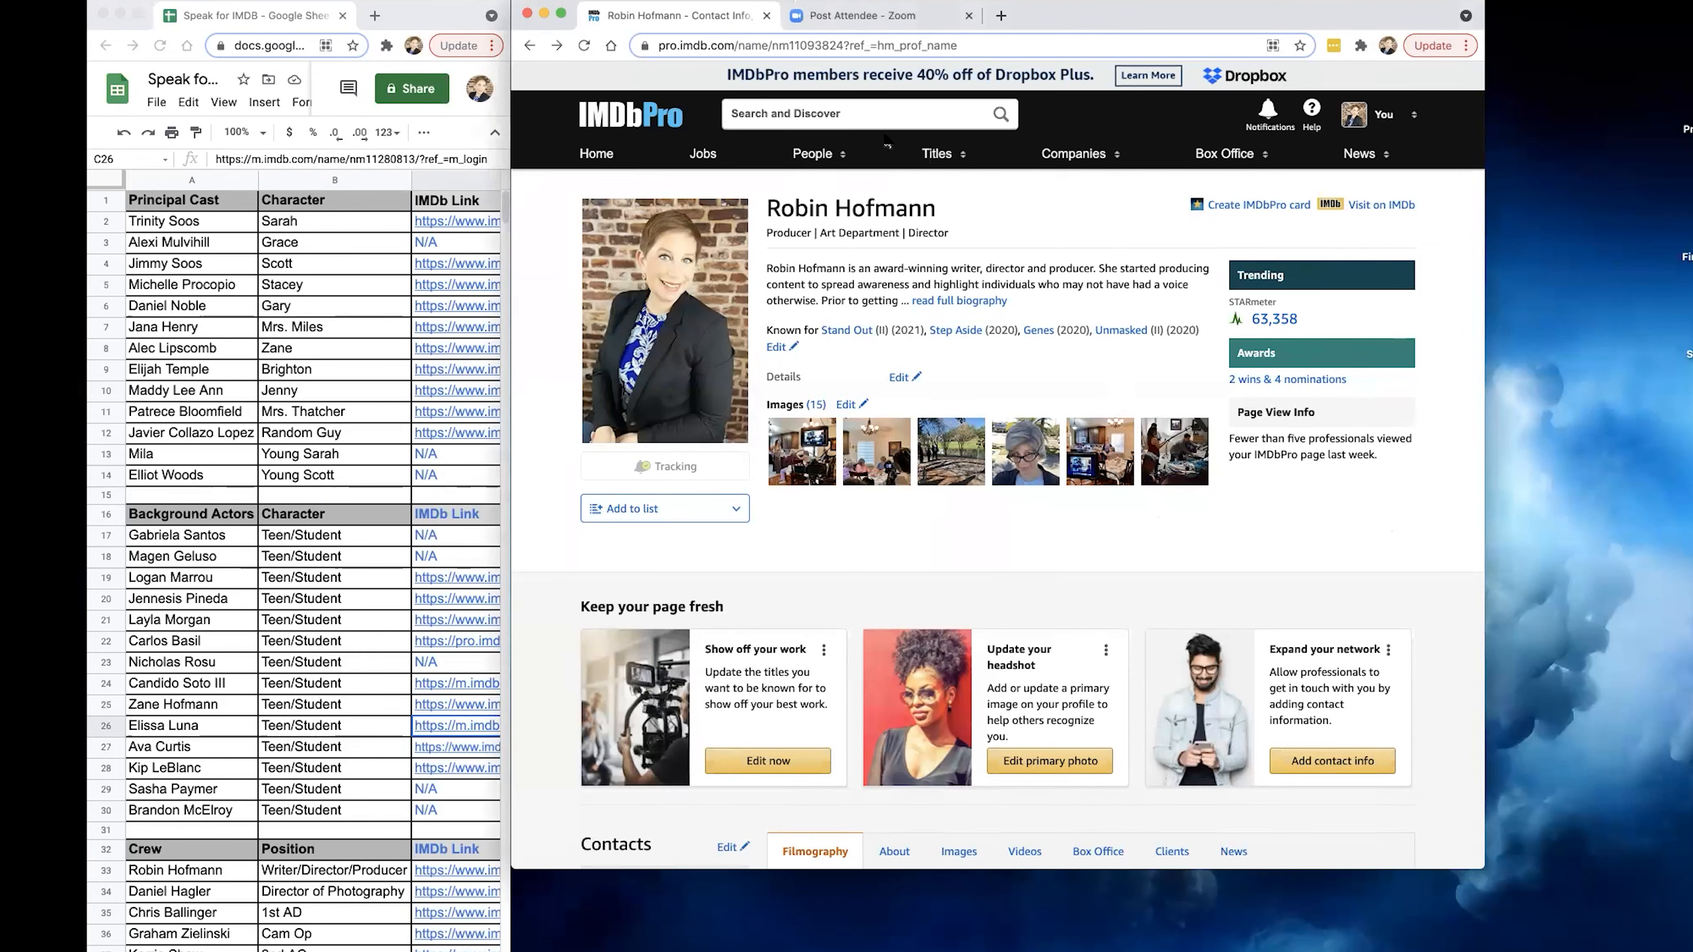
{"action": "left_click_drag", "start_coordinate": [1058, 139], "coordinate": [839, 2]}
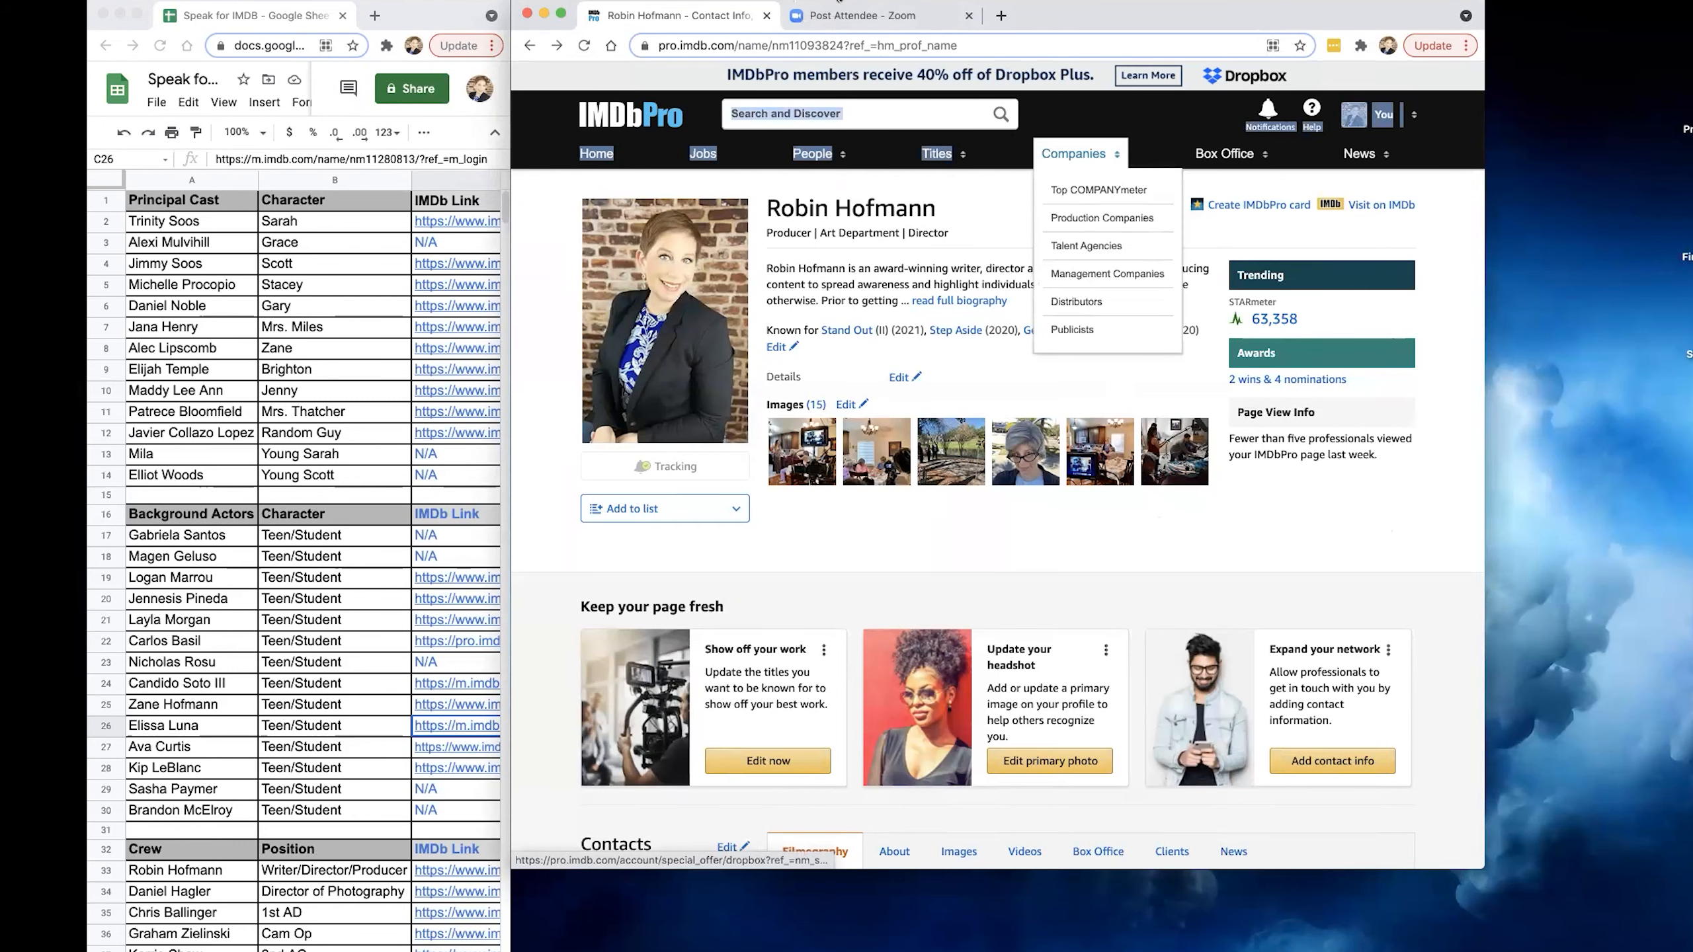
{"action": "left_click_drag", "start_coordinate": [557, 8], "coordinate": [560, 121]}
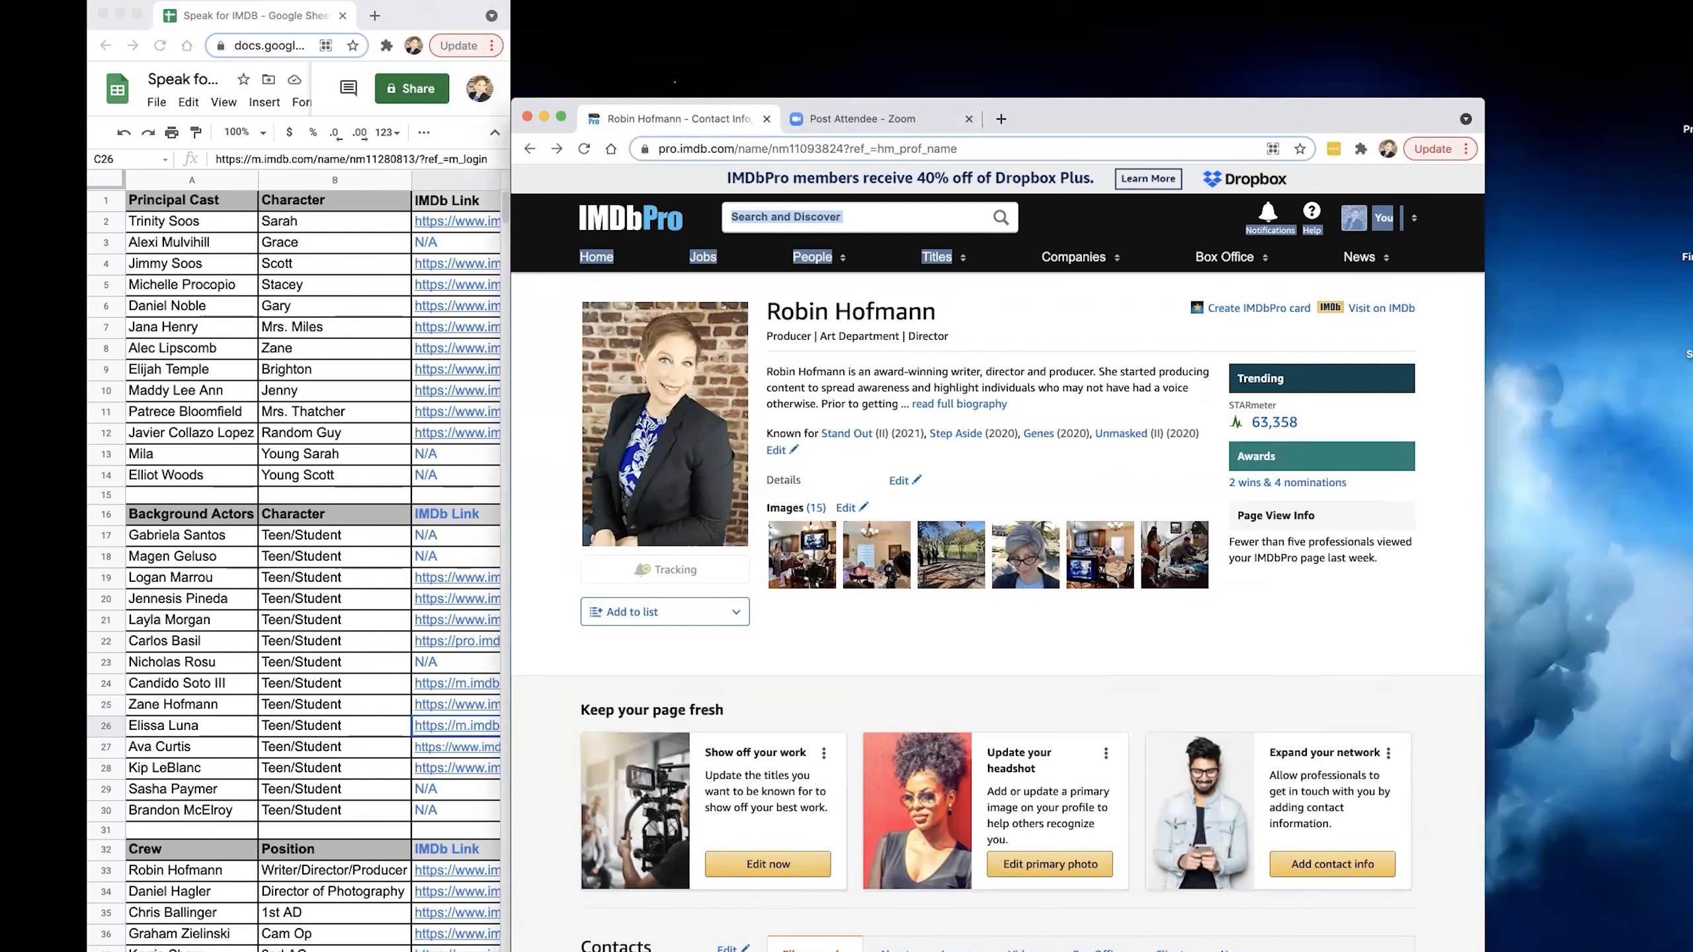
{"action": "left_click_drag", "start_coordinate": [415, 12], "coordinate": [419, 11]}
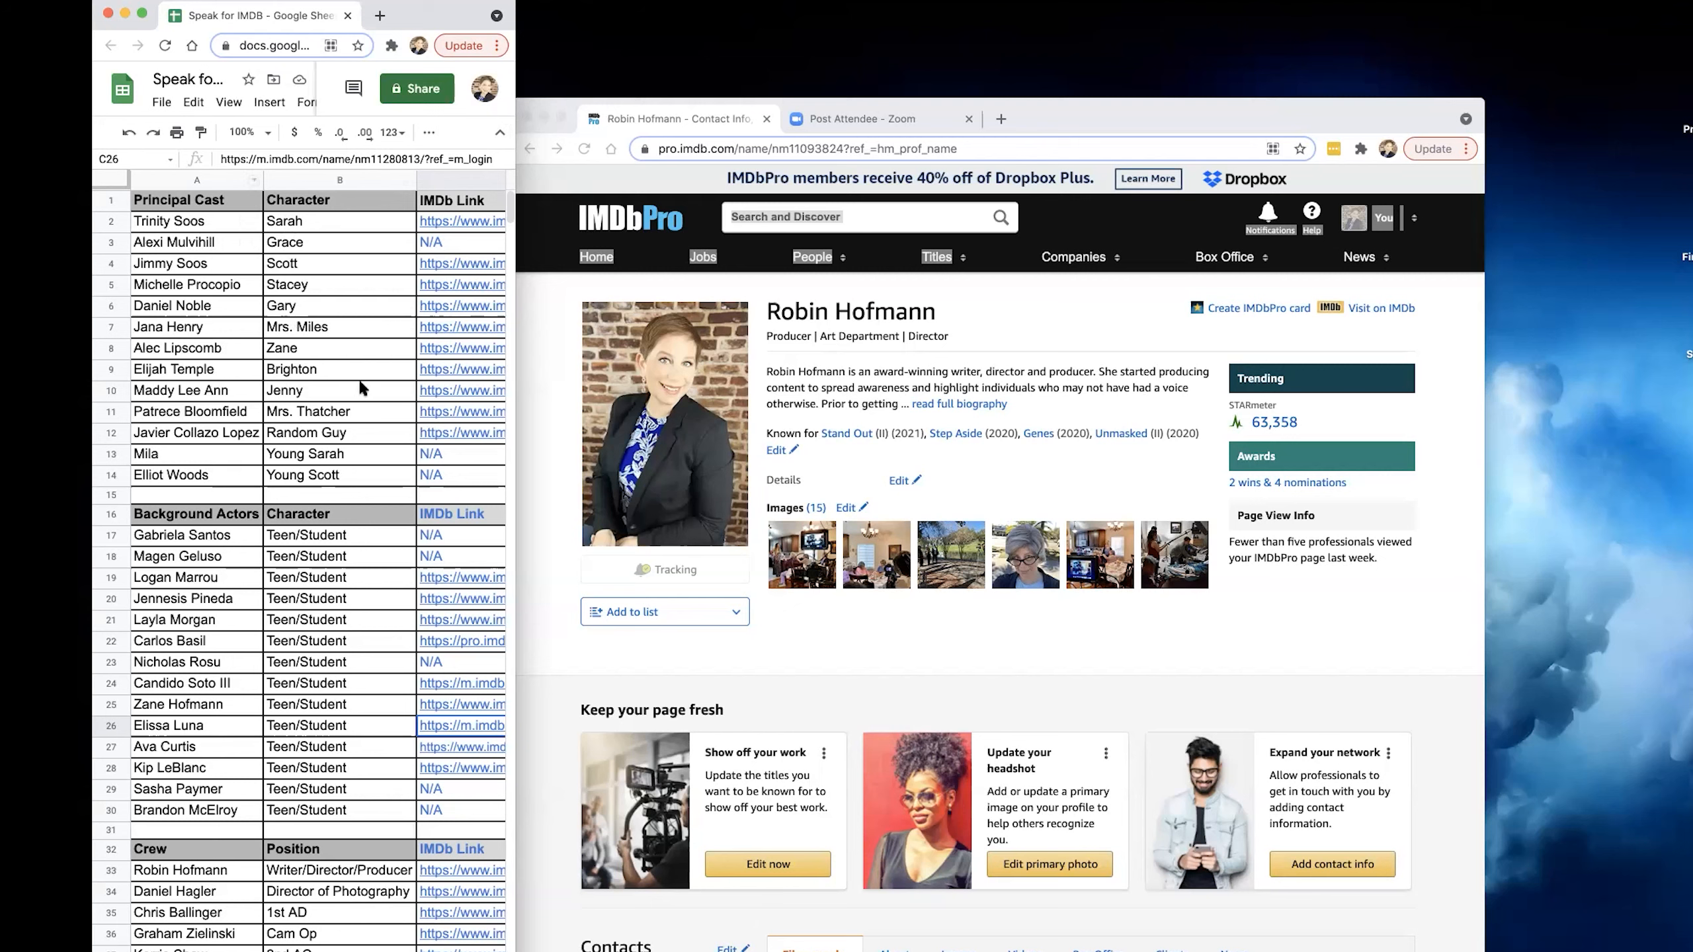
{"action": "left_click_drag", "start_coordinate": [516, 467], "coordinate": [569, 466]}
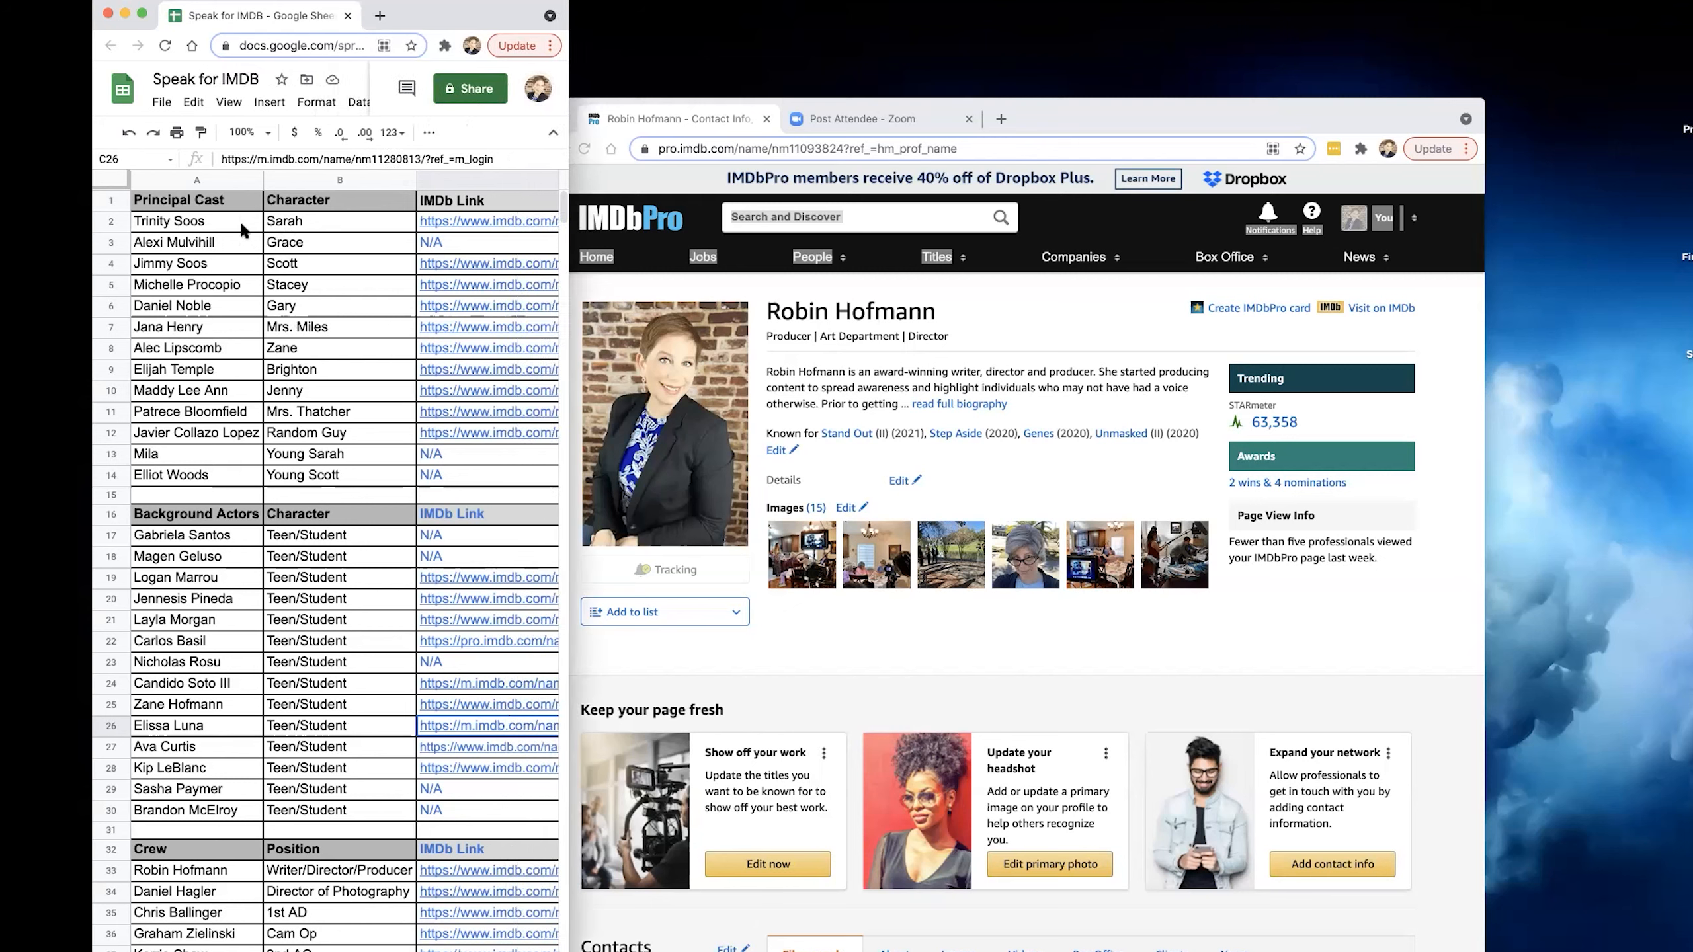
{"action": "scroll", "coordinate": [232, 485], "scroll_direction": "down", "scroll_amount": 7}
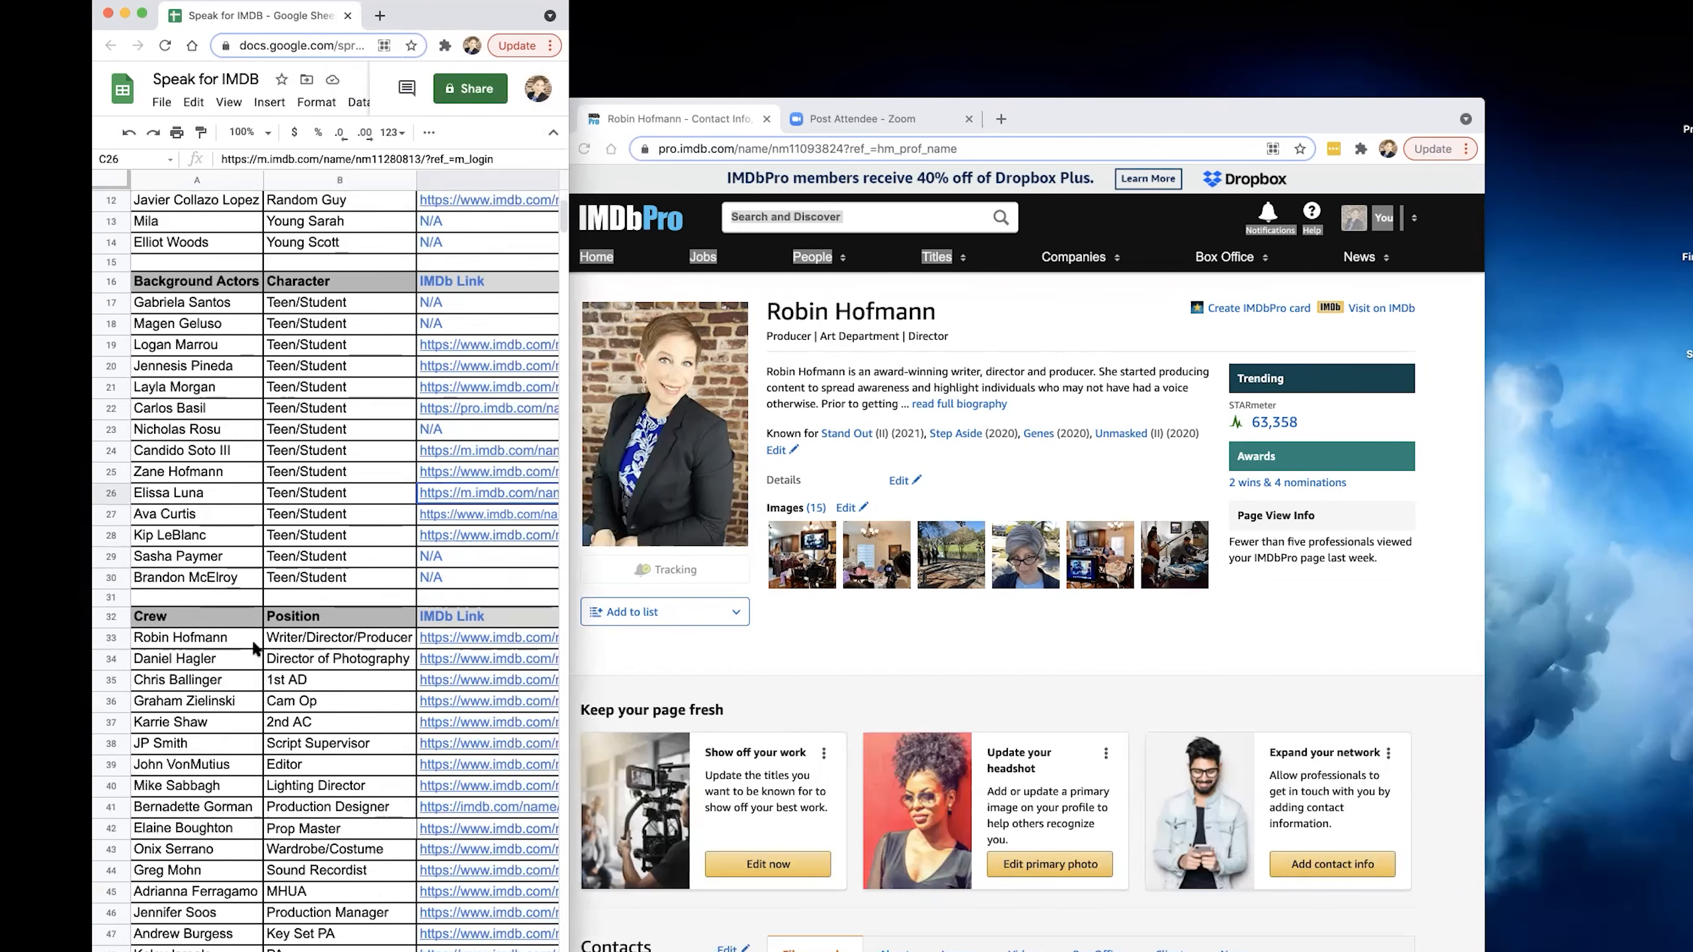
{"action": "scroll", "coordinate": [366, 568], "scroll_direction": "up", "scroll_amount": 8}
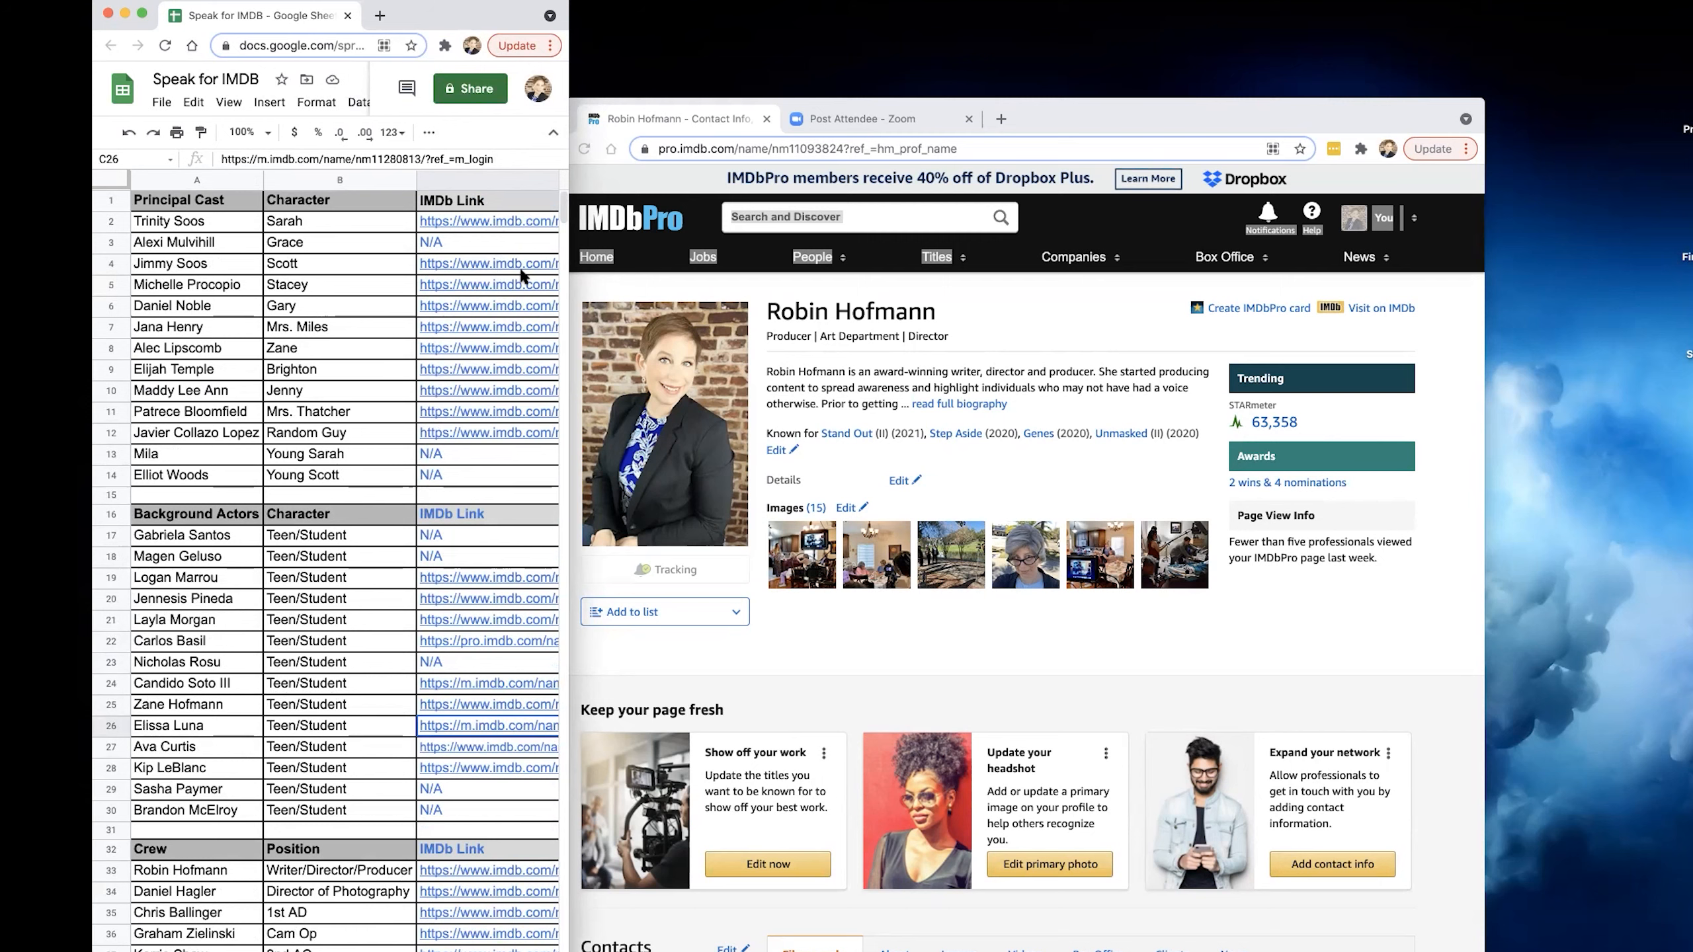
Shift the IMDbPro window over so it sits beside the spreadsheet, and clear the page's text selection.
{"action": "left_click", "coordinate": [1061, 115]}
{"action": "left_click_drag", "start_coordinate": [1054, 117], "coordinate": [1106, 121]}
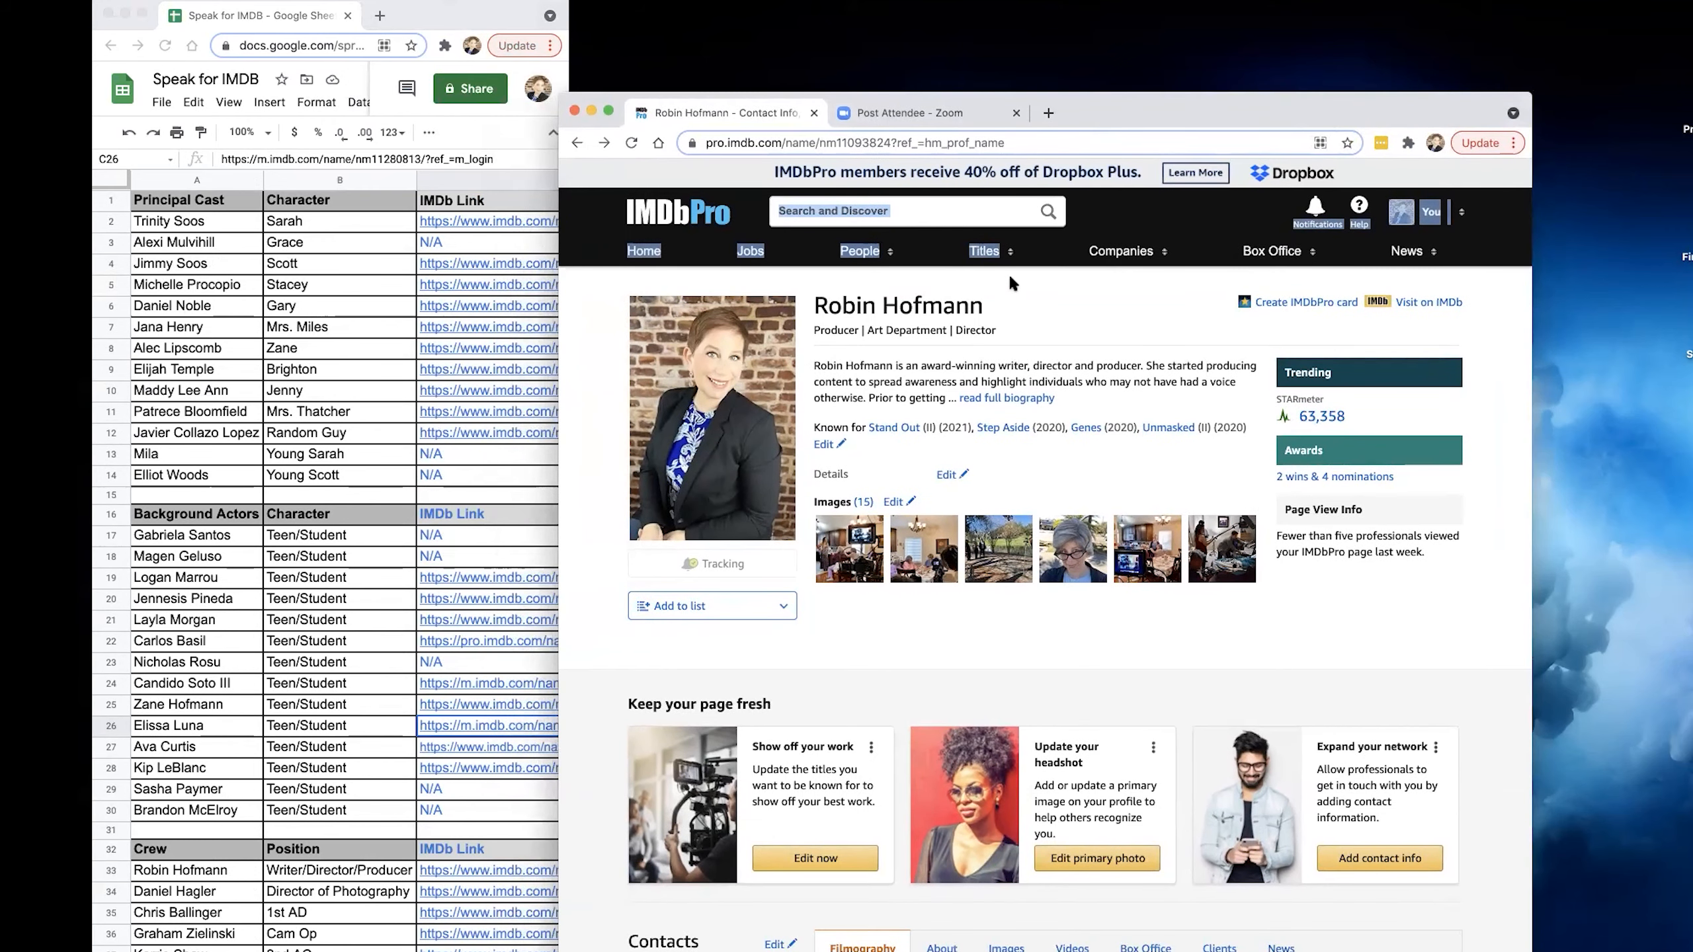
{"action": "left_click", "coordinate": [1071, 324]}
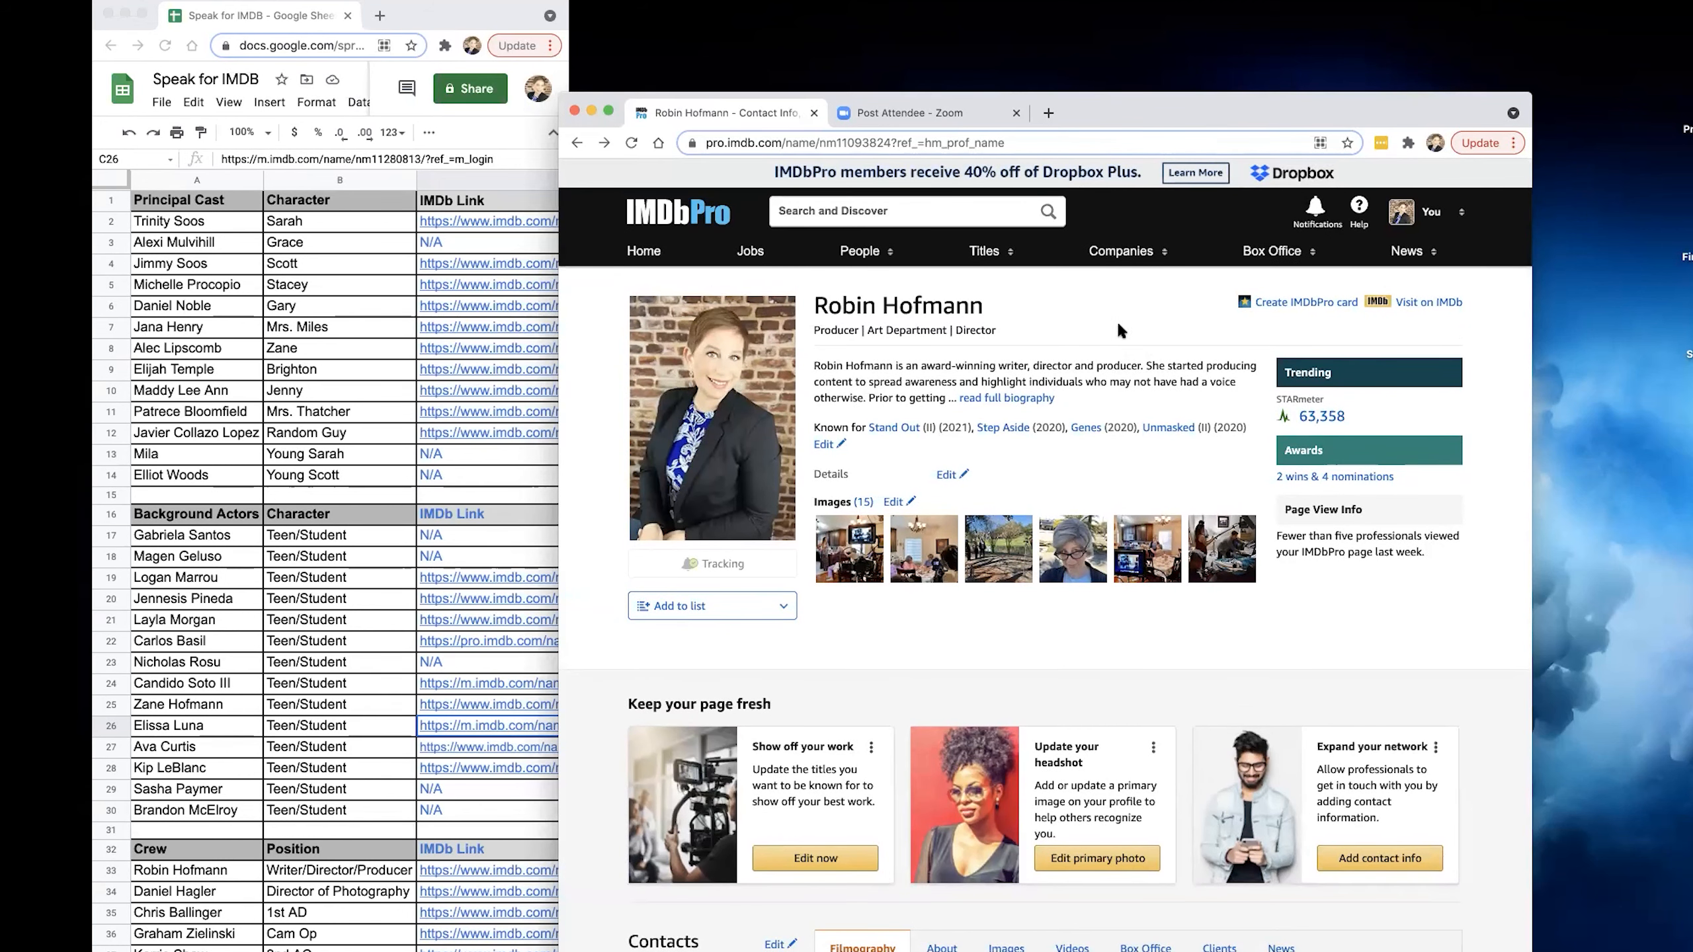
Open the bookmarked IMDb form for adding a new title and highlight its web address.
{"action": "left_click", "coordinate": [387, 1]}
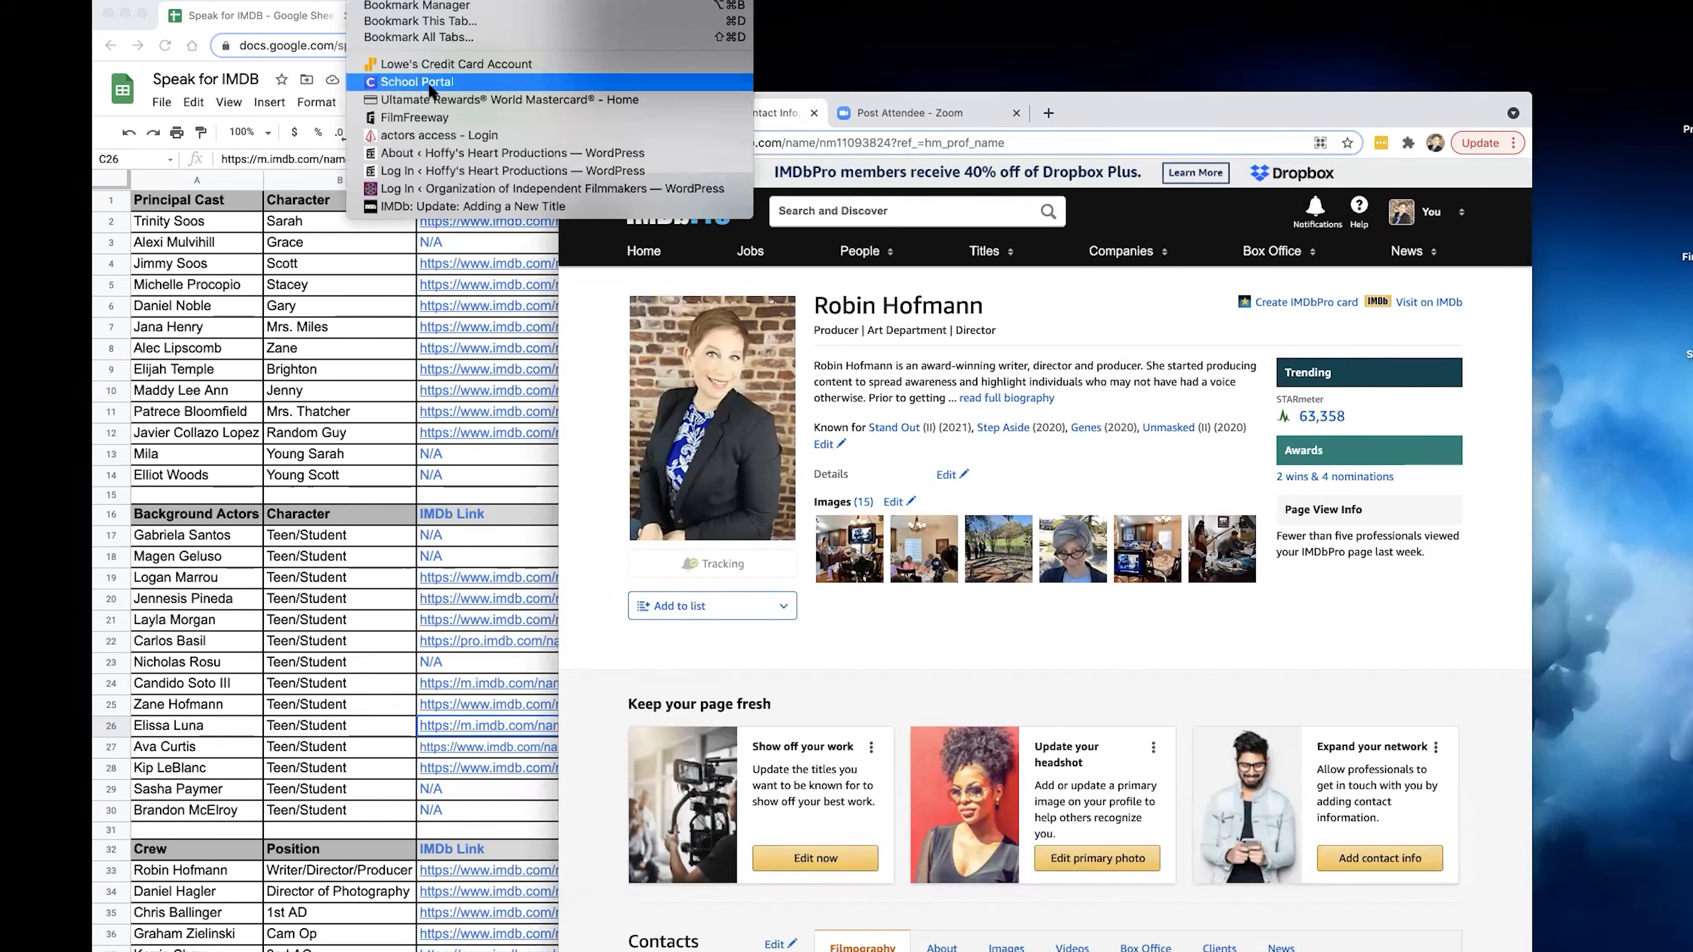
{"action": "left_click", "coordinate": [457, 206]}
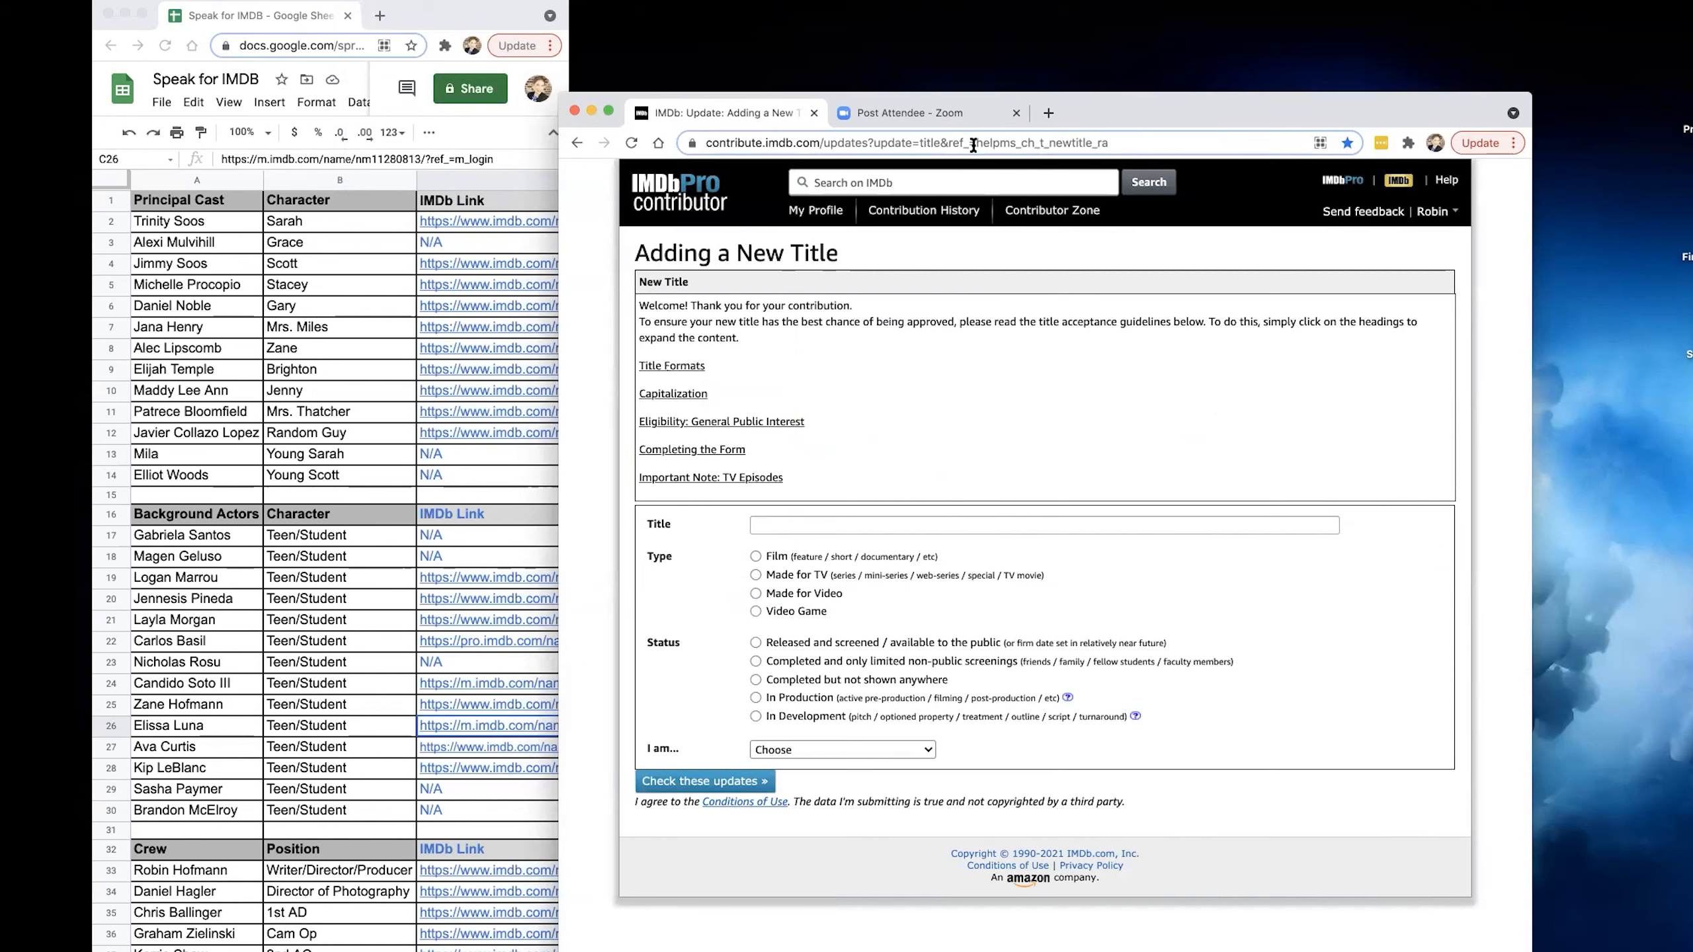
{"action": "left_click", "coordinate": [1133, 146]}
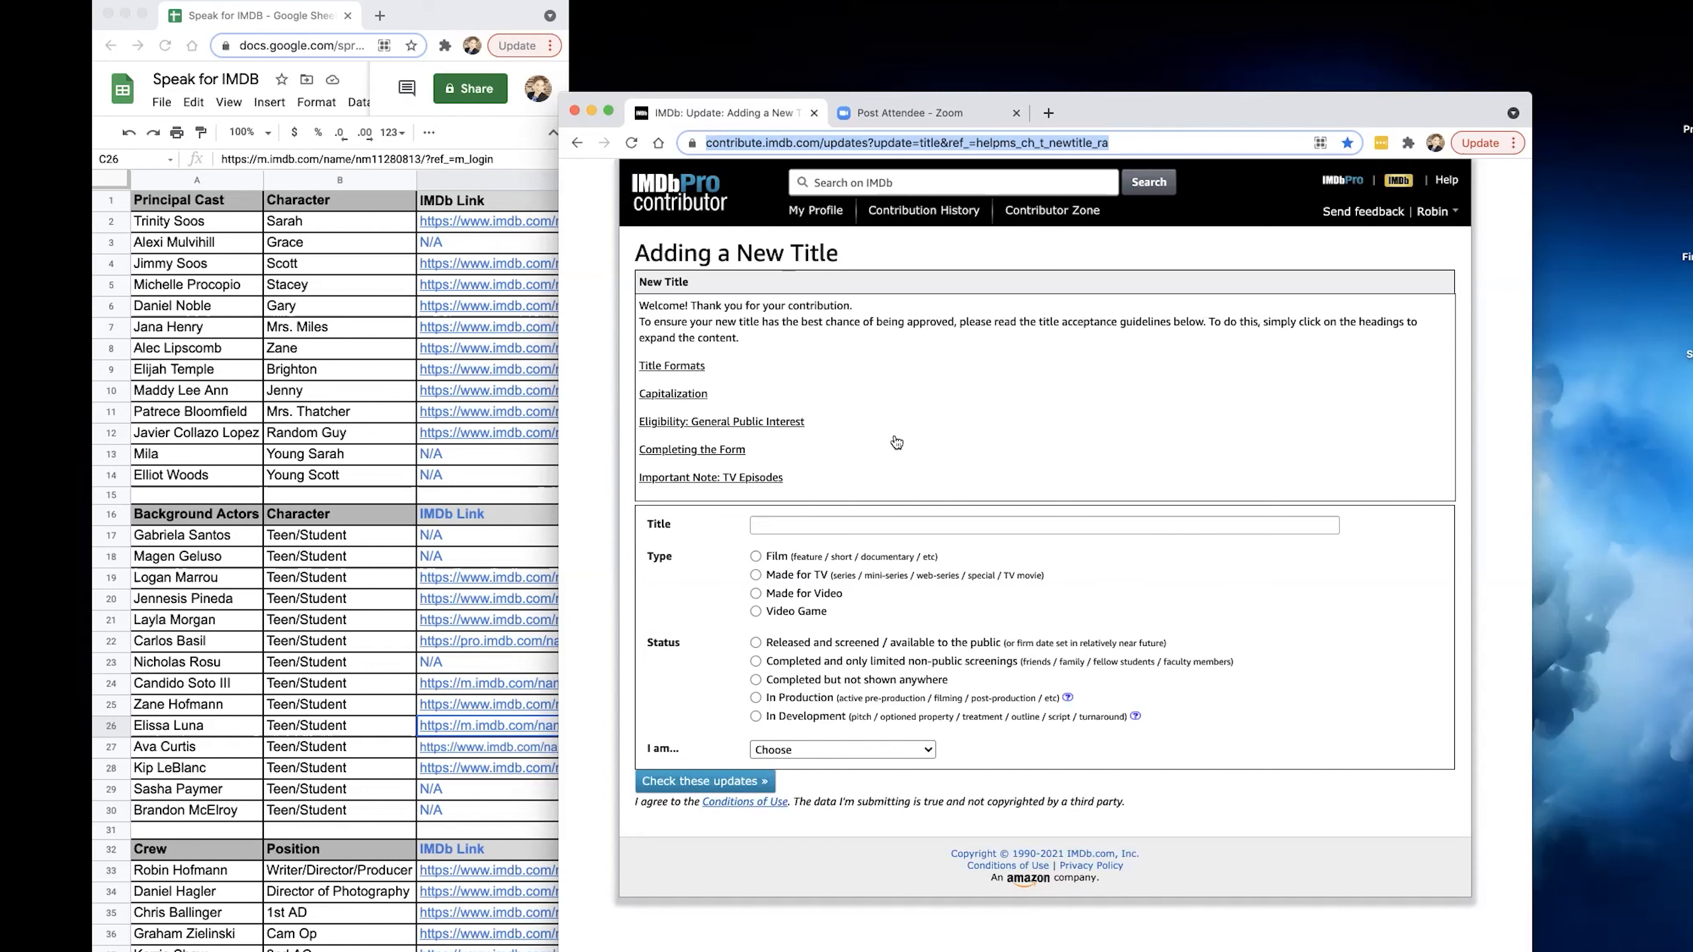
Enter Speak as a short-subject film with status In Production, identify the submitter as producer/director/writer, and check the updates.
{"action": "left_click", "coordinate": [845, 525]}
{"action": "type", "text": "Speak"}
{"action": "left_click", "coordinate": [807, 560]}
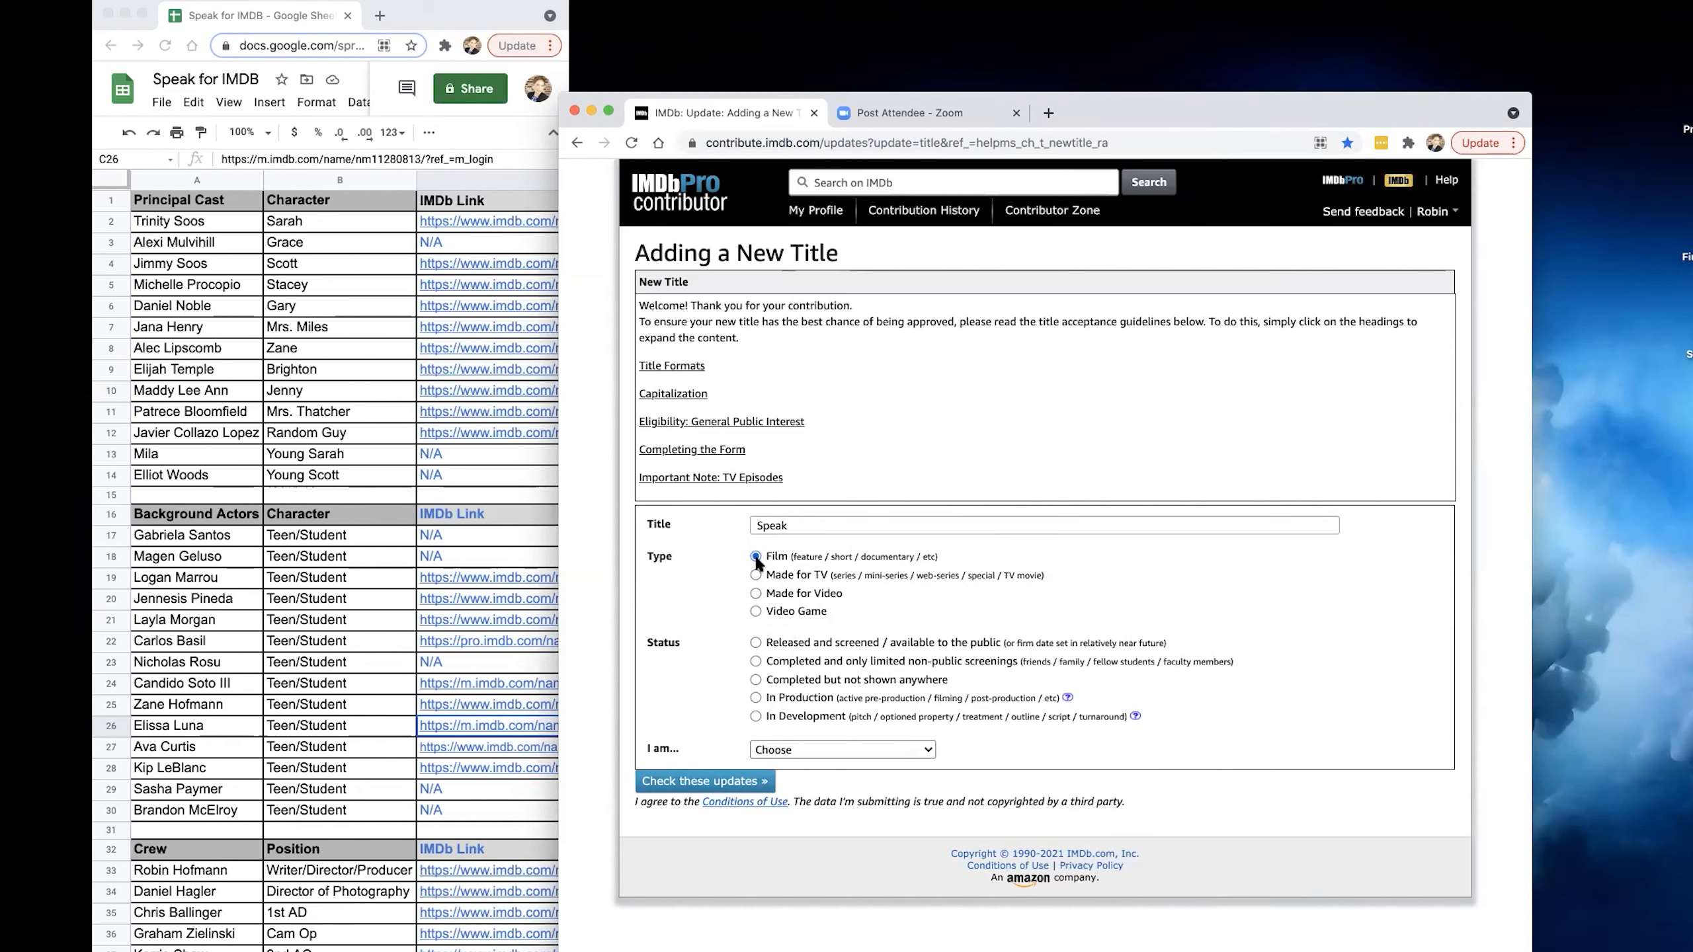
{"action": "left_click", "coordinate": [756, 697]}
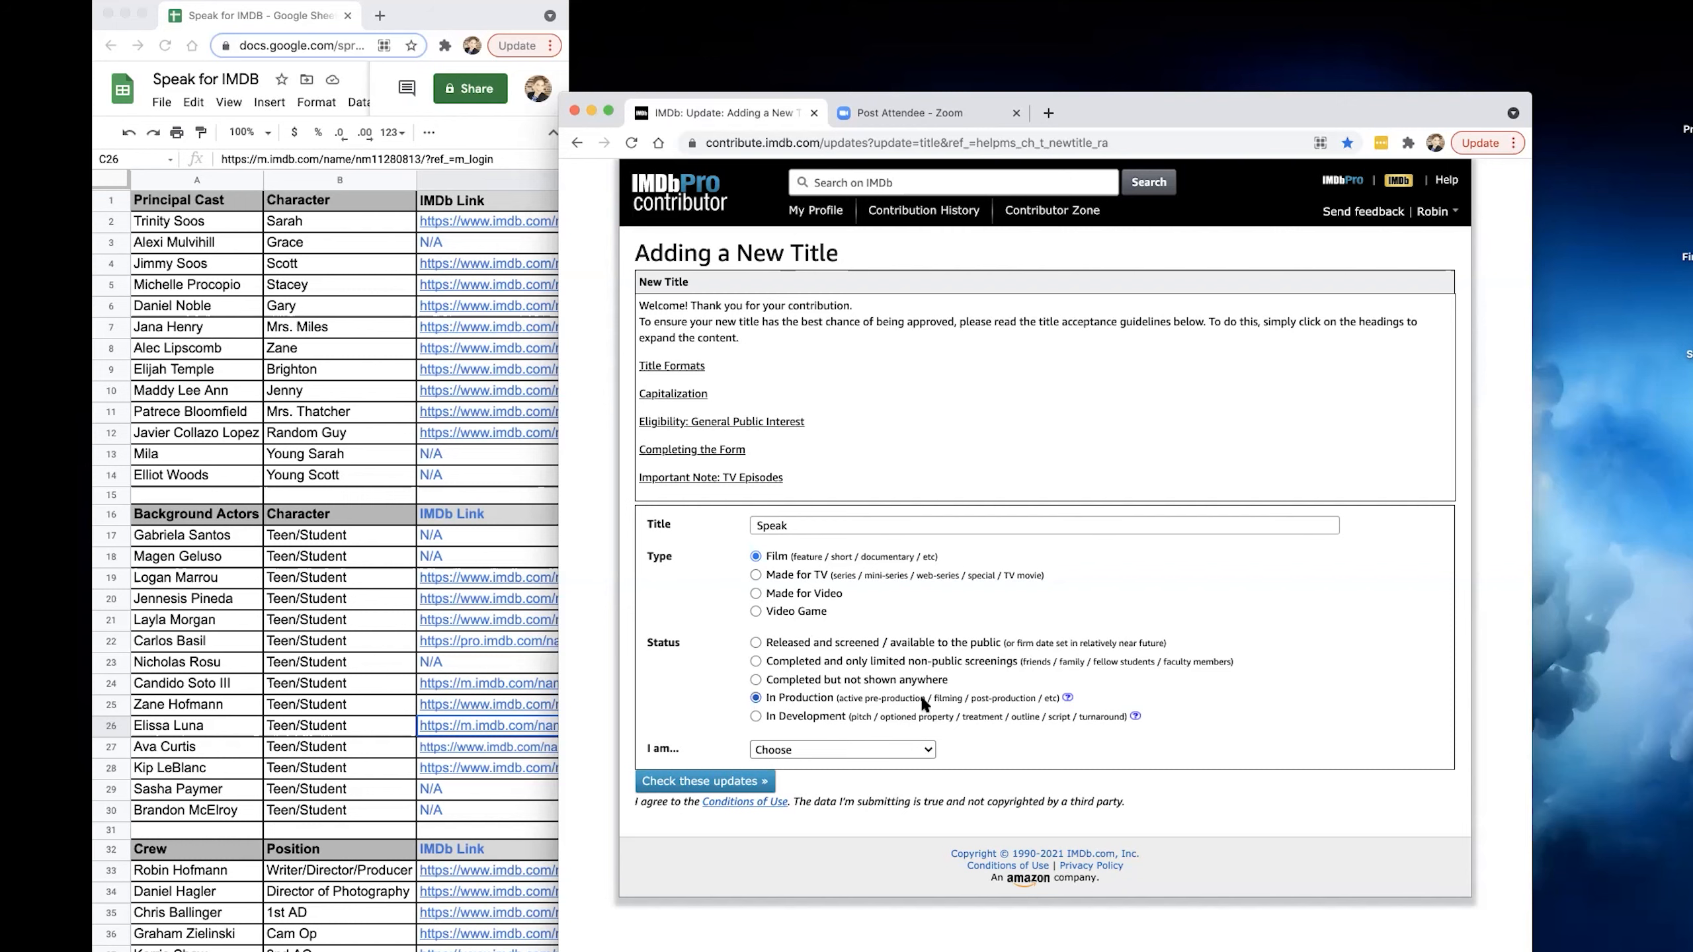
{"action": "left_click", "coordinate": [794, 746]}
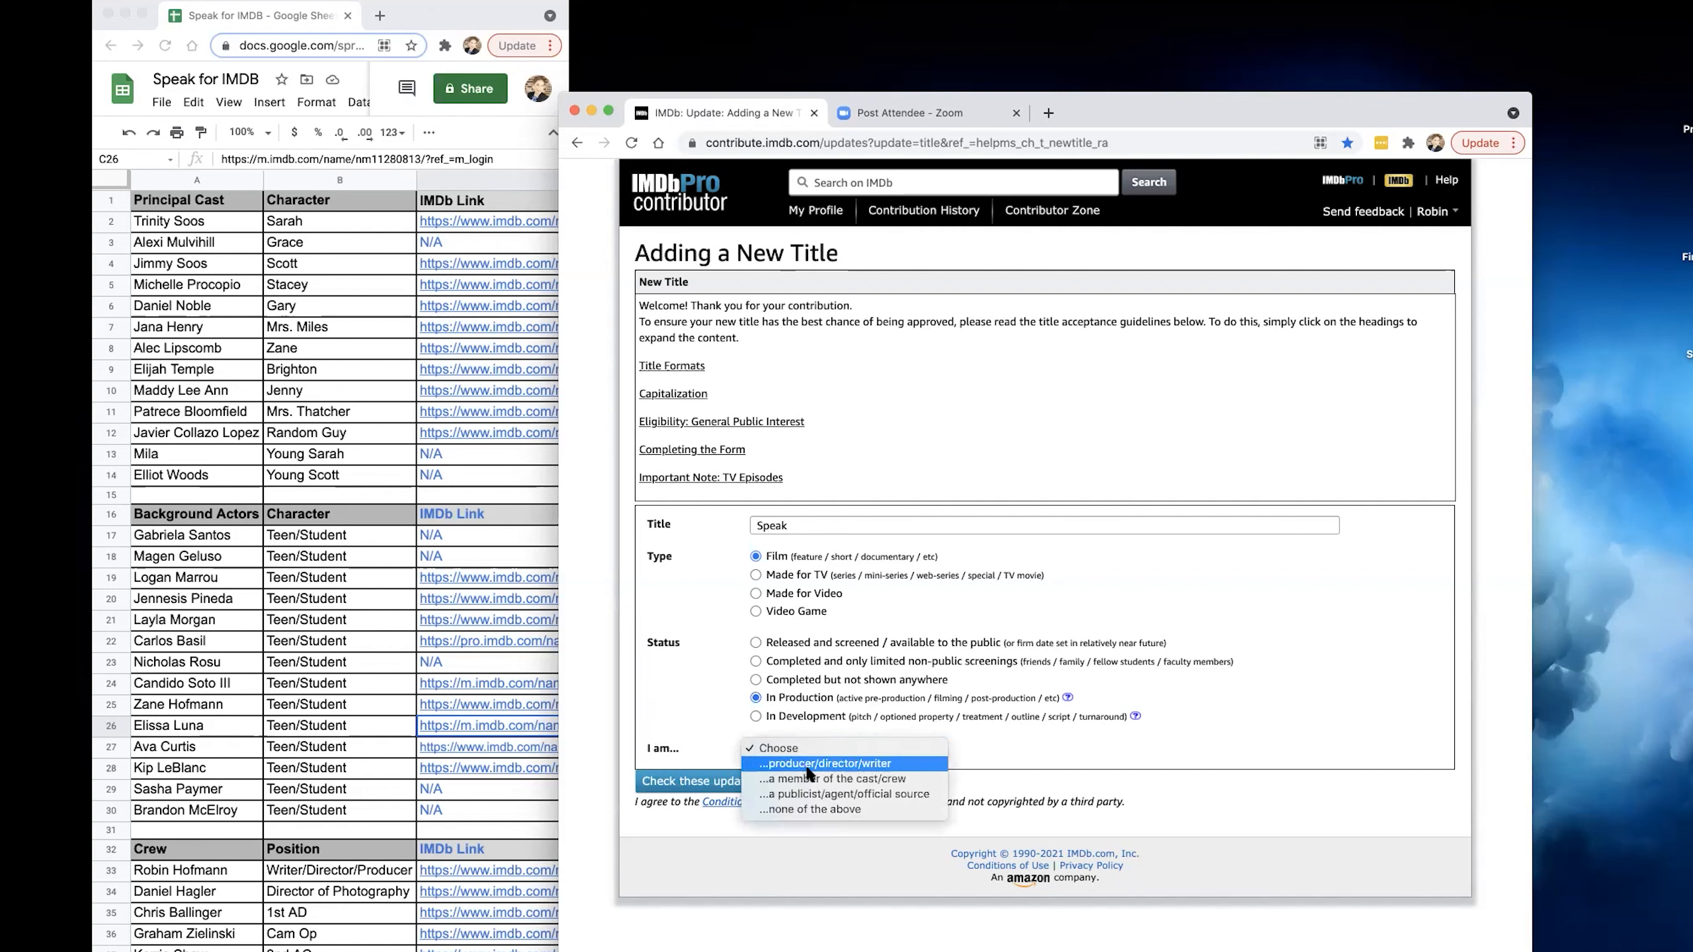
{"action": "left_click", "coordinate": [810, 765]}
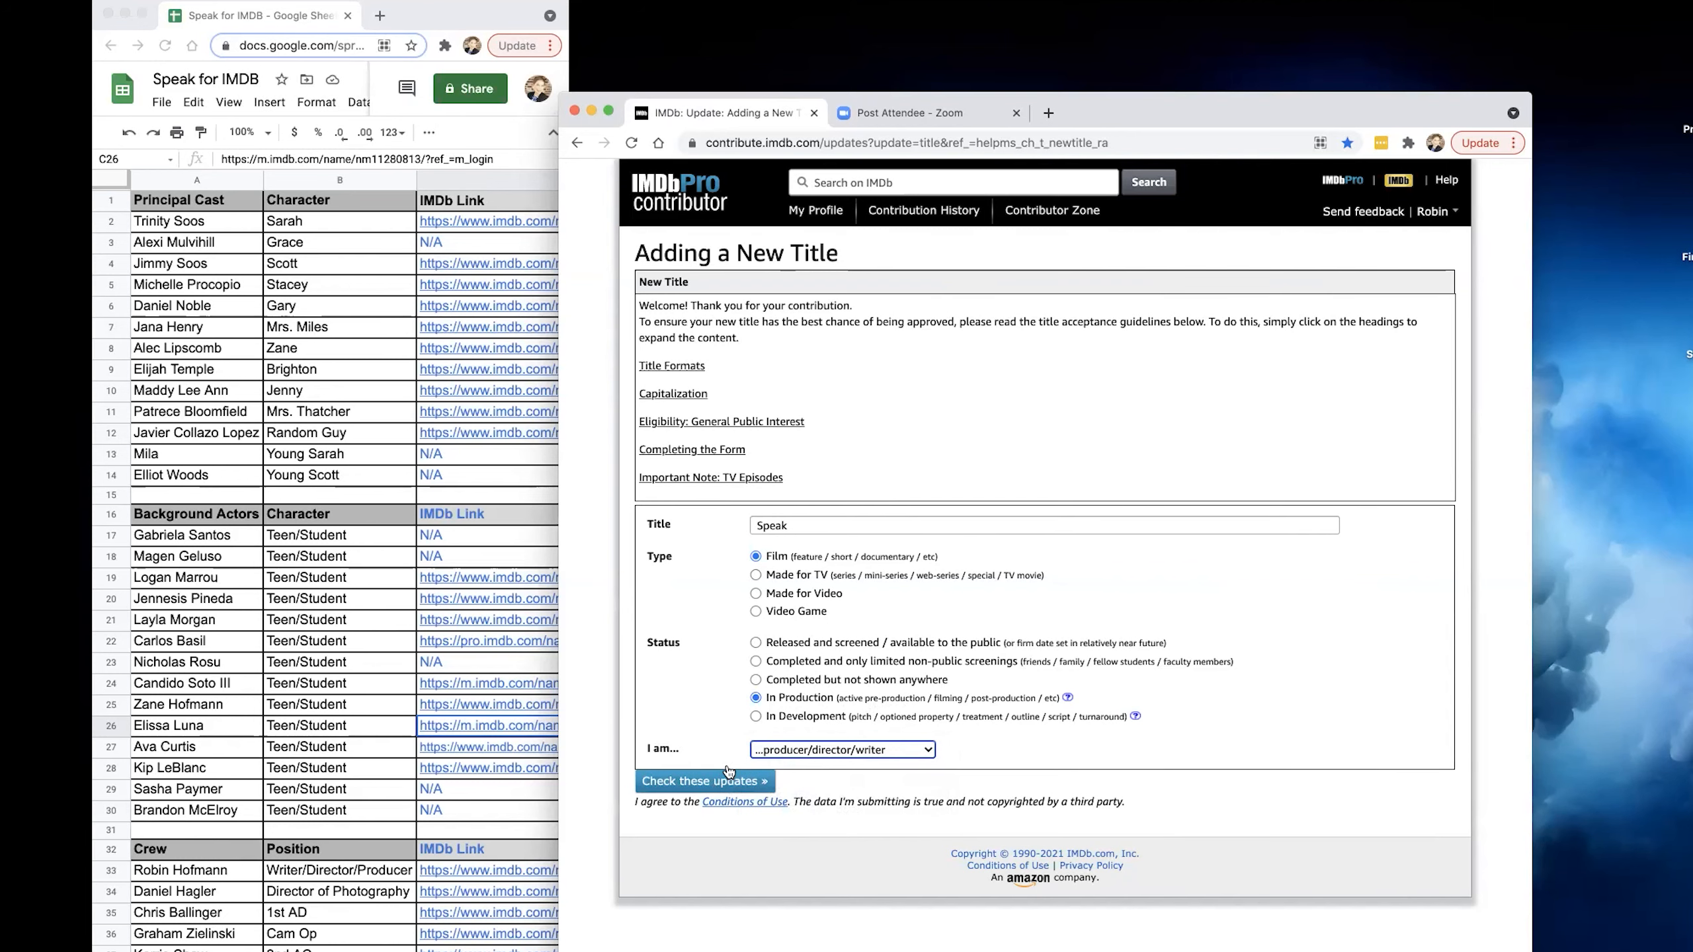
{"action": "left_click", "coordinate": [701, 782]}
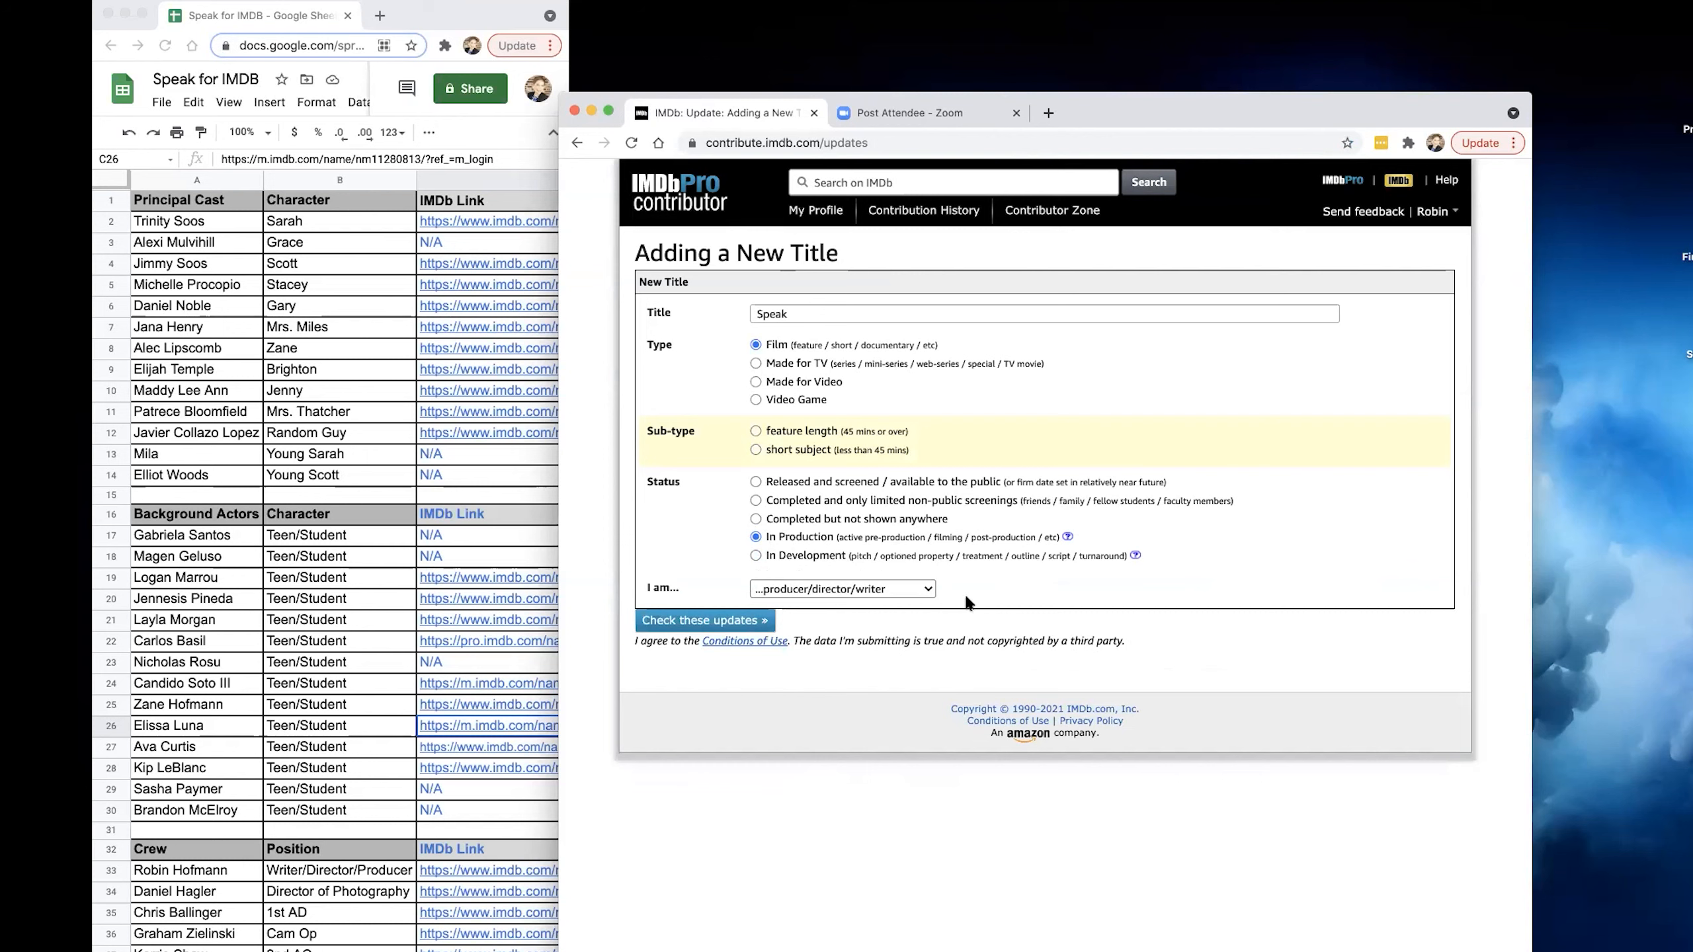
{"action": "left_click", "coordinate": [755, 450]}
{"action": "left_click", "coordinate": [683, 621]}
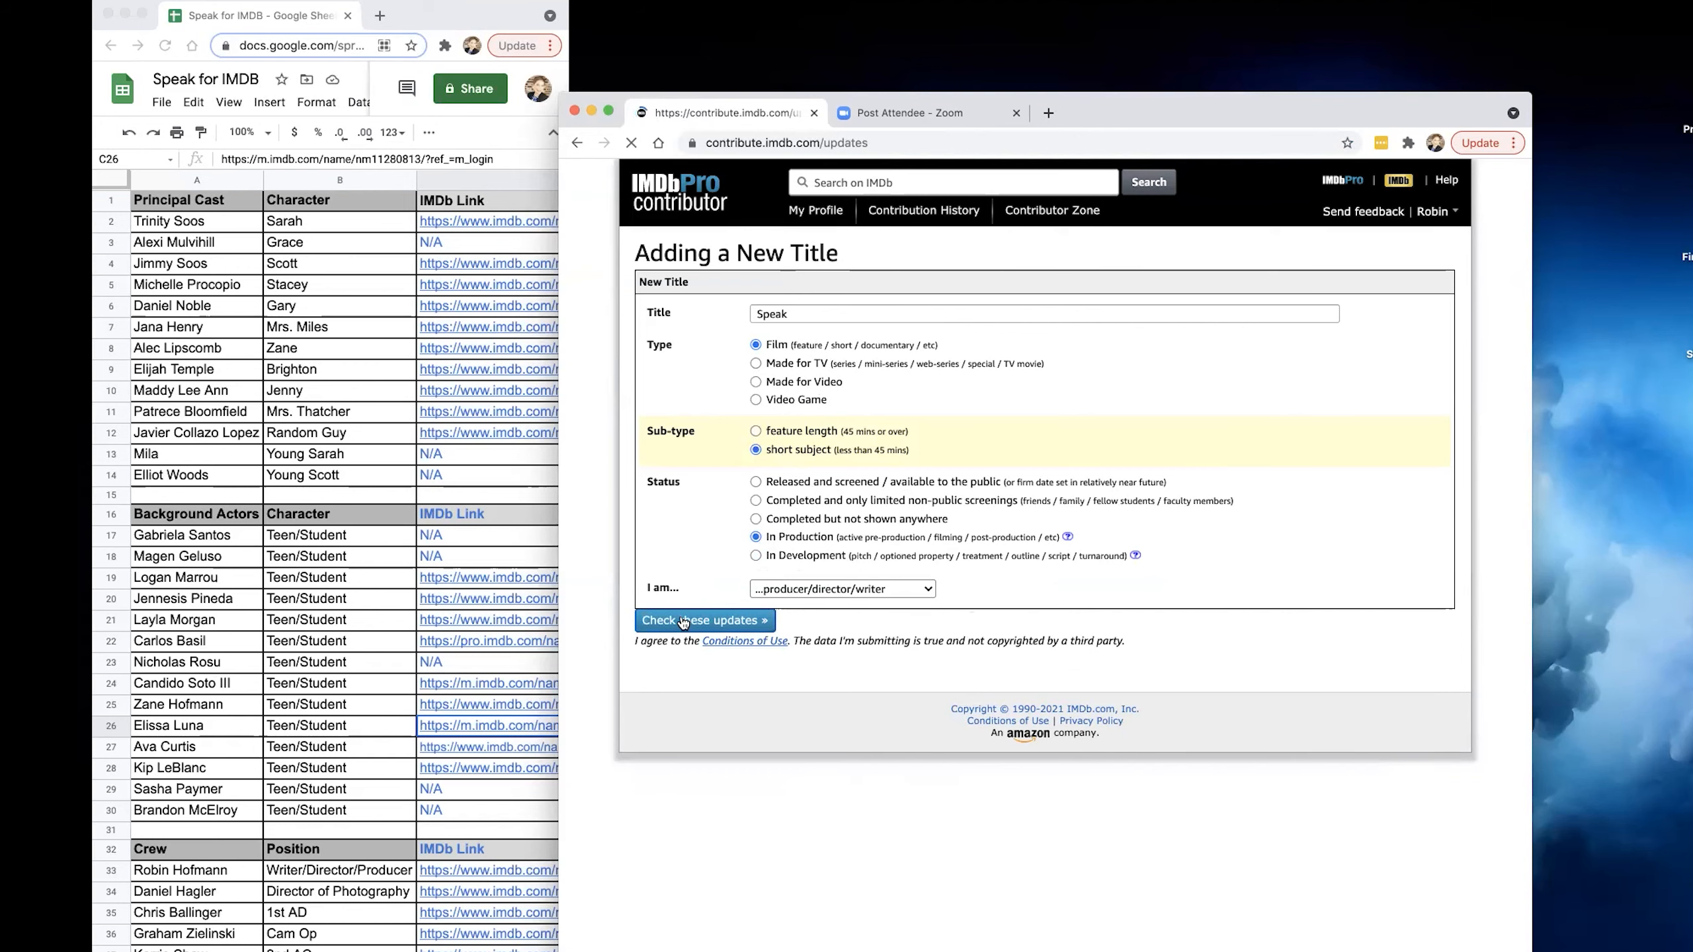
Review the similar titles, confirm that this is not an existing title, and re-check the updates.
{"action": "scroll", "coordinate": [870, 638], "scroll_direction": "down", "scroll_amount": 3}
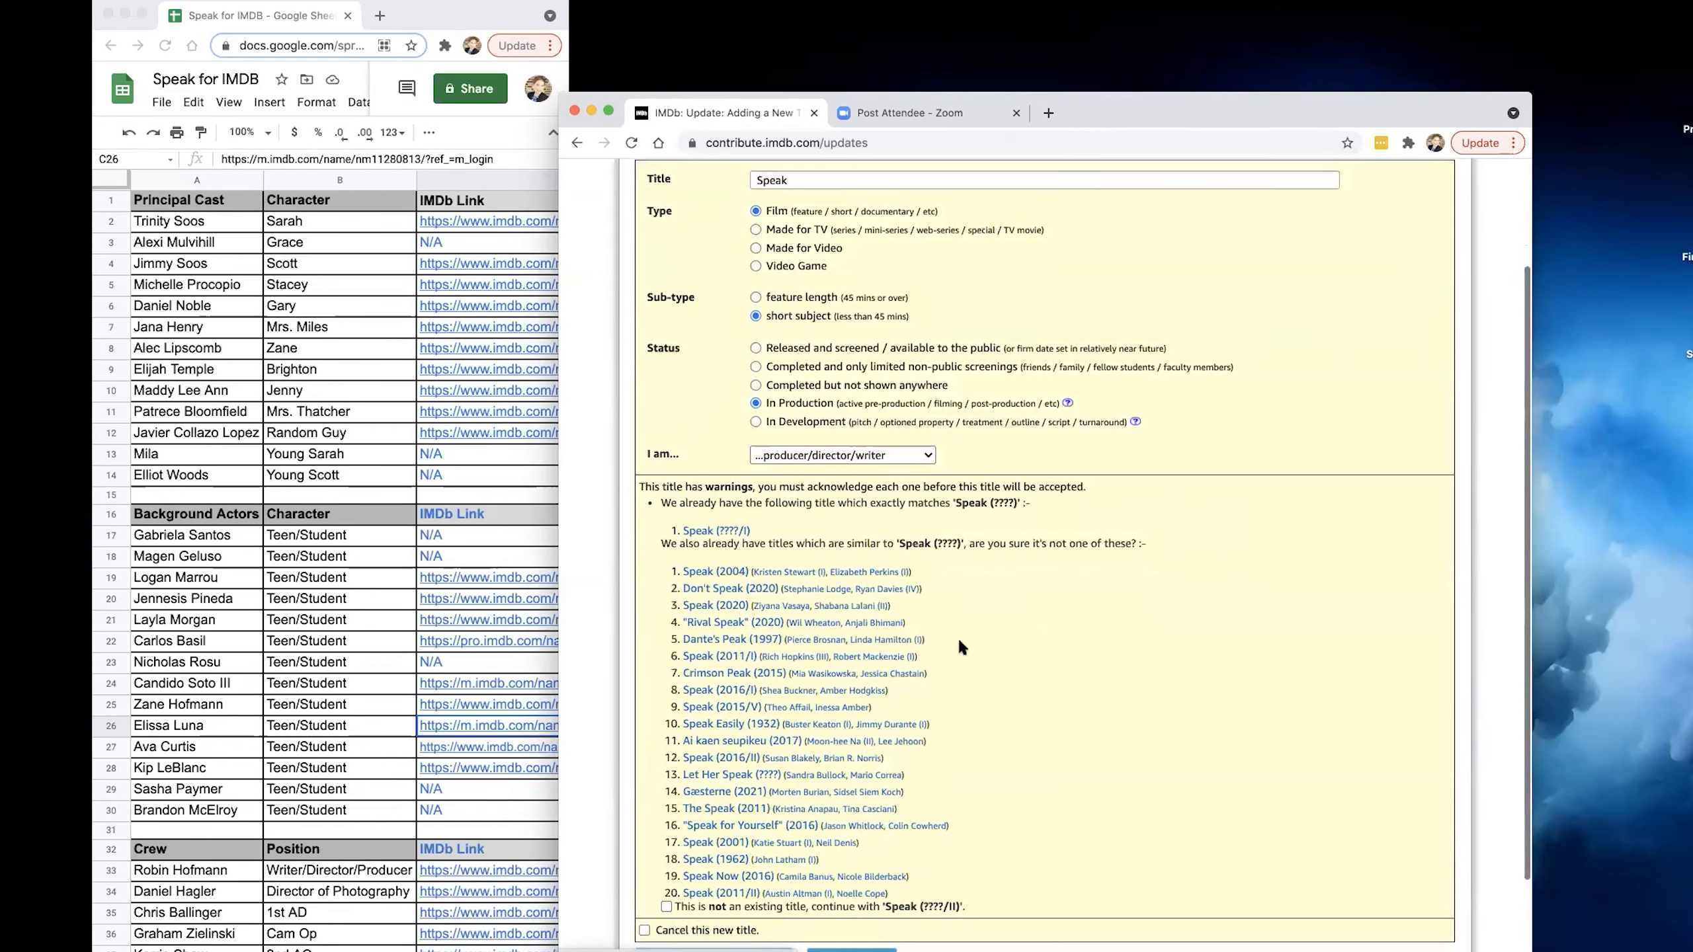
{"action": "scroll", "coordinate": [1119, 646], "scroll_direction": "up", "scroll_amount": 1}
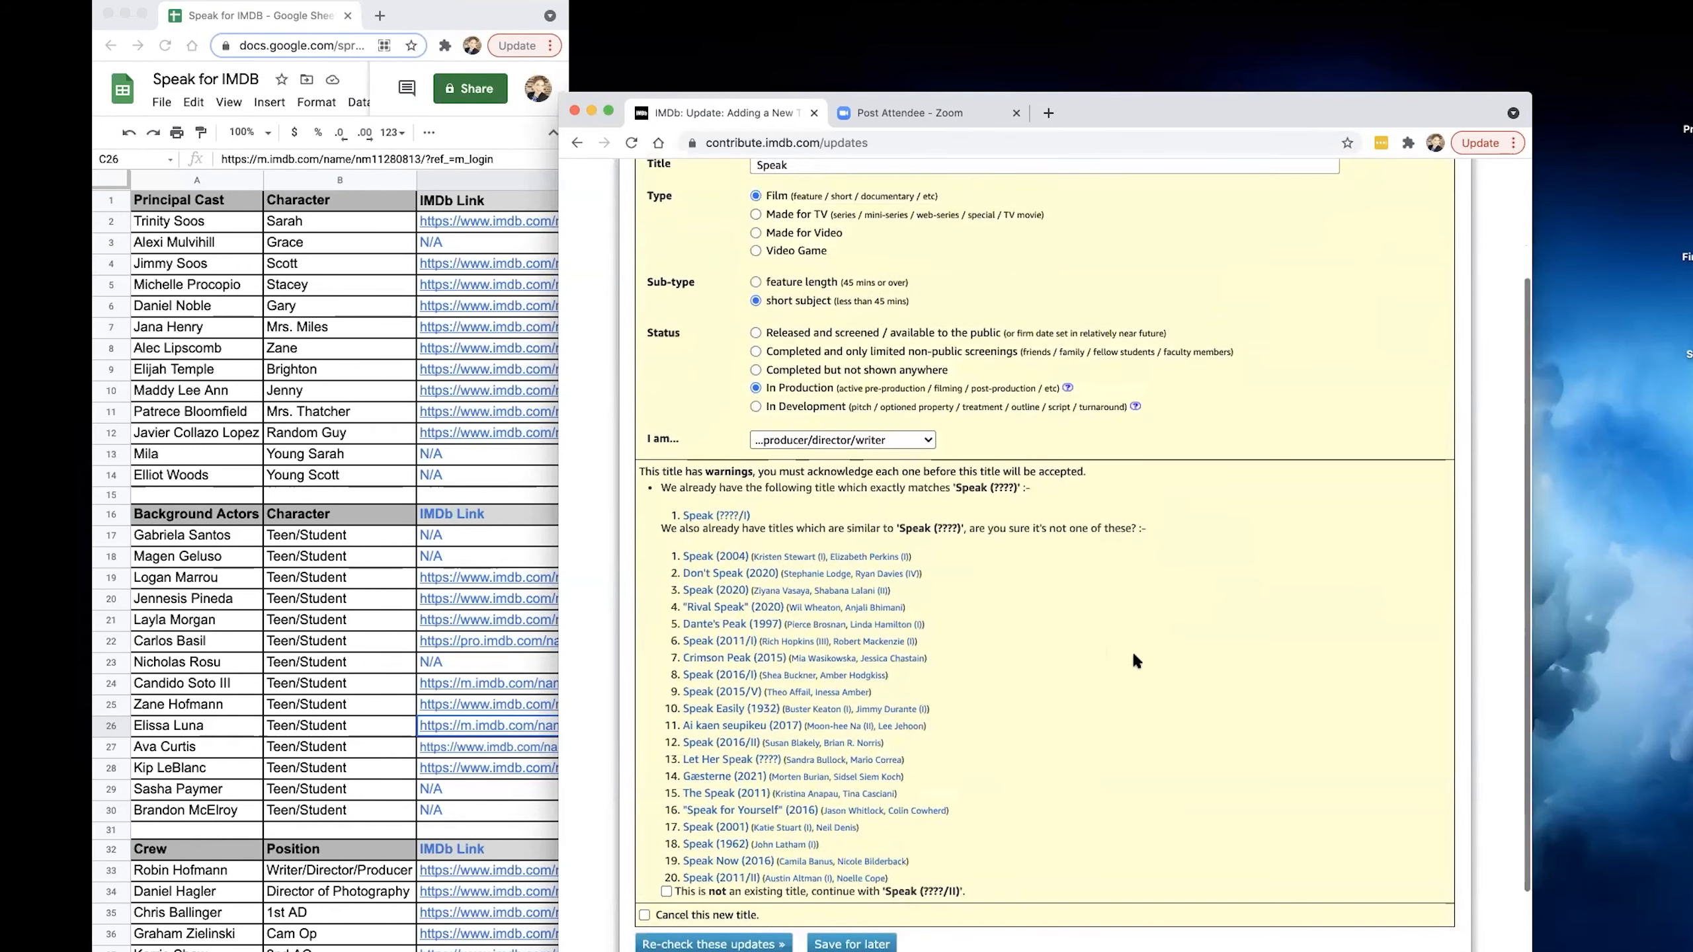
{"action": "scroll", "coordinate": [1132, 646], "scroll_direction": "up", "scroll_amount": 2}
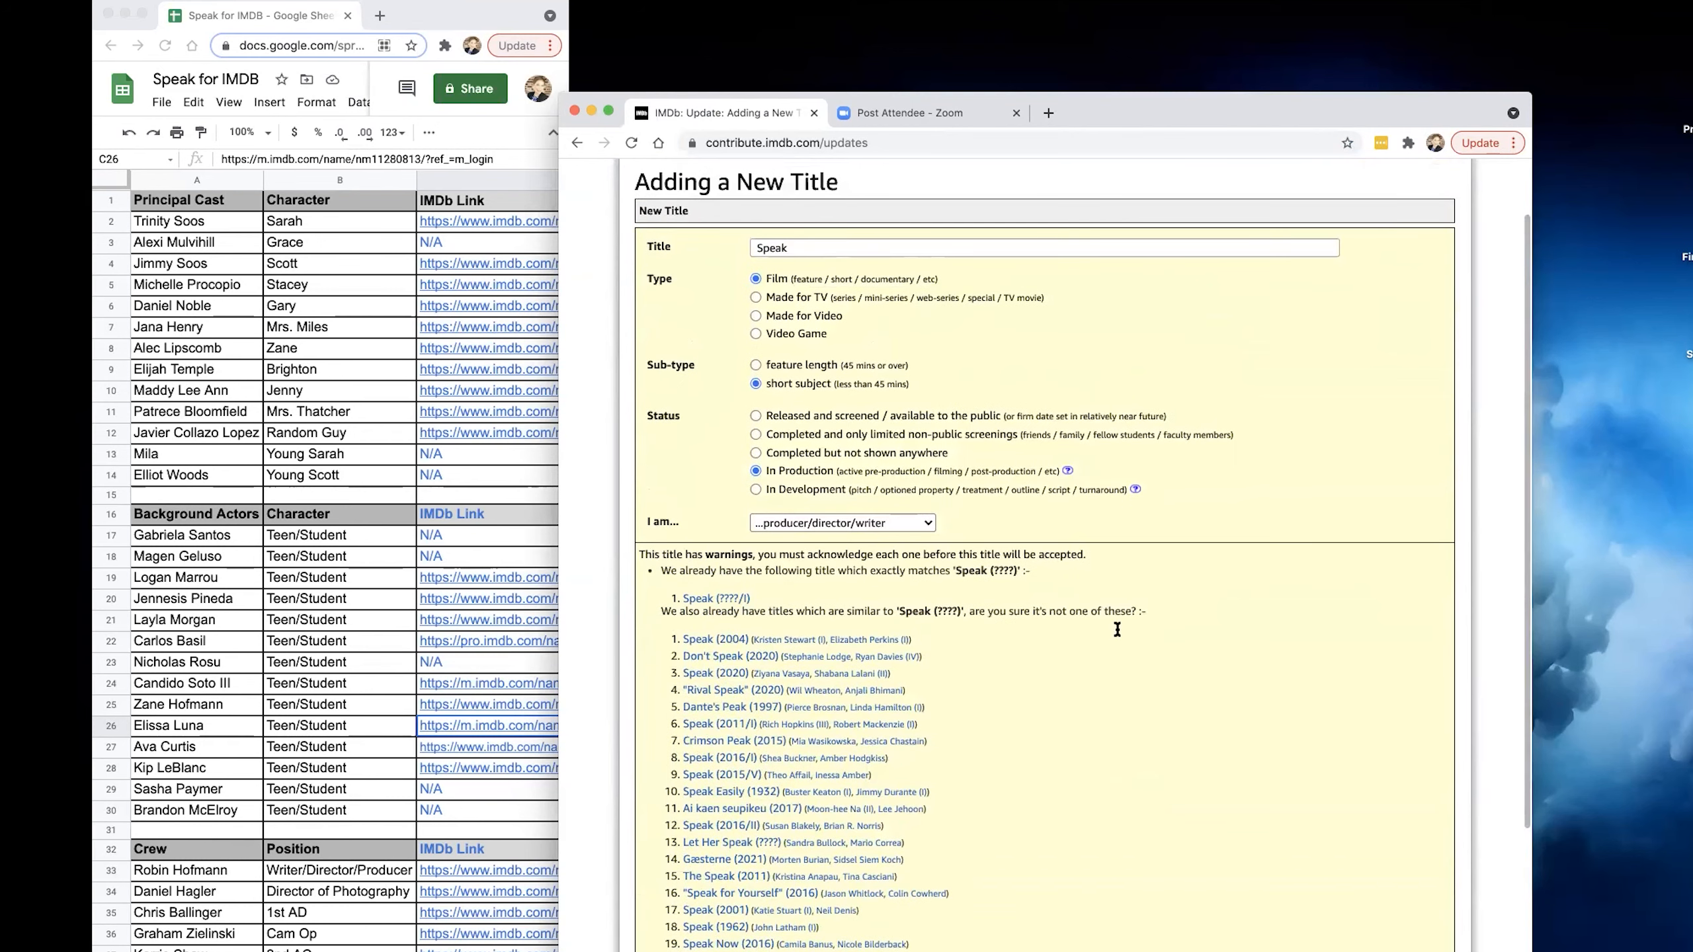
{"action": "left_click", "coordinate": [754, 278]}
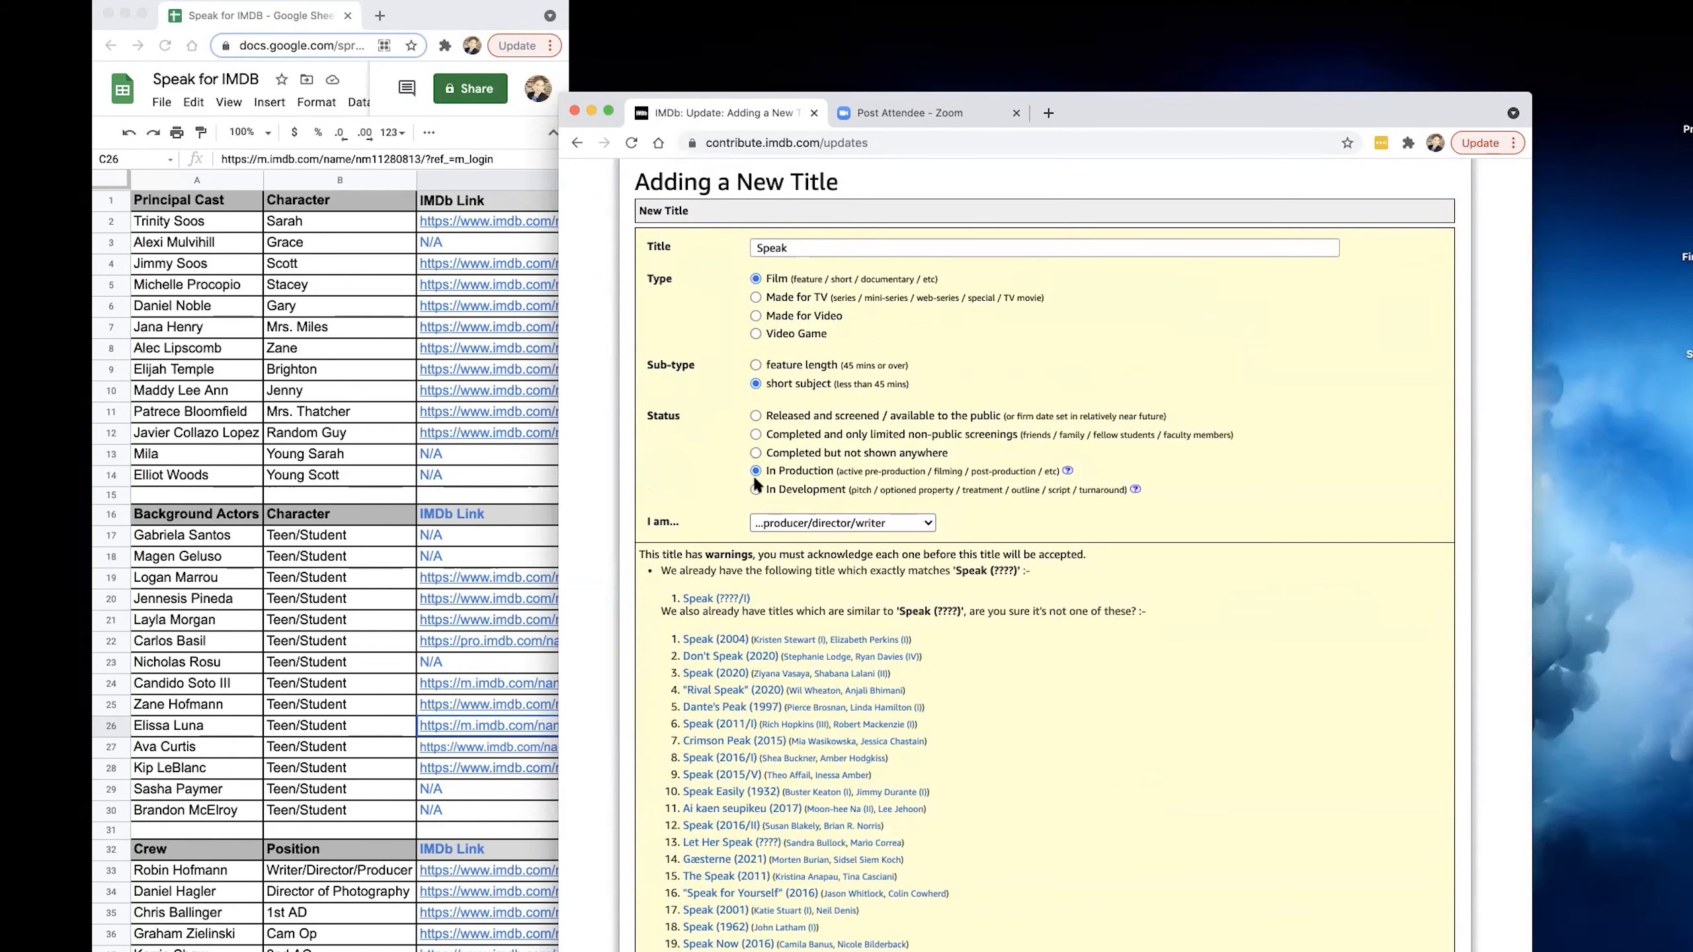
{"action": "scroll", "coordinate": [777, 479], "scroll_direction": "down", "scroll_amount": 3}
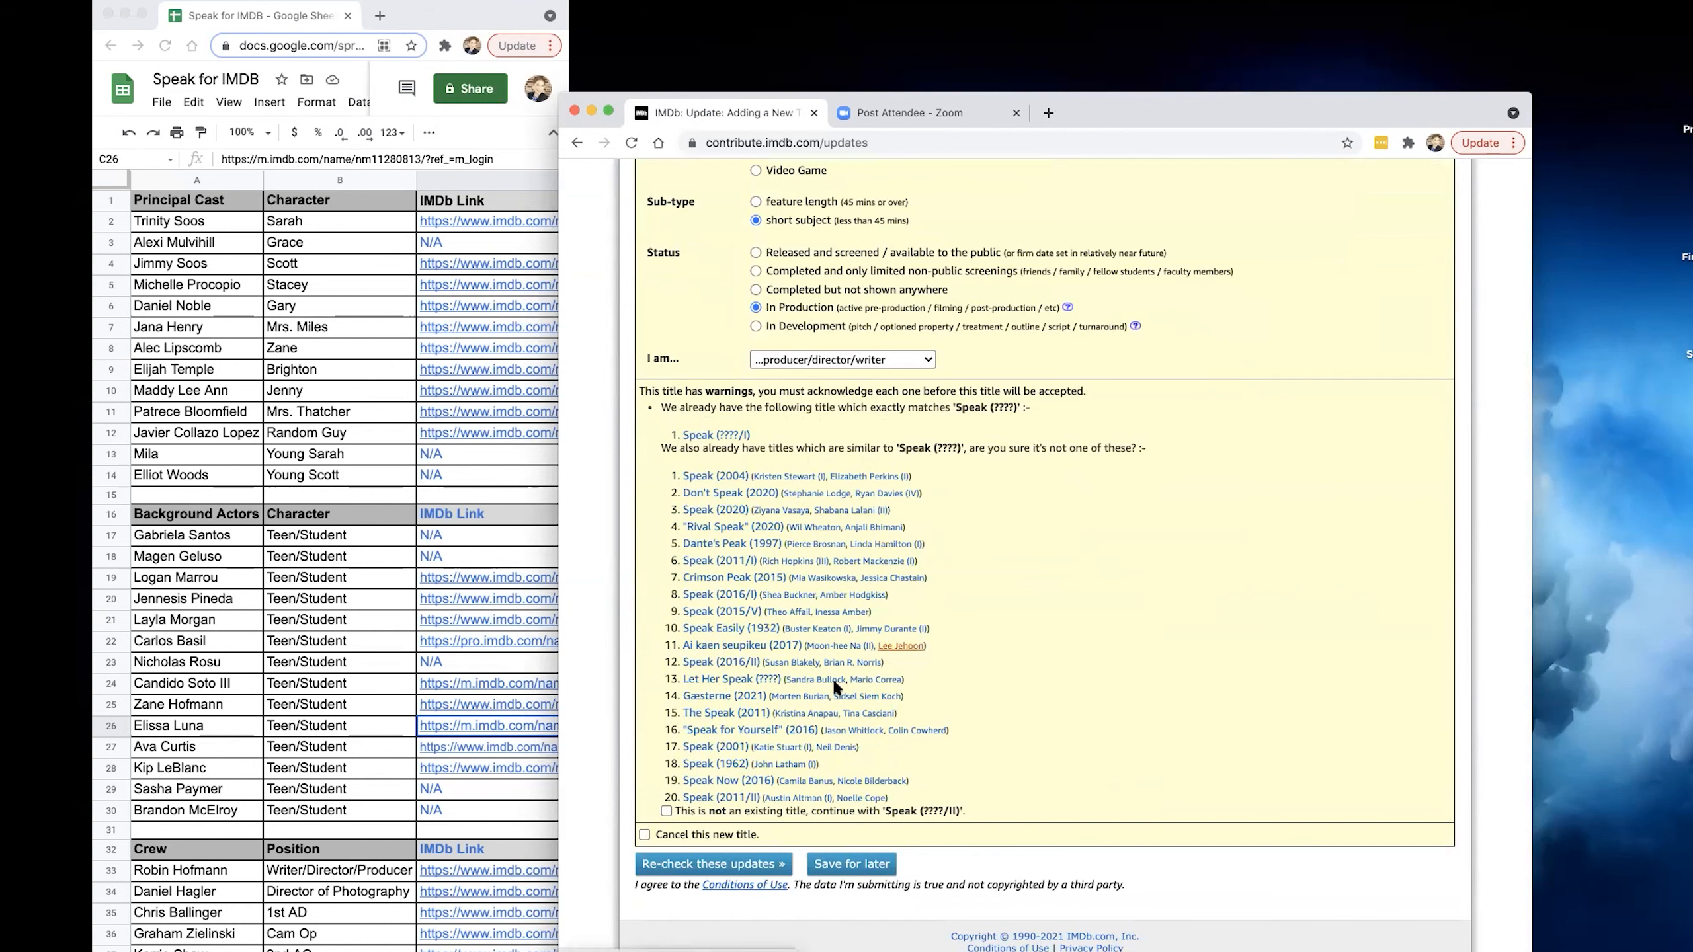
{"action": "left_click", "coordinate": [666, 812]}
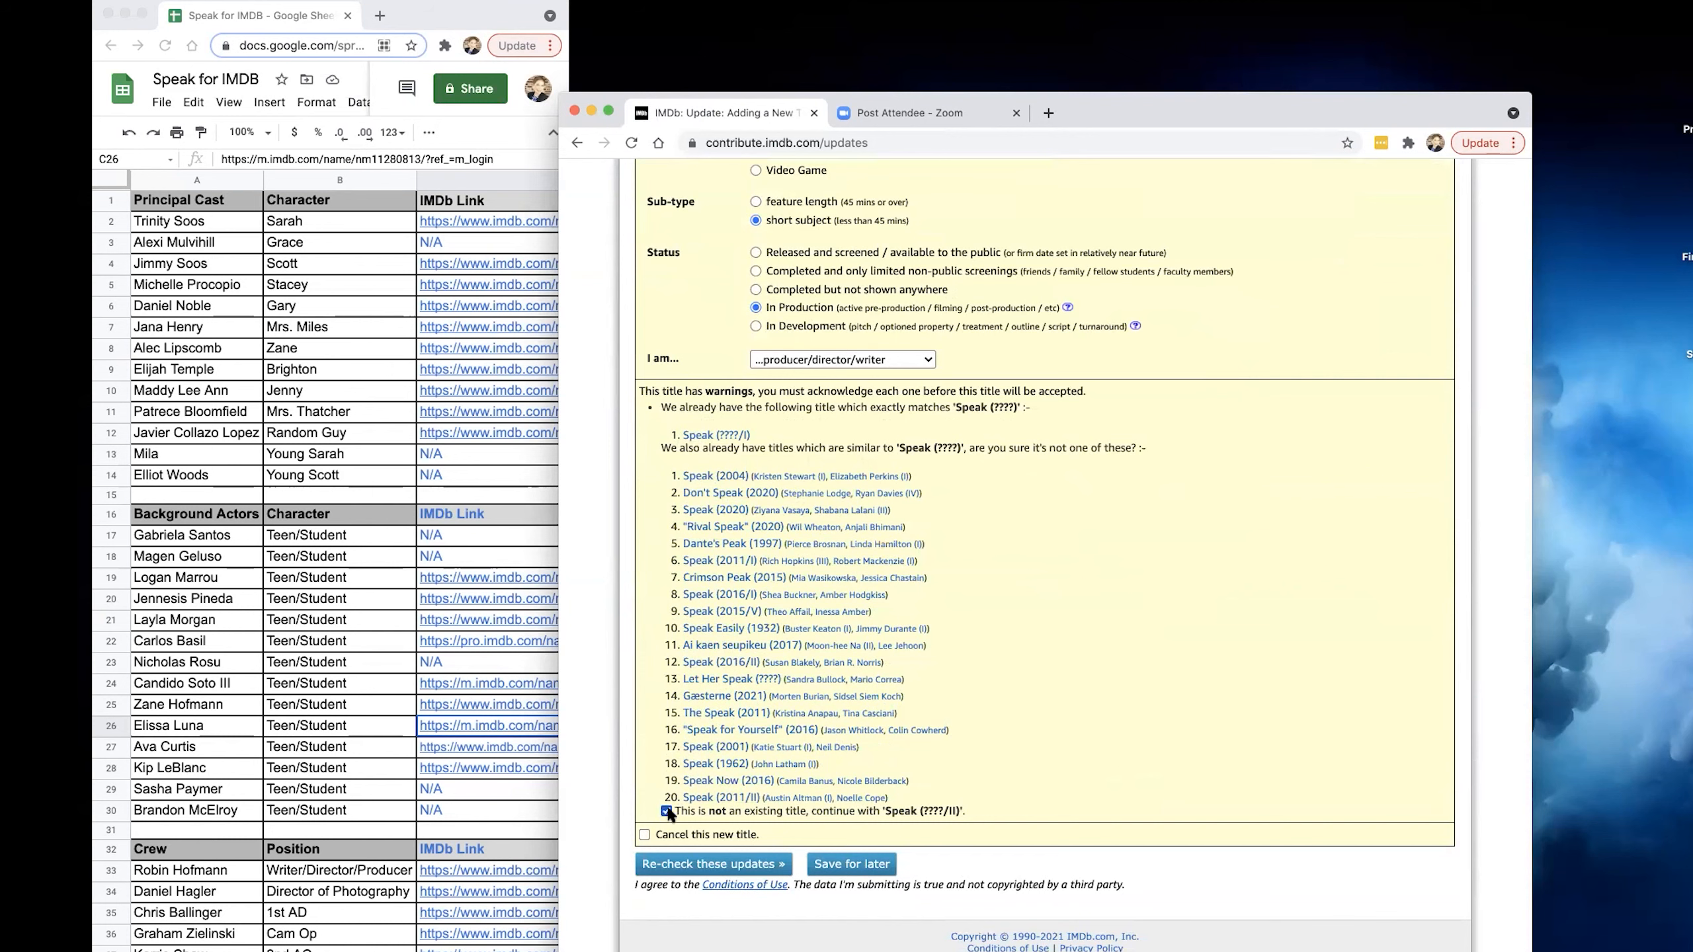
{"action": "left_click", "coordinate": [701, 865]}
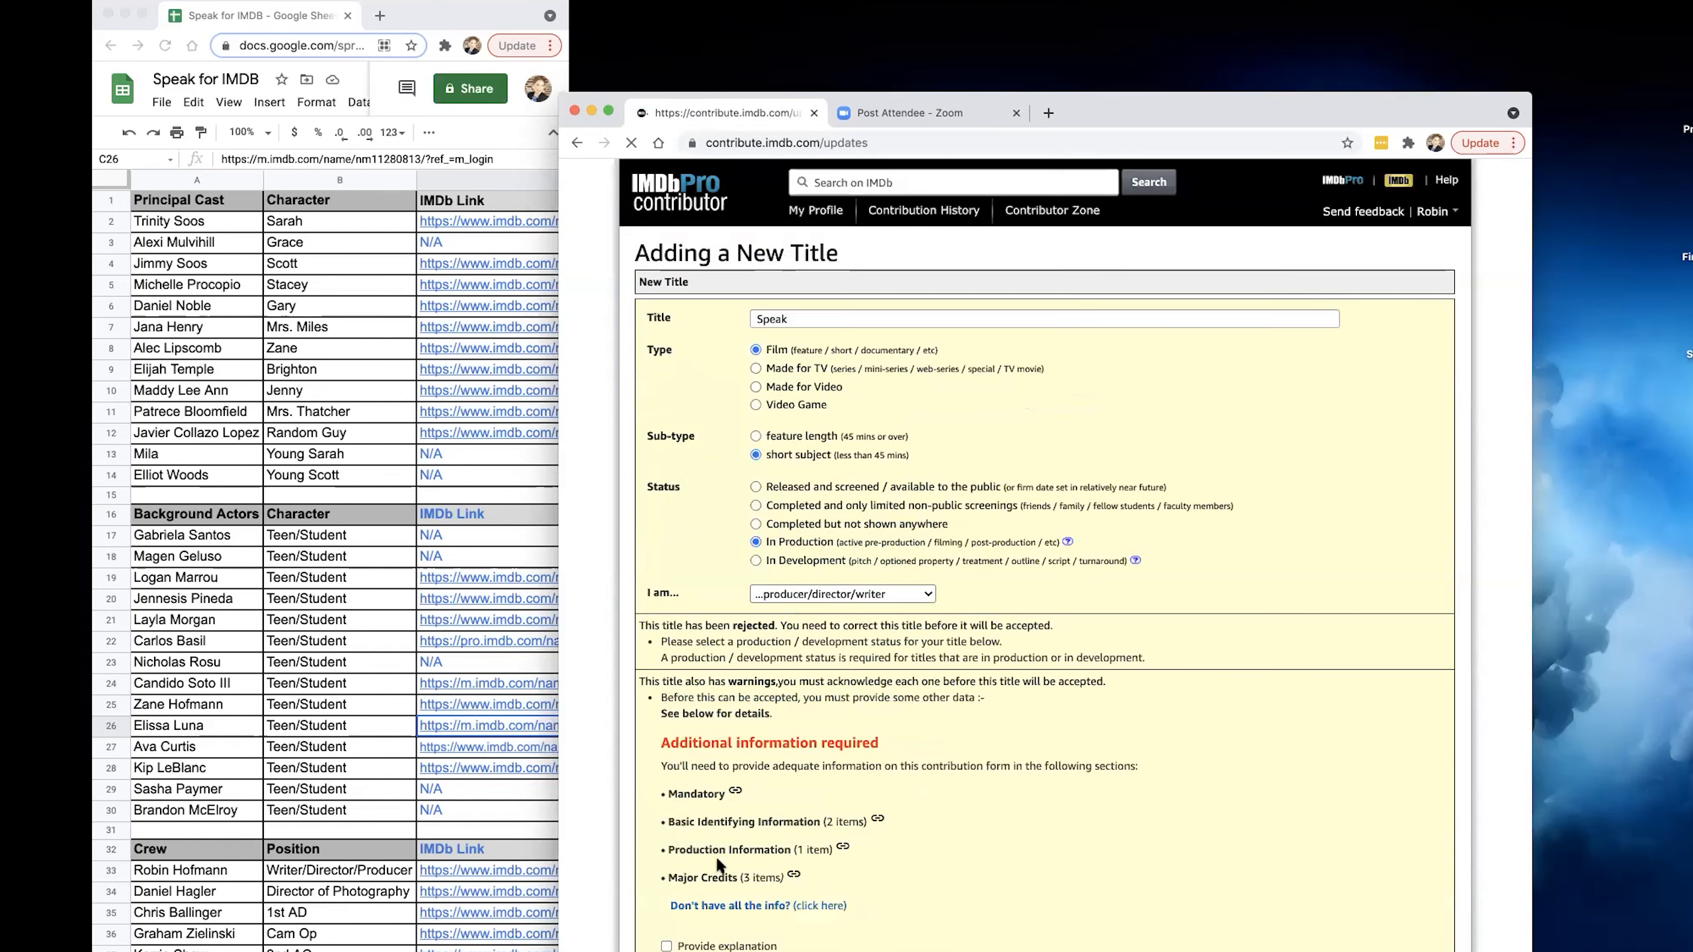
Set the mandatory Production / Development Status of the title to Pre-production.
{"action": "scroll", "coordinate": [1010, 757], "scroll_direction": "down", "scroll_amount": 3}
{"action": "scroll", "coordinate": [1016, 761], "scroll_direction": "down", "scroll_amount": 6}
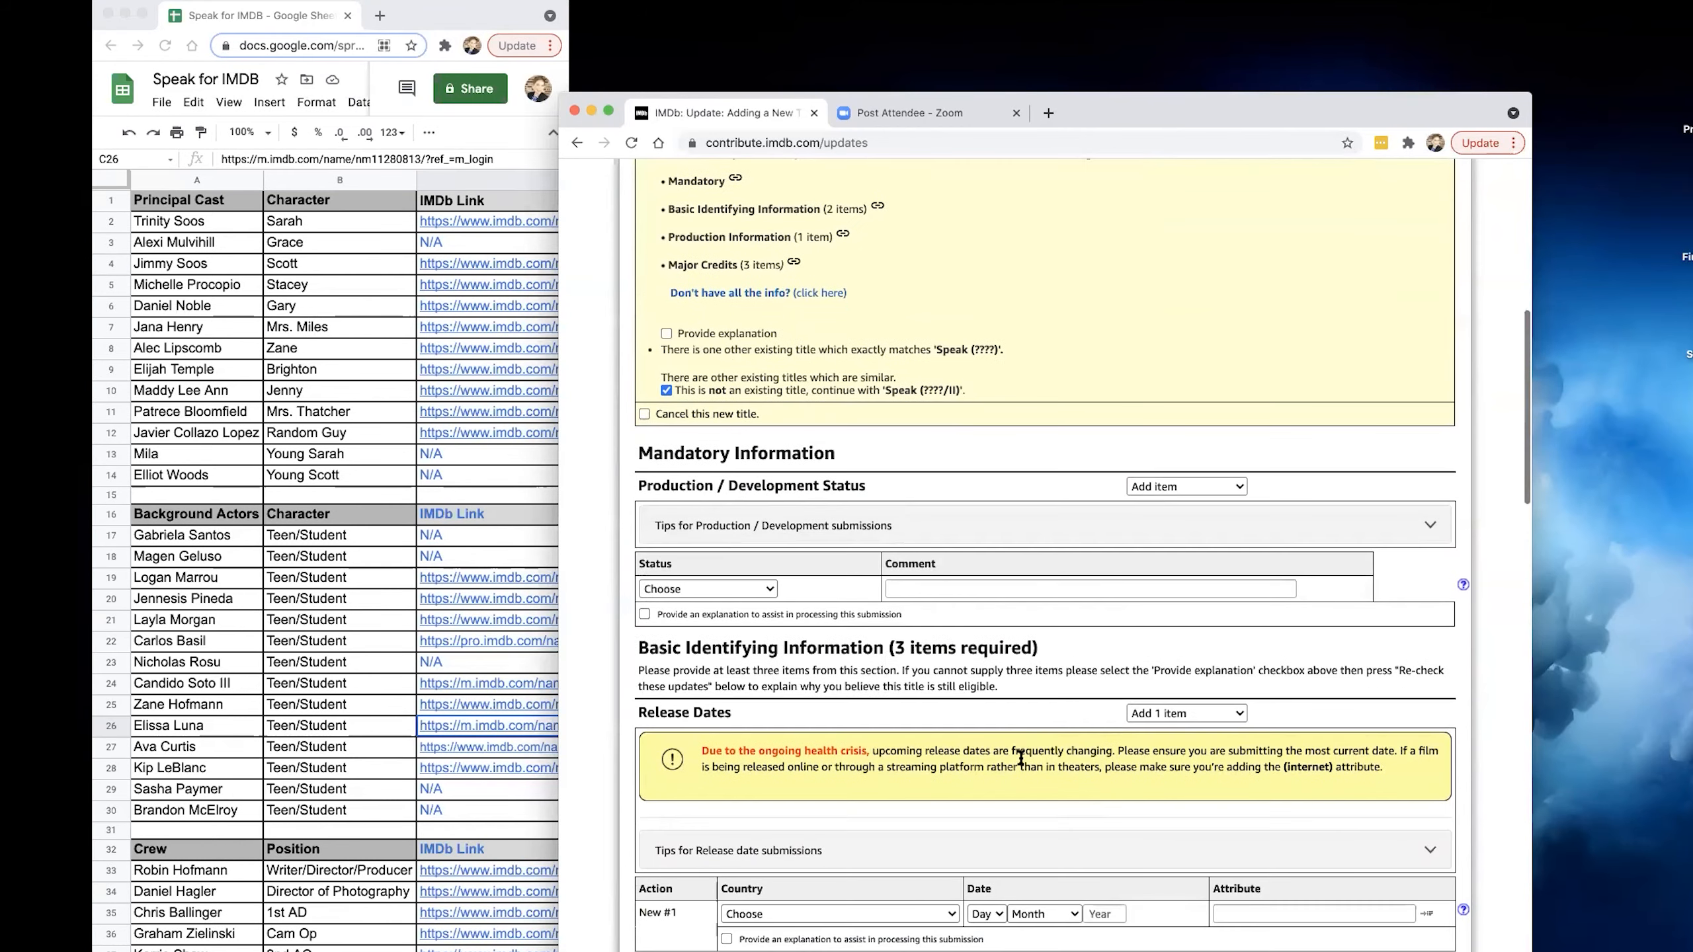
{"action": "scroll", "coordinate": [1019, 758], "scroll_direction": "down", "scroll_amount": 2}
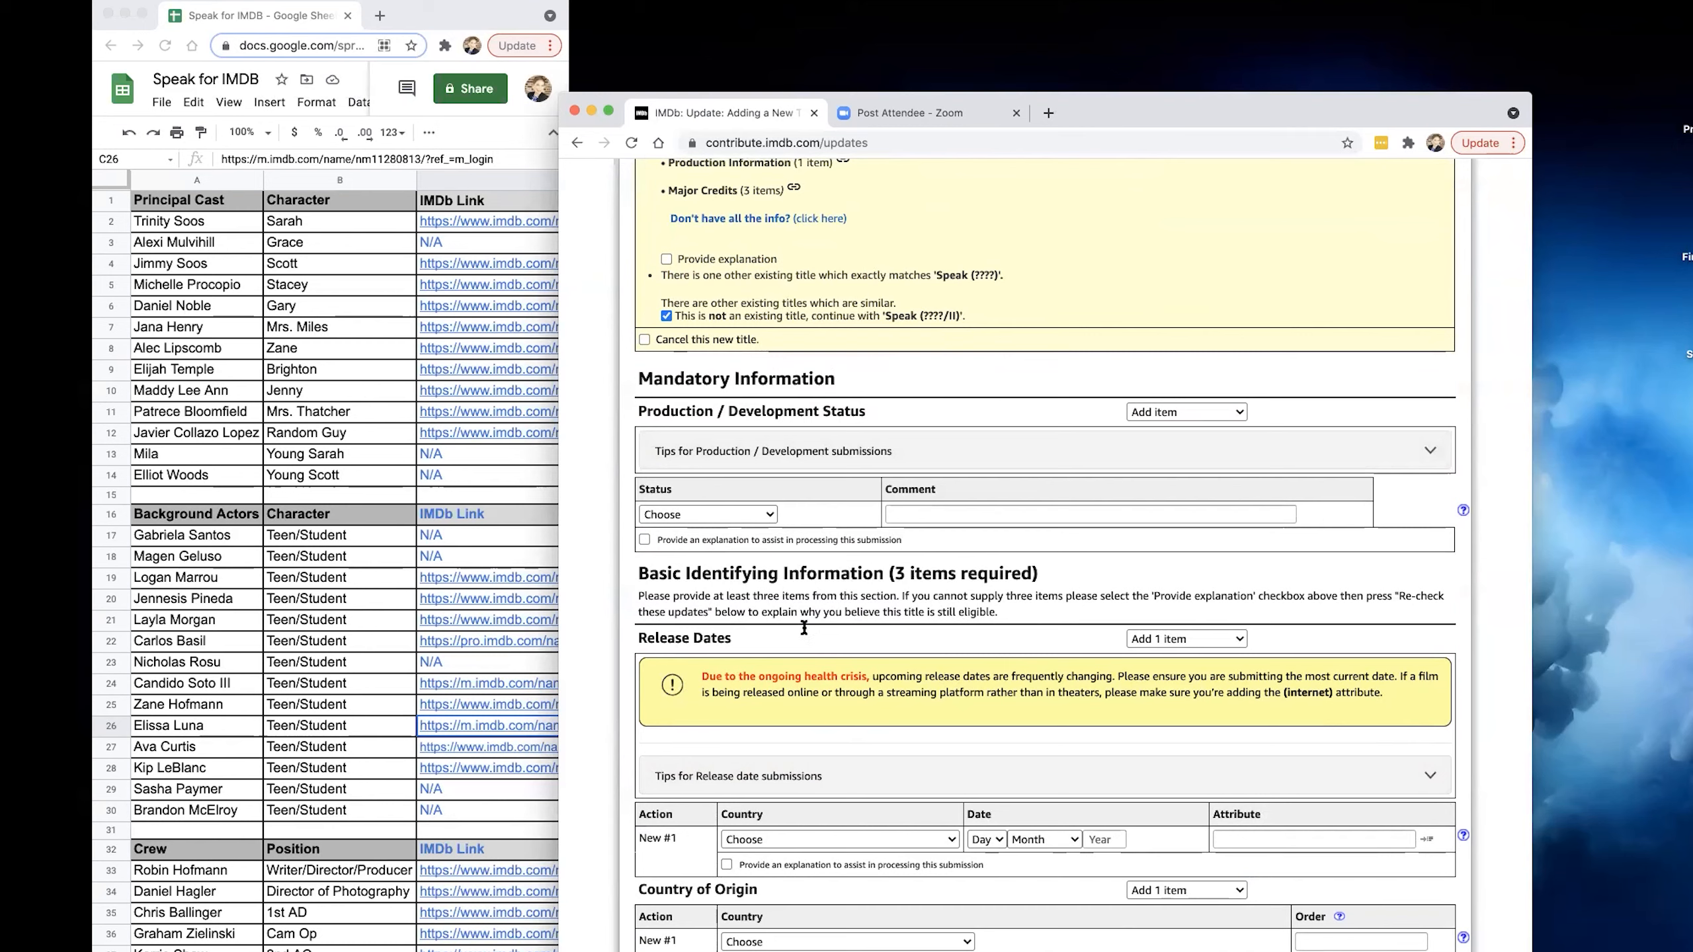
{"action": "left_click", "coordinate": [768, 514]}
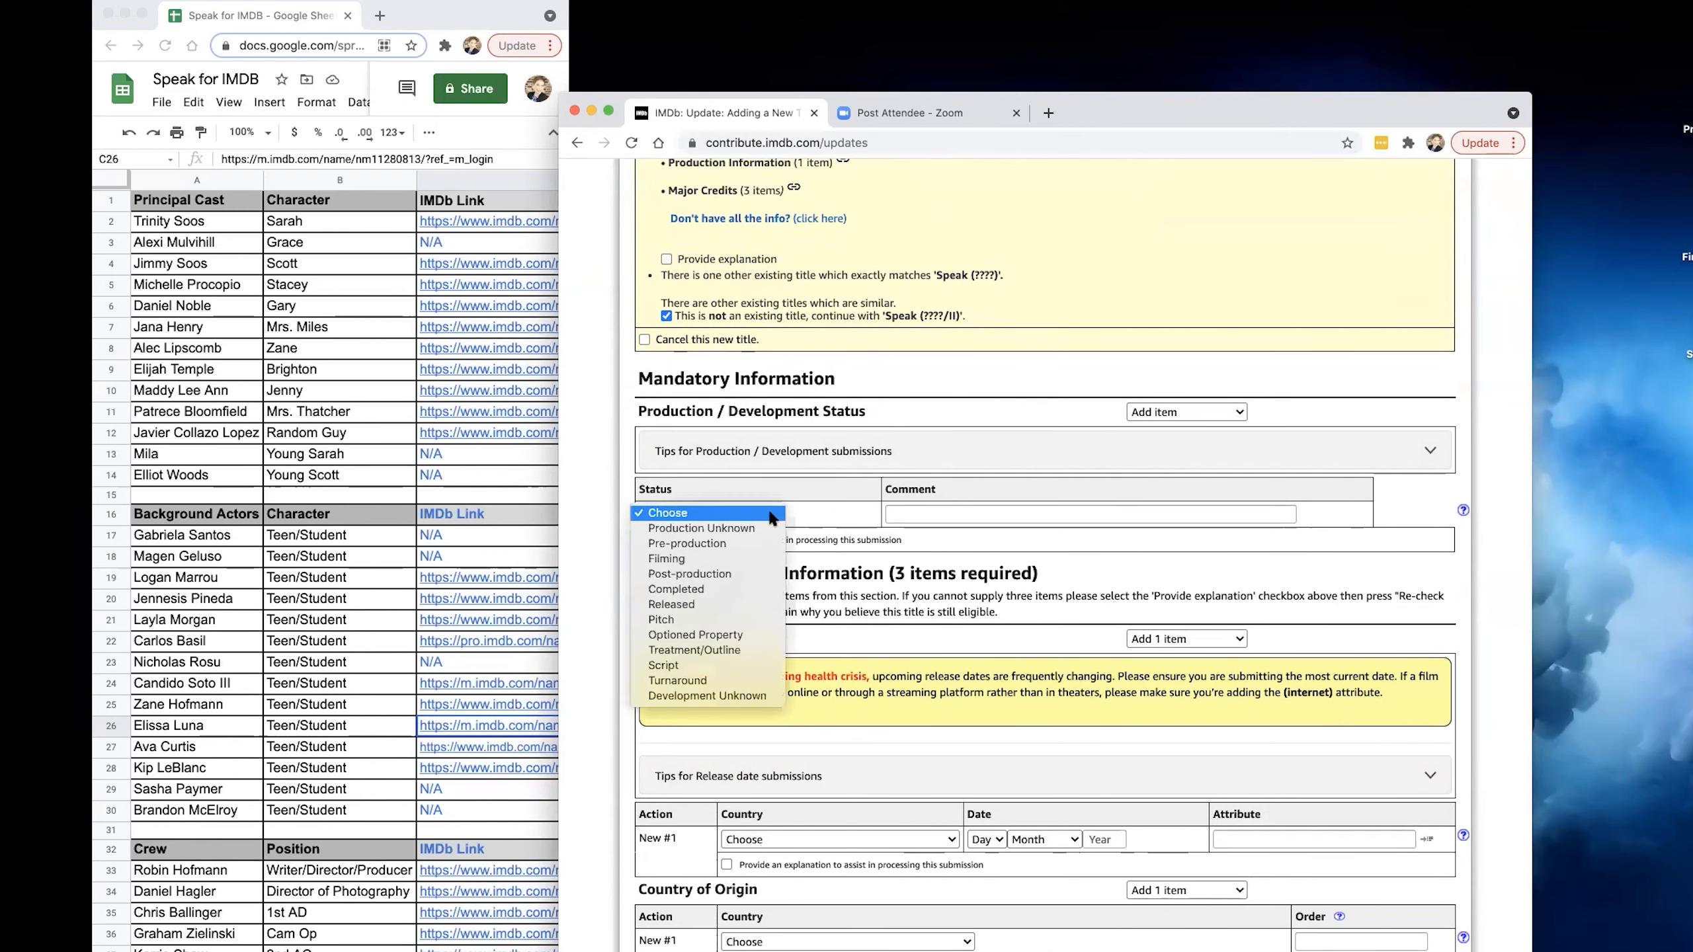
{"action": "left_click", "coordinate": [731, 544]}
Add a USA release date of 1 August 2021 with the attribute (internet).
{"action": "scroll", "coordinate": [828, 571], "scroll_direction": "down", "scroll_amount": 5}
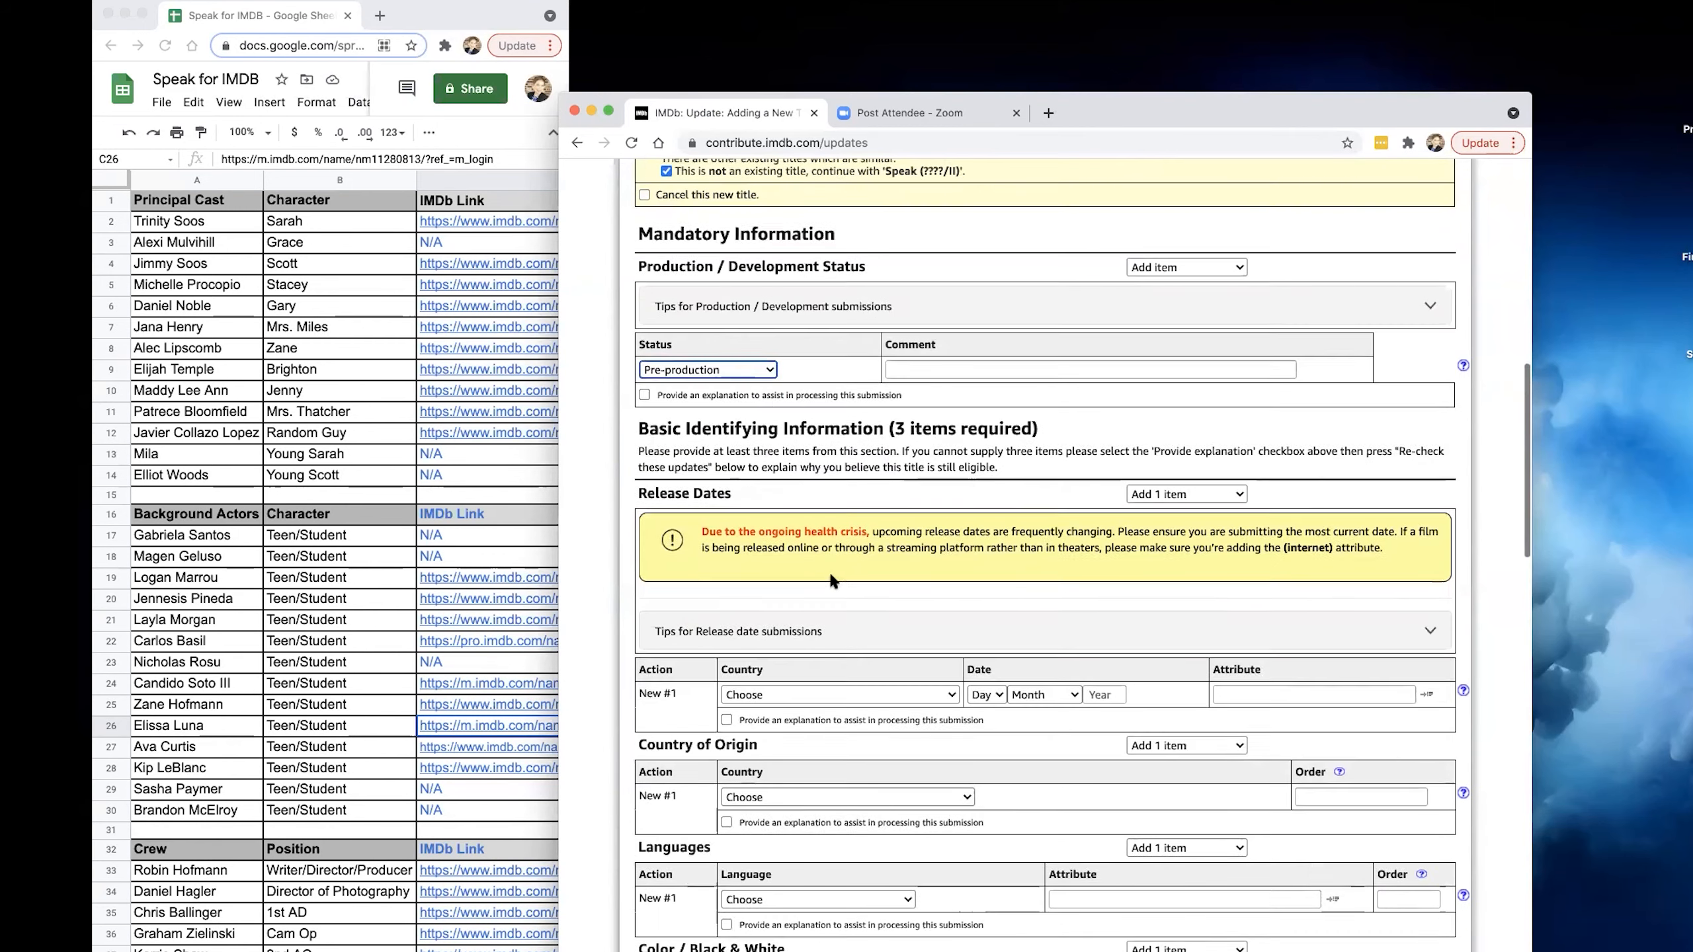
{"action": "left_click", "coordinate": [861, 520]}
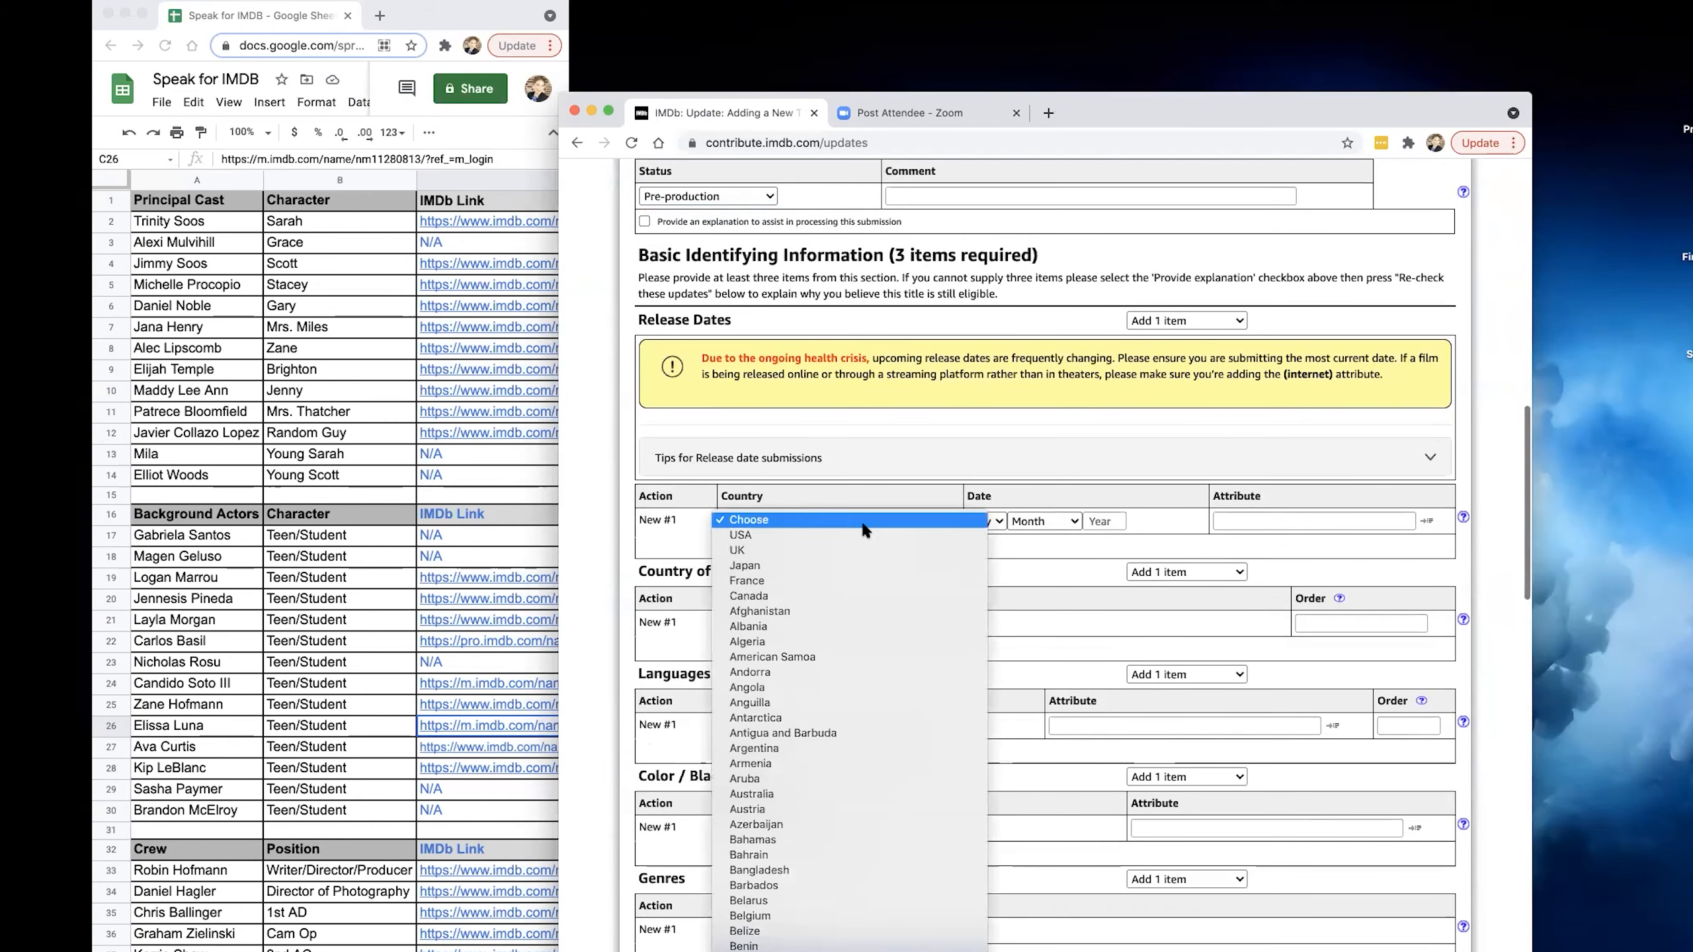
{"action": "key", "text": "Return"}
{"action": "left_click", "coordinate": [992, 519]}
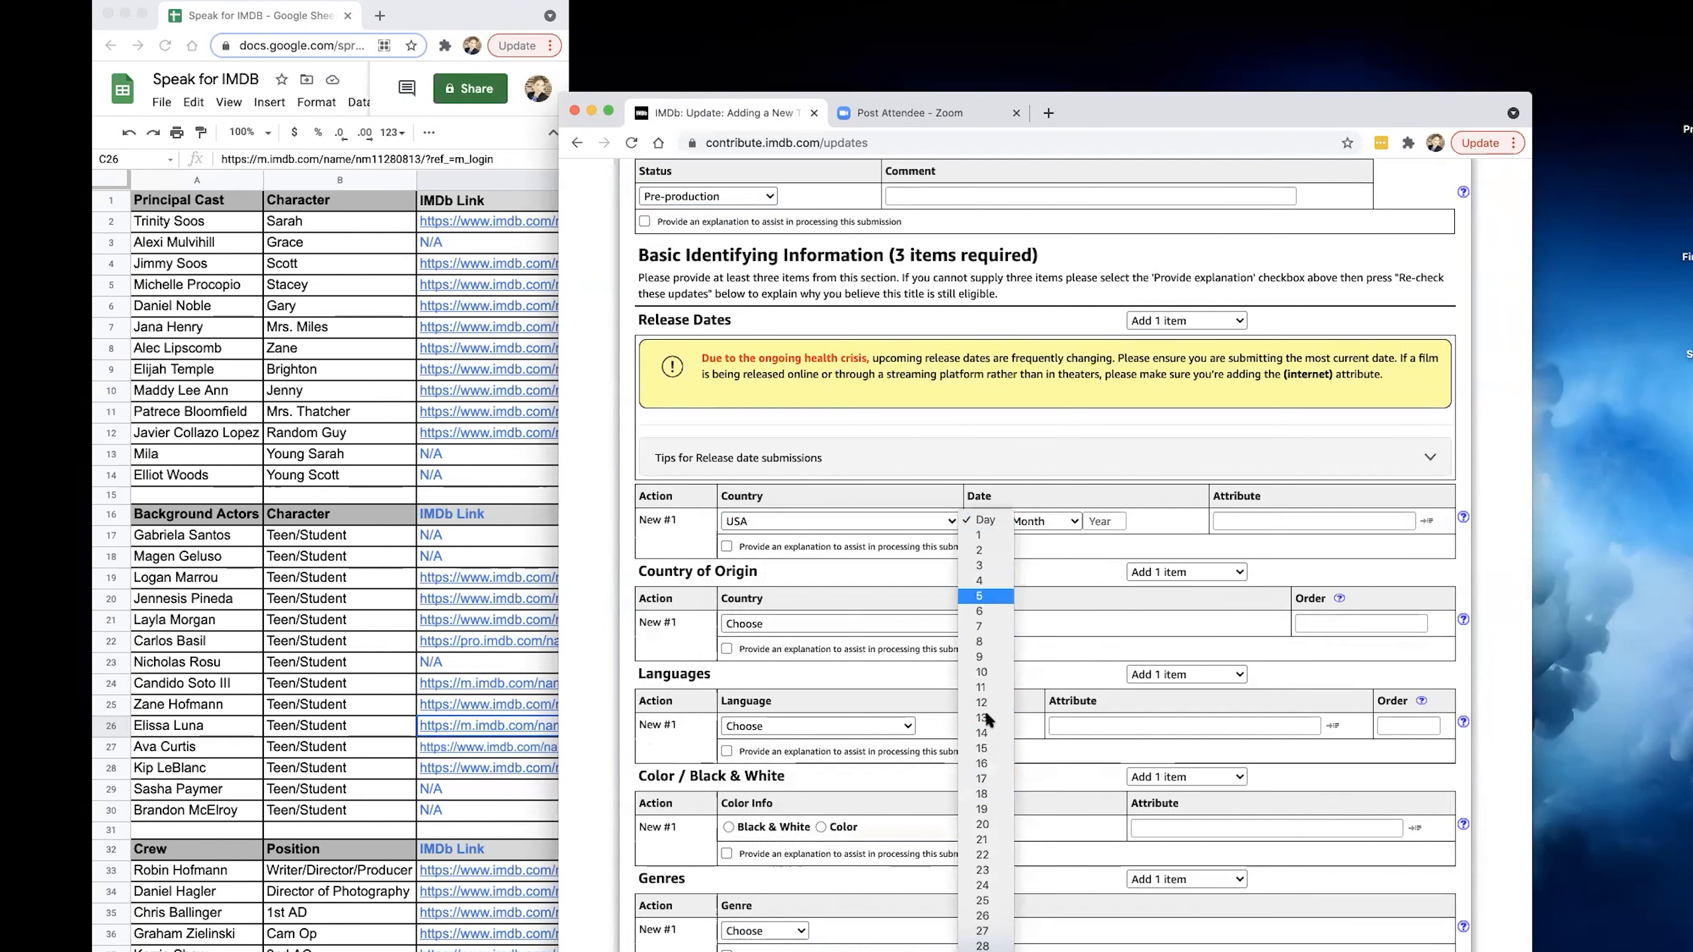
{"action": "left_click", "coordinate": [1040, 522]}
{"action": "left_click", "coordinate": [1042, 526]}
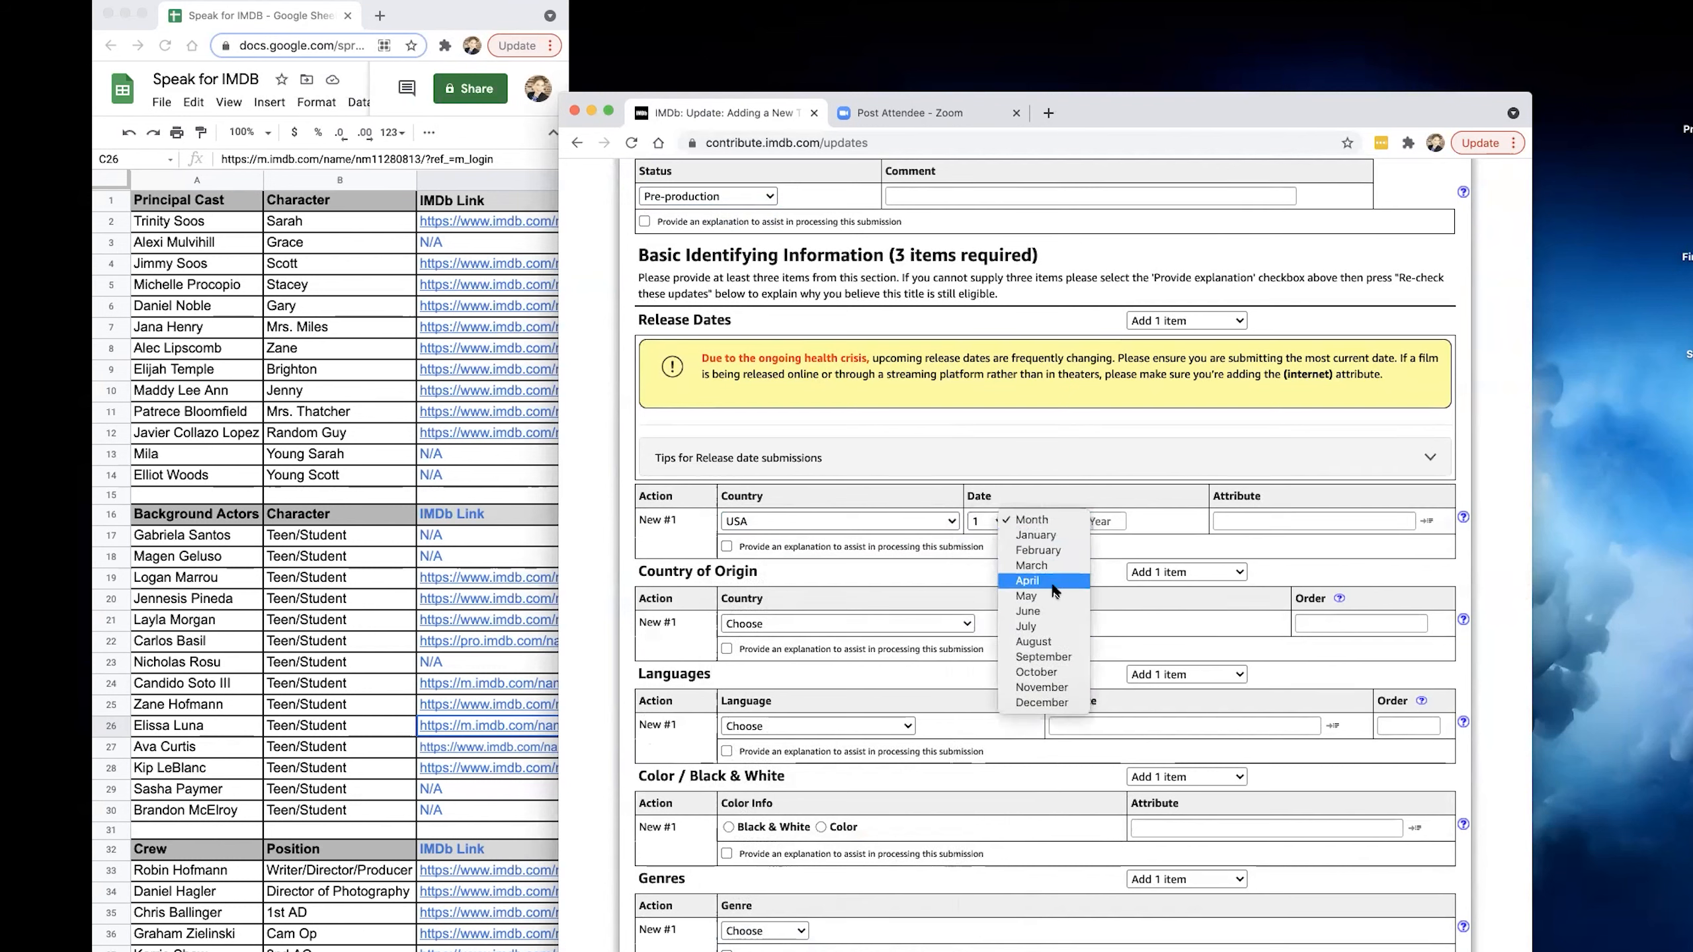
{"action": "left_click", "coordinate": [1058, 643]}
{"action": "left_click", "coordinate": [1116, 522]}
{"action": "type", "text": "2021"}
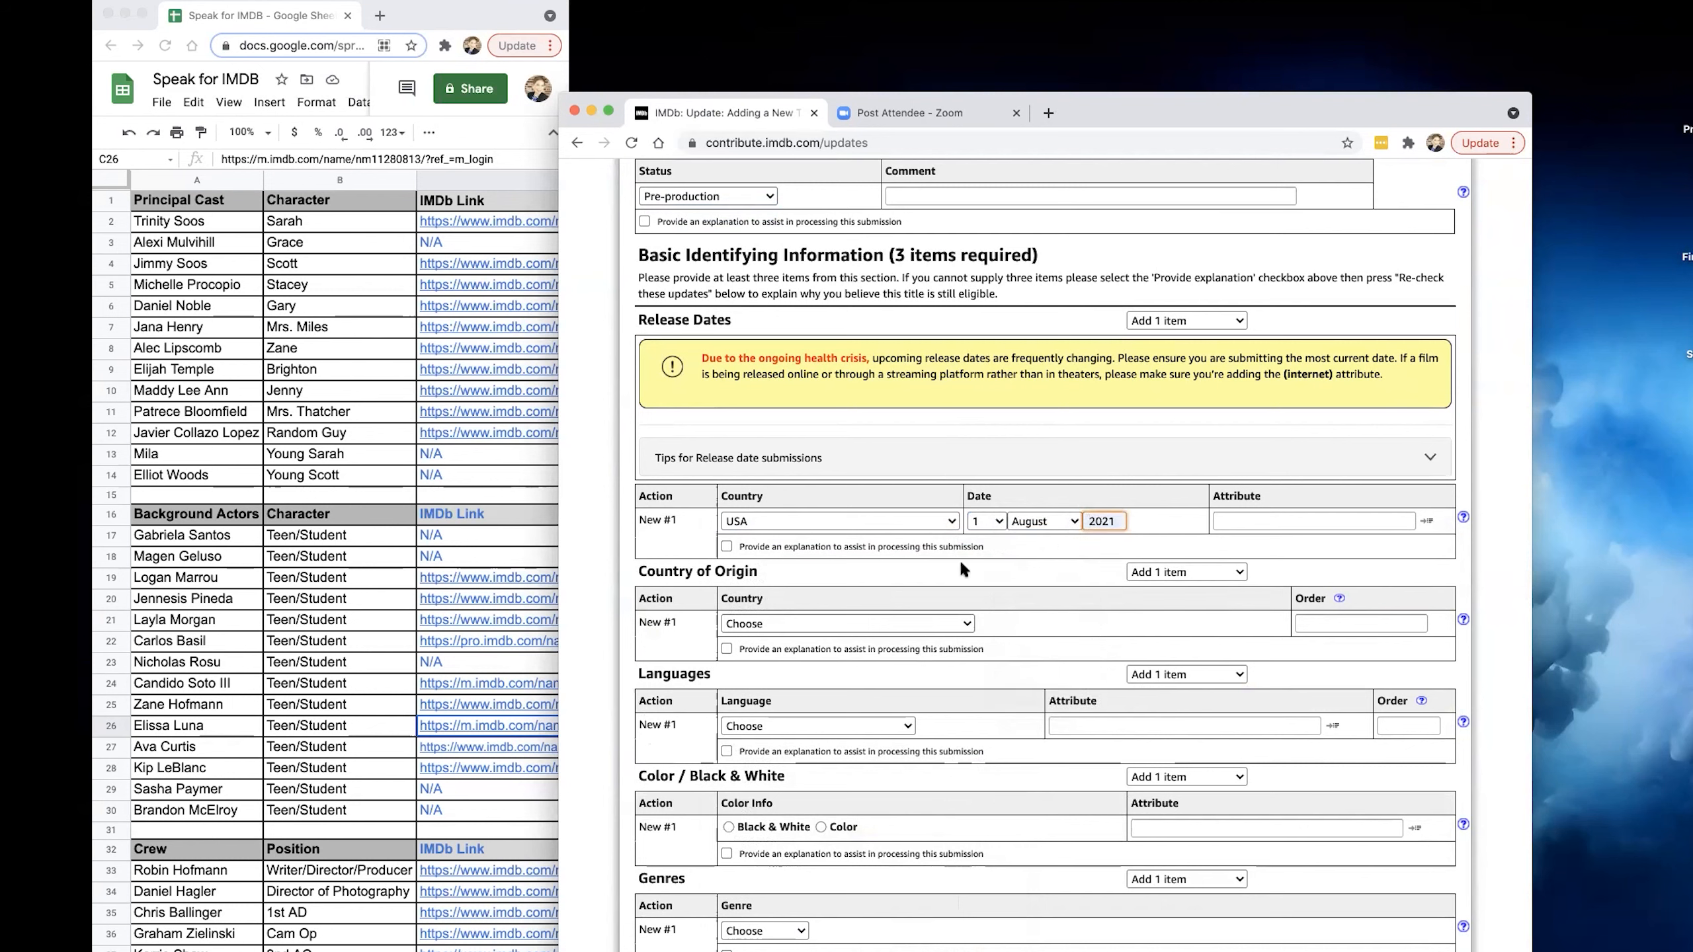
{"action": "left_click", "coordinate": [1229, 521]}
{"action": "left_click", "coordinate": [1242, 553]}
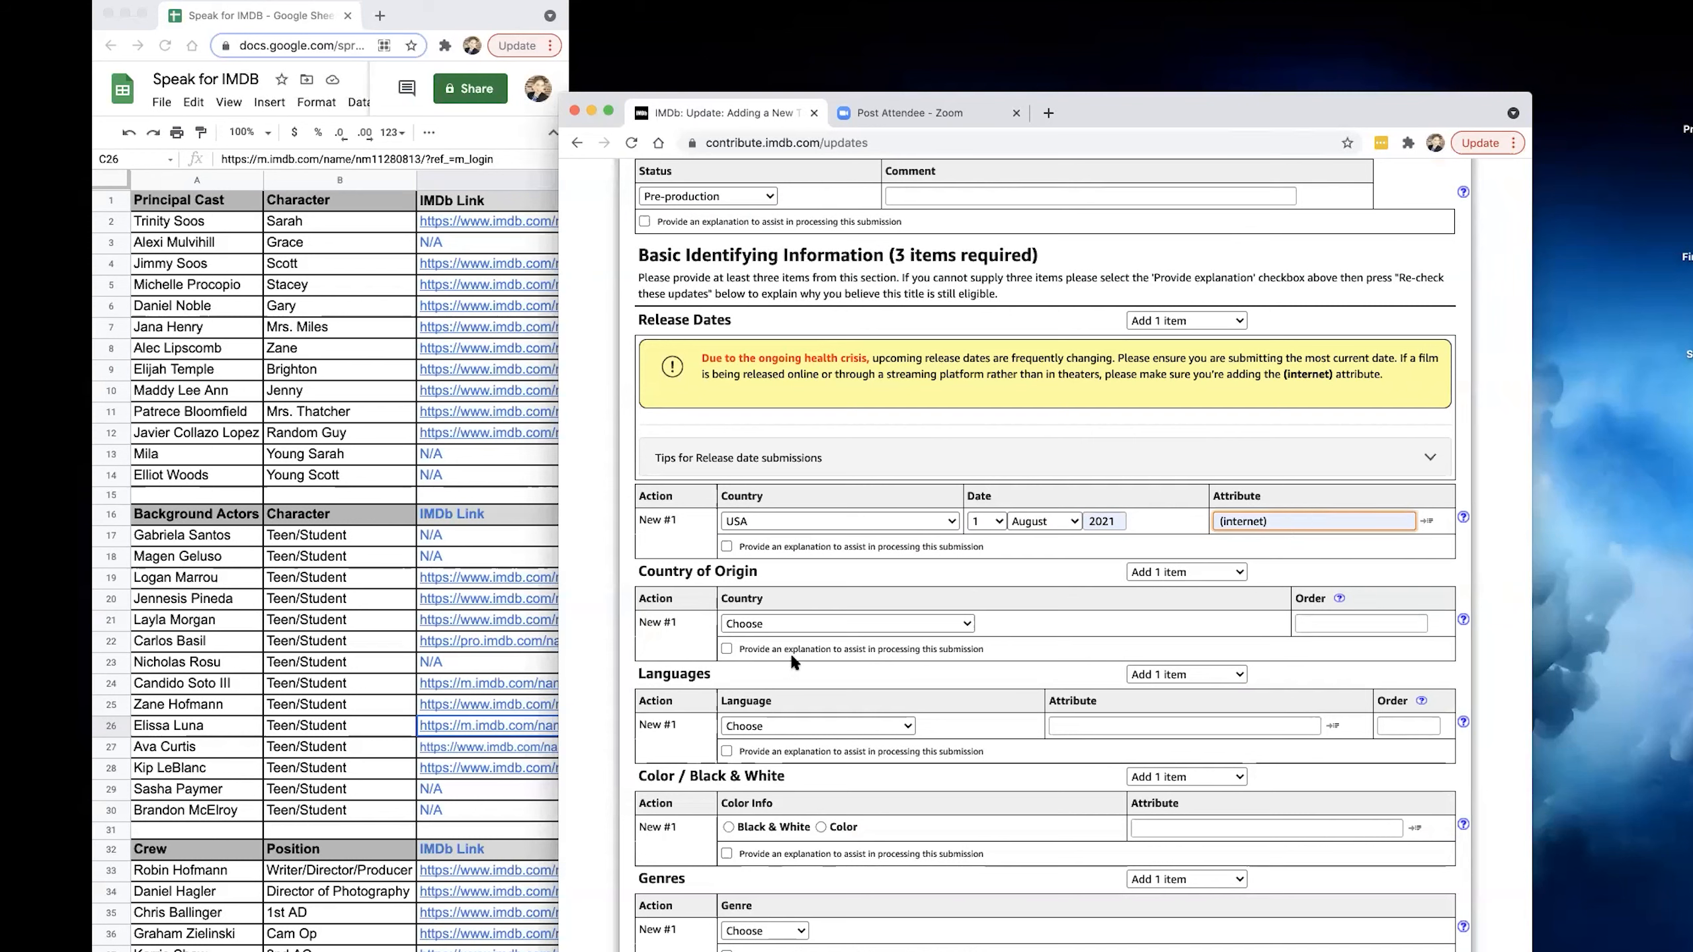
{"action": "scroll", "coordinate": [800, 624], "scroll_direction": "down", "scroll_amount": 3}
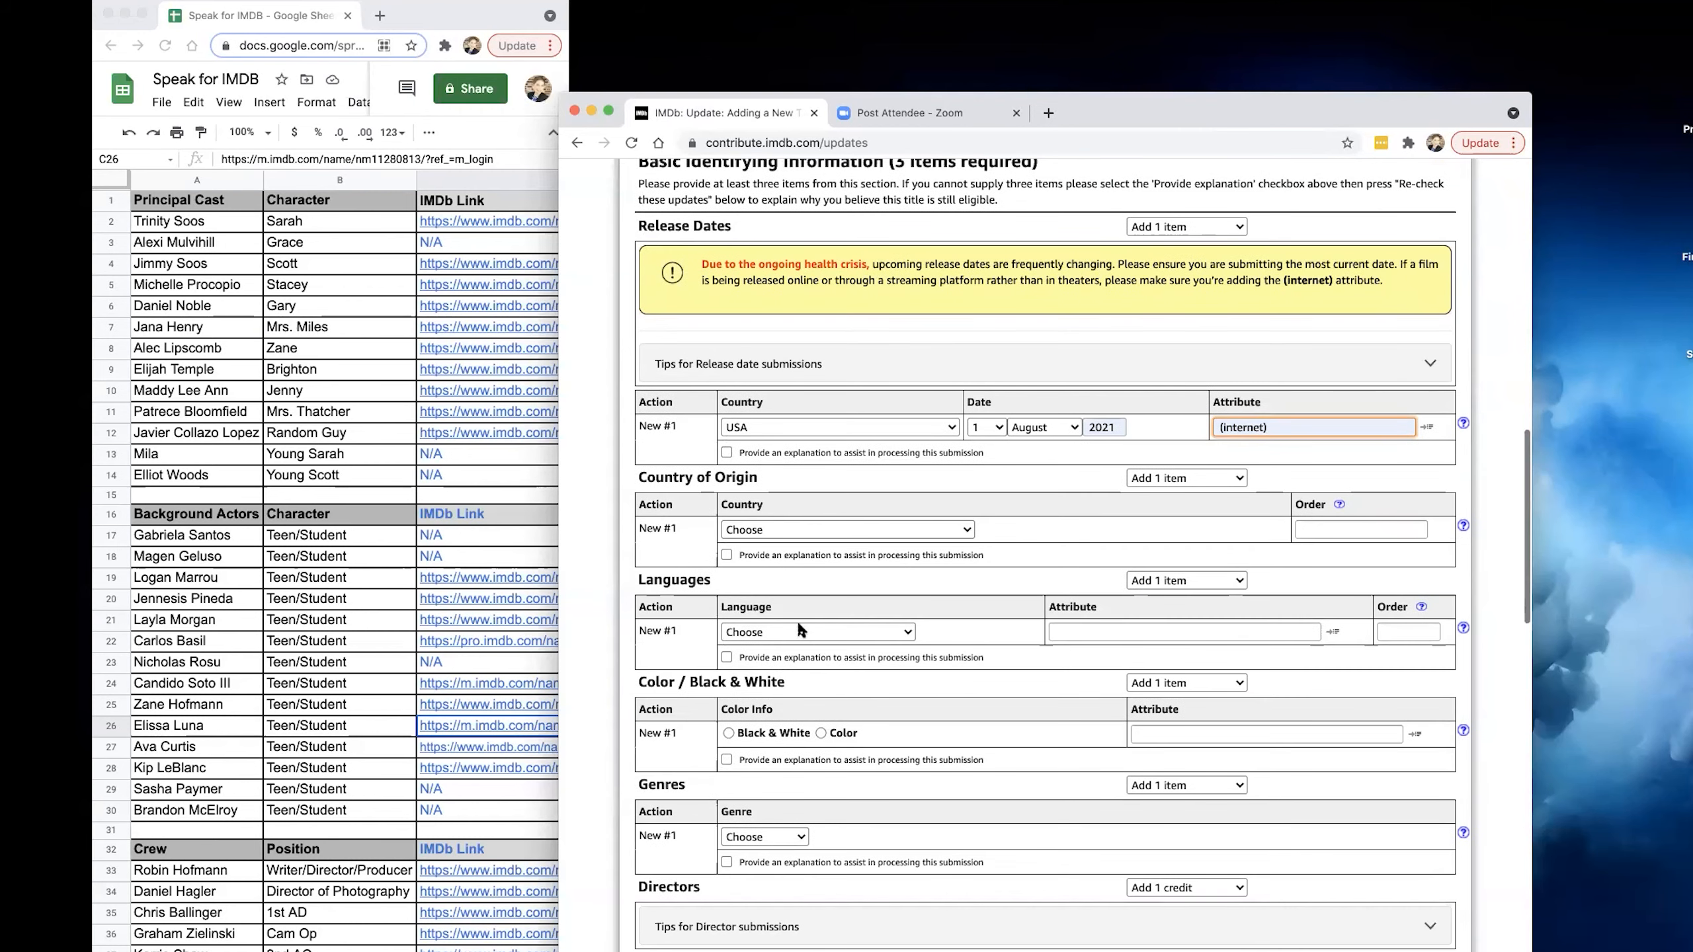
Set the title's country of origin to USA and its language to English.
{"action": "left_click", "coordinate": [818, 532]}
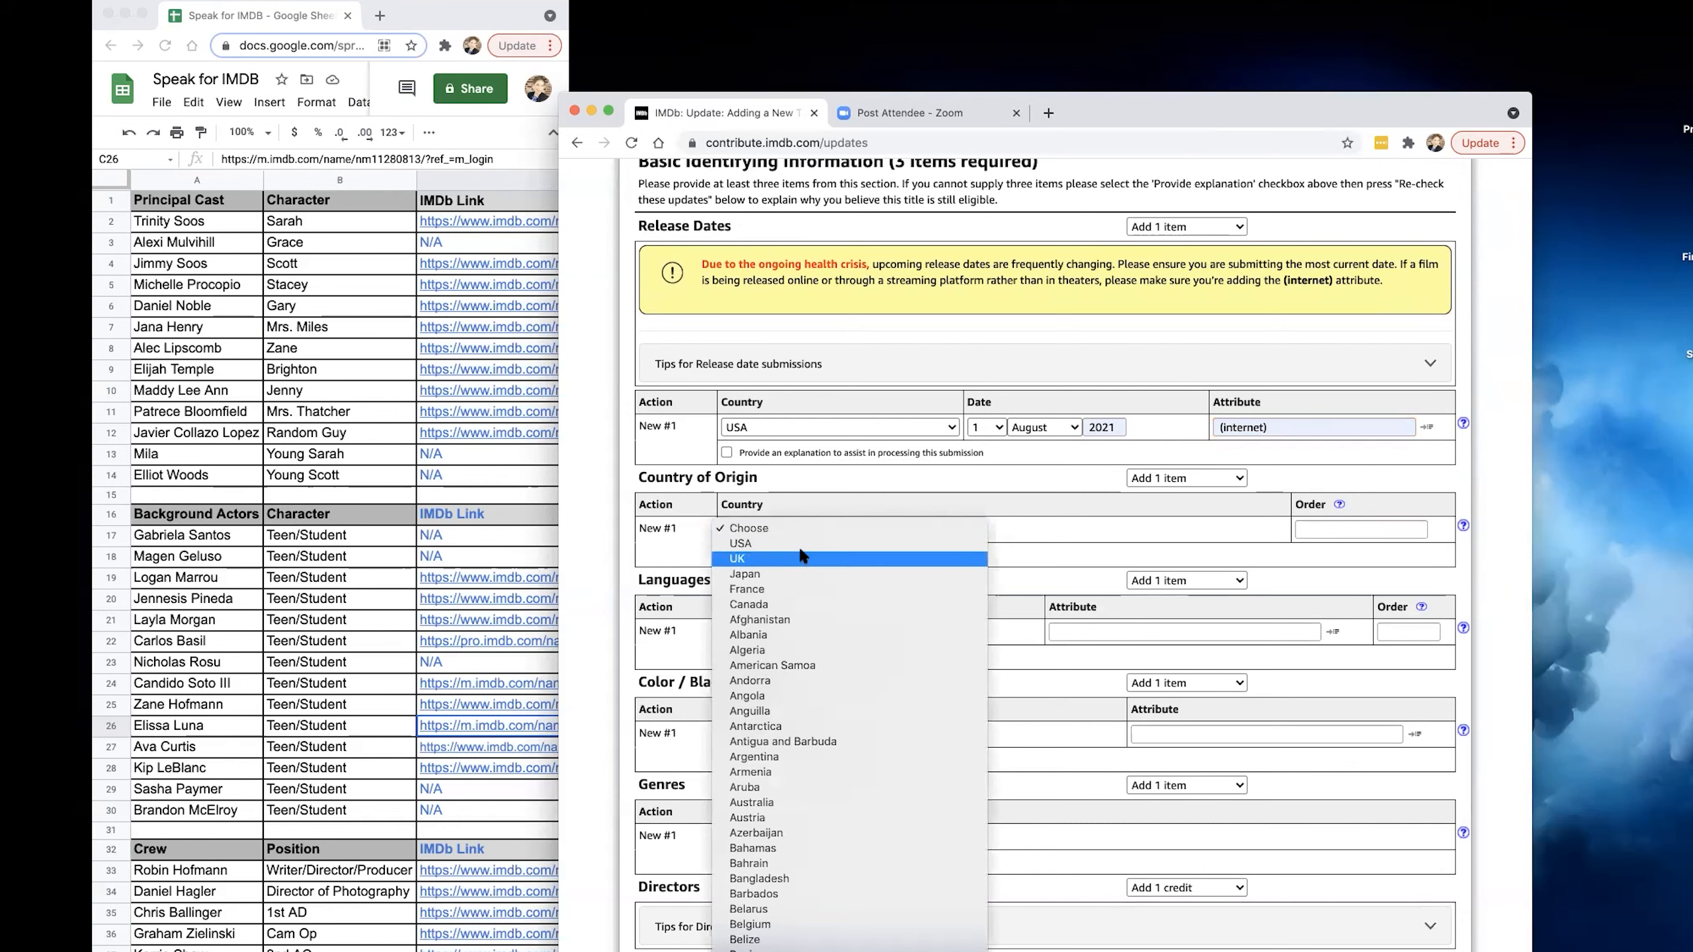
{"action": "left_click", "coordinate": [805, 544]}
{"action": "left_click", "coordinate": [789, 632]}
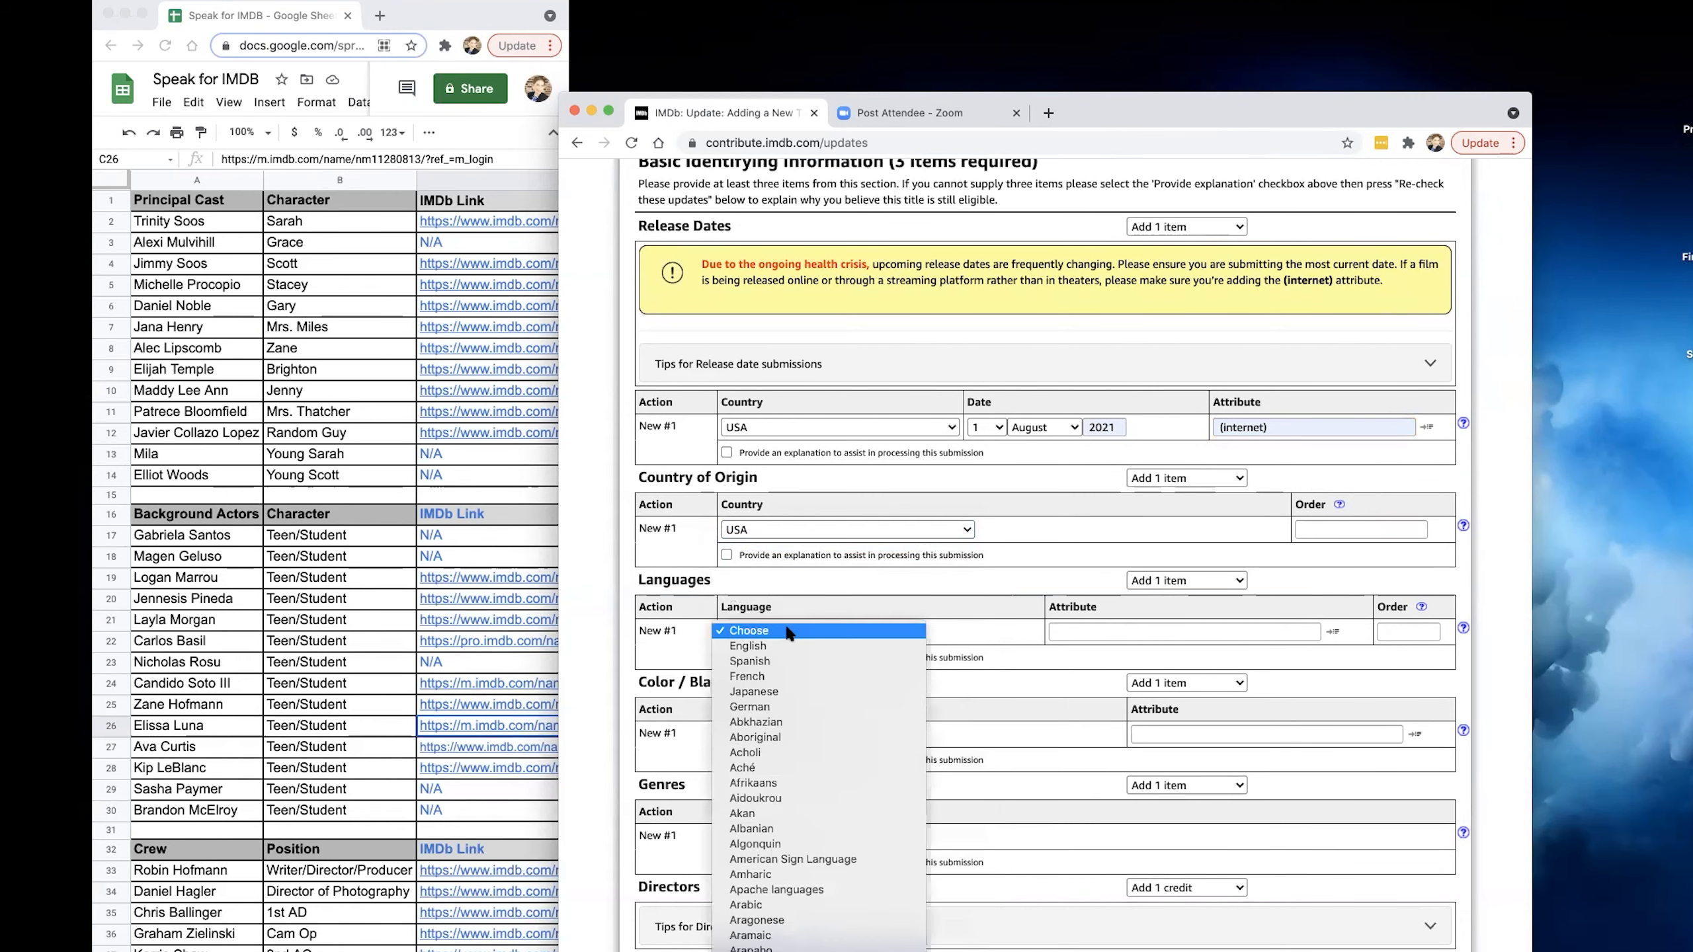
{"action": "left_click", "coordinate": [793, 645]}
Mark the film as Color and set its genre to Drama.
{"action": "scroll", "coordinate": [733, 580], "scroll_direction": "down", "scroll_amount": 5}
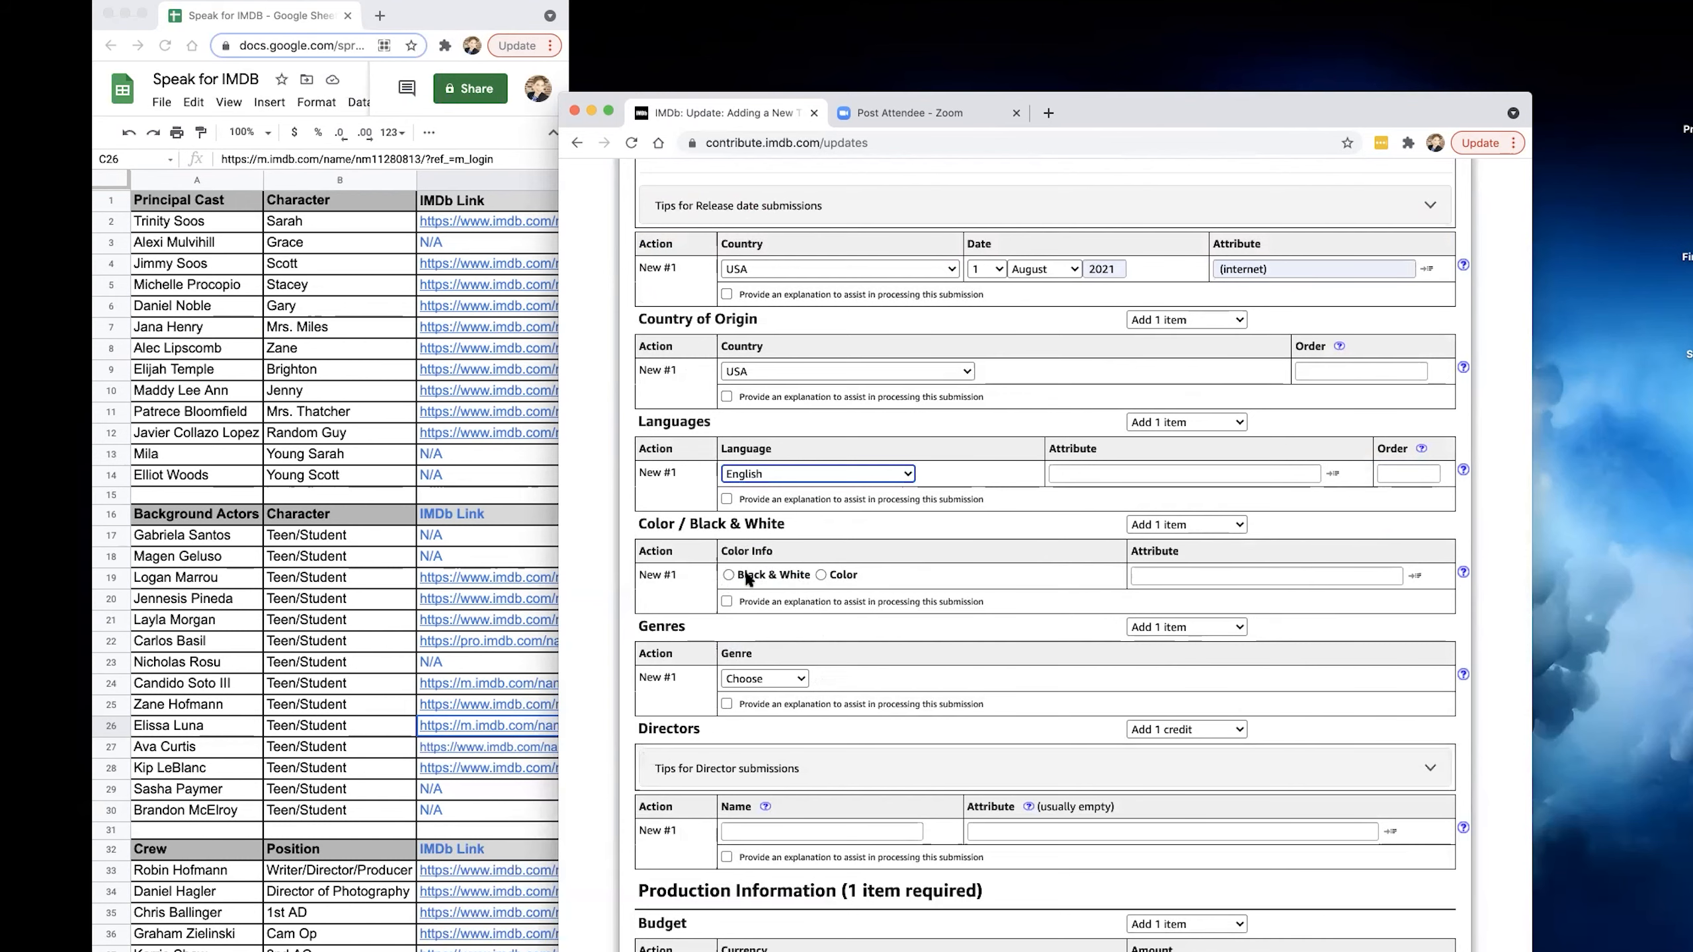
{"action": "left_click", "coordinate": [821, 574]}
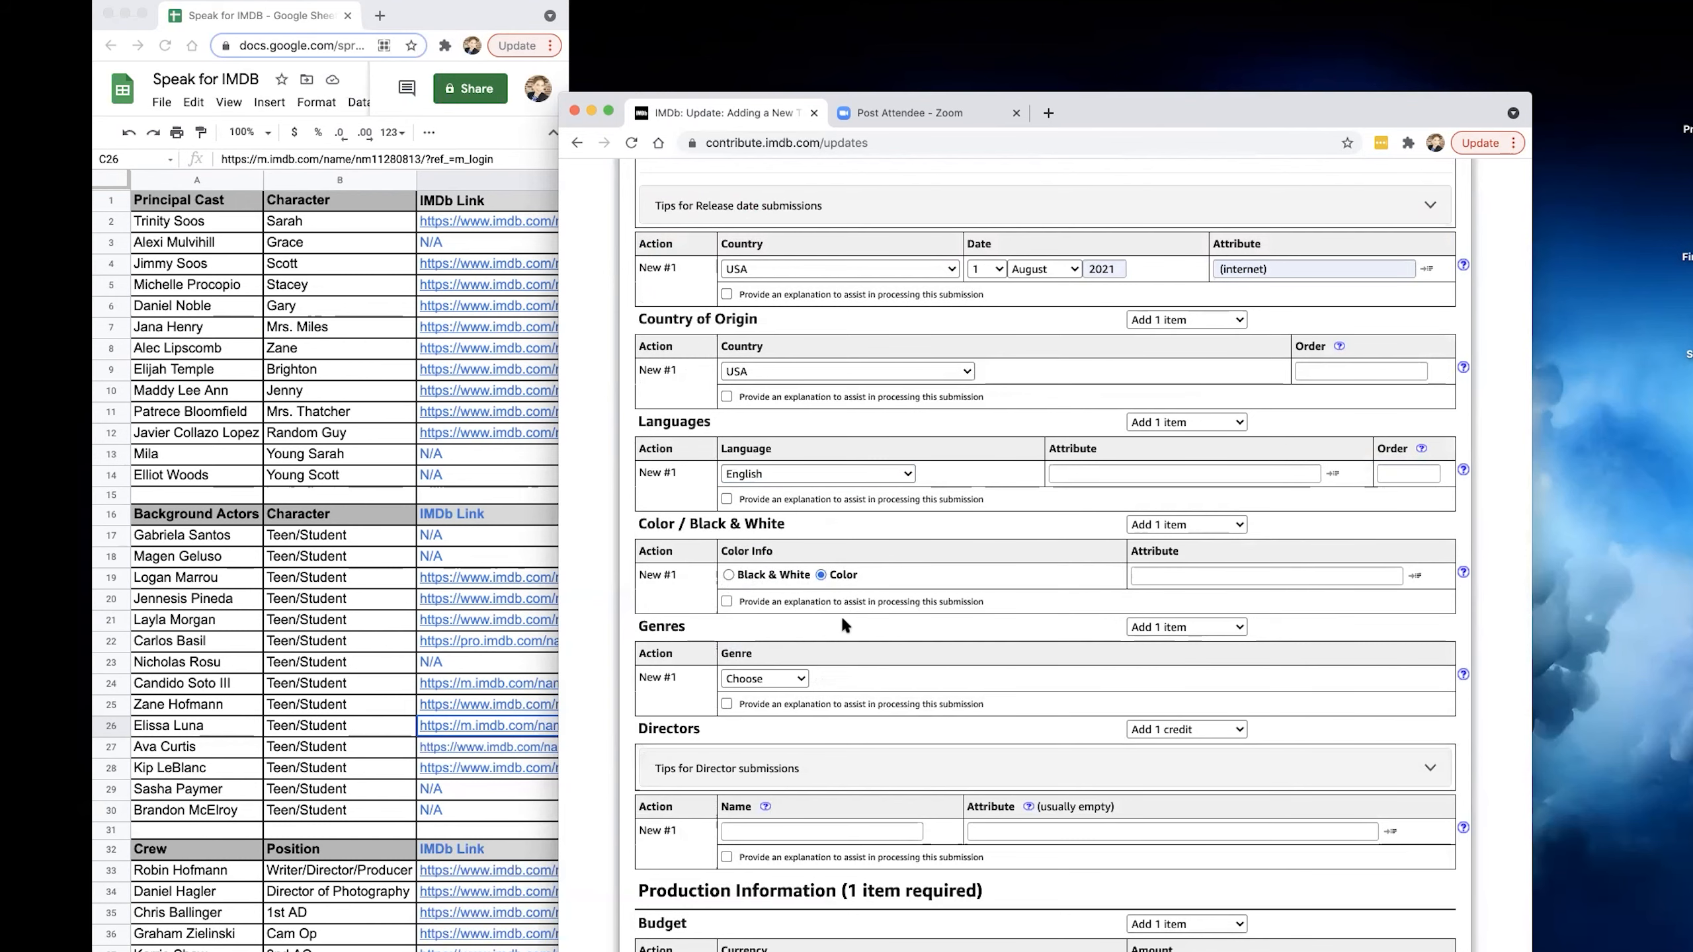
{"action": "scroll", "coordinate": [841, 615], "scroll_direction": "down", "scroll_amount": 3}
{"action": "left_click", "coordinate": [773, 545]}
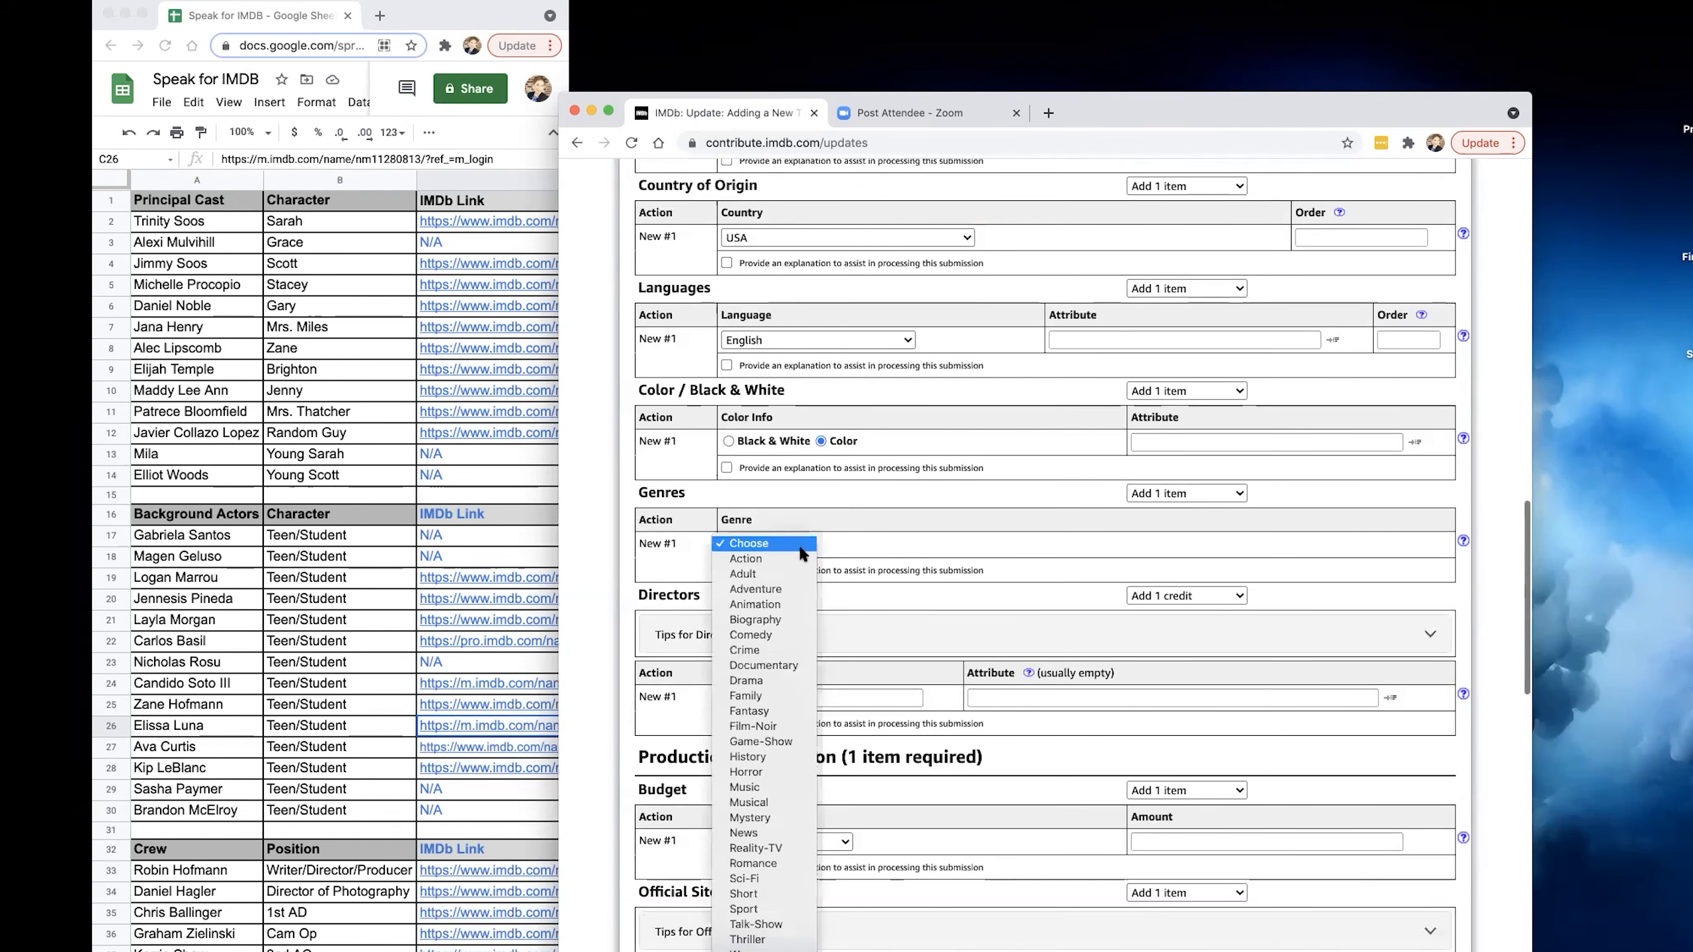
{"action": "left_click", "coordinate": [777, 679]}
Enter the director's full name from the crew list as the director credit.
{"action": "scroll", "coordinate": [838, 600], "scroll_direction": "down", "scroll_amount": 3}
{"action": "left_click", "coordinate": [834, 571]}
{"action": "type", "text": "Robin Hofmann"}
{"action": "left_click", "coordinate": [812, 600]}
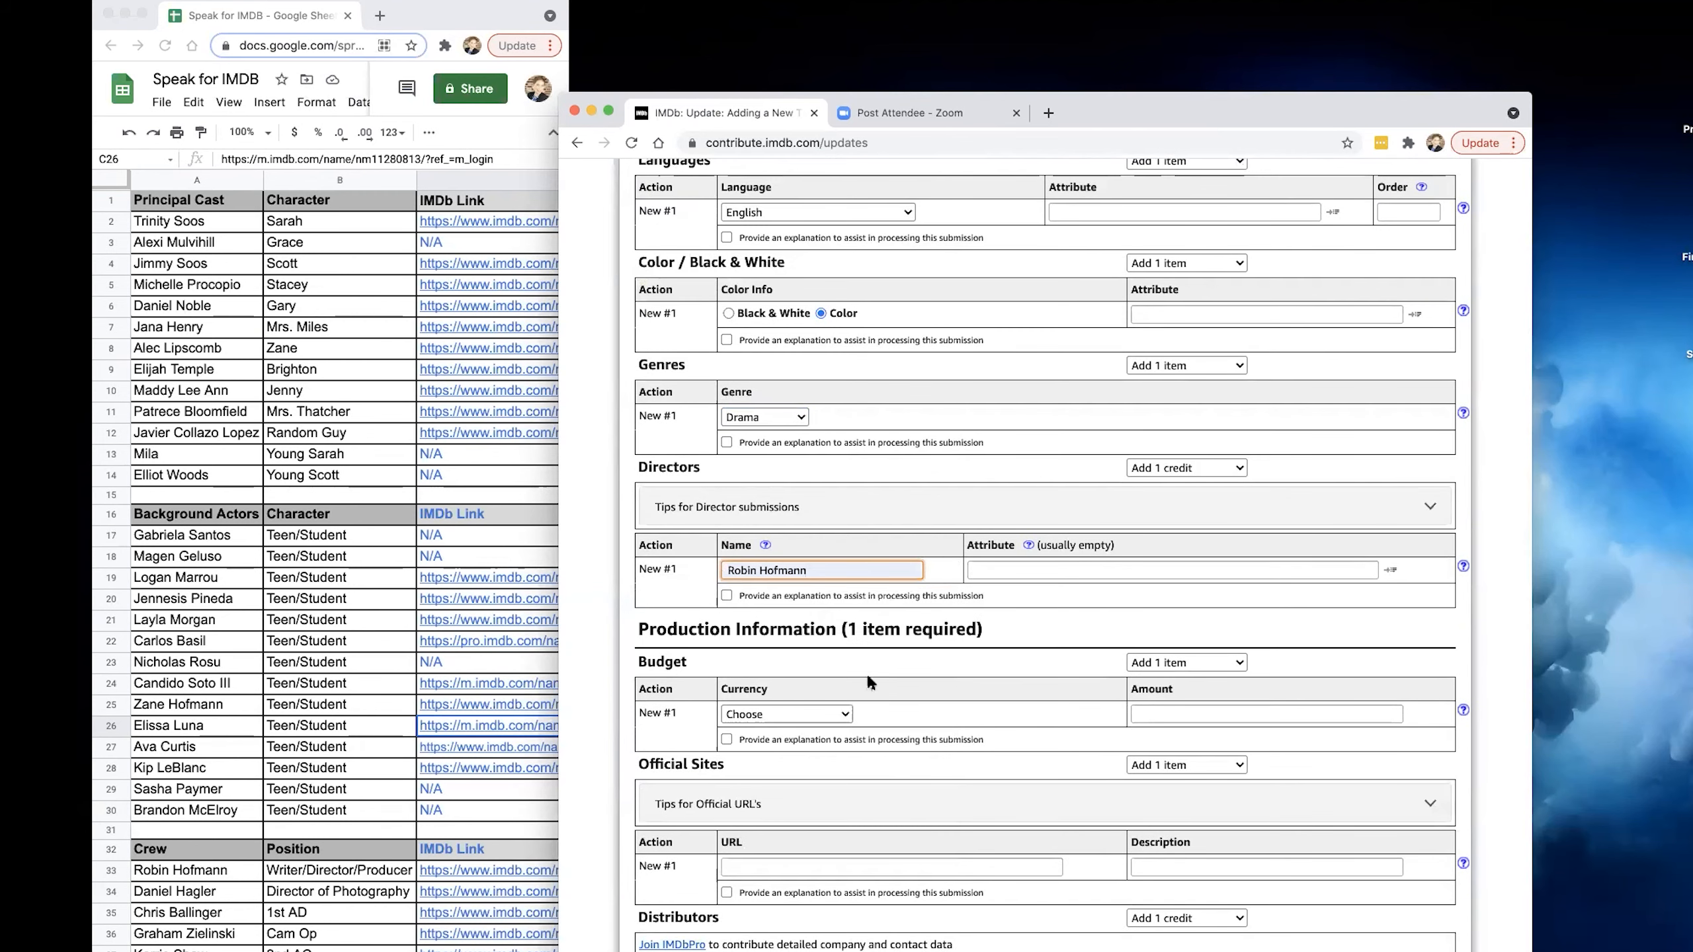
{"action": "scroll", "coordinate": [865, 671], "scroll_direction": "down", "scroll_amount": 1}
{"action": "left_click", "coordinate": [824, 657]}
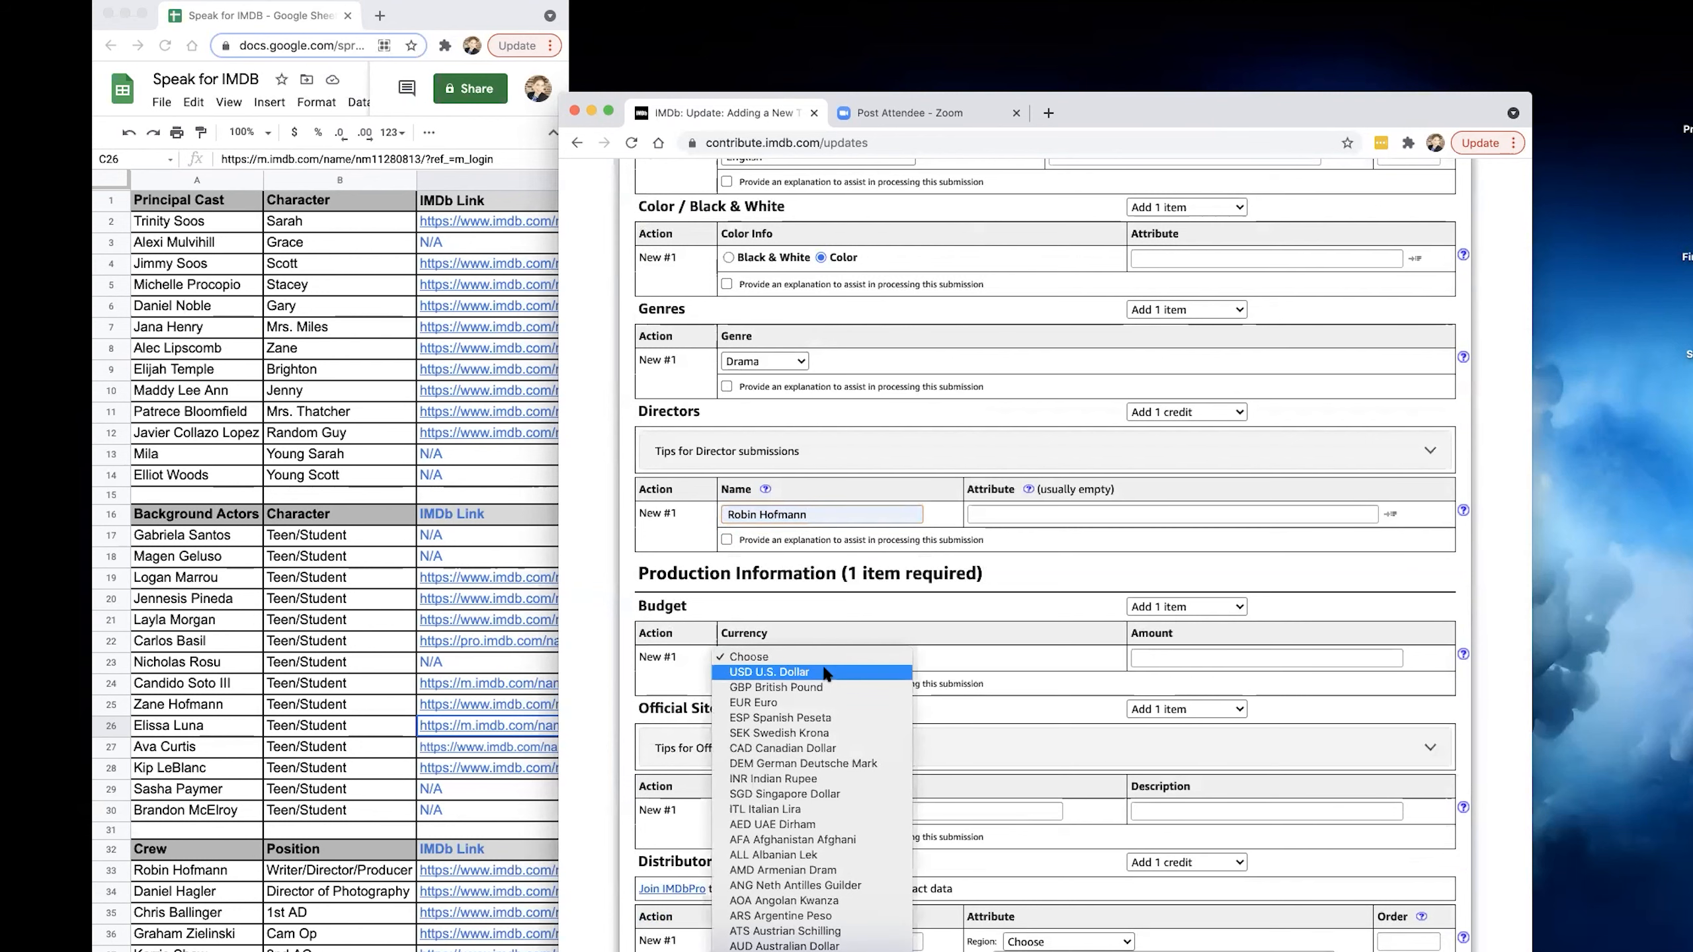
{"action": "left_click", "coordinate": [1012, 610]}
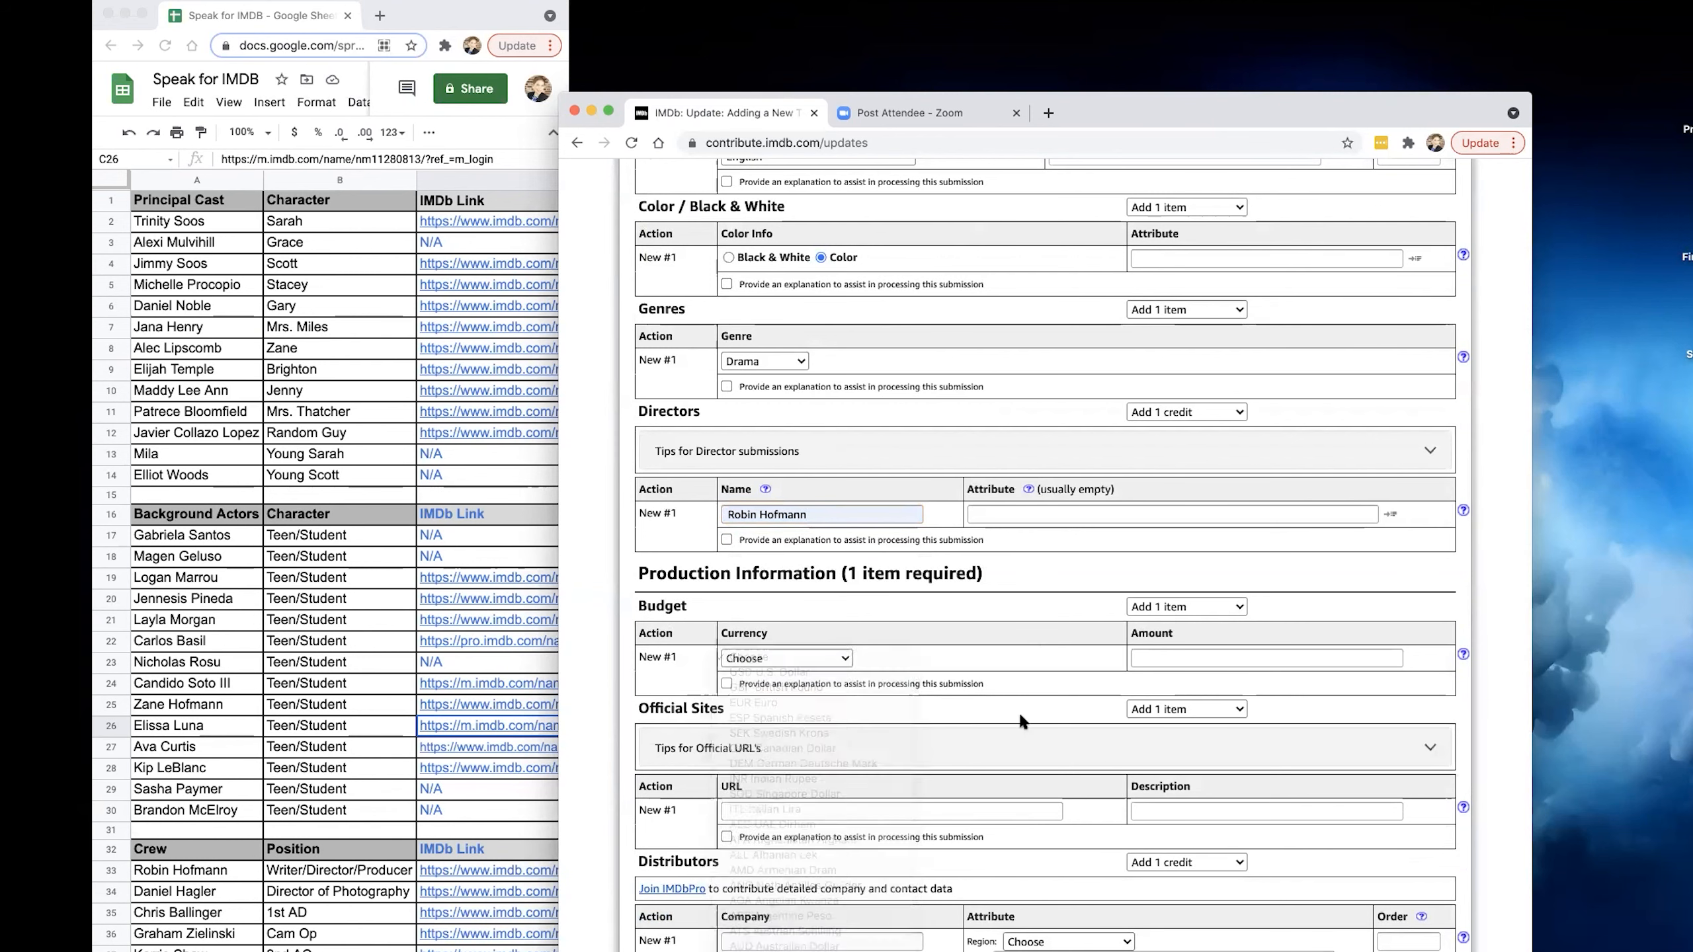
{"action": "scroll", "coordinate": [1016, 705], "scroll_direction": "down", "scroll_amount": 2}
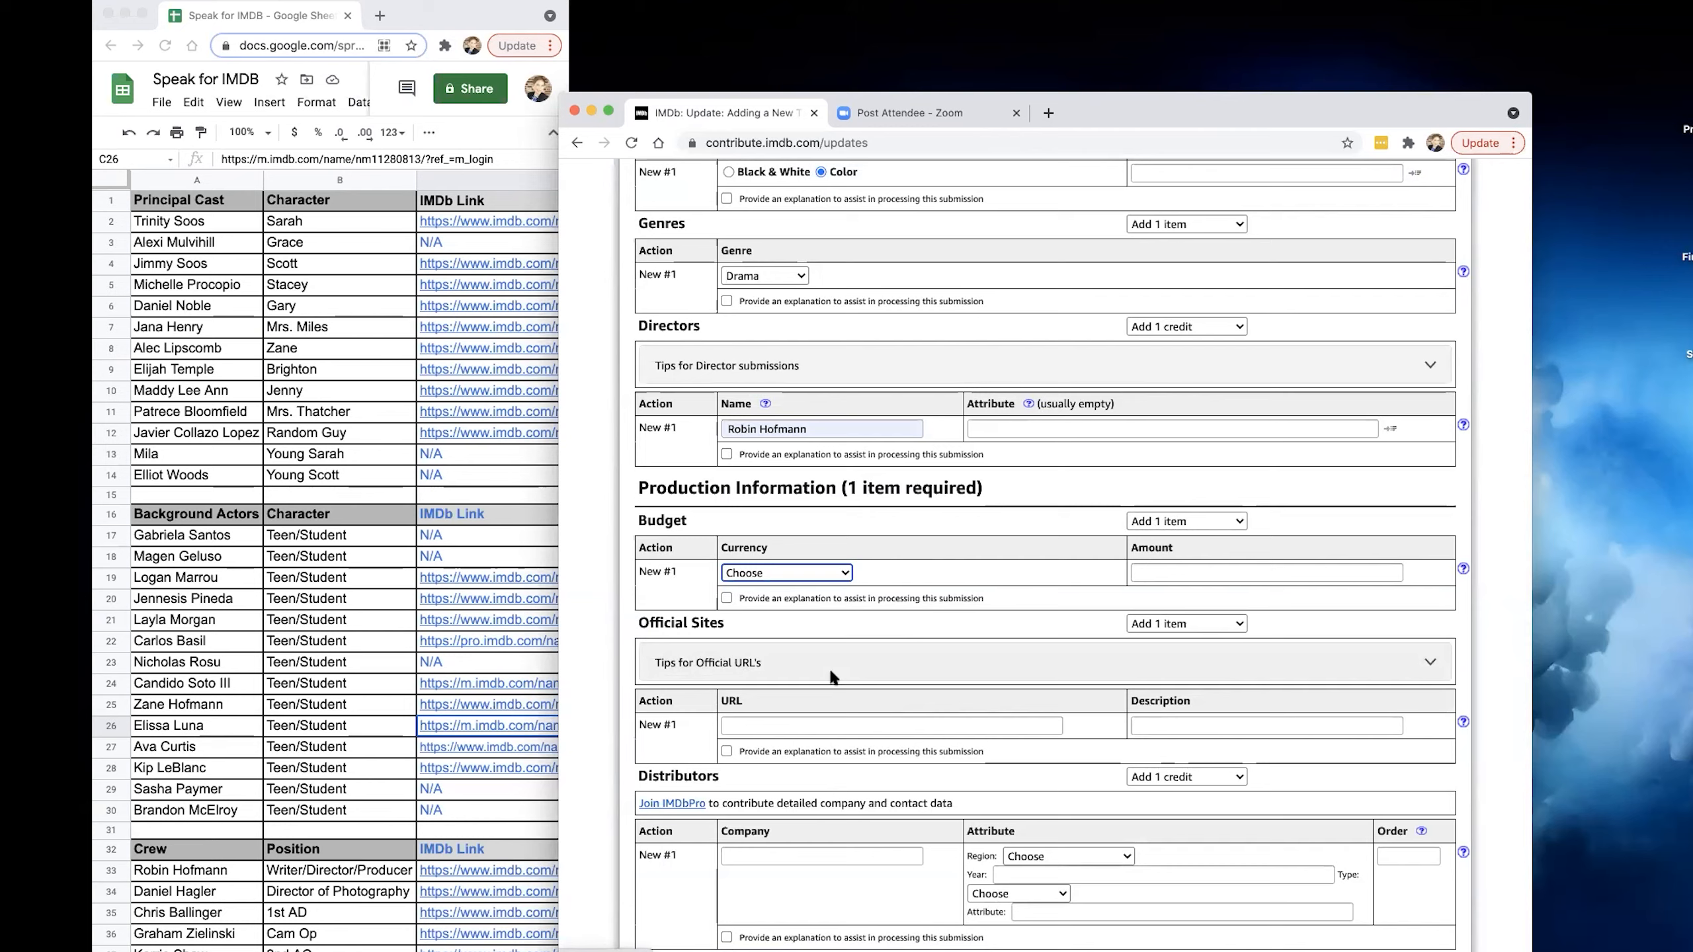
{"action": "scroll", "coordinate": [933, 667], "scroll_direction": "down", "scroll_amount": 3}
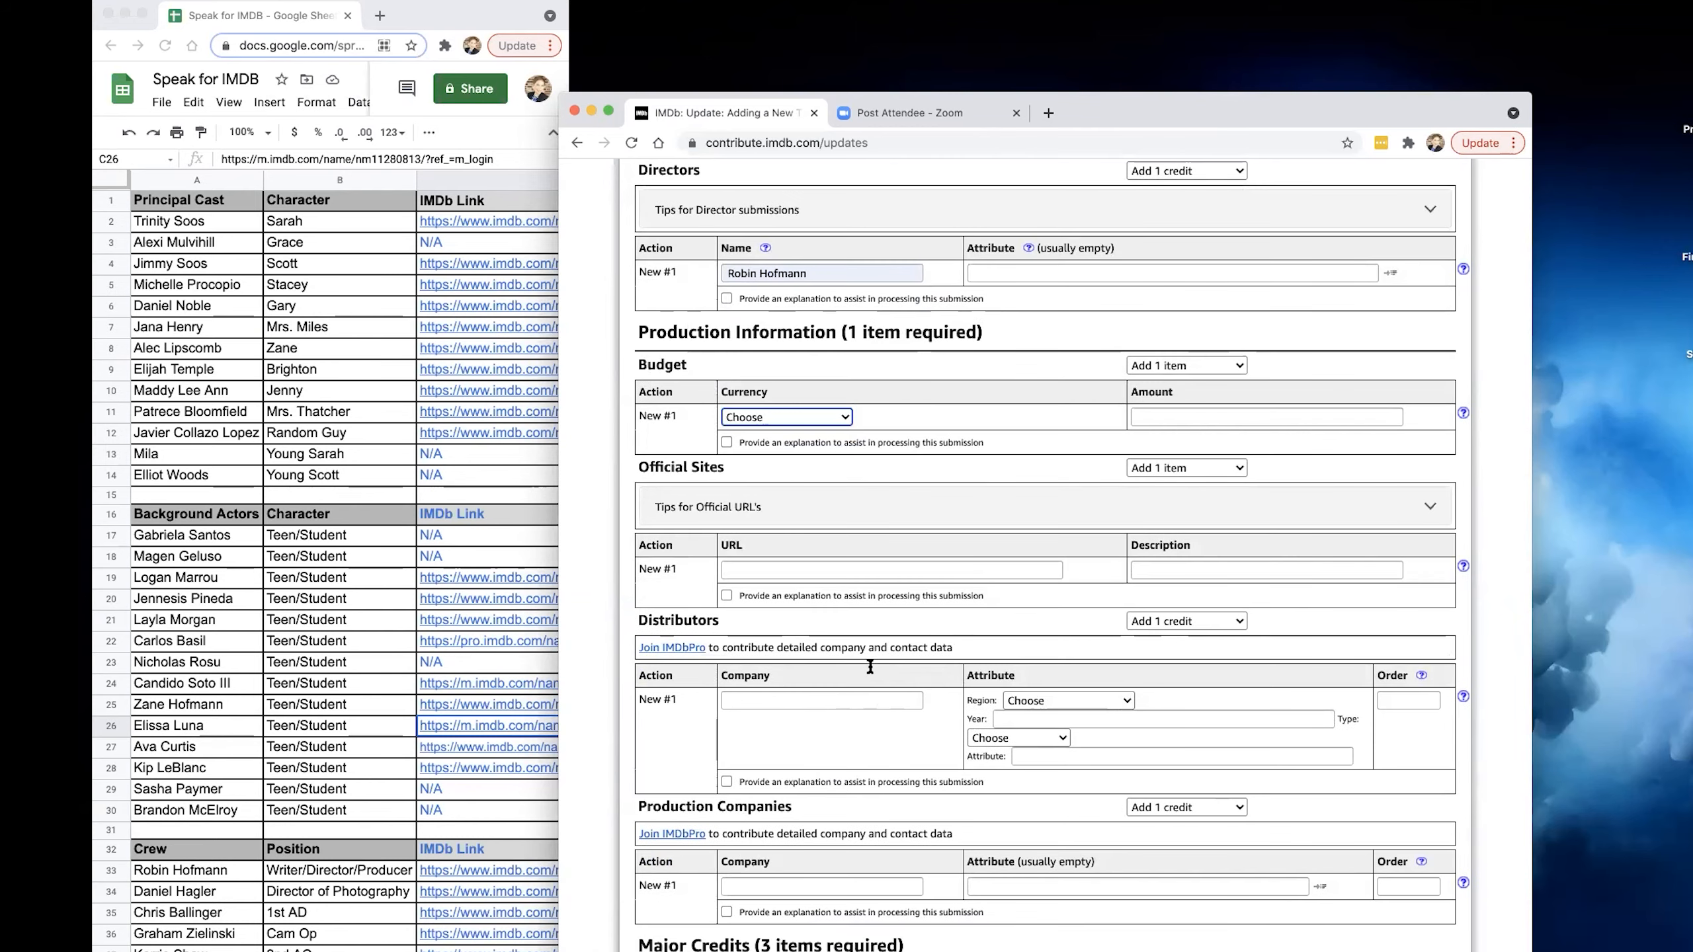
{"action": "scroll", "coordinate": [820, 746], "scroll_direction": "down", "scroll_amount": 1}
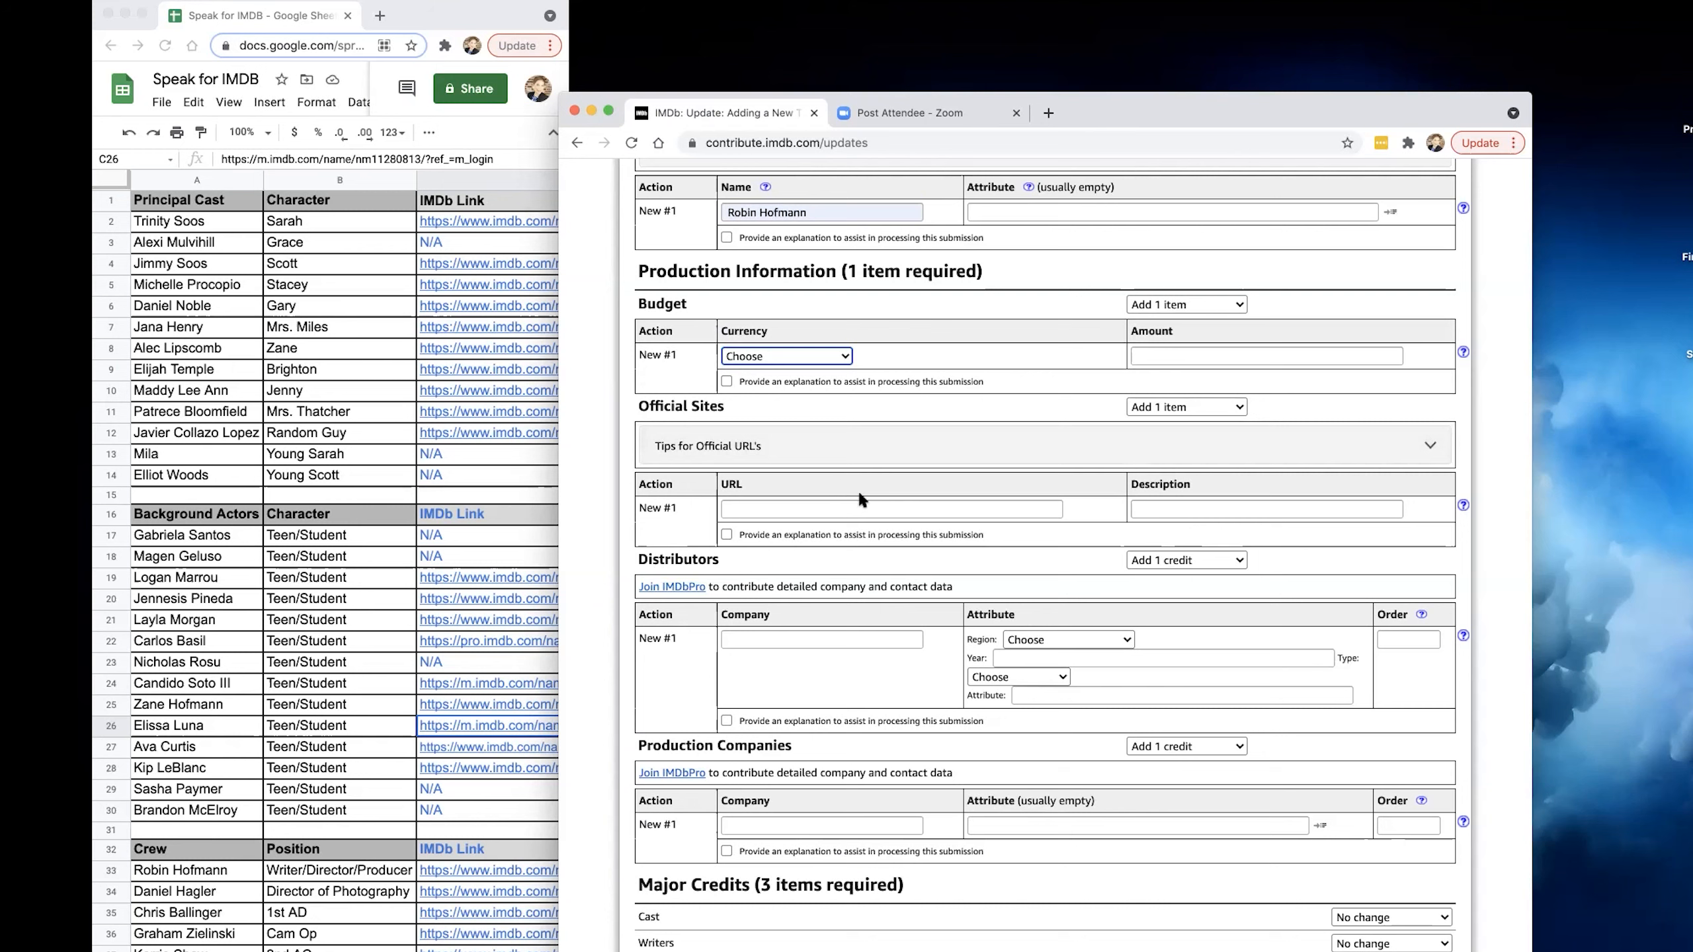
{"action": "left_click", "coordinate": [881, 510]}
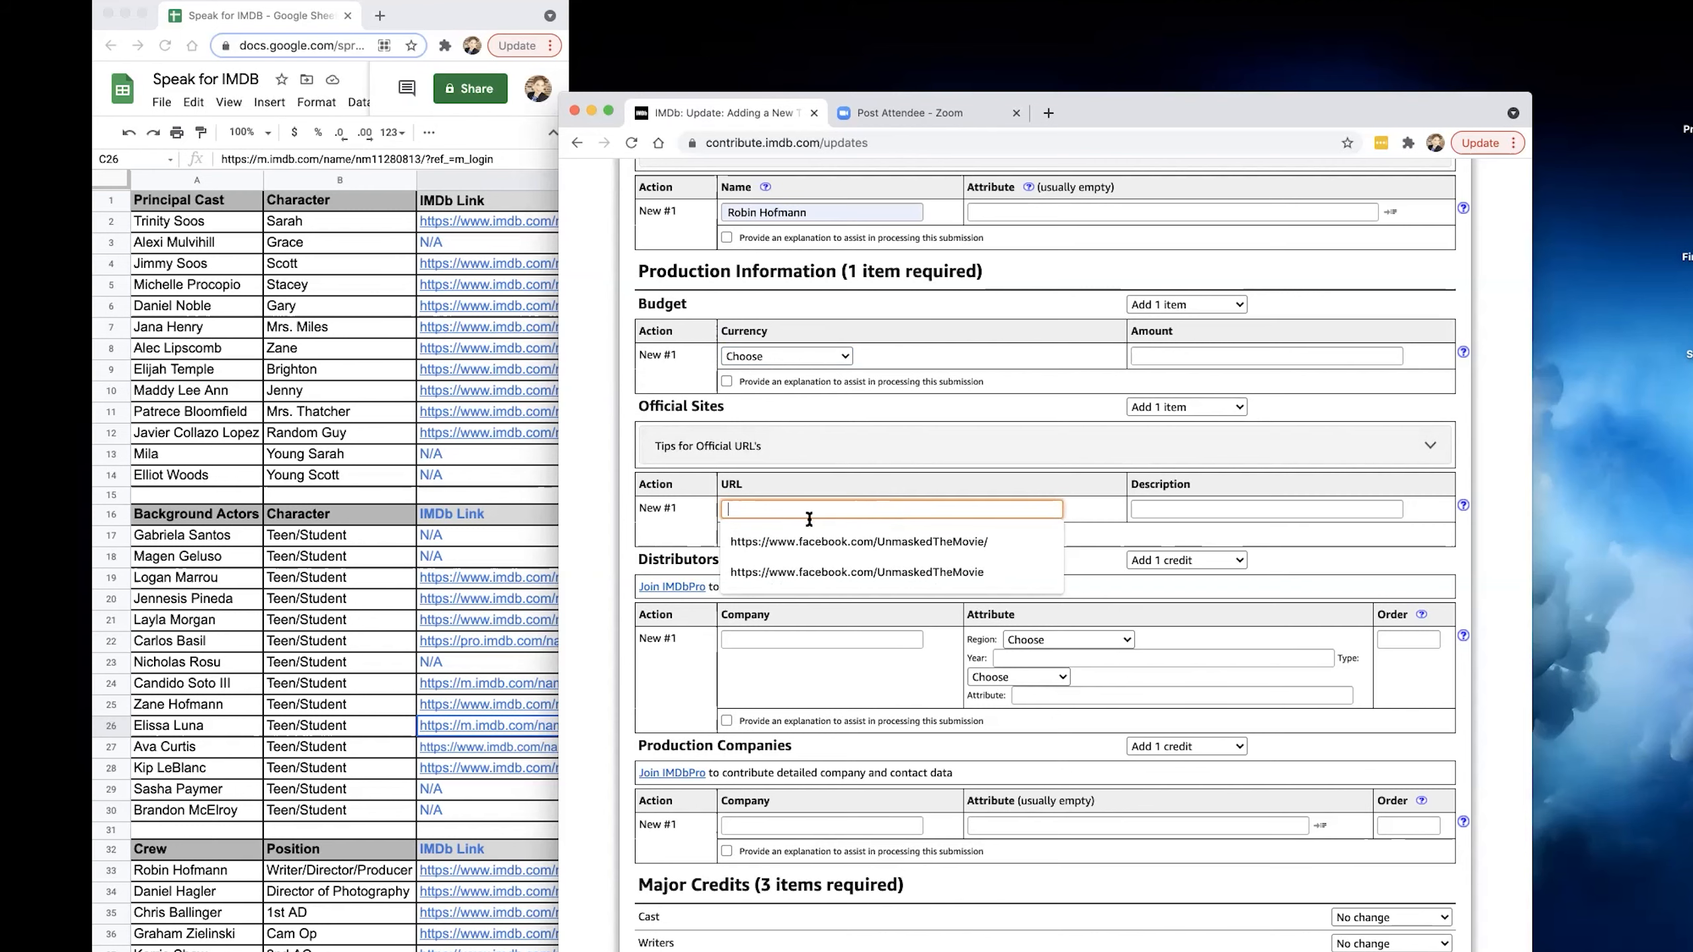
Set the film's budget to 2500 in USD U.S. Dollar.
{"action": "left_click", "coordinate": [807, 364]}
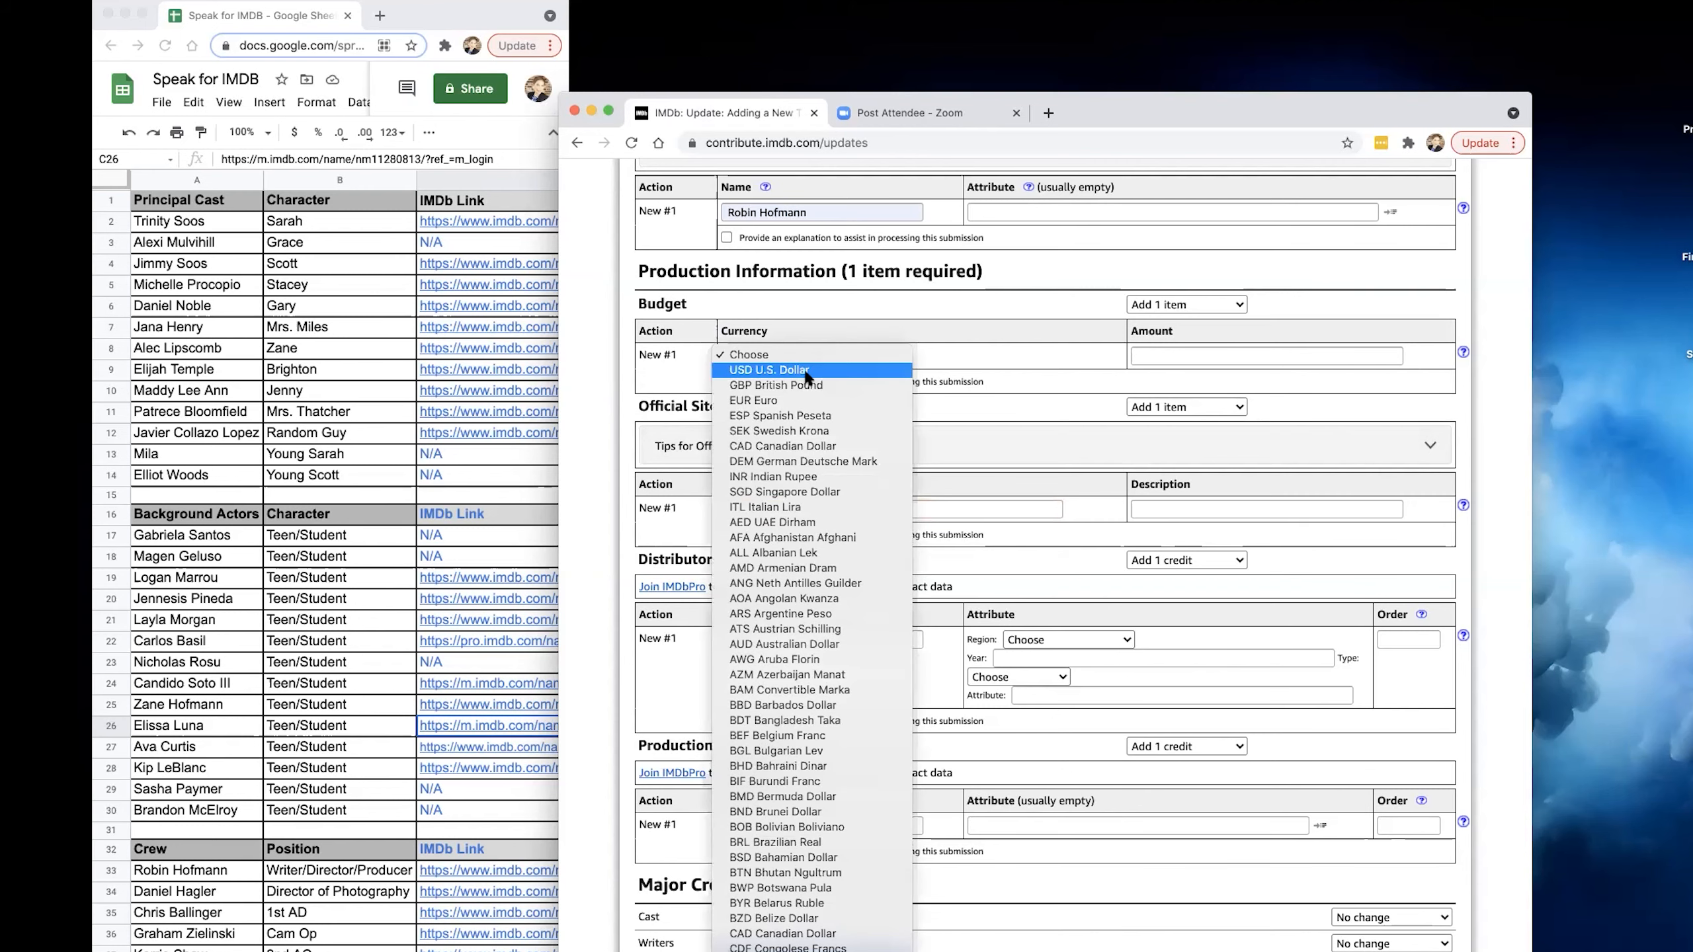
{"action": "key", "text": "Return"}
{"action": "left_click", "coordinate": [1211, 358]}
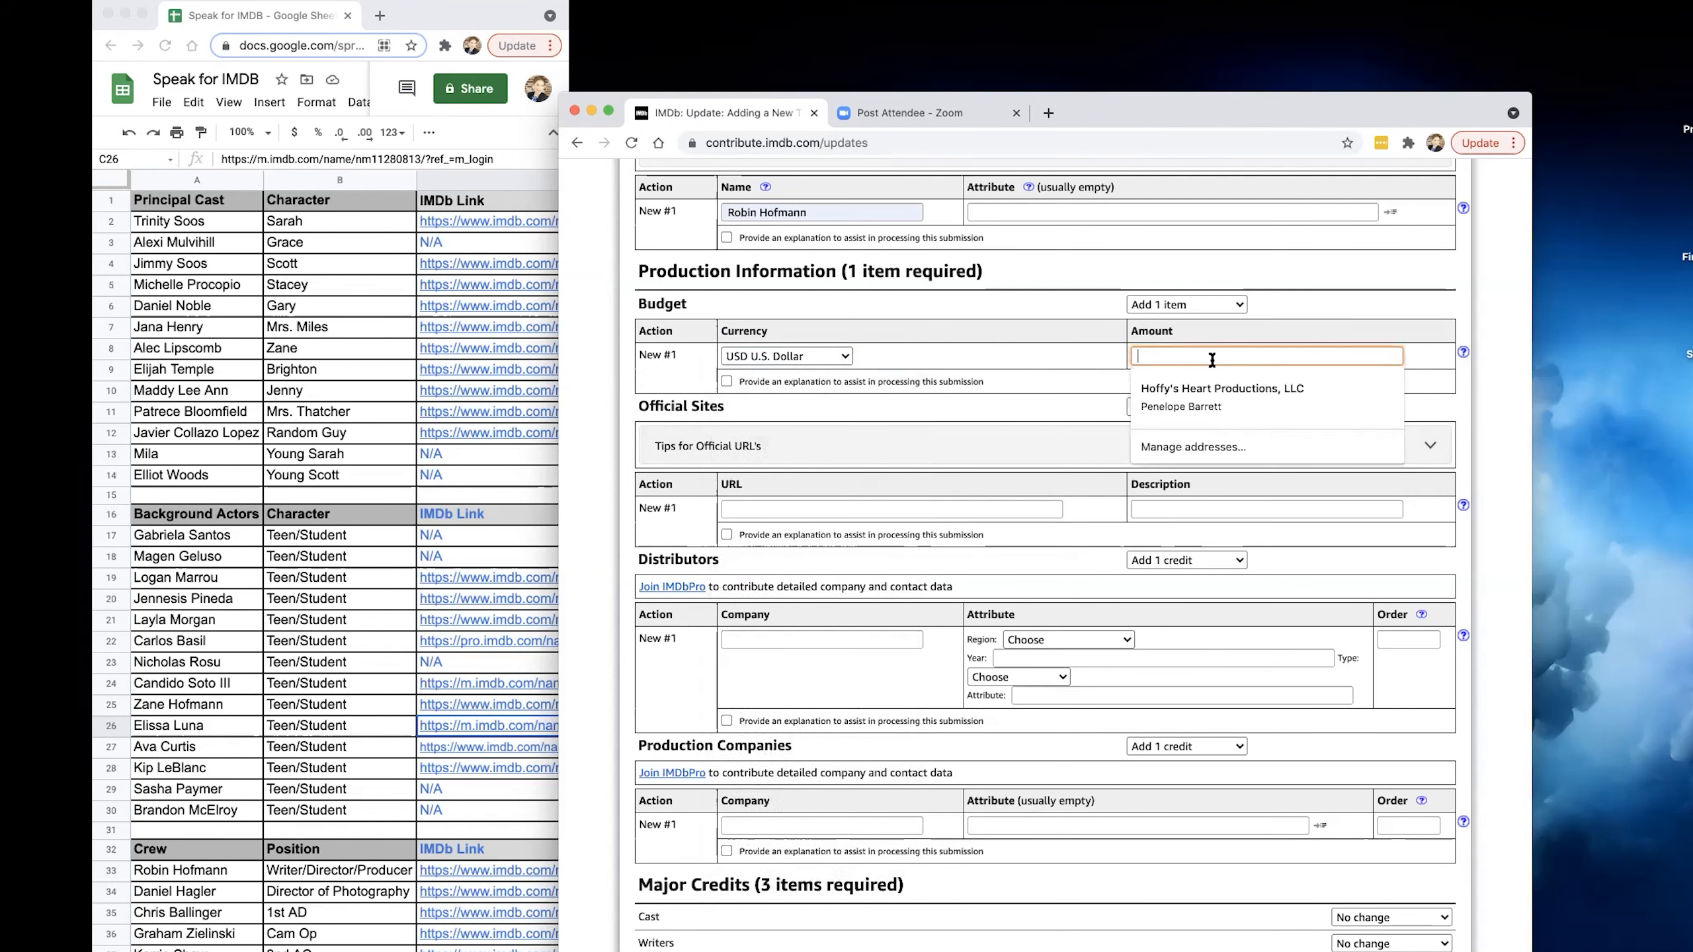
{"action": "type", "text": "2500"}
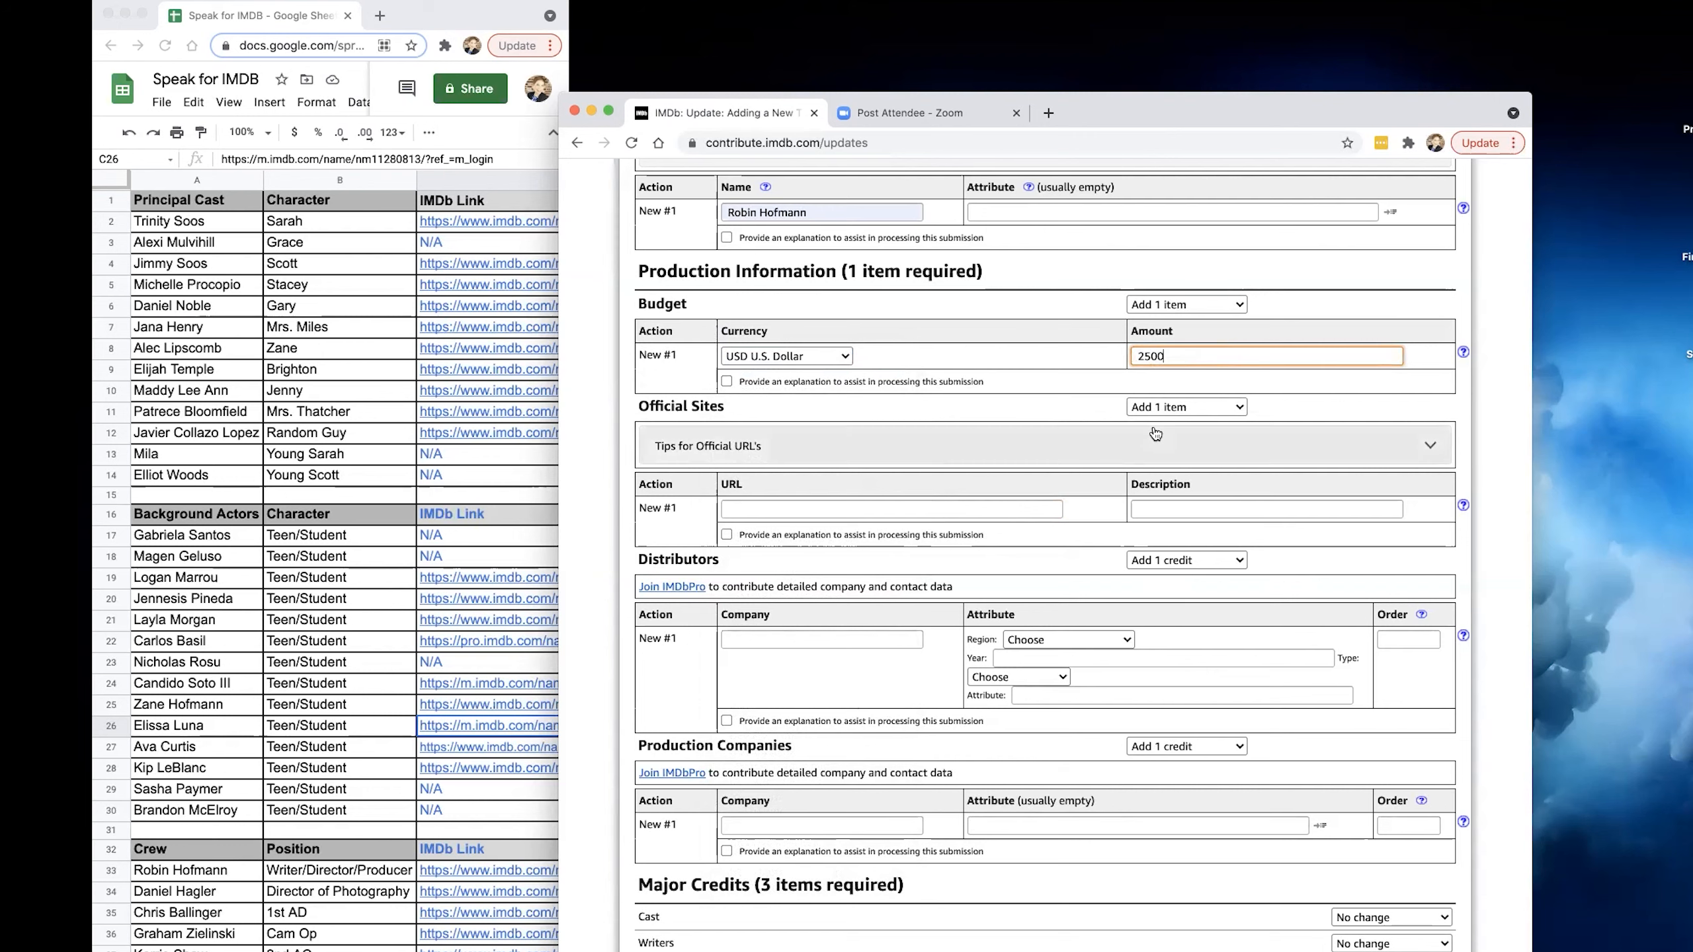
Set both Official Sites and Distributors to No change.
{"action": "left_click", "coordinate": [1159, 407]}
{"action": "left_click", "coordinate": [1159, 391]}
{"action": "left_click", "coordinate": [1179, 560]}
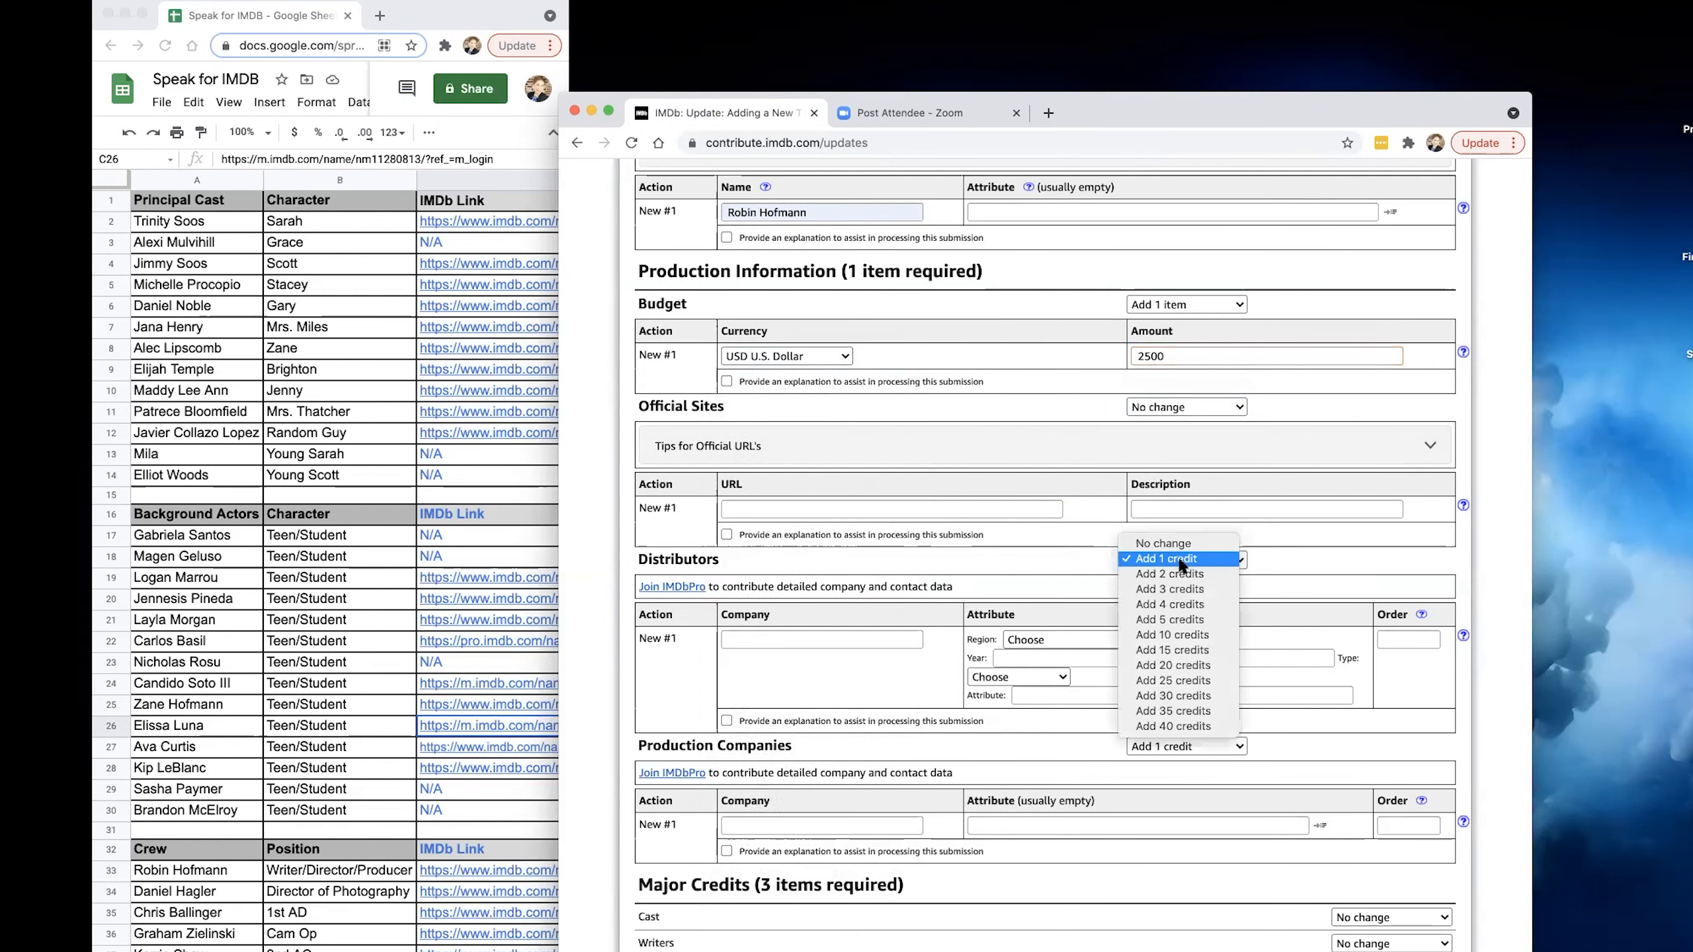
{"action": "left_click", "coordinate": [1133, 544]}
Enter Hoffy's Heart Productions, LLC as the production company.
{"action": "scroll", "coordinate": [903, 644], "scroll_direction": "down", "scroll_amount": 2}
{"action": "left_click", "coordinate": [773, 683]}
{"action": "left_click", "coordinate": [776, 704]}
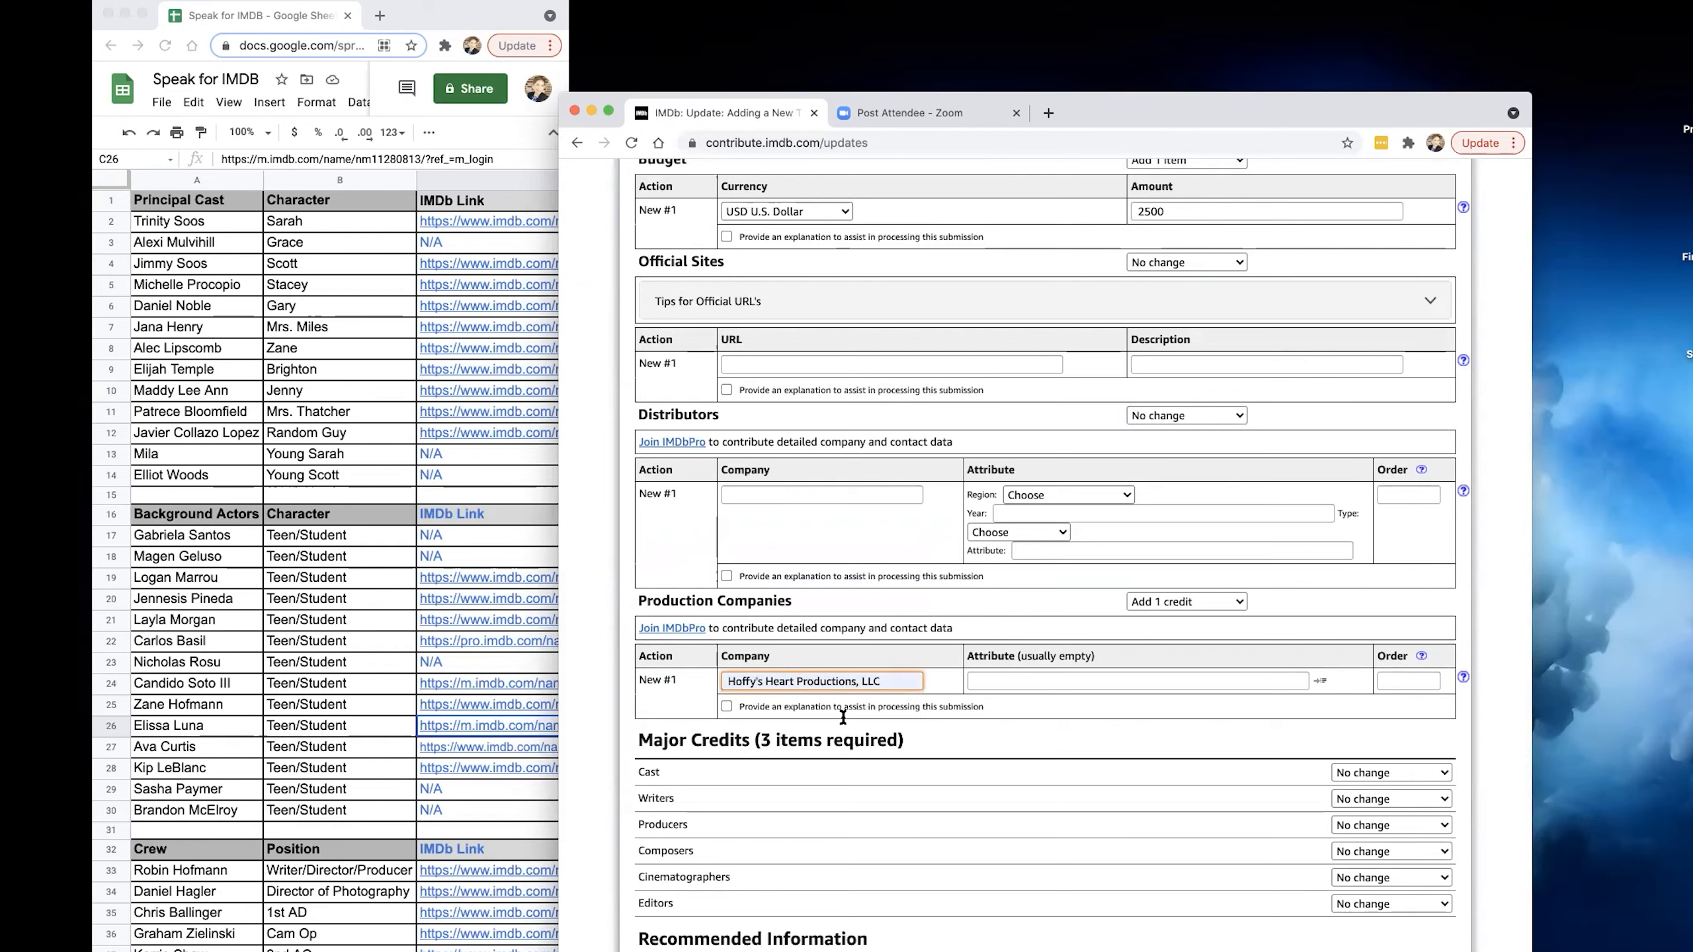
Under Major Credits, choose to add 15 cast credits, 1 writer credit and 1 producer credit.
{"action": "scroll", "coordinate": [843, 717], "scroll_direction": "down", "scroll_amount": 3}
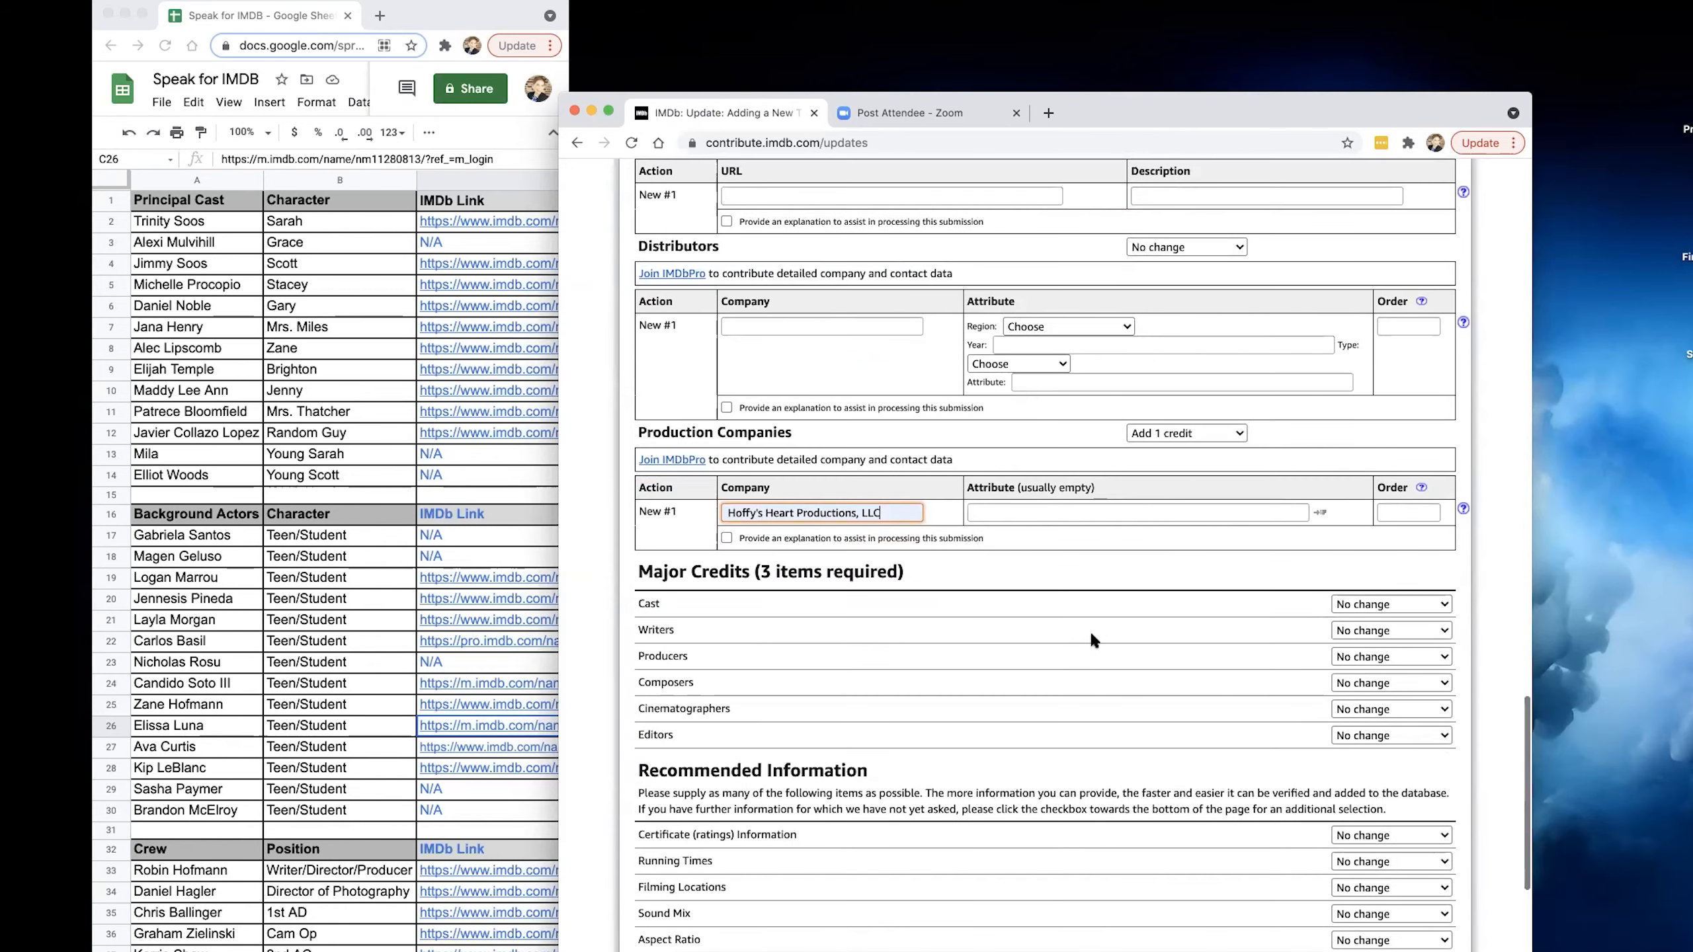
{"action": "left_click", "coordinate": [1411, 605]}
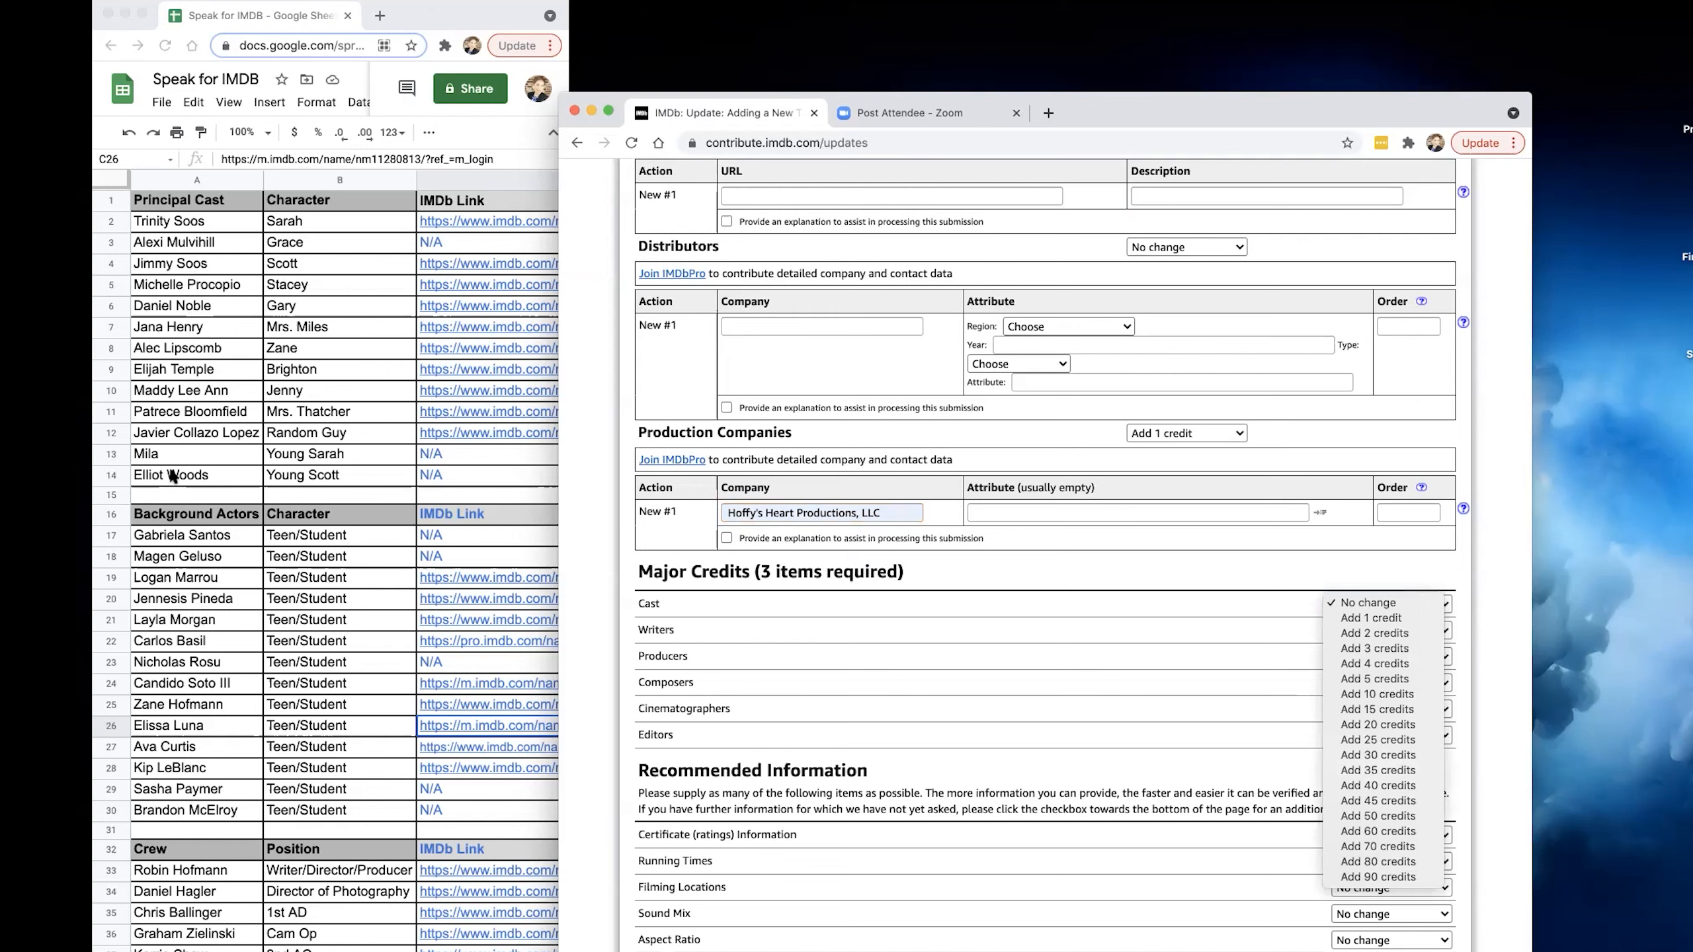
{"action": "left_click", "coordinate": [1389, 711]}
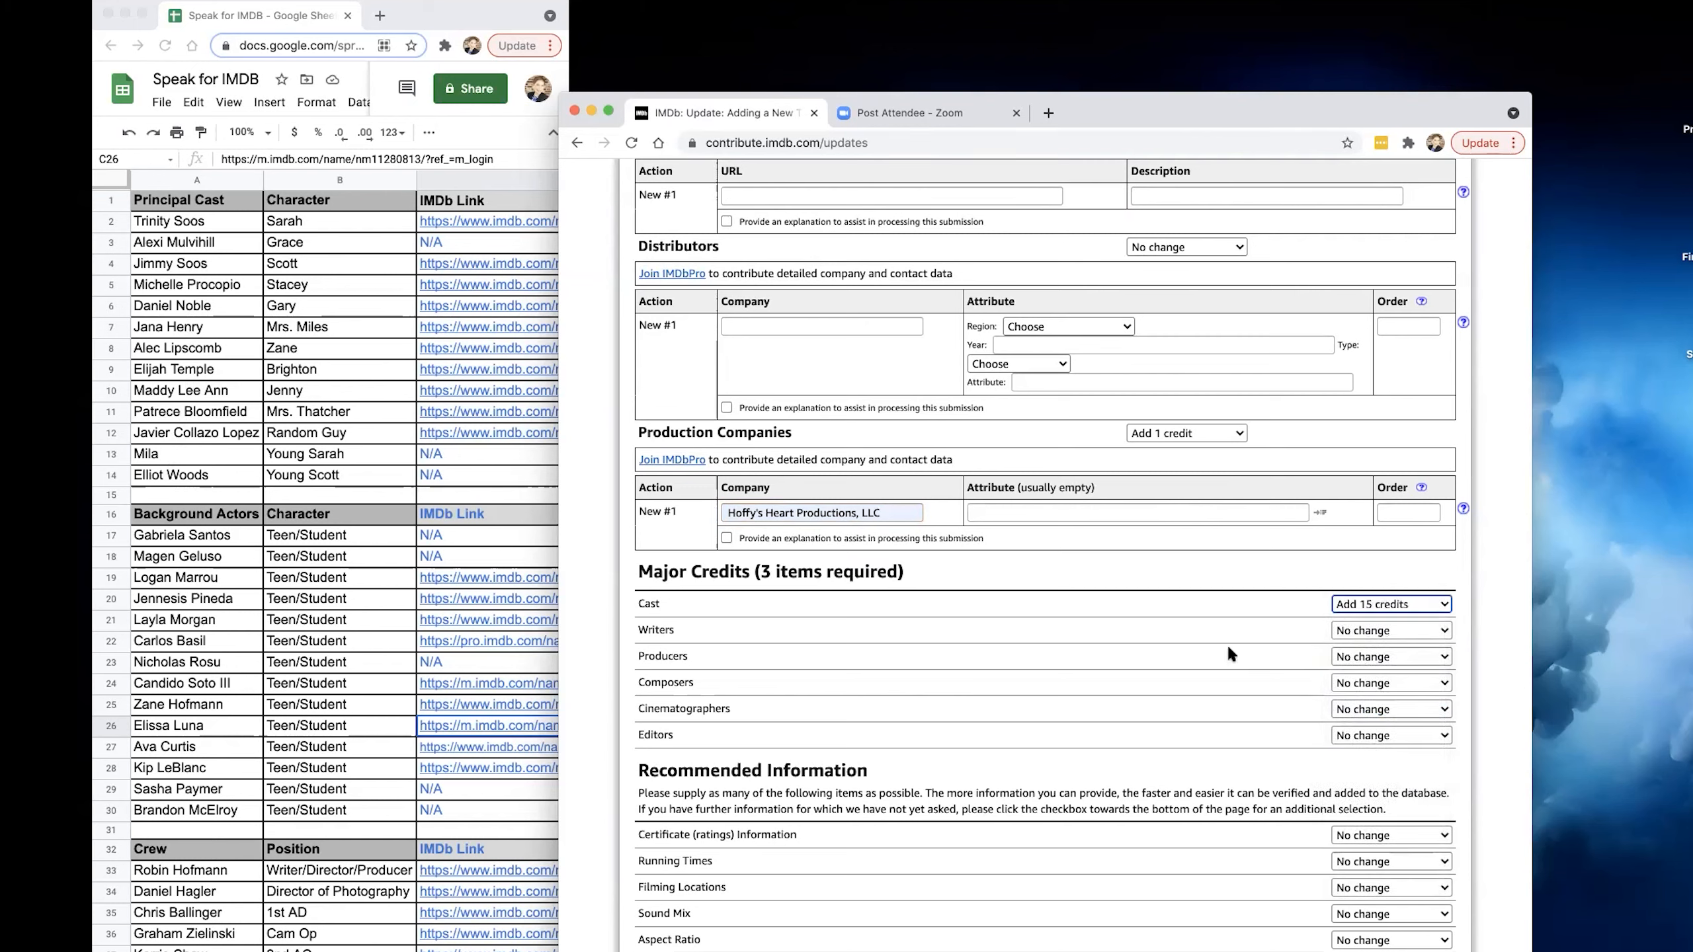
{"action": "left_click", "coordinate": [1405, 631]}
{"action": "left_click", "coordinate": [1373, 645]}
{"action": "left_click", "coordinate": [1373, 660]}
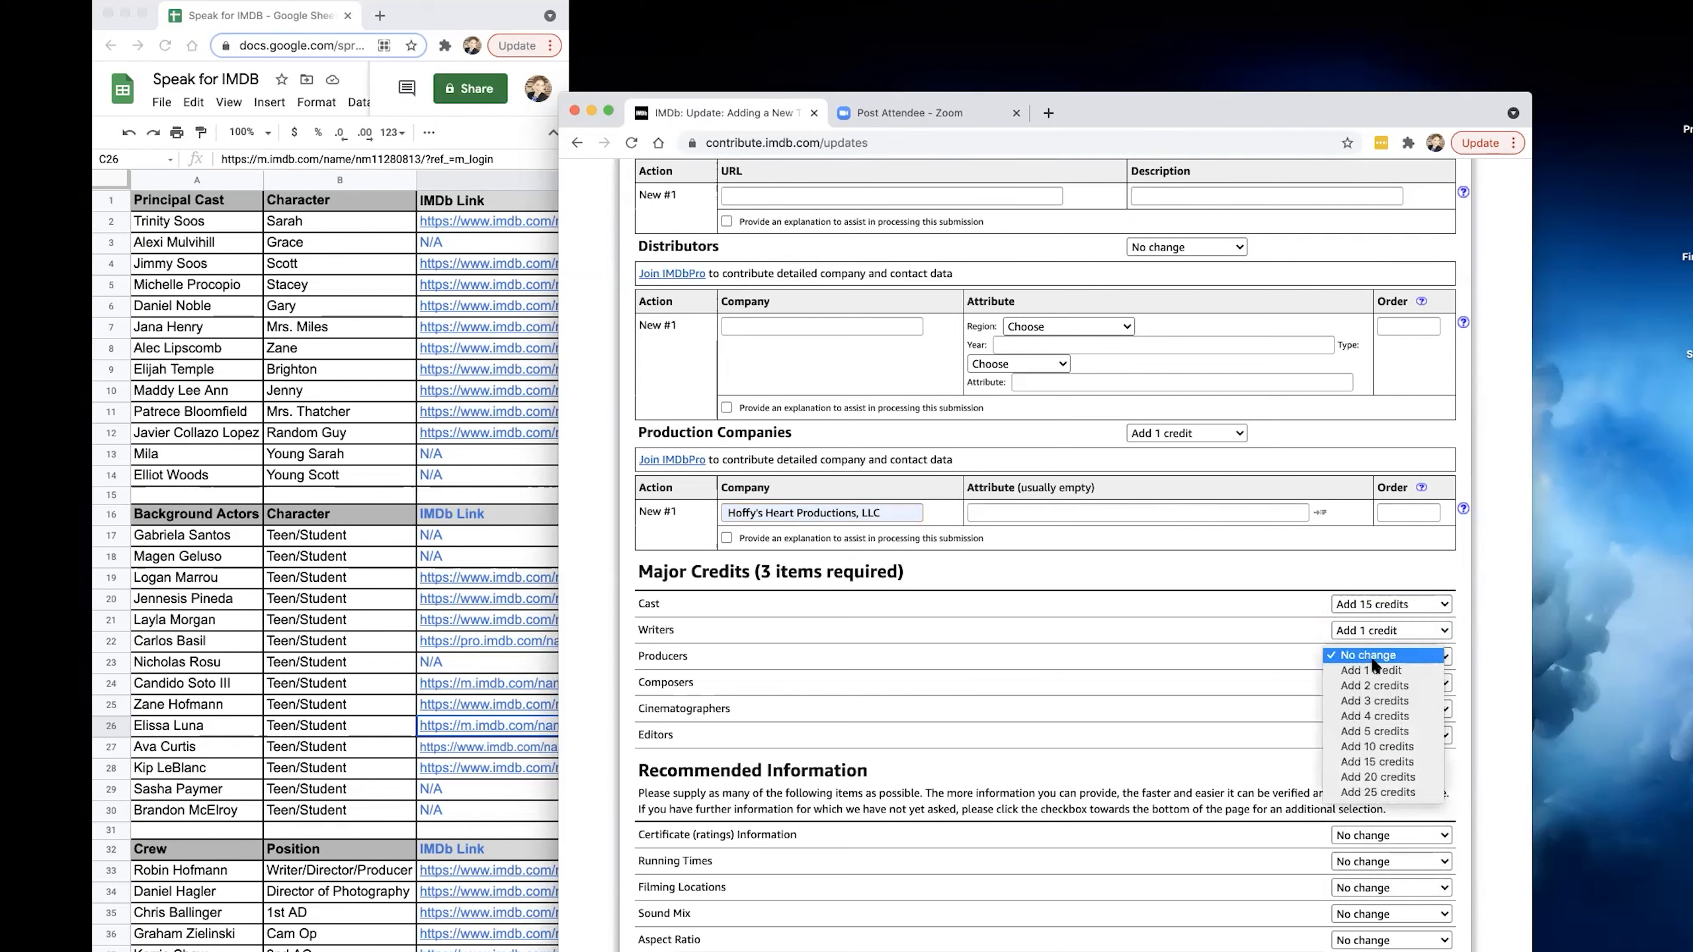
{"action": "left_click", "coordinate": [1373, 670]}
Choose to add 1 credit each for composers, cinematographers and editors.
{"action": "left_click", "coordinate": [1380, 682]}
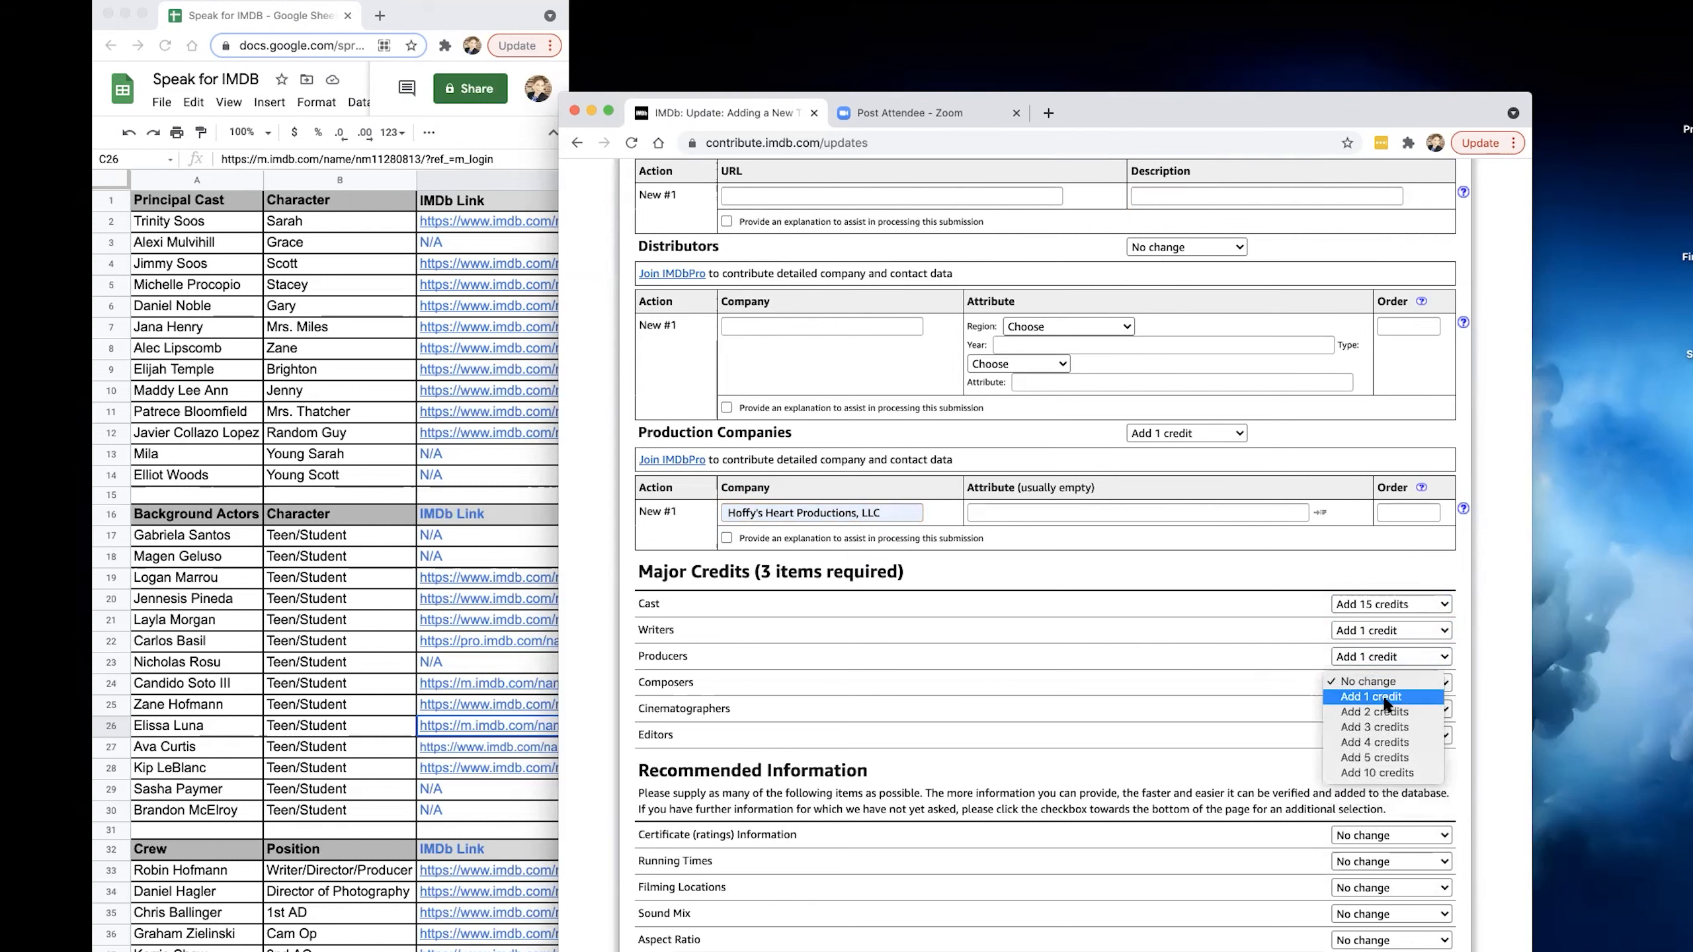
{"action": "left_click", "coordinate": [1385, 704]}
{"action": "left_click", "coordinate": [1385, 709]}
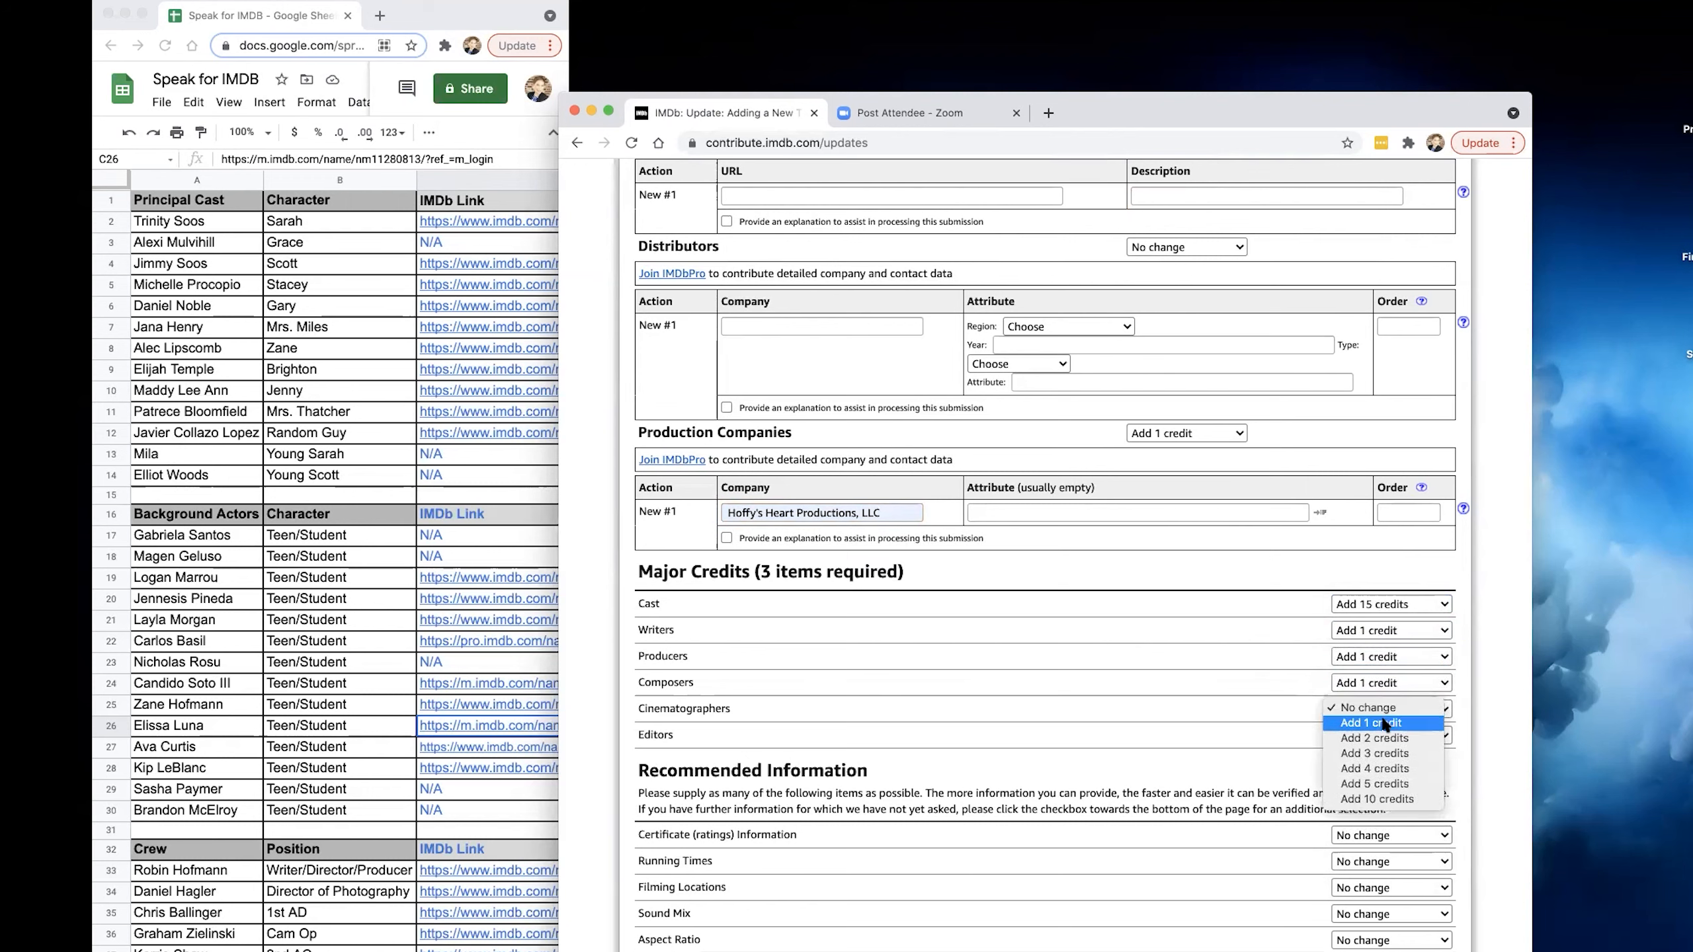
{"action": "left_click", "coordinate": [1385, 724]}
{"action": "left_click", "coordinate": [1388, 735]}
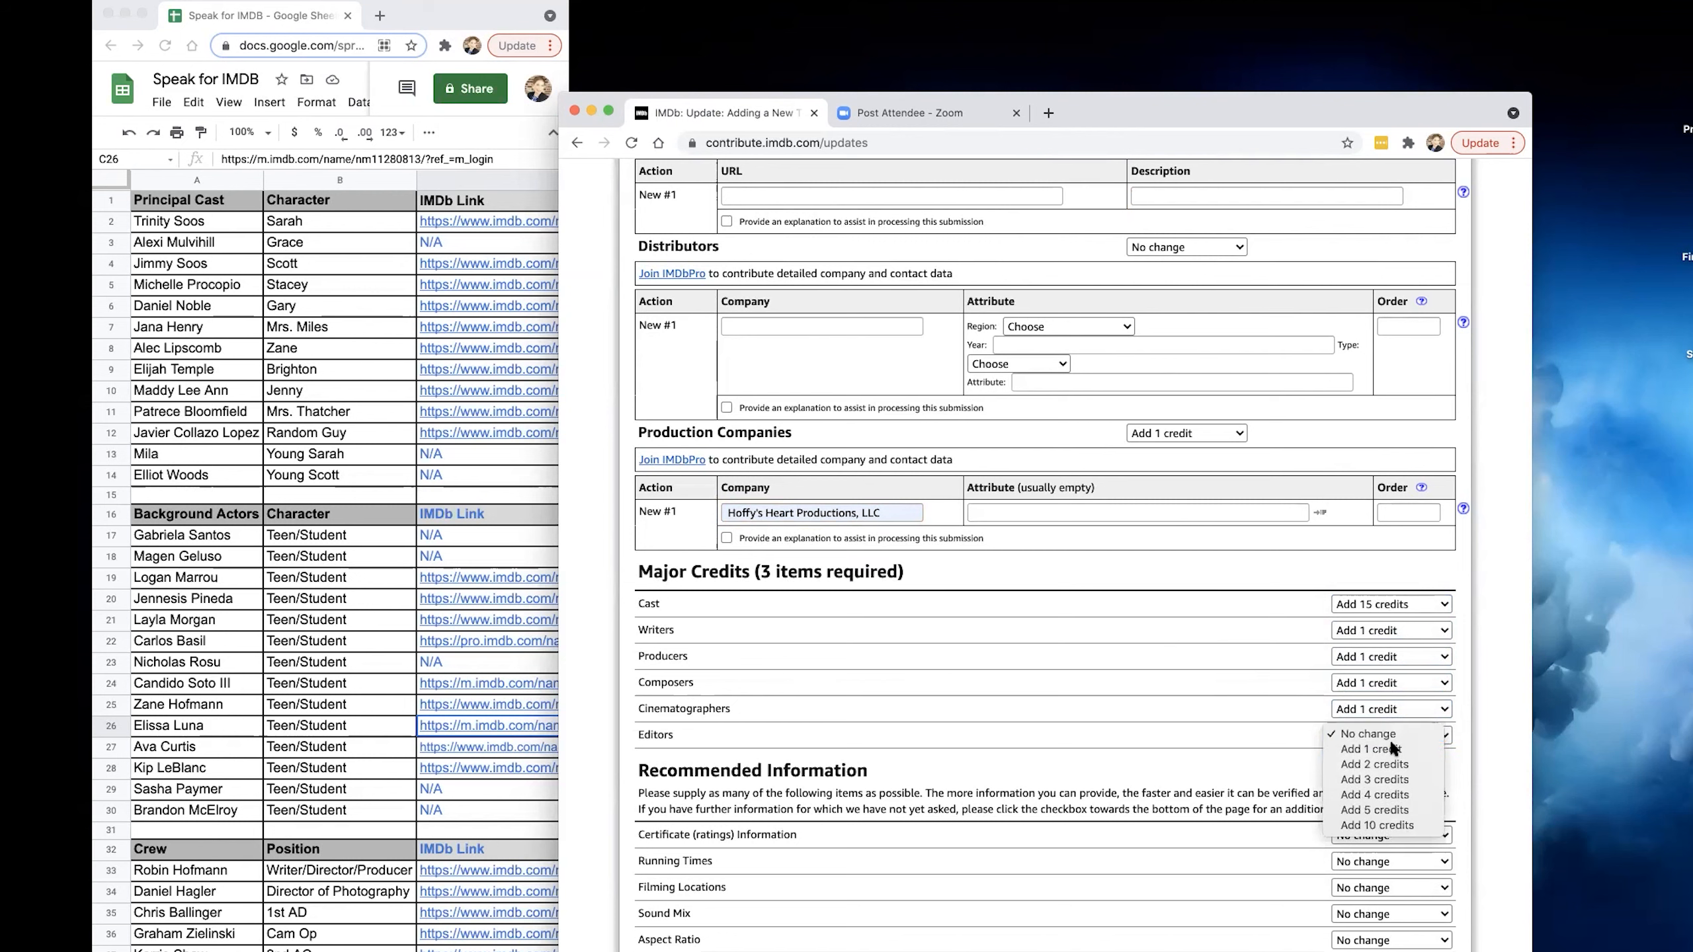
{"action": "left_click", "coordinate": [1388, 750]}
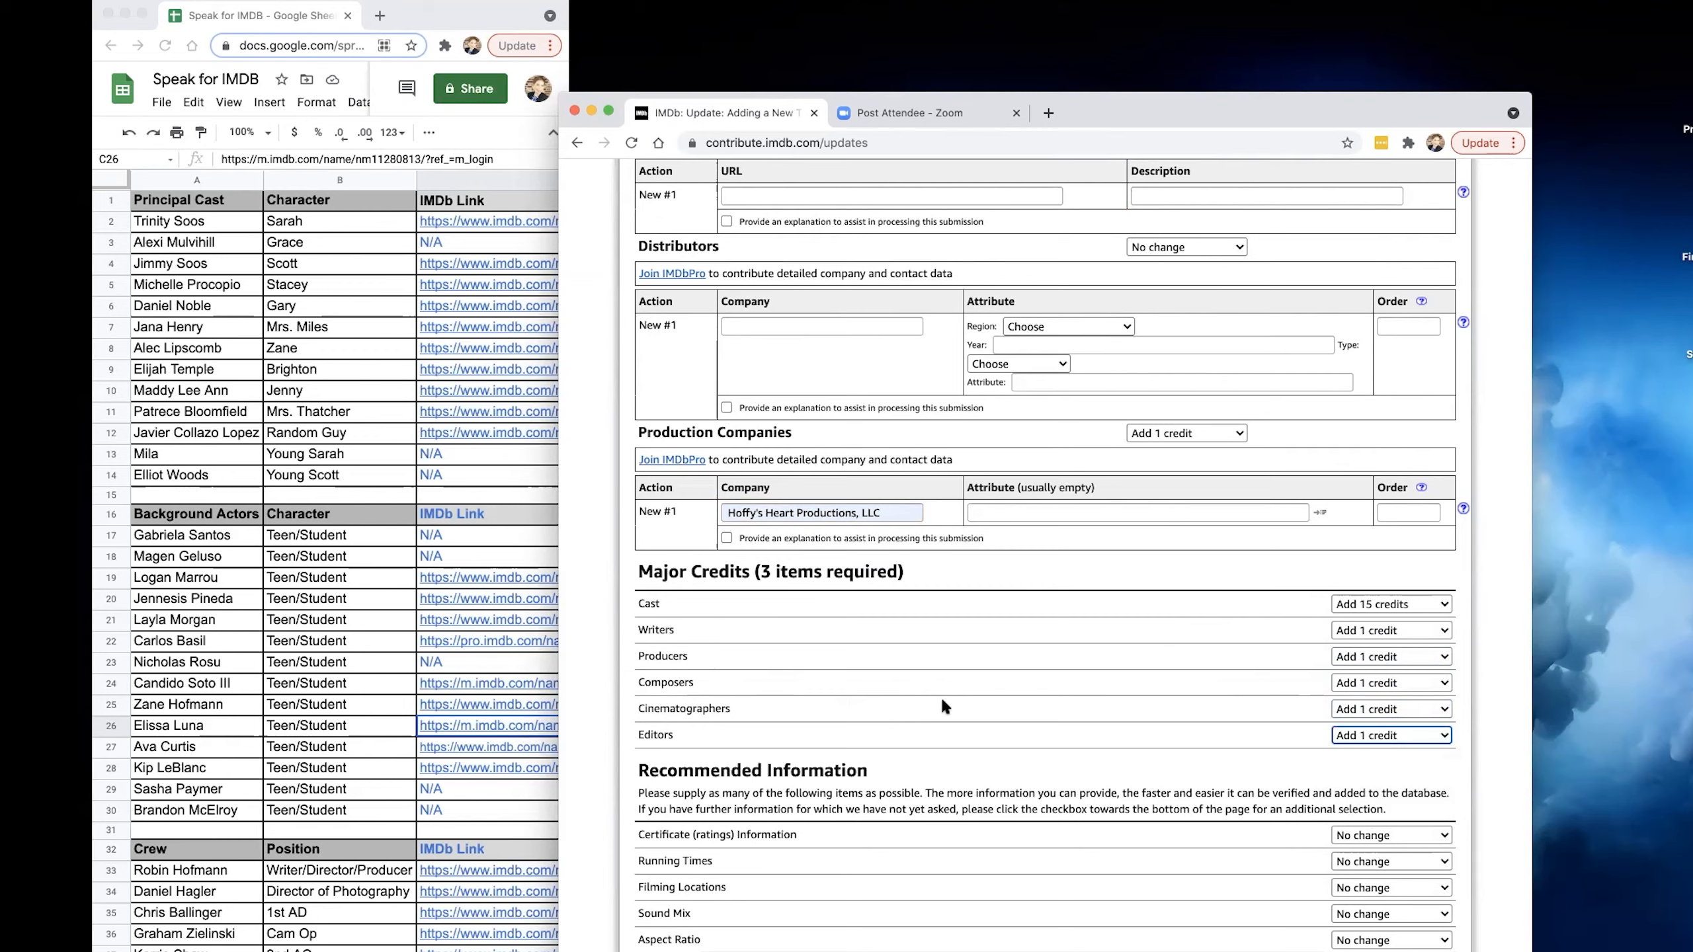
Leave the recommended information categories at No change and re-check the updates.
{"action": "scroll", "coordinate": [950, 699], "scroll_direction": "down", "scroll_amount": 3}
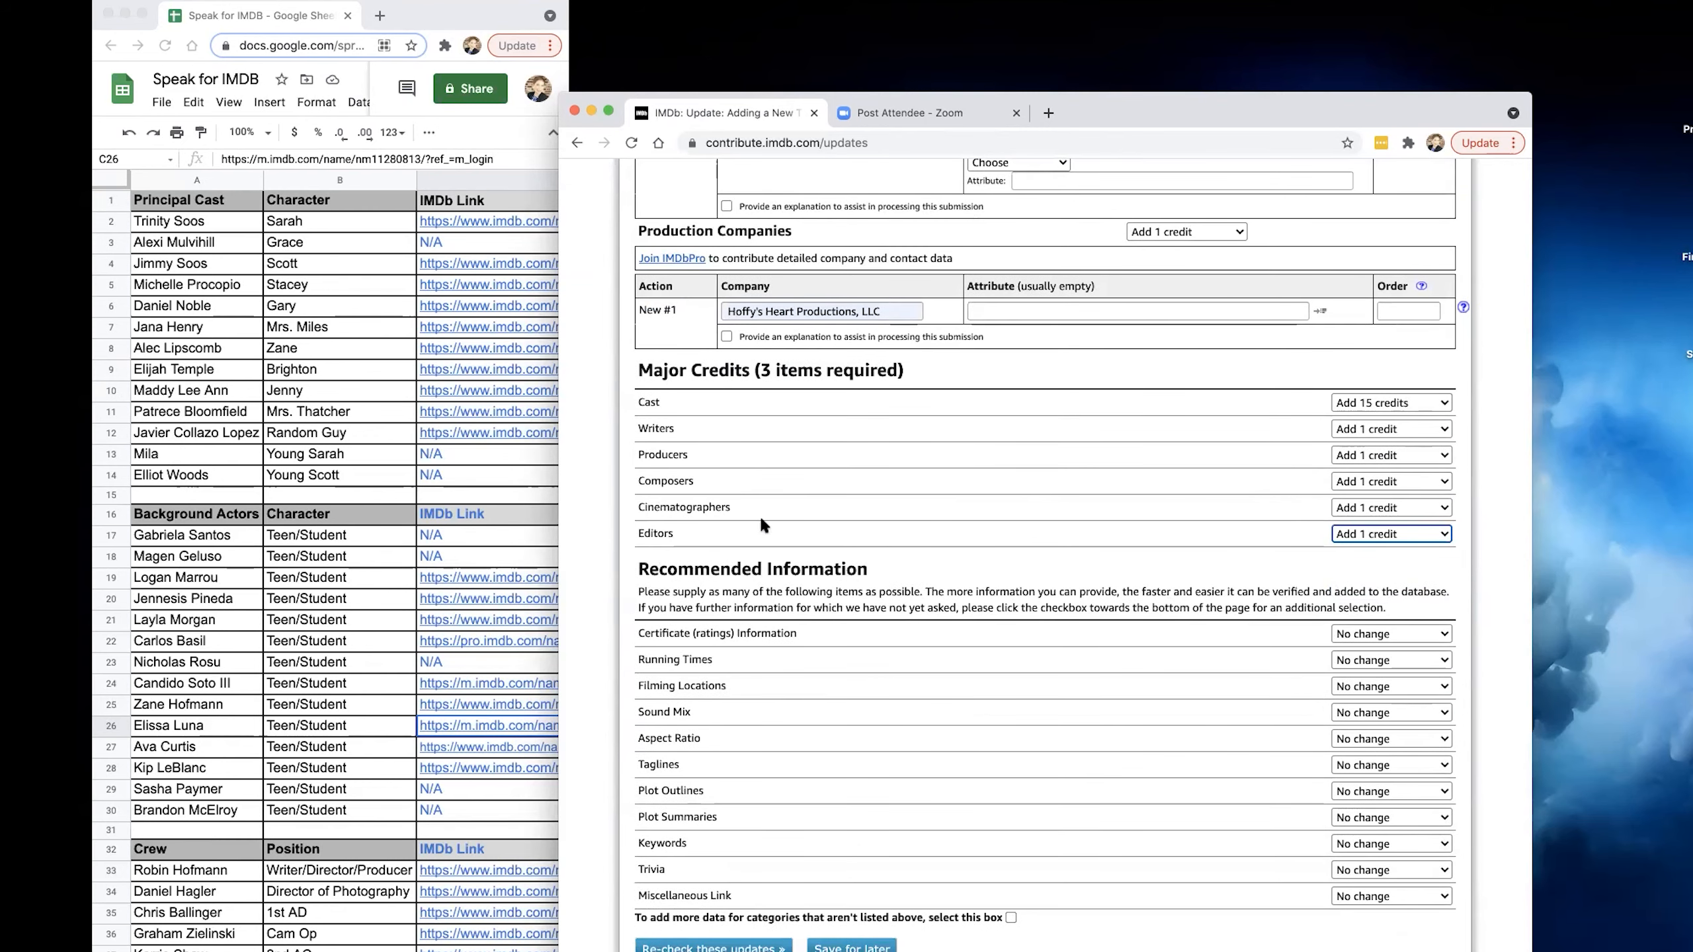
{"action": "scroll", "coordinate": [968, 651], "scroll_direction": "down", "scroll_amount": 2}
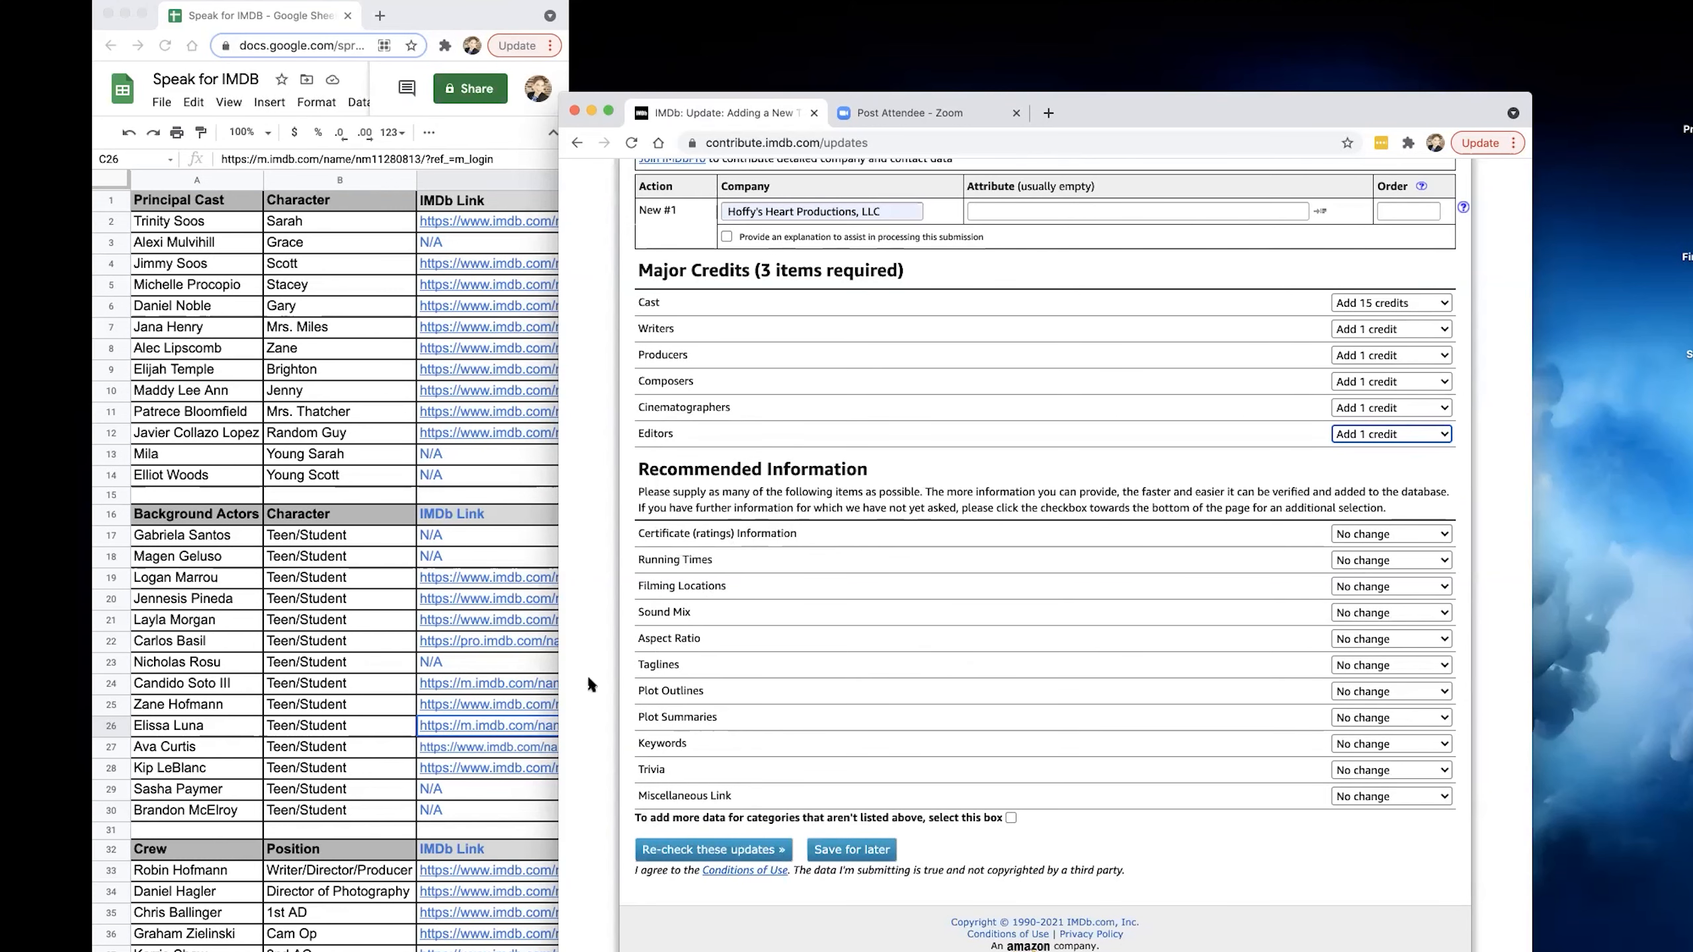
{"action": "scroll", "coordinate": [587, 673], "scroll_direction": "up", "scroll_amount": 1}
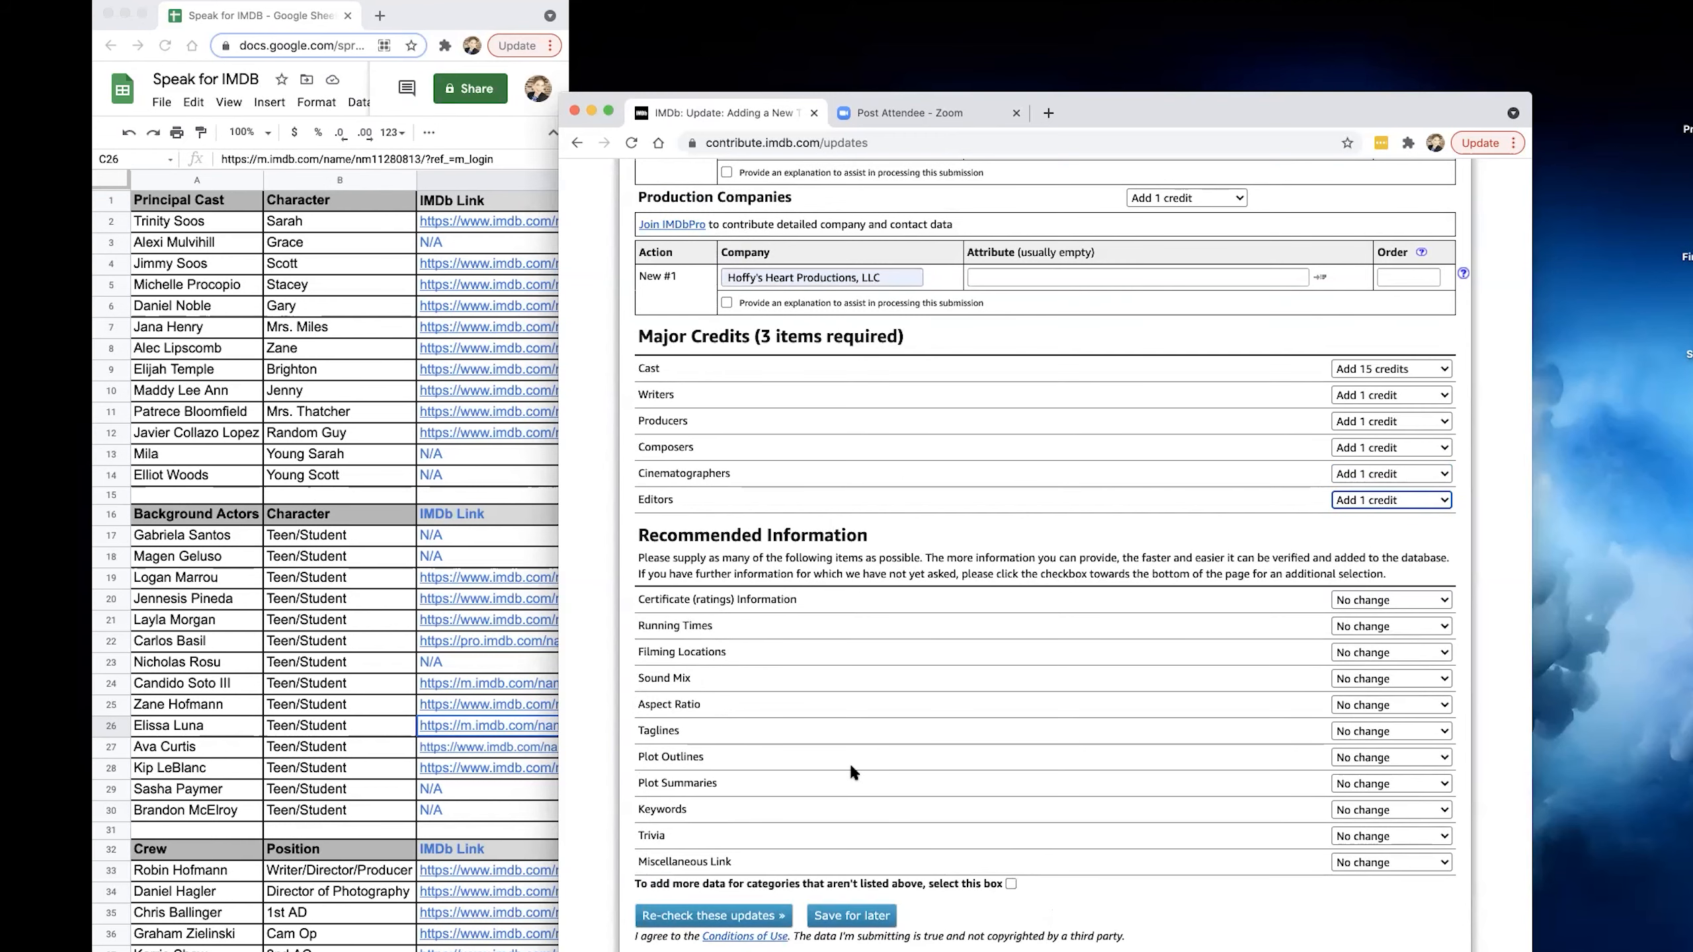
{"action": "scroll", "coordinate": [866, 761], "scroll_direction": "down", "scroll_amount": 1}
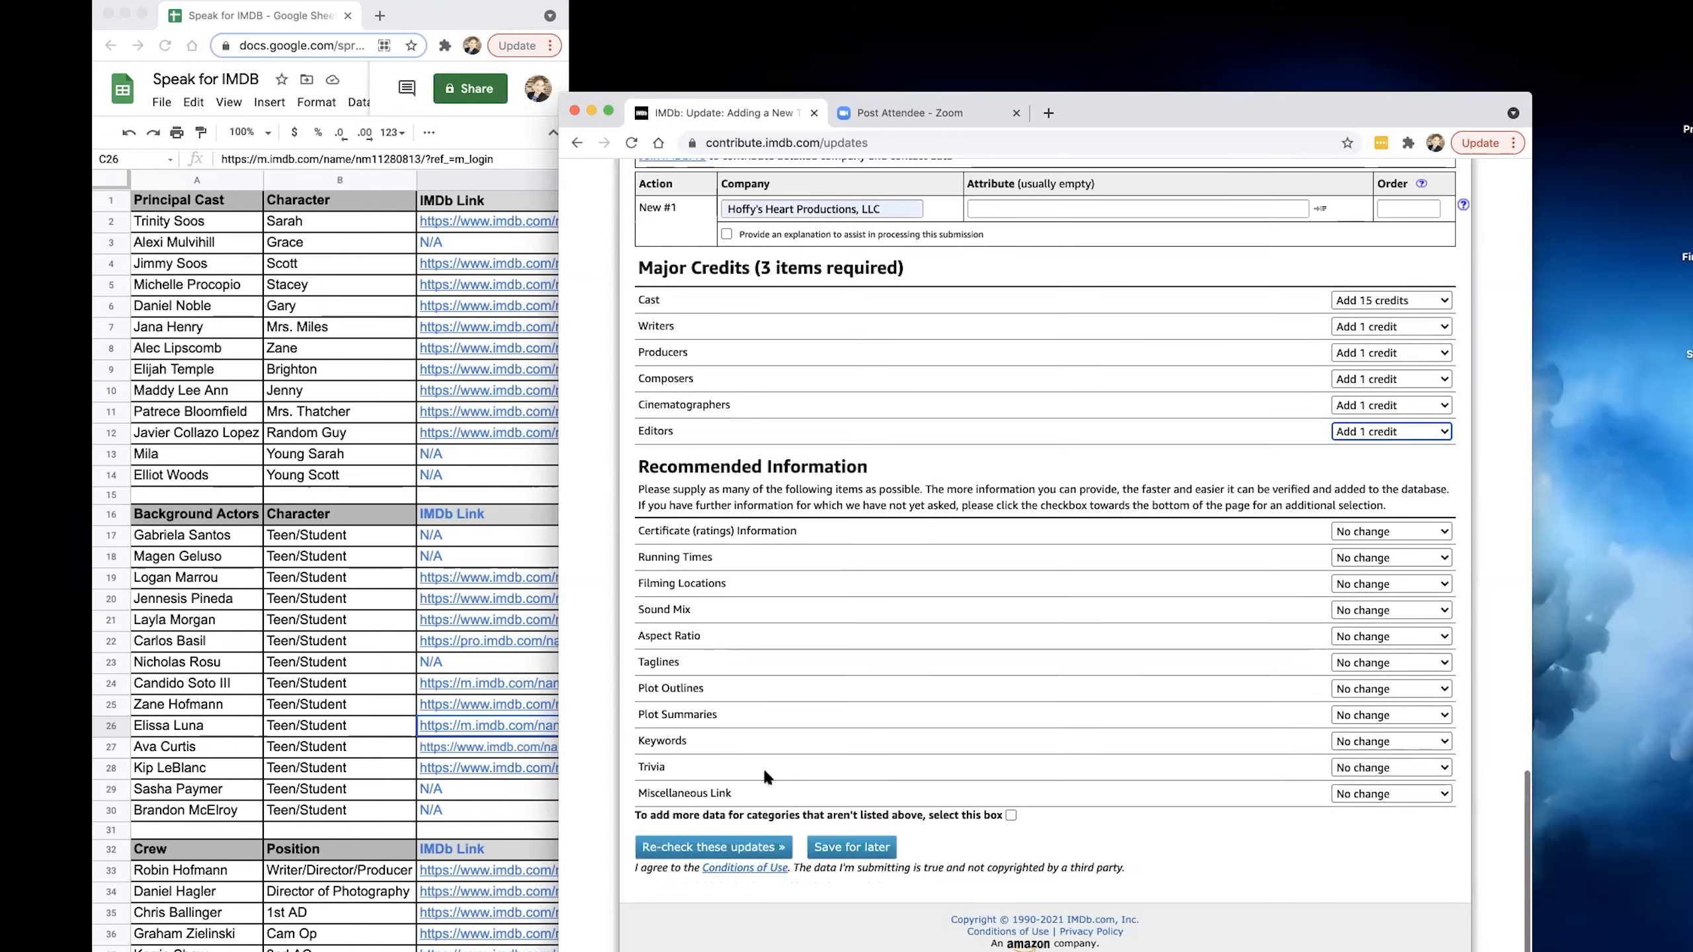
{"action": "left_click", "coordinate": [713, 851]}
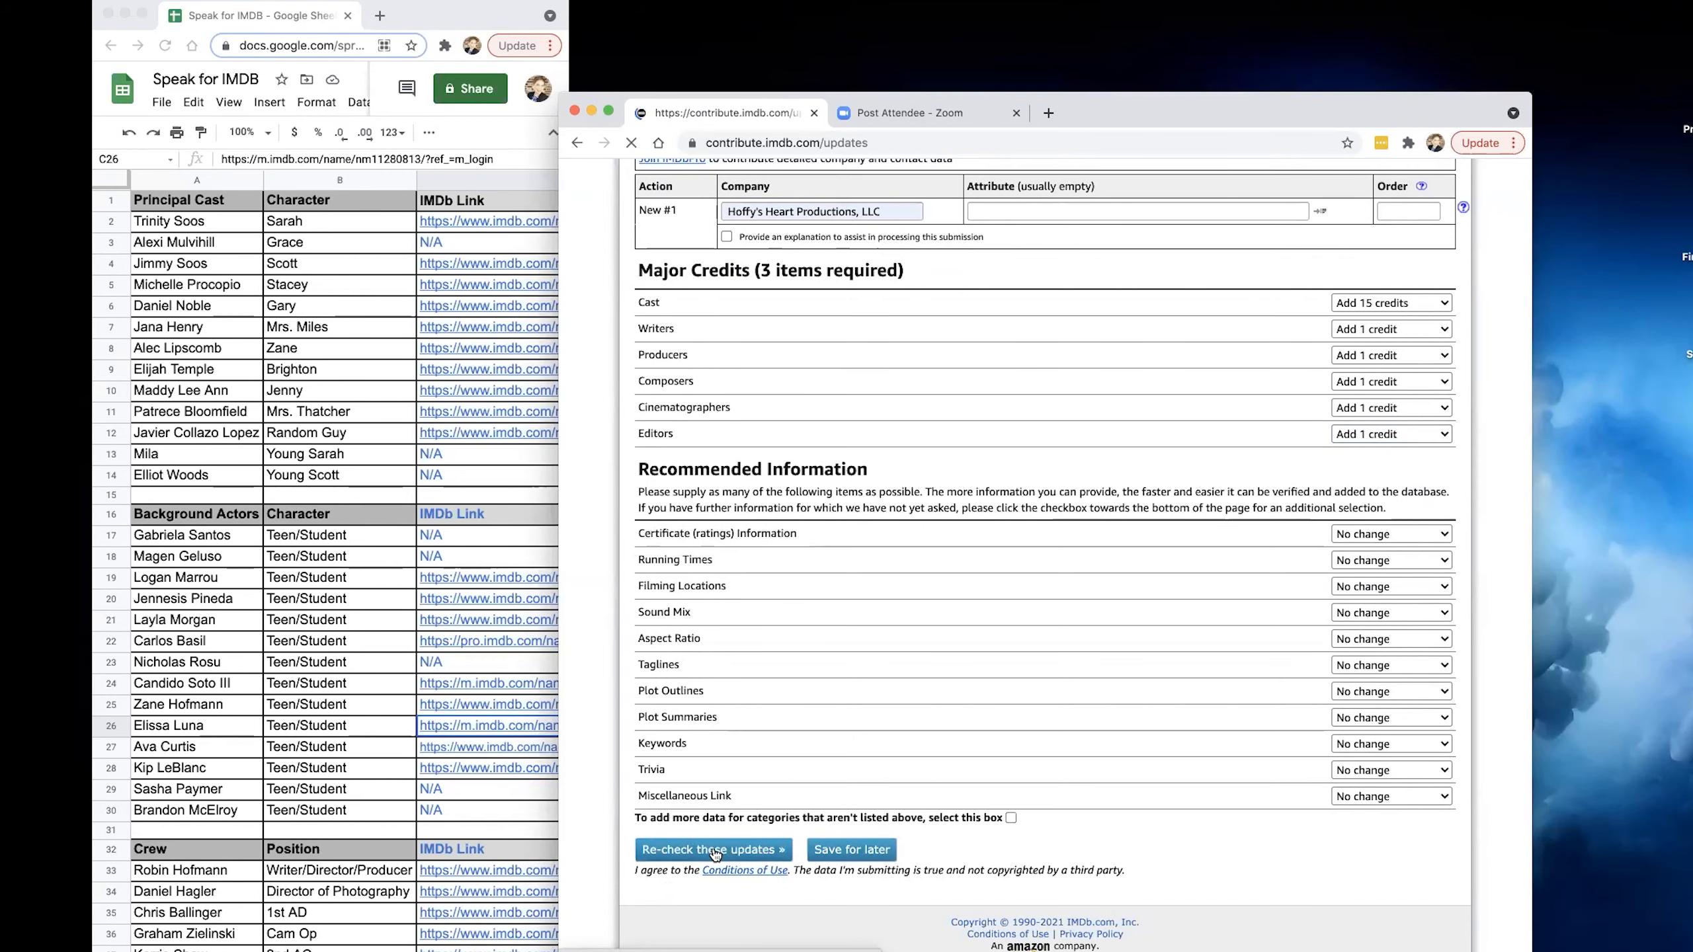
Match the director credit to the suggested existing person listed as producer of Stand Out.
{"action": "scroll", "coordinate": [1050, 804], "scroll_direction": "down", "scroll_amount": 3}
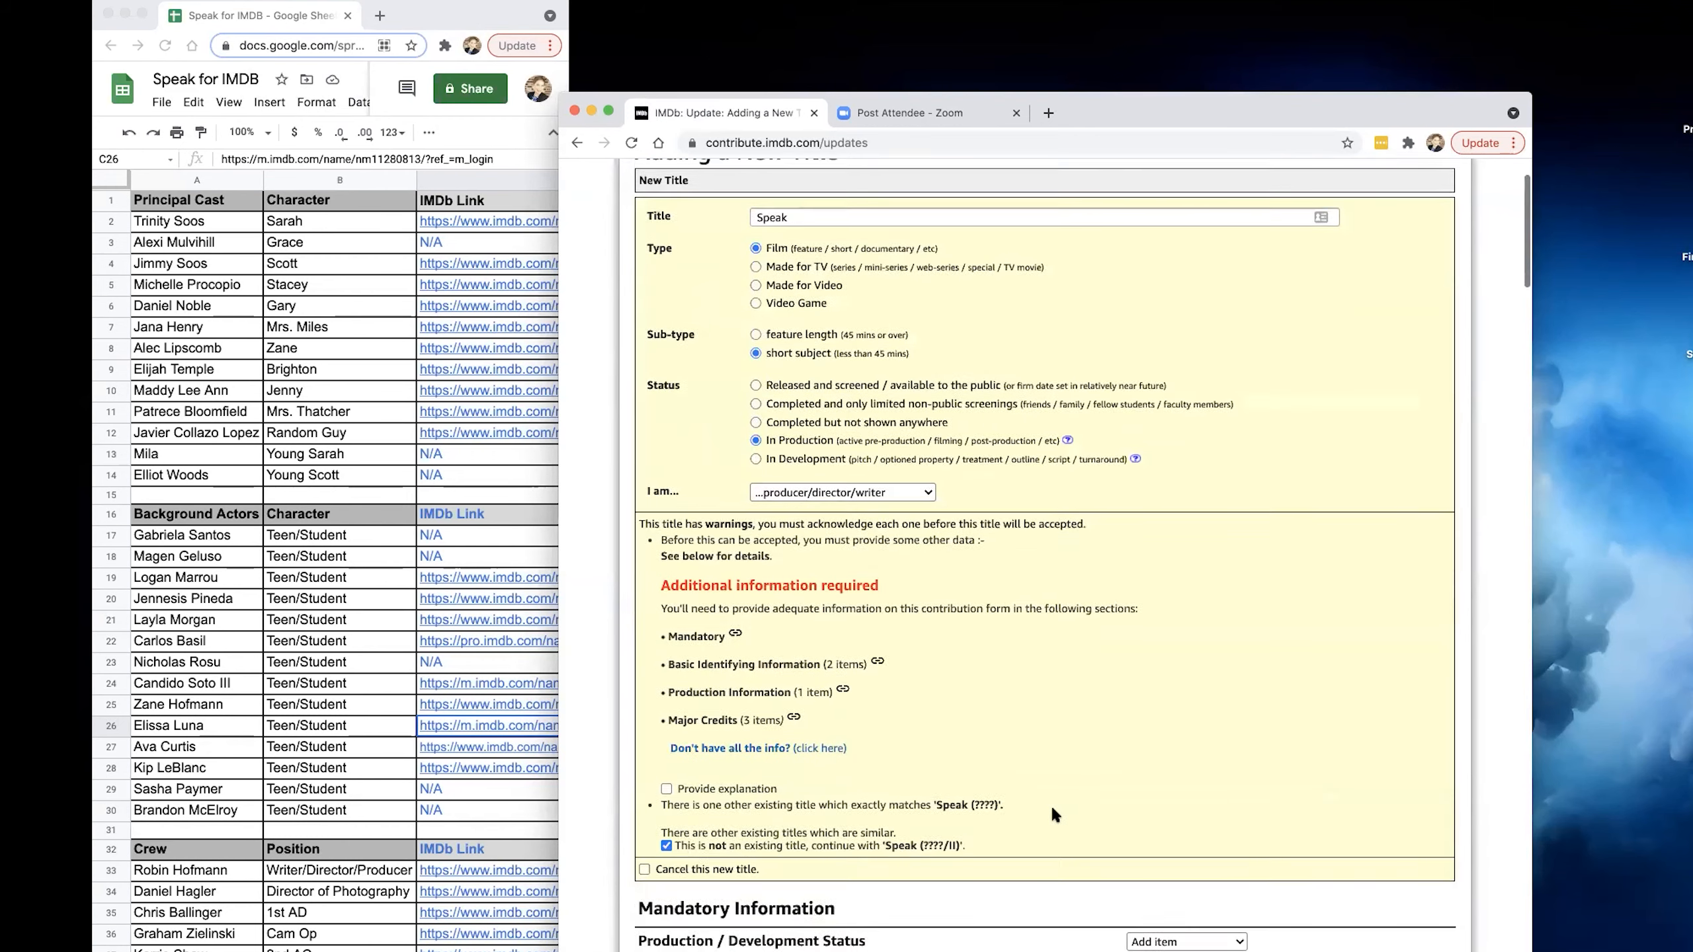
{"action": "scroll", "coordinate": [1060, 797], "scroll_direction": "up", "scroll_amount": 1}
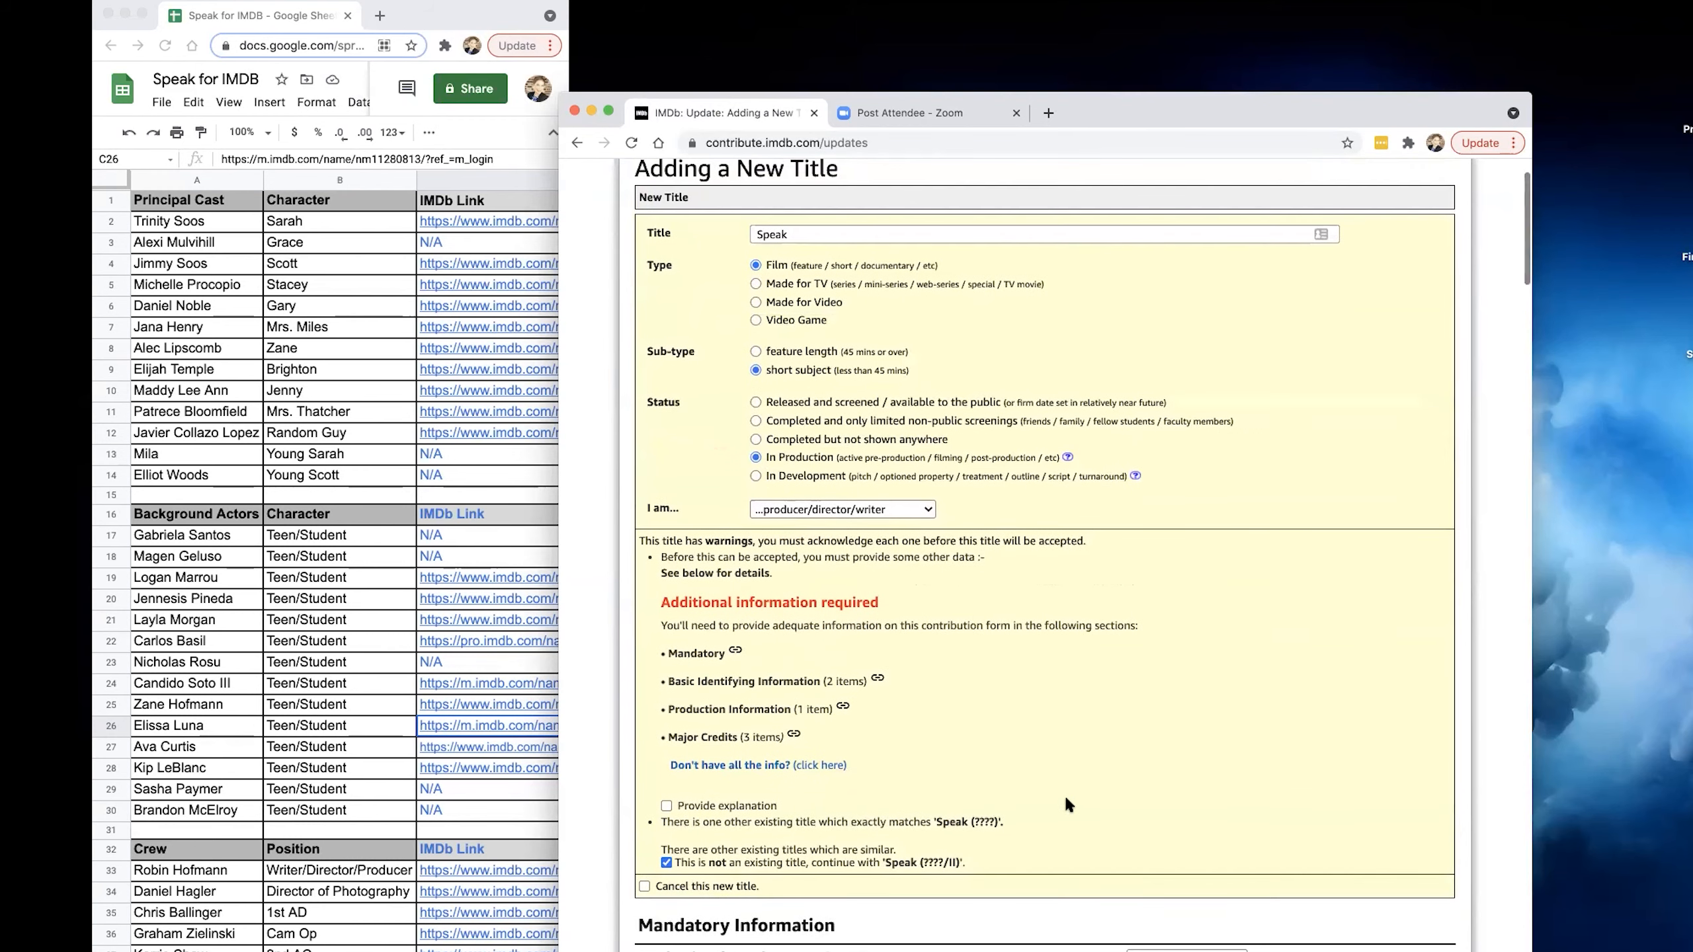
{"action": "scroll", "coordinate": [754, 680], "scroll_direction": "down", "scroll_amount": 2}
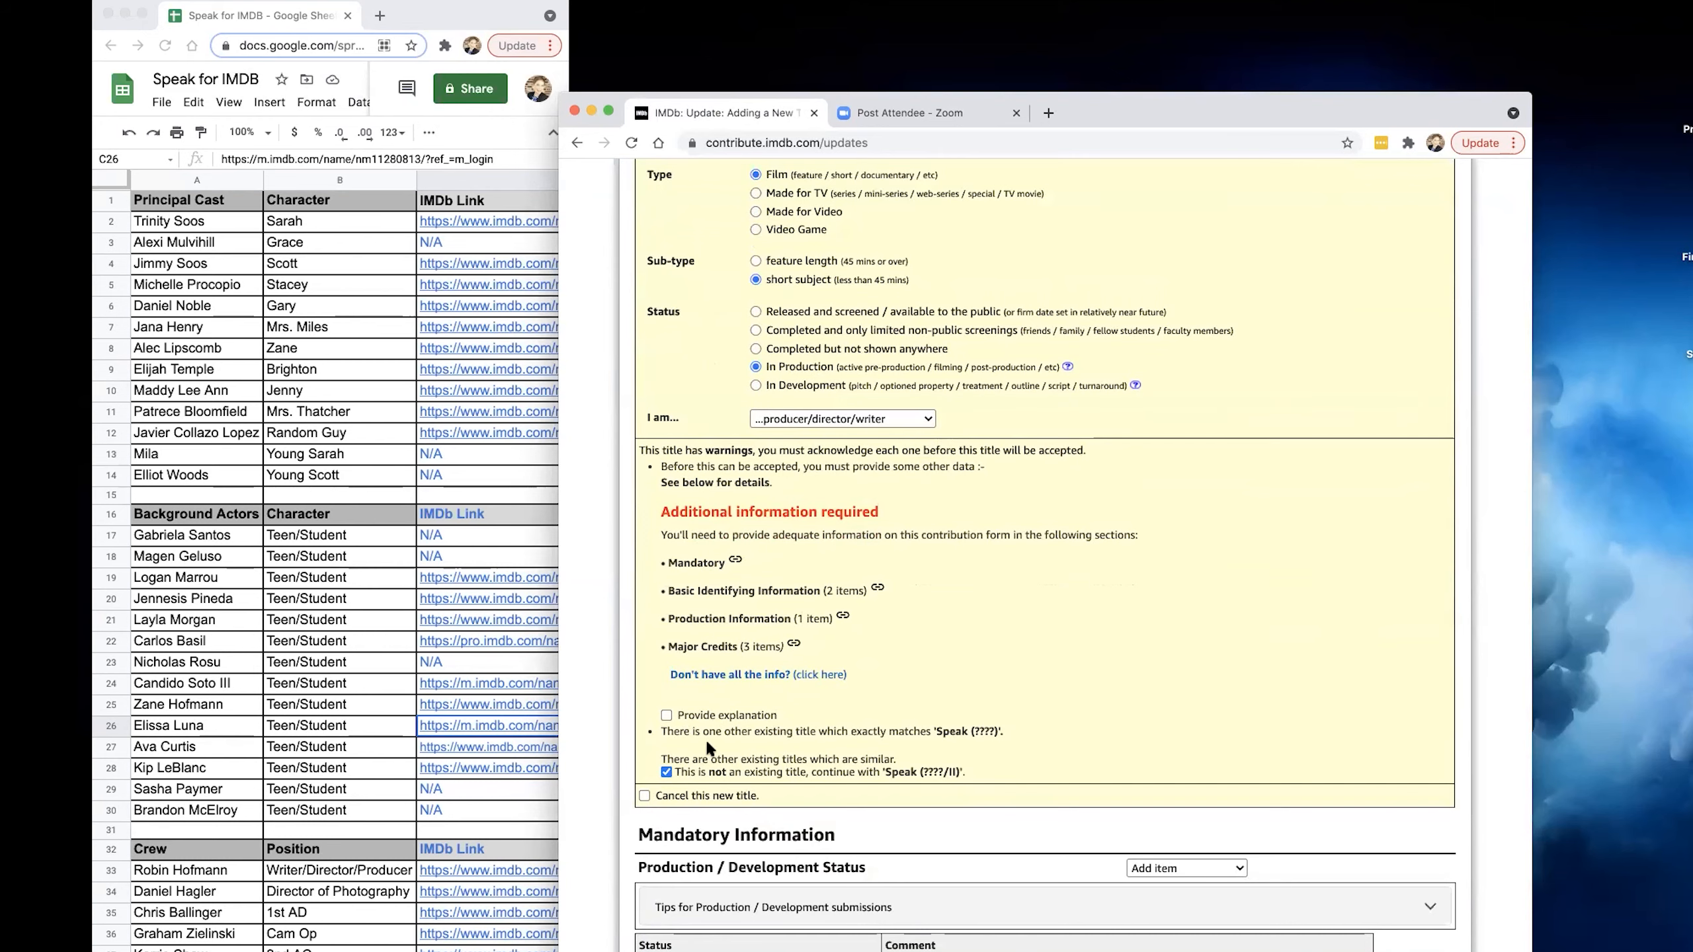
{"action": "scroll", "coordinate": [677, 743], "scroll_direction": "down", "scroll_amount": 1}
{"action": "scroll", "coordinate": [714, 724], "scroll_direction": "down", "scroll_amount": 5}
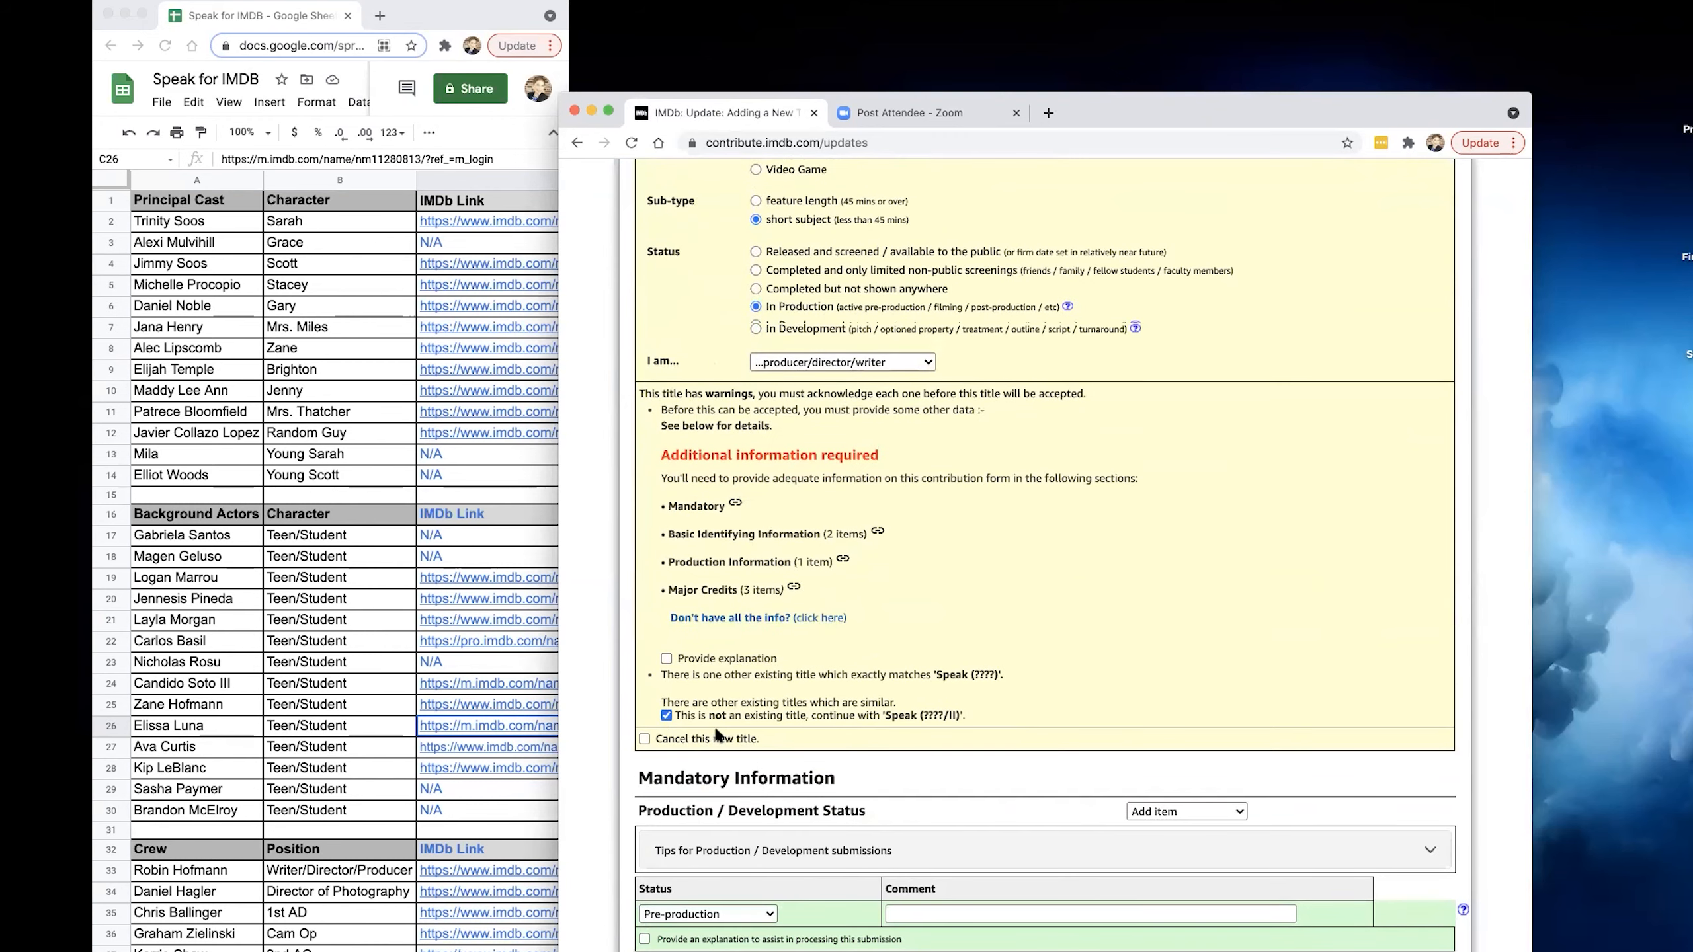
{"action": "scroll", "coordinate": [890, 660], "scroll_direction": "down", "scroll_amount": 1}
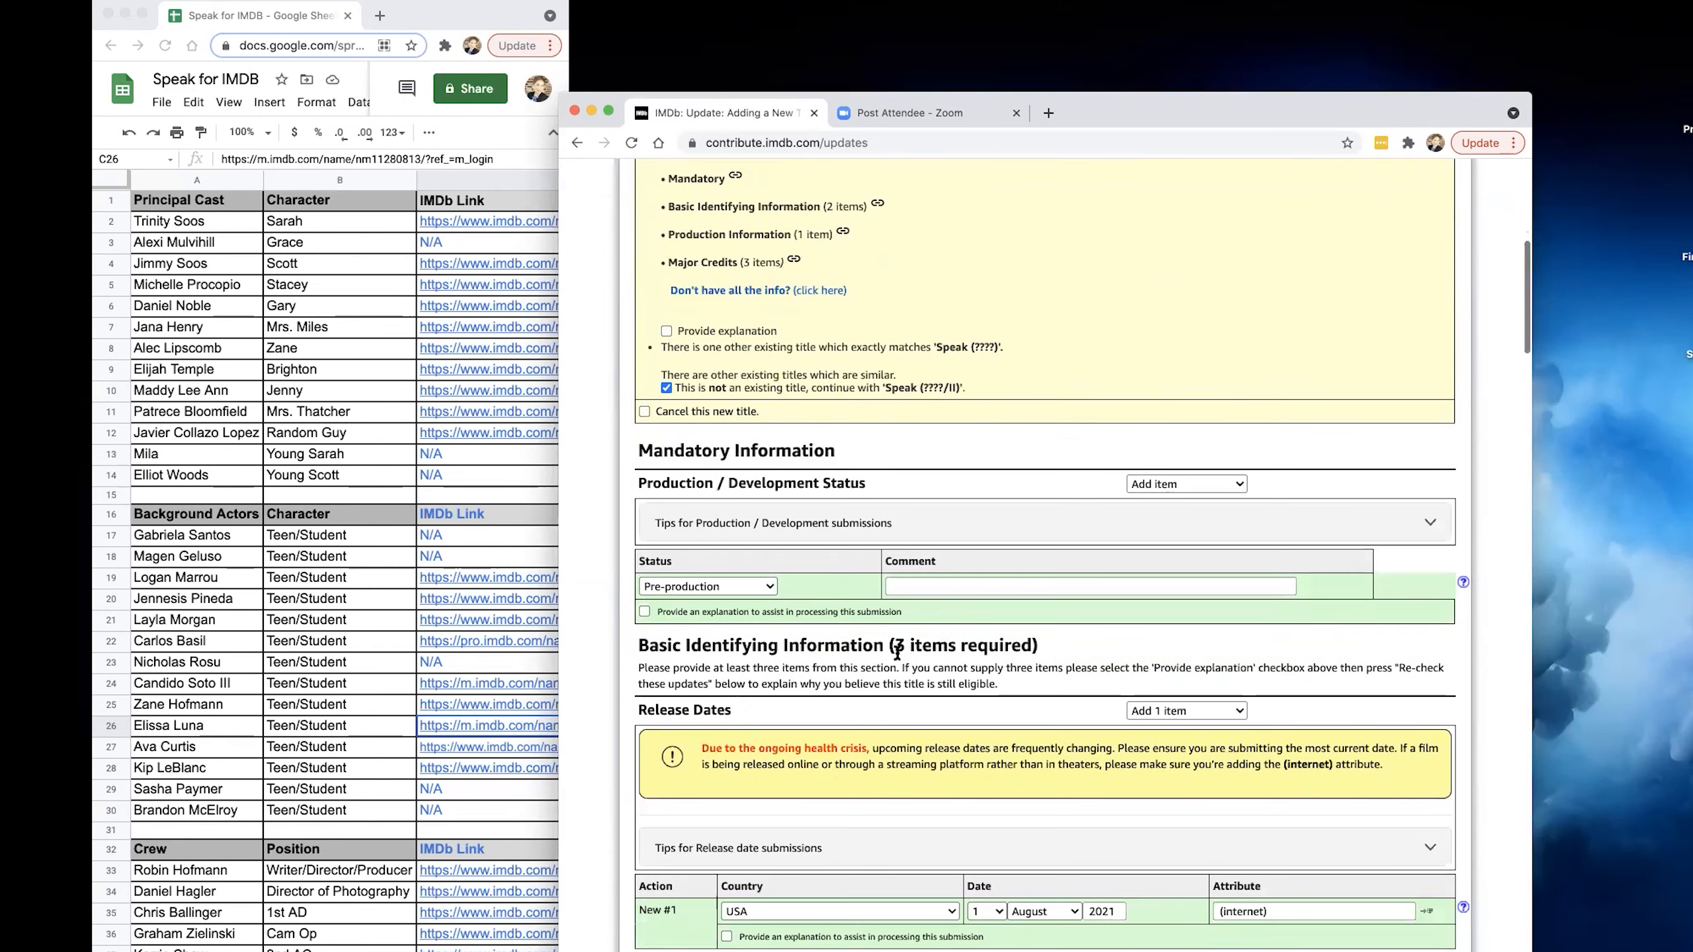
{"action": "left_click", "coordinate": [936, 588]}
{"action": "scroll", "coordinate": [933, 633], "scroll_direction": "down", "scroll_amount": 4}
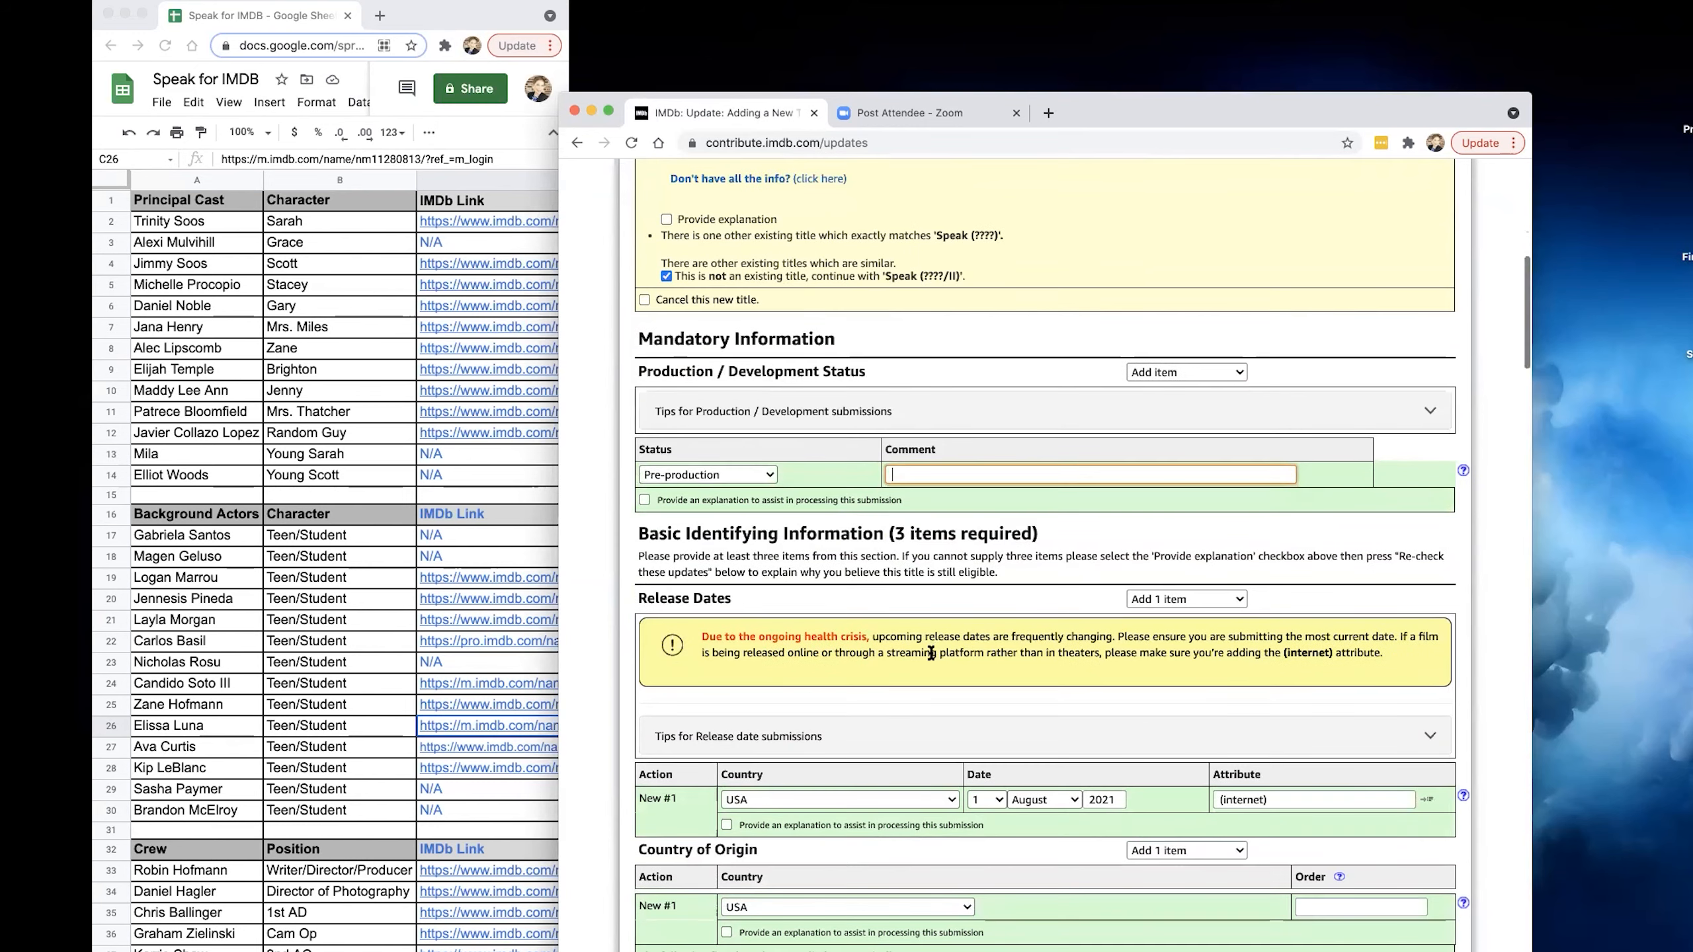
{"action": "scroll", "coordinate": [931, 660], "scroll_direction": "down", "scroll_amount": 8}
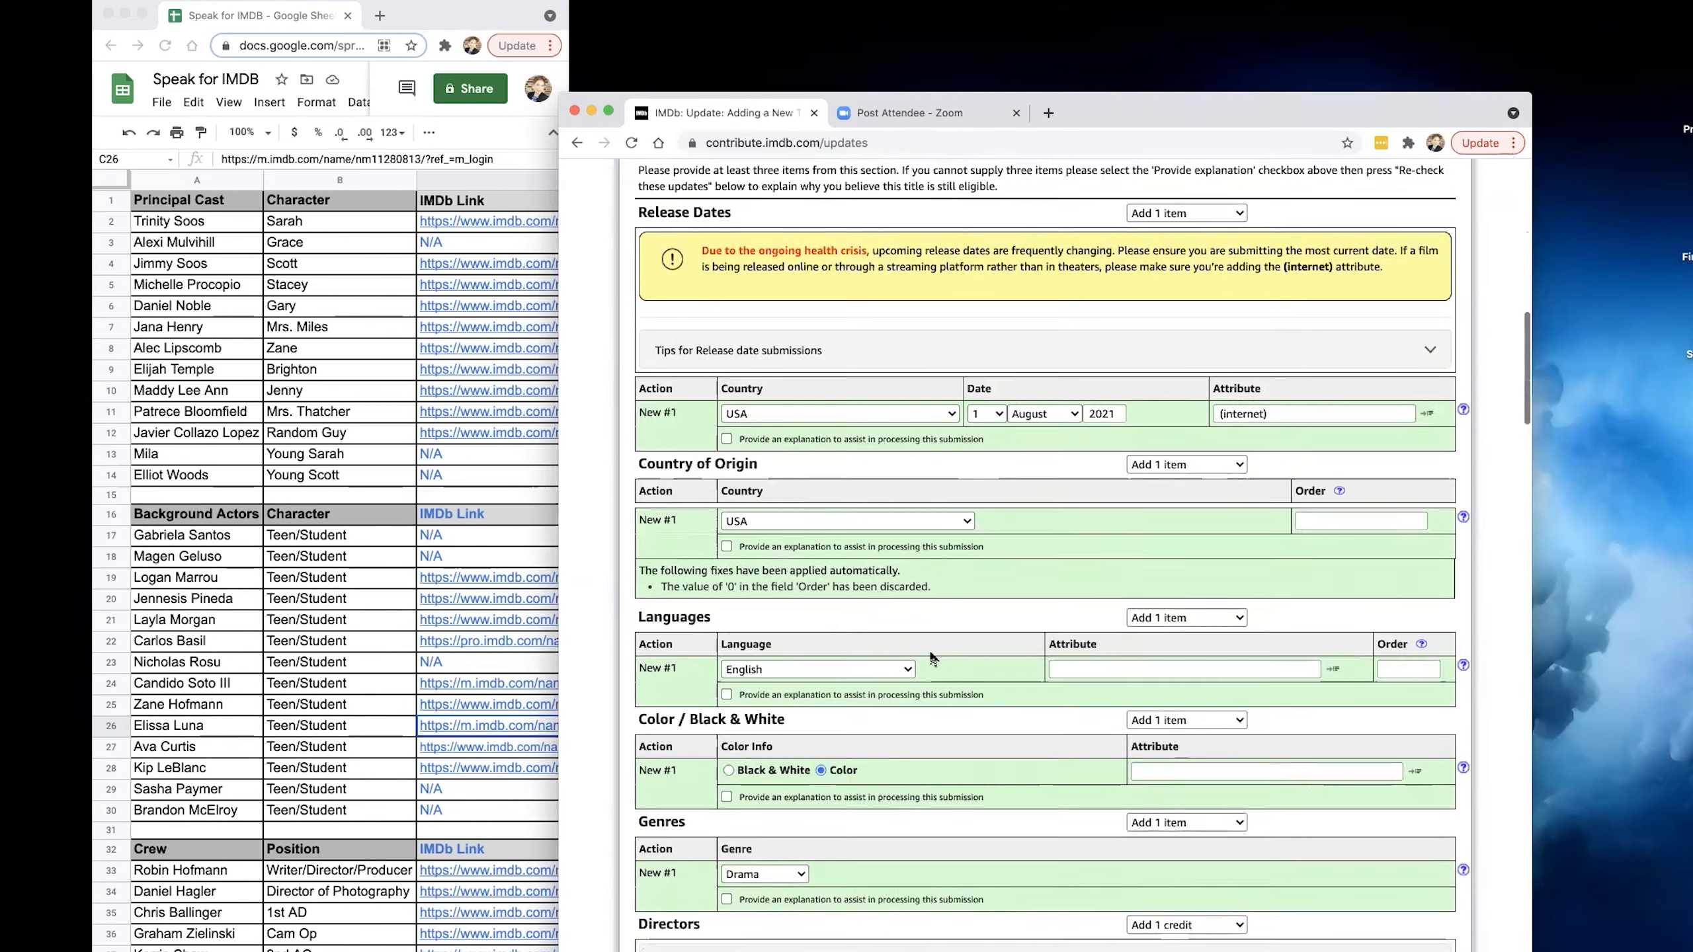
{"action": "scroll", "coordinate": [928, 645], "scroll_direction": "down", "scroll_amount": 3}
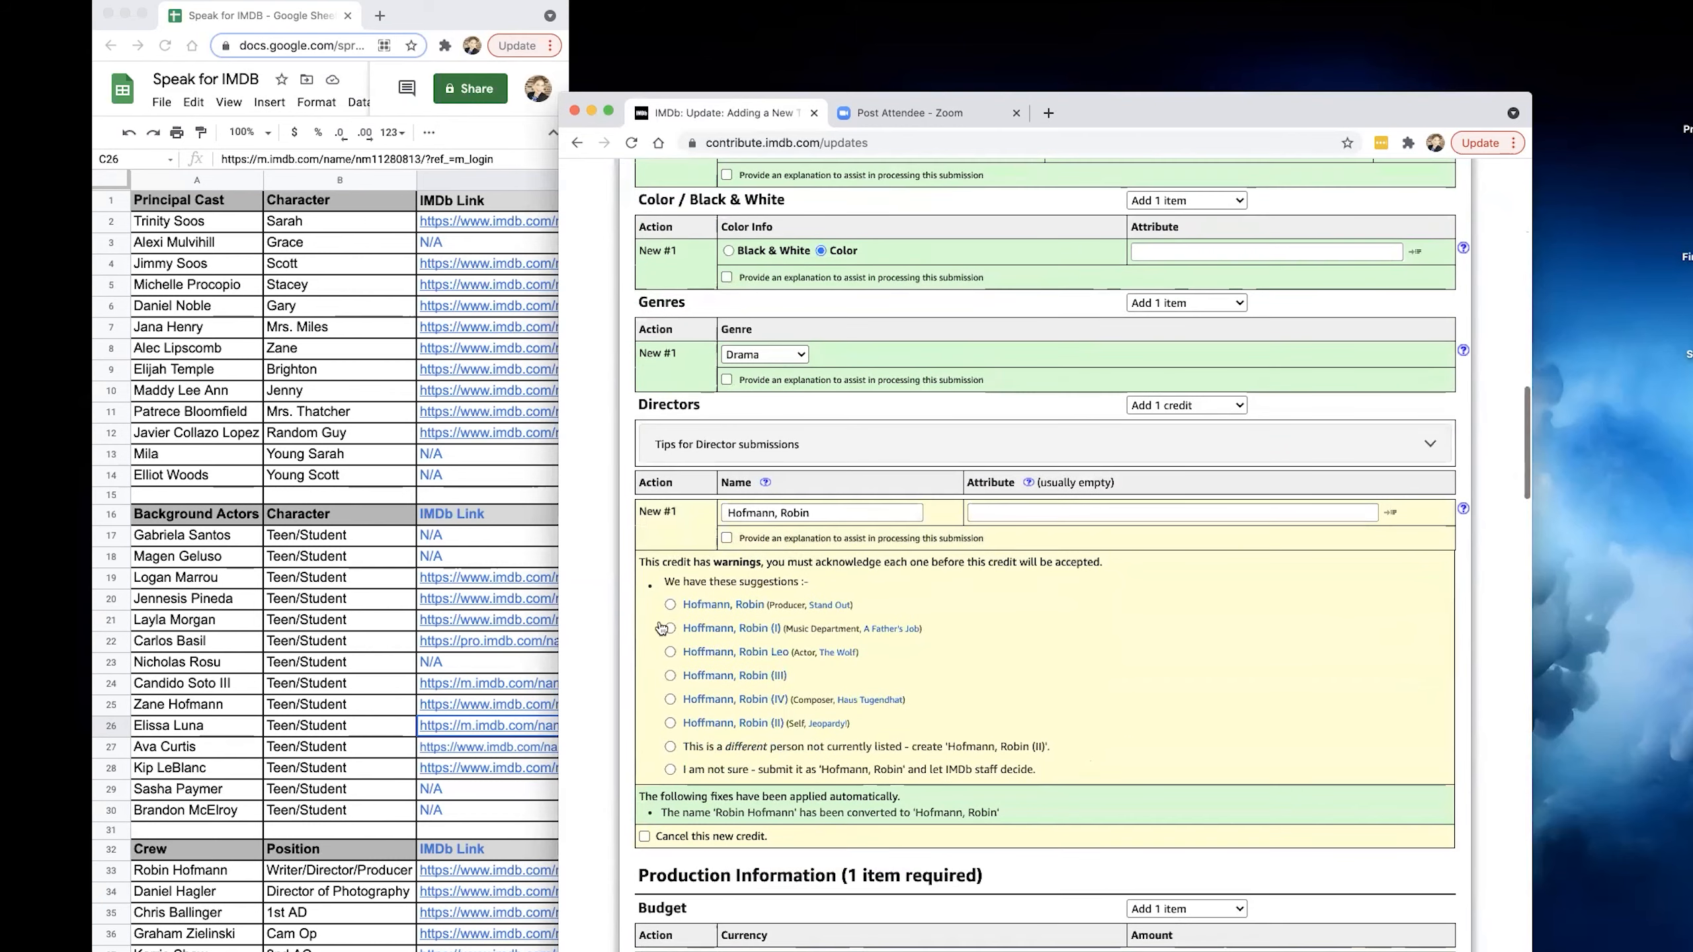
{"action": "left_click", "coordinate": [670, 604]}
Match the rejected production company credit to the suggested company Hoffy's Heart Productions [us].
{"action": "scroll", "coordinate": [693, 654], "scroll_direction": "down", "scroll_amount": 1}
{"action": "scroll", "coordinate": [712, 692], "scroll_direction": "down", "scroll_amount": 10}
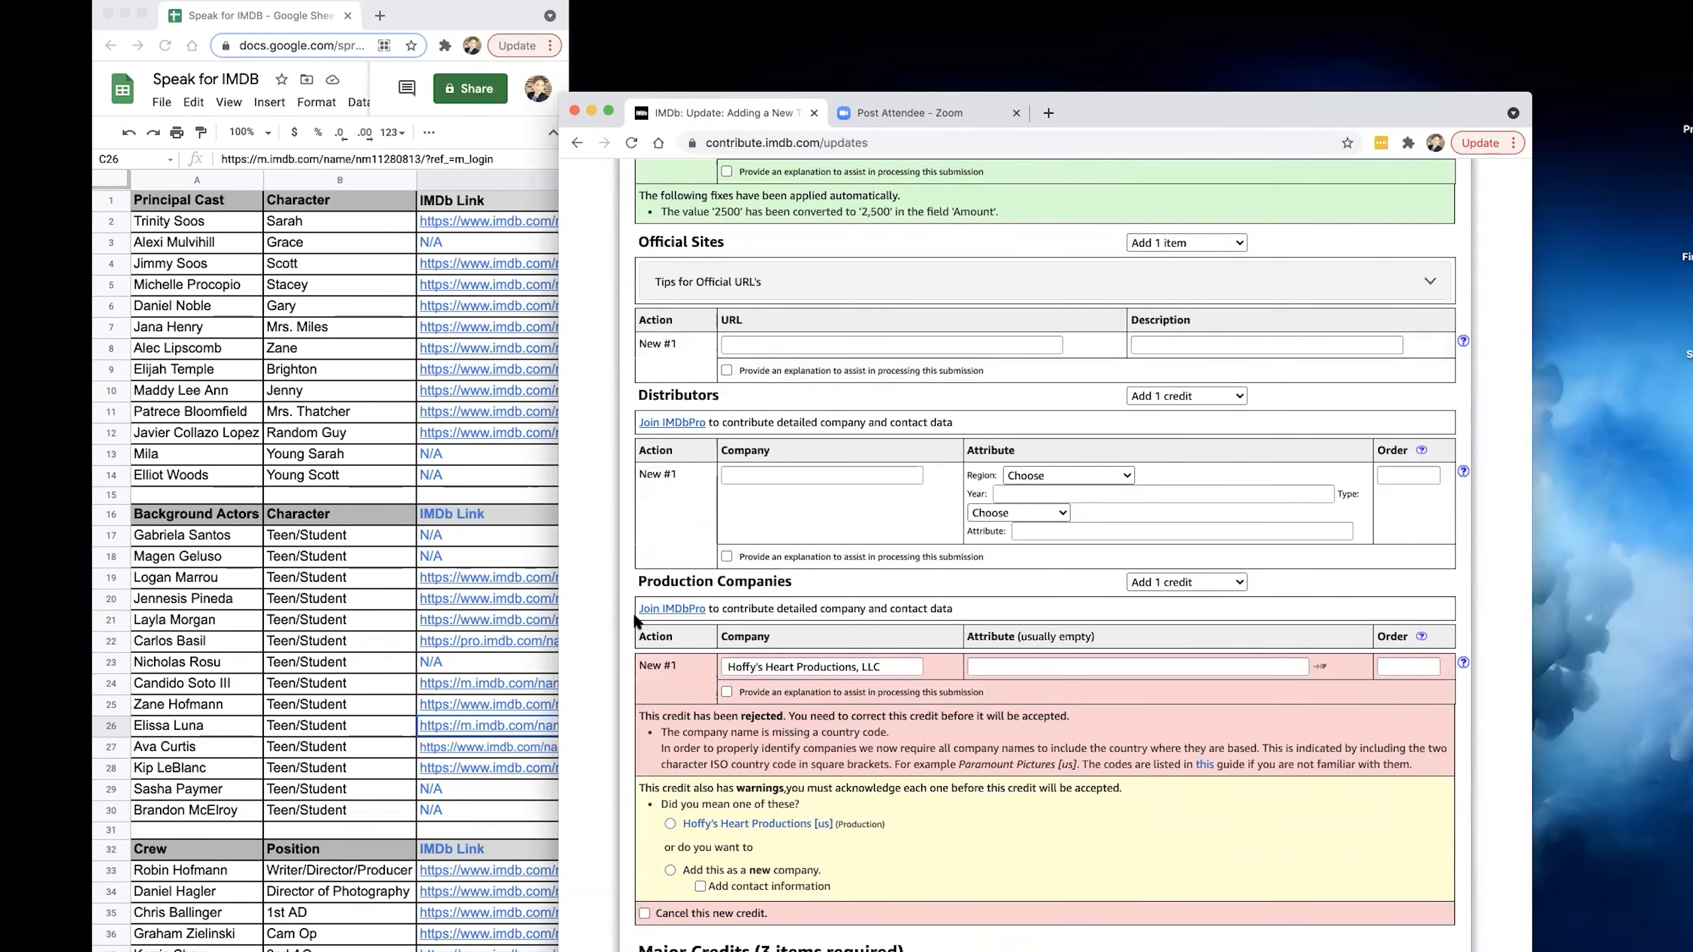
{"action": "scroll", "coordinate": [720, 640], "scroll_direction": "up", "scroll_amount": 1}
{"action": "scroll", "coordinate": [718, 640], "scroll_direction": "up", "scroll_amount": 2}
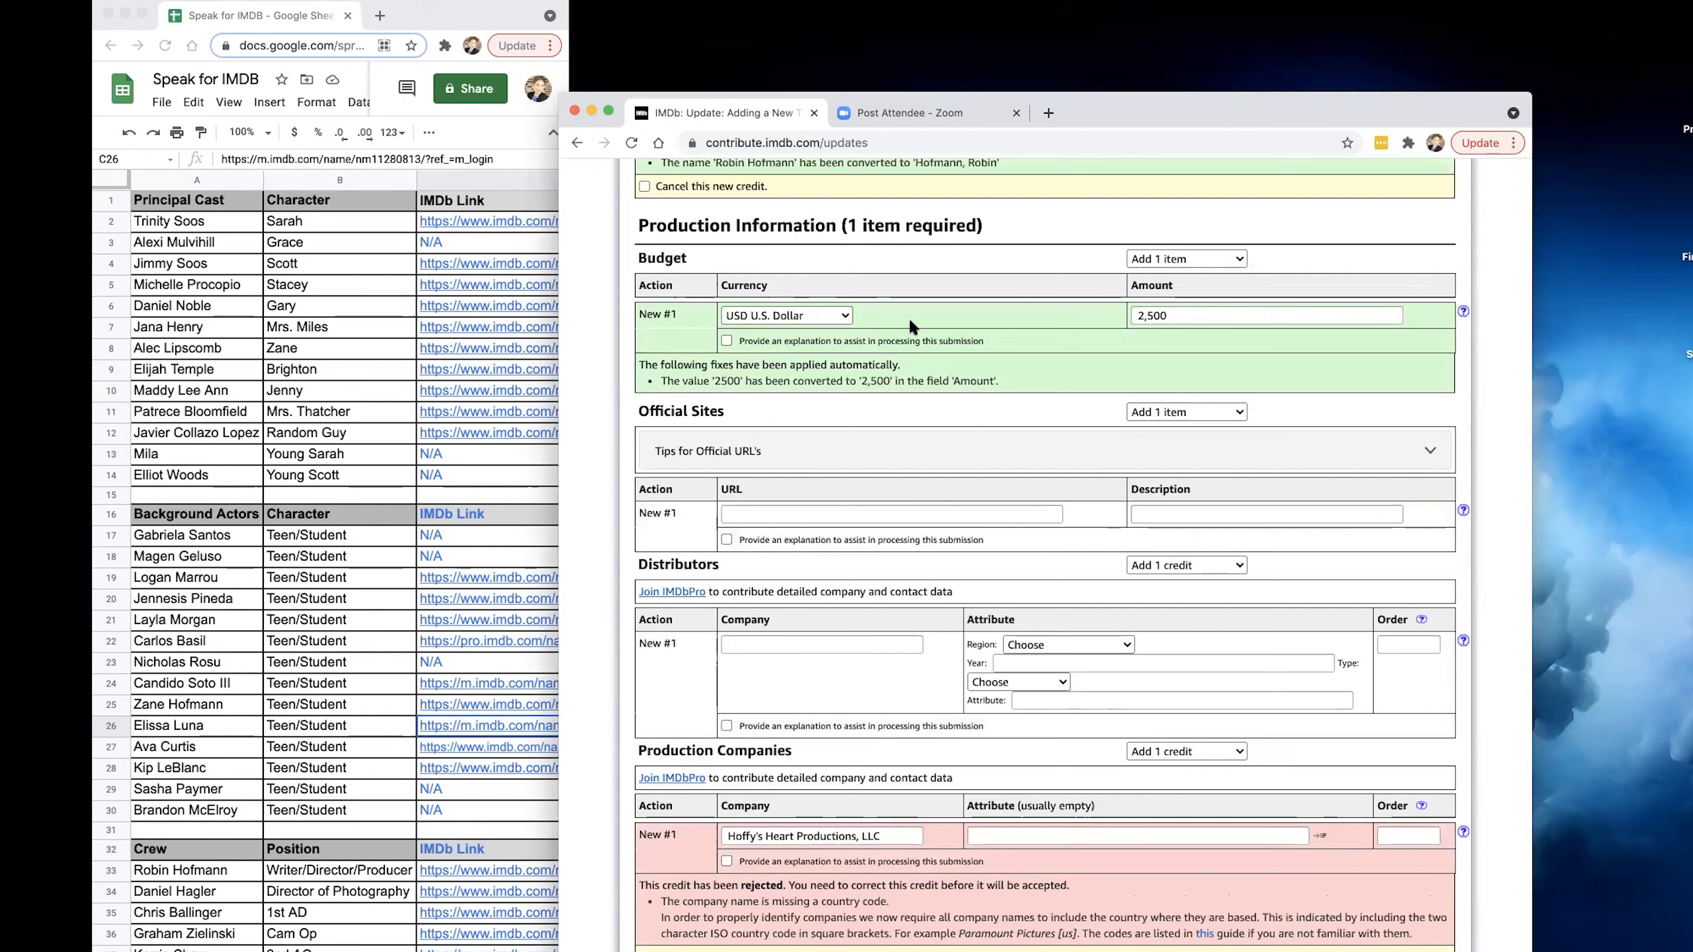
{"action": "scroll", "coordinate": [873, 680], "scroll_direction": "down", "scroll_amount": 4}
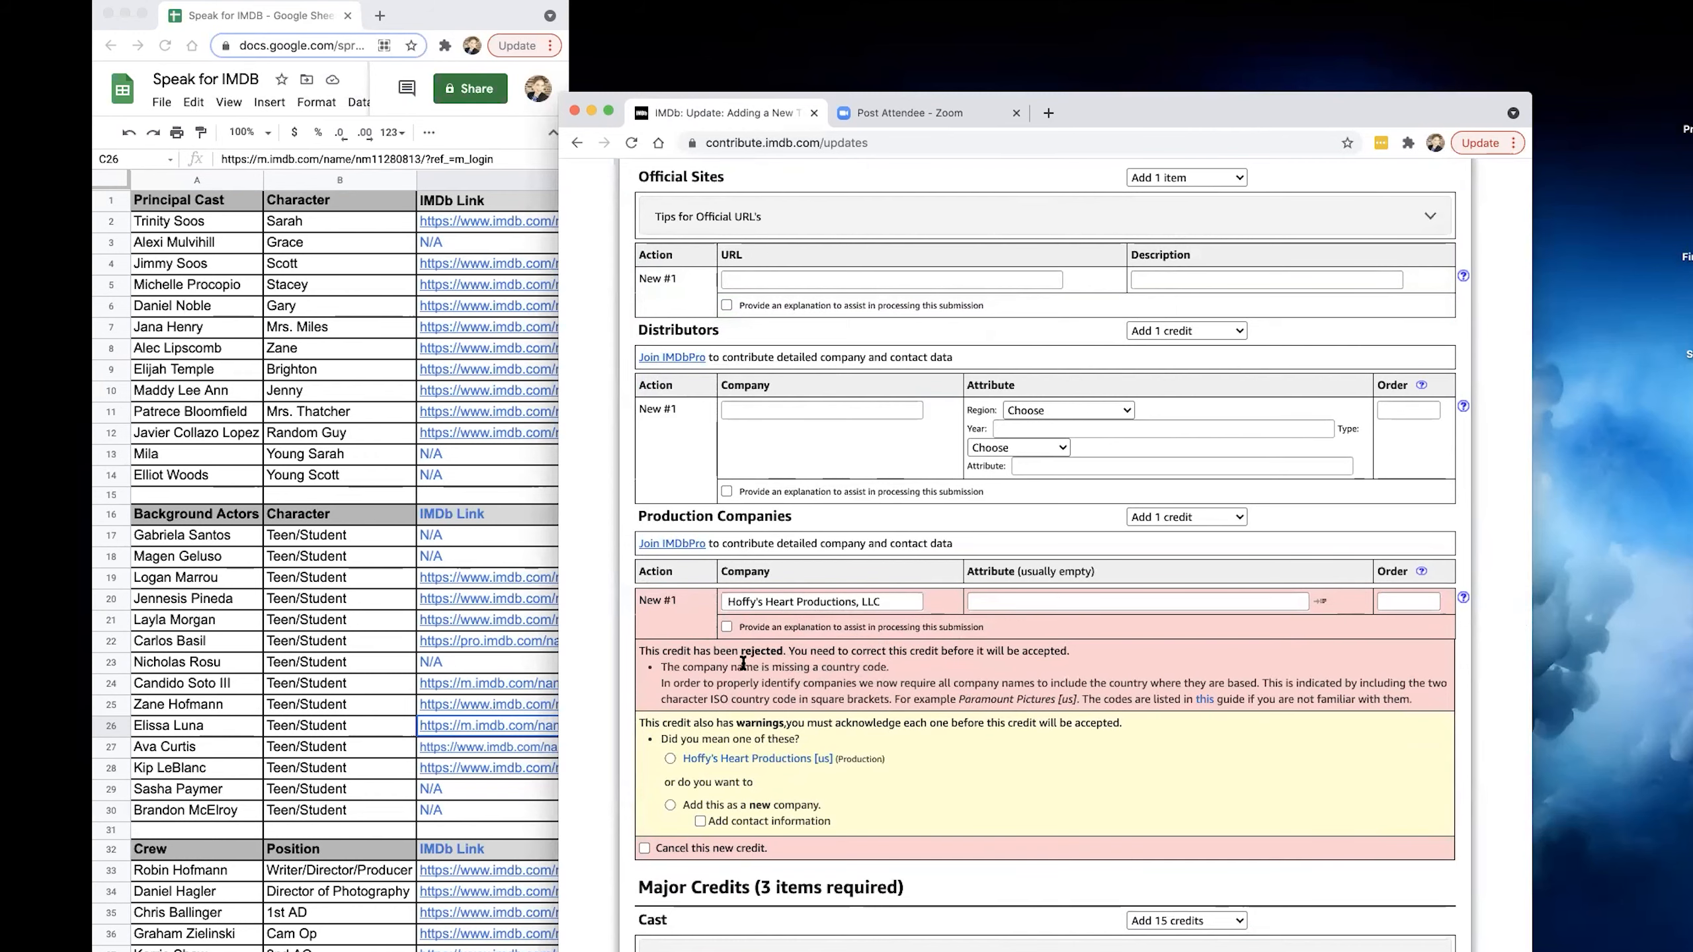
{"action": "scroll", "coordinate": [744, 663], "scroll_direction": "down", "scroll_amount": 3}
{"action": "left_click", "coordinate": [670, 618]}
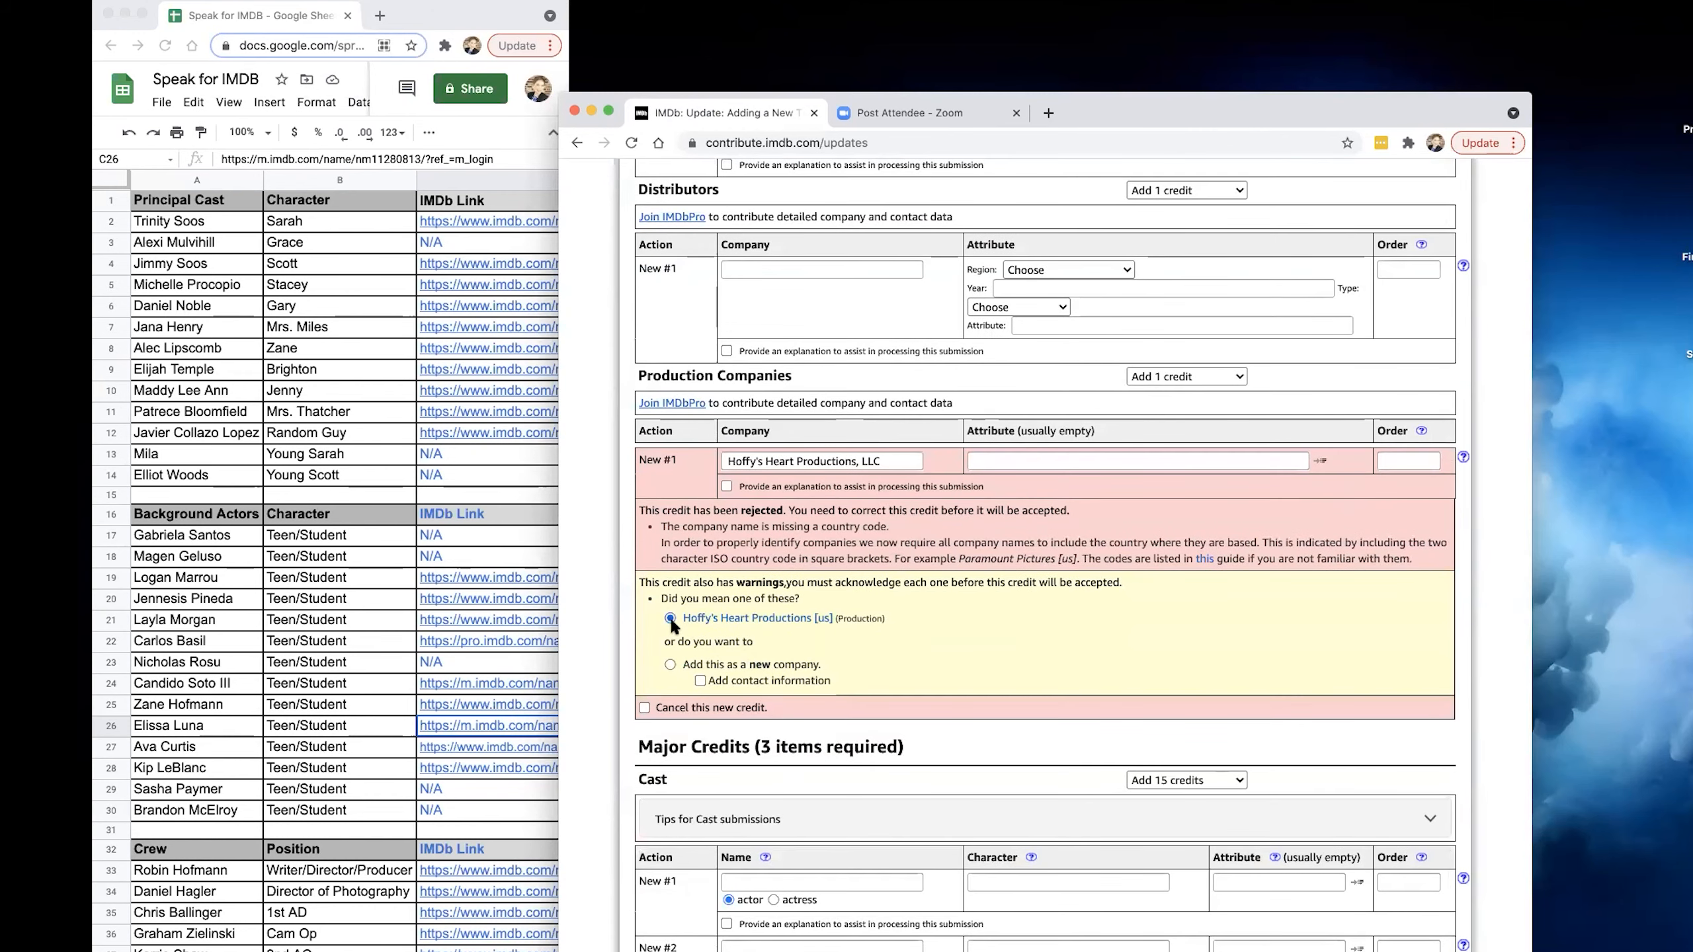
Fill the first cast credit as an actress with the spreadsheet's first principal cast member, matched to the Did I? actress.
{"action": "scroll", "coordinate": [776, 636], "scroll_direction": "down", "scroll_amount": 6}
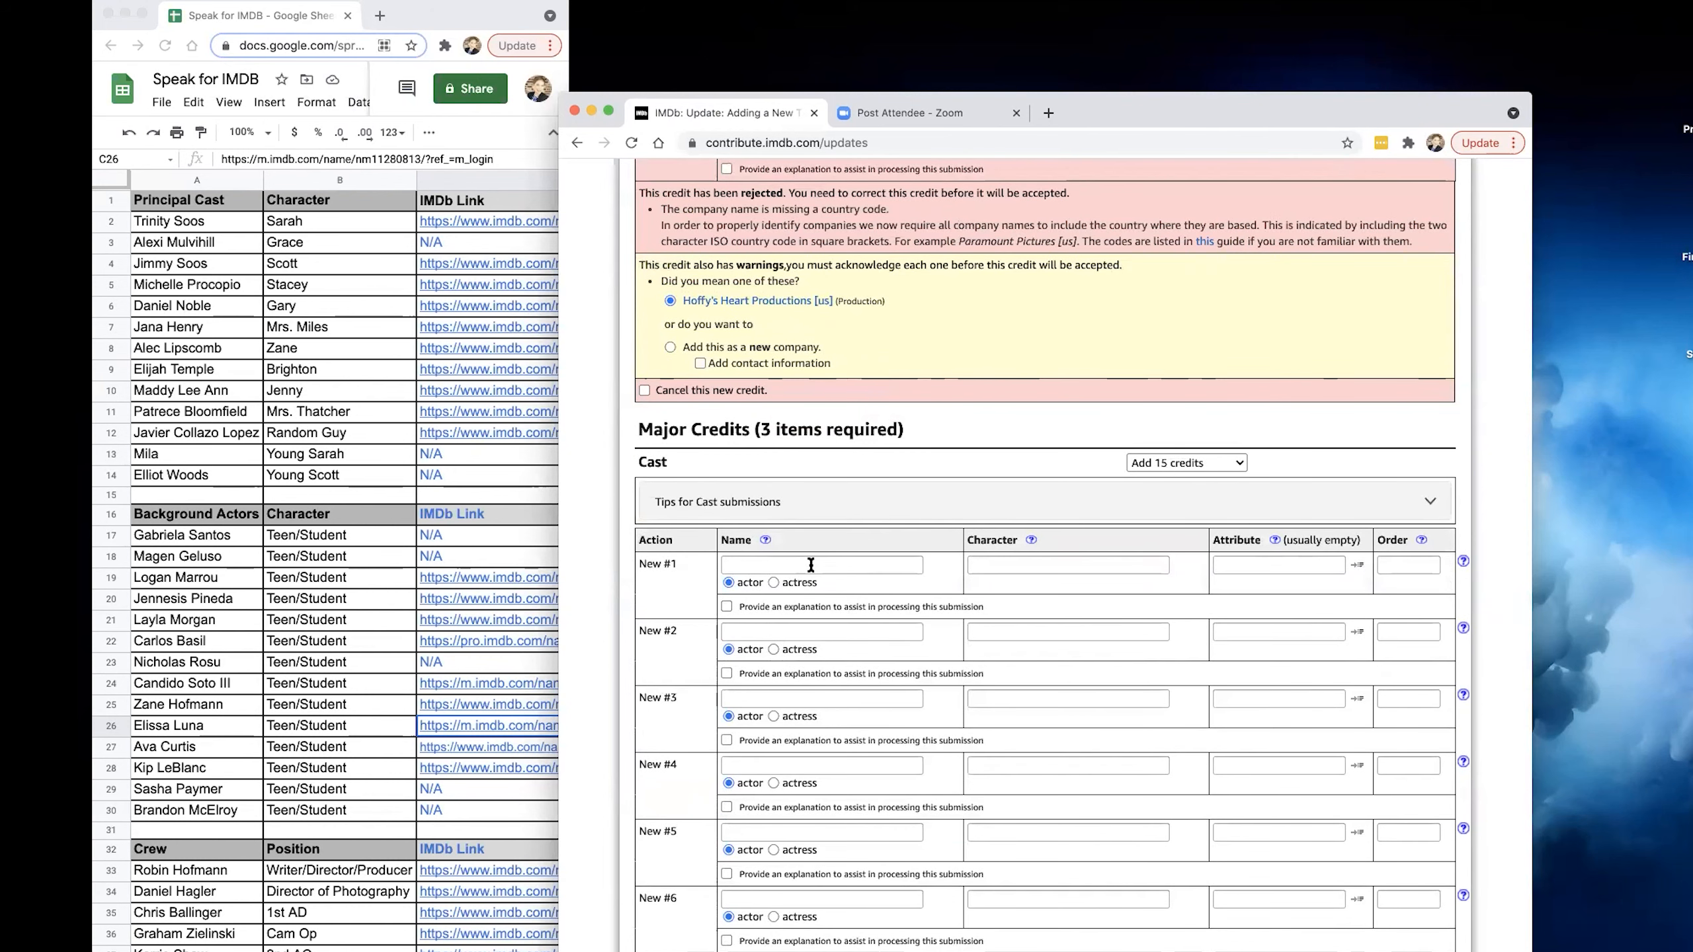
{"action": "left_click", "coordinate": [788, 583]}
{"action": "left_click", "coordinate": [788, 566]}
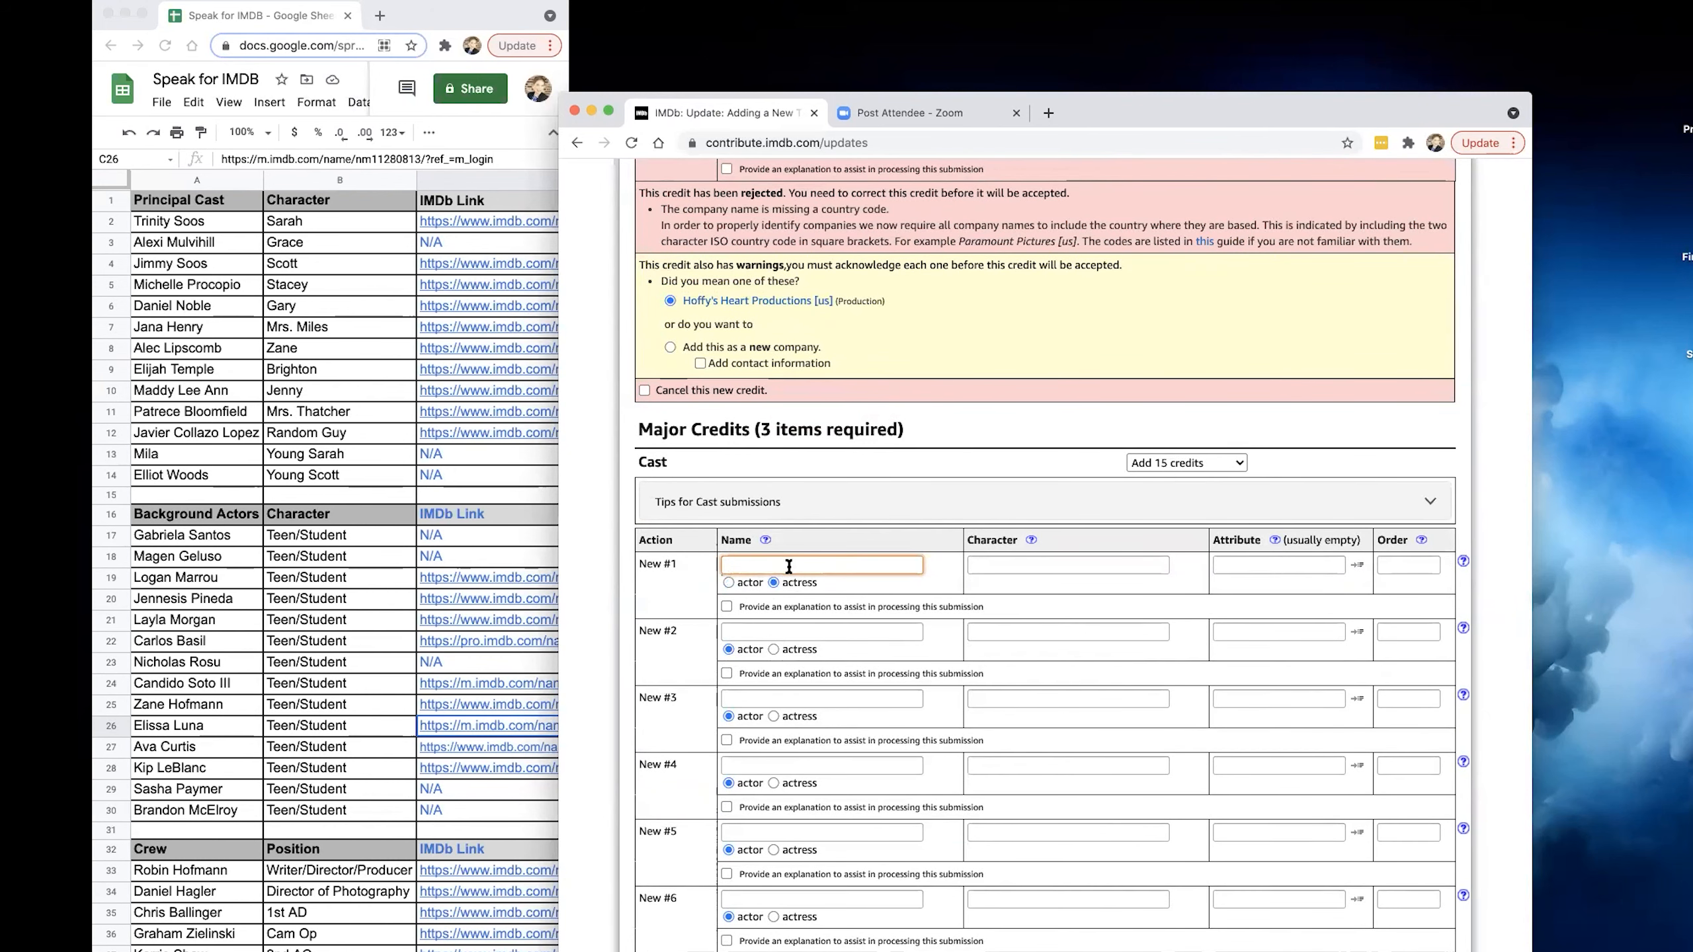
{"action": "type", "text": "Trinity Soos"}
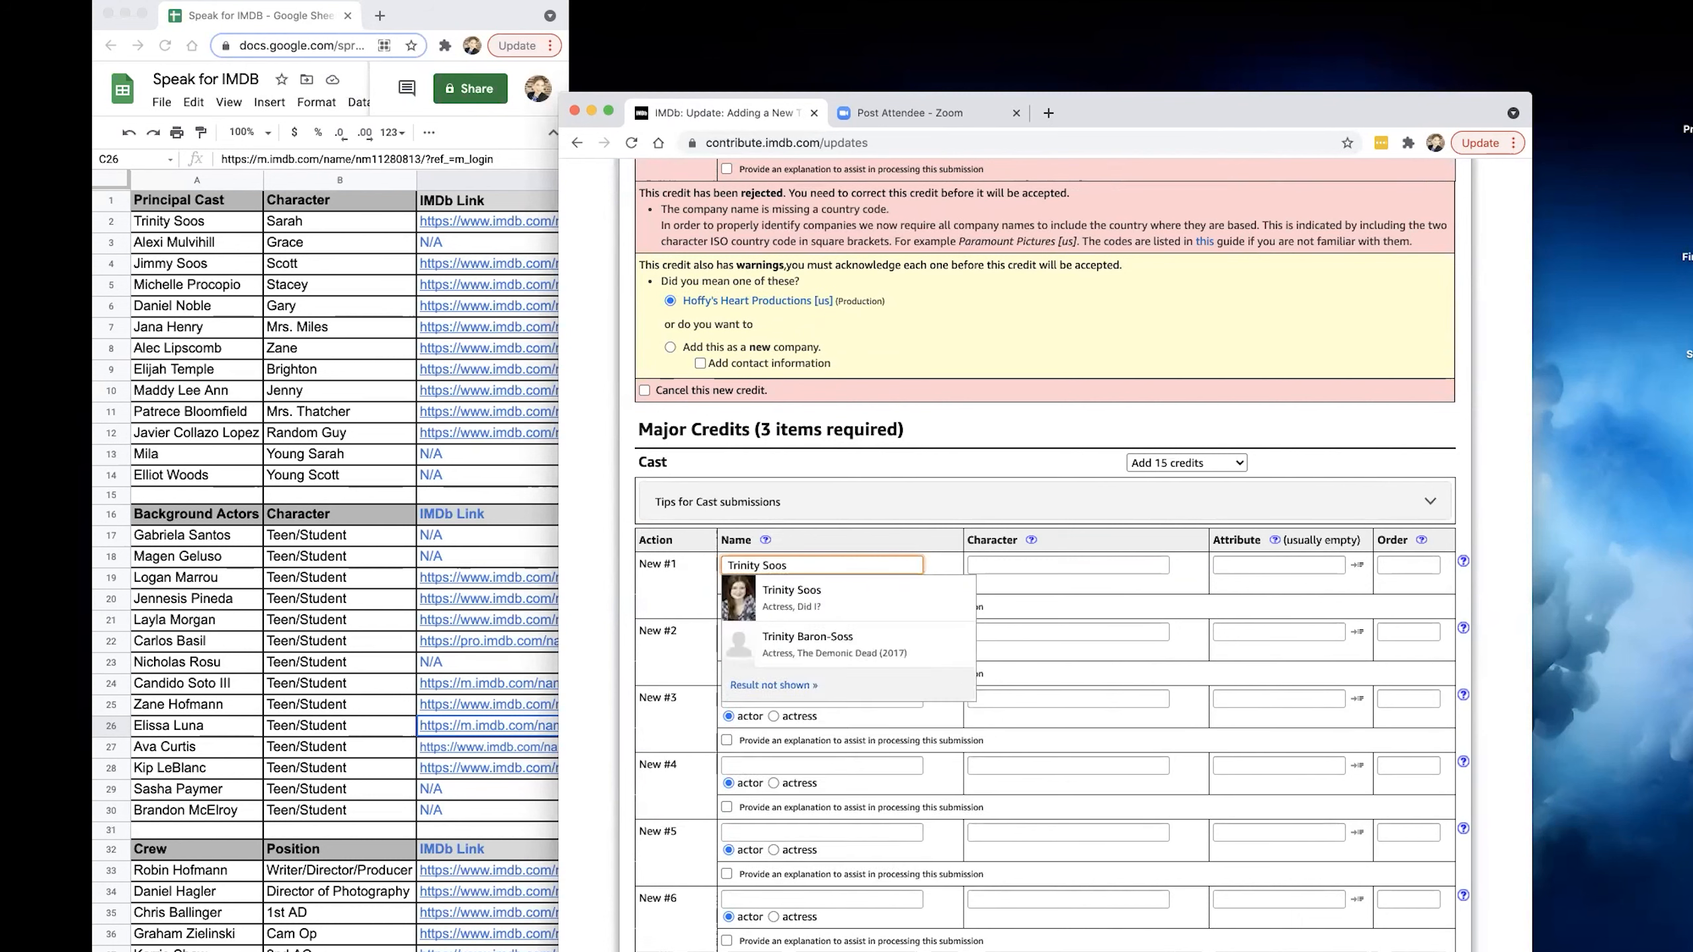
{"action": "left_click", "coordinate": [790, 597]}
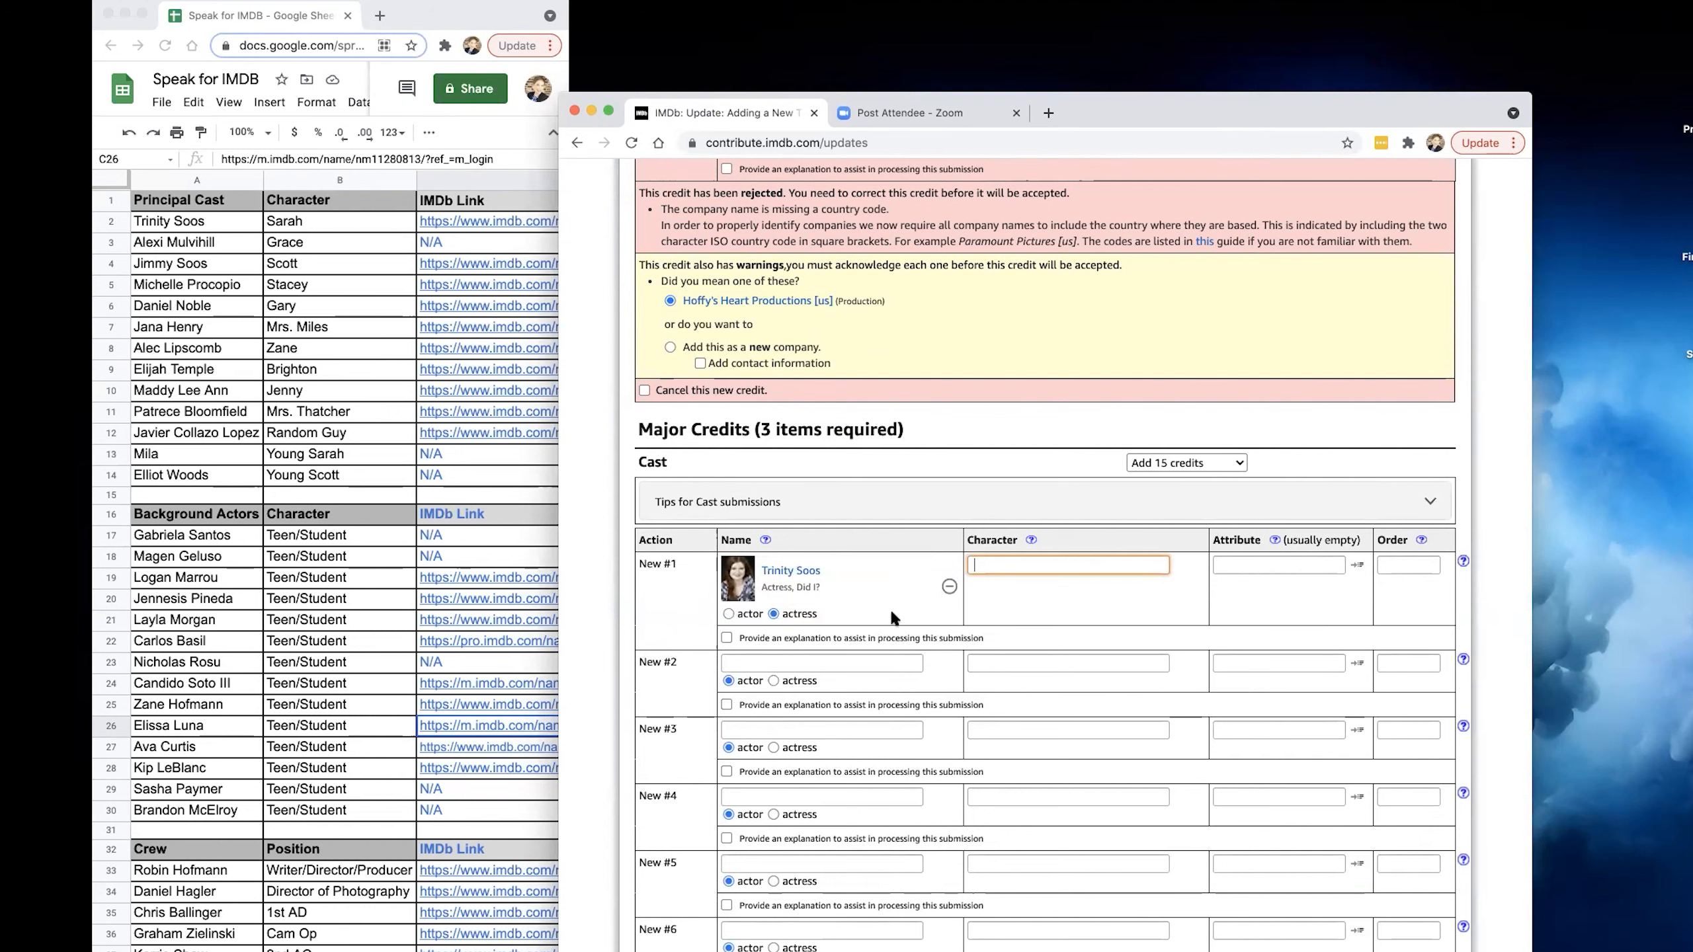
{"action": "left_click", "coordinate": [832, 664]}
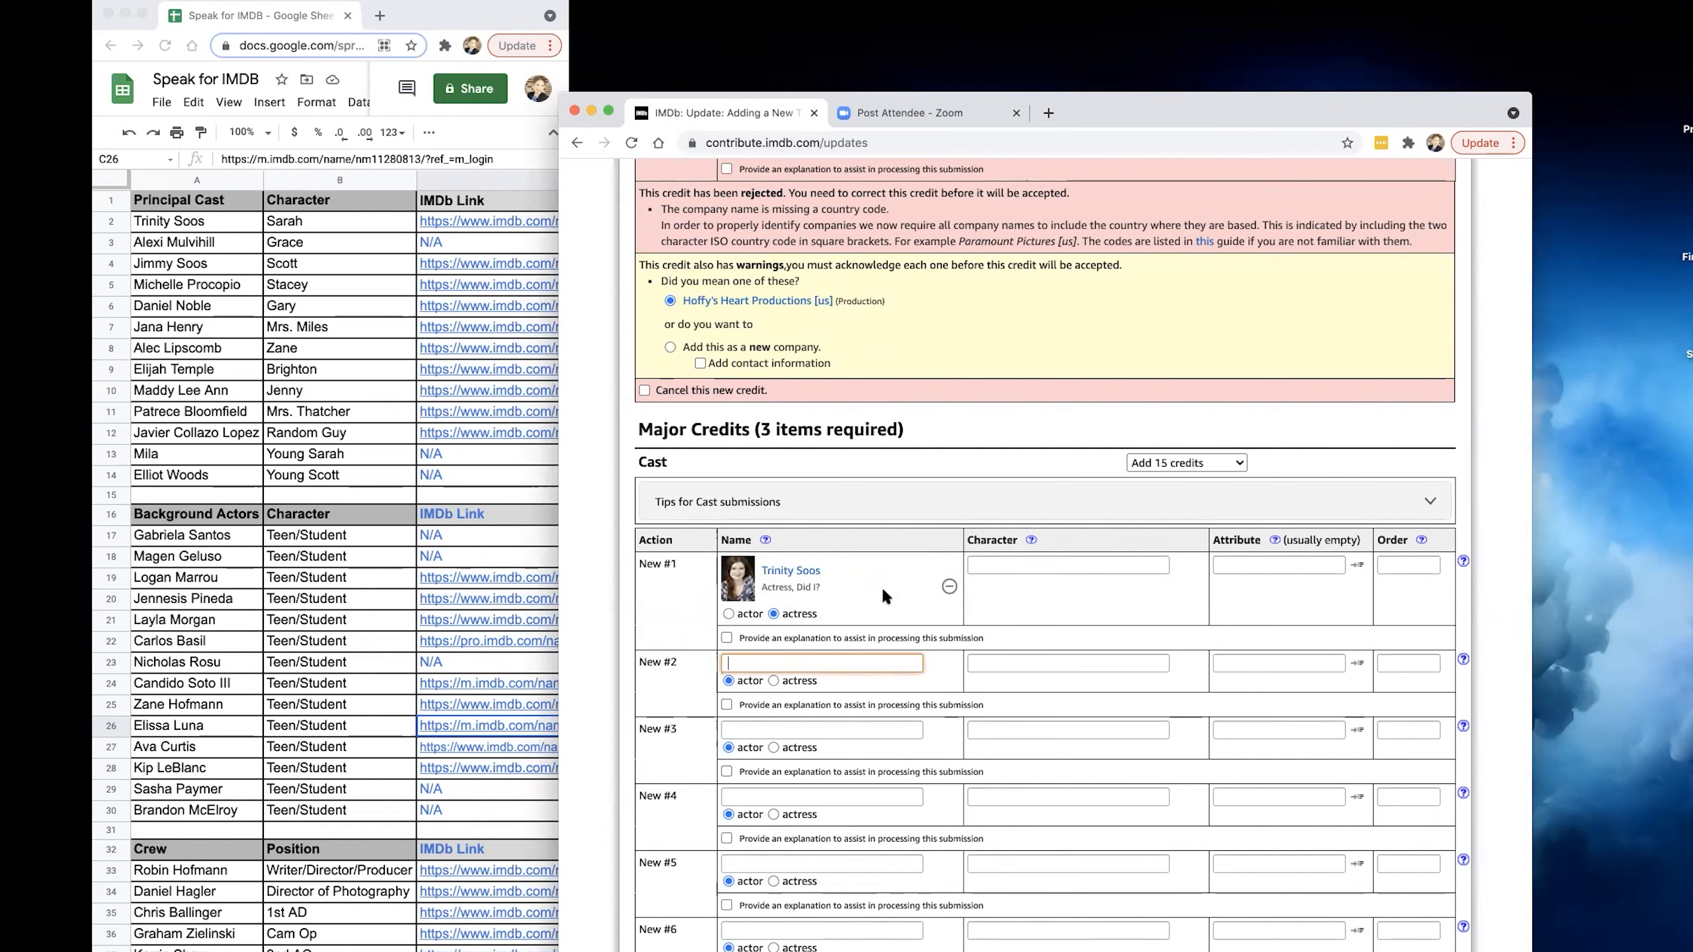
Reduce the number of cast credits to add to 1.
{"action": "scroll", "coordinate": [965, 625], "scroll_direction": "down", "scroll_amount": 4}
{"action": "scroll", "coordinate": [968, 625], "scroll_direction": "down", "scroll_amount": 3}
{"action": "scroll", "coordinate": [968, 627], "scroll_direction": "up", "scroll_amount": 5}
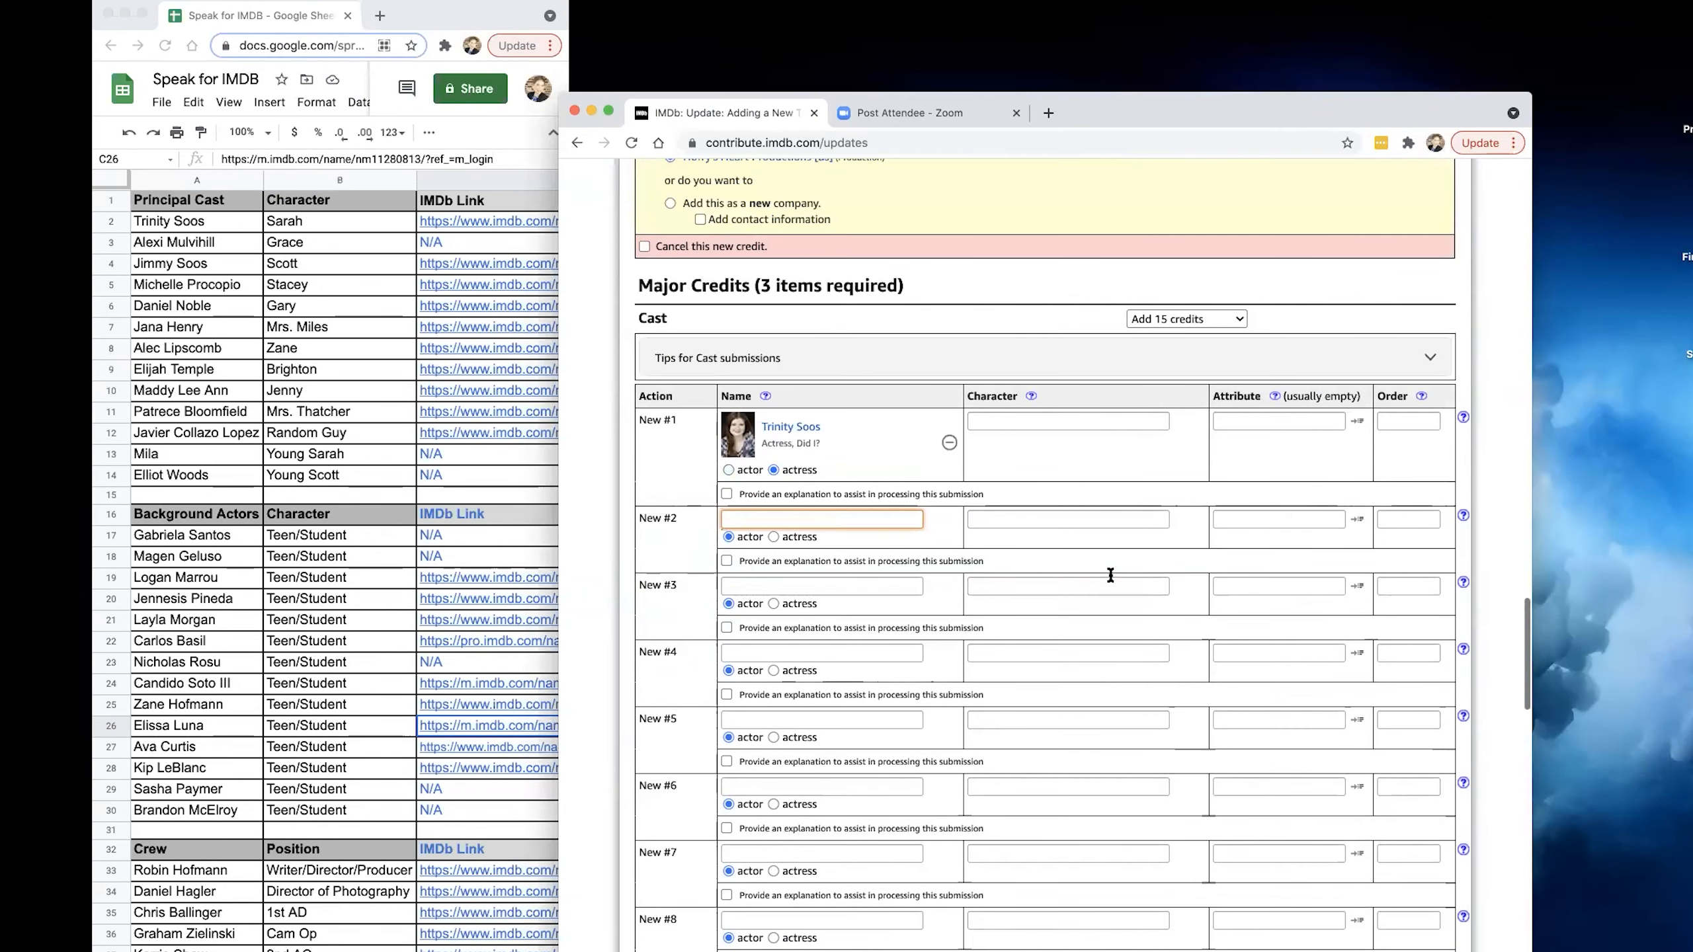
{"action": "left_click", "coordinate": [1214, 323]}
{"action": "left_click", "coordinate": [1174, 228]}
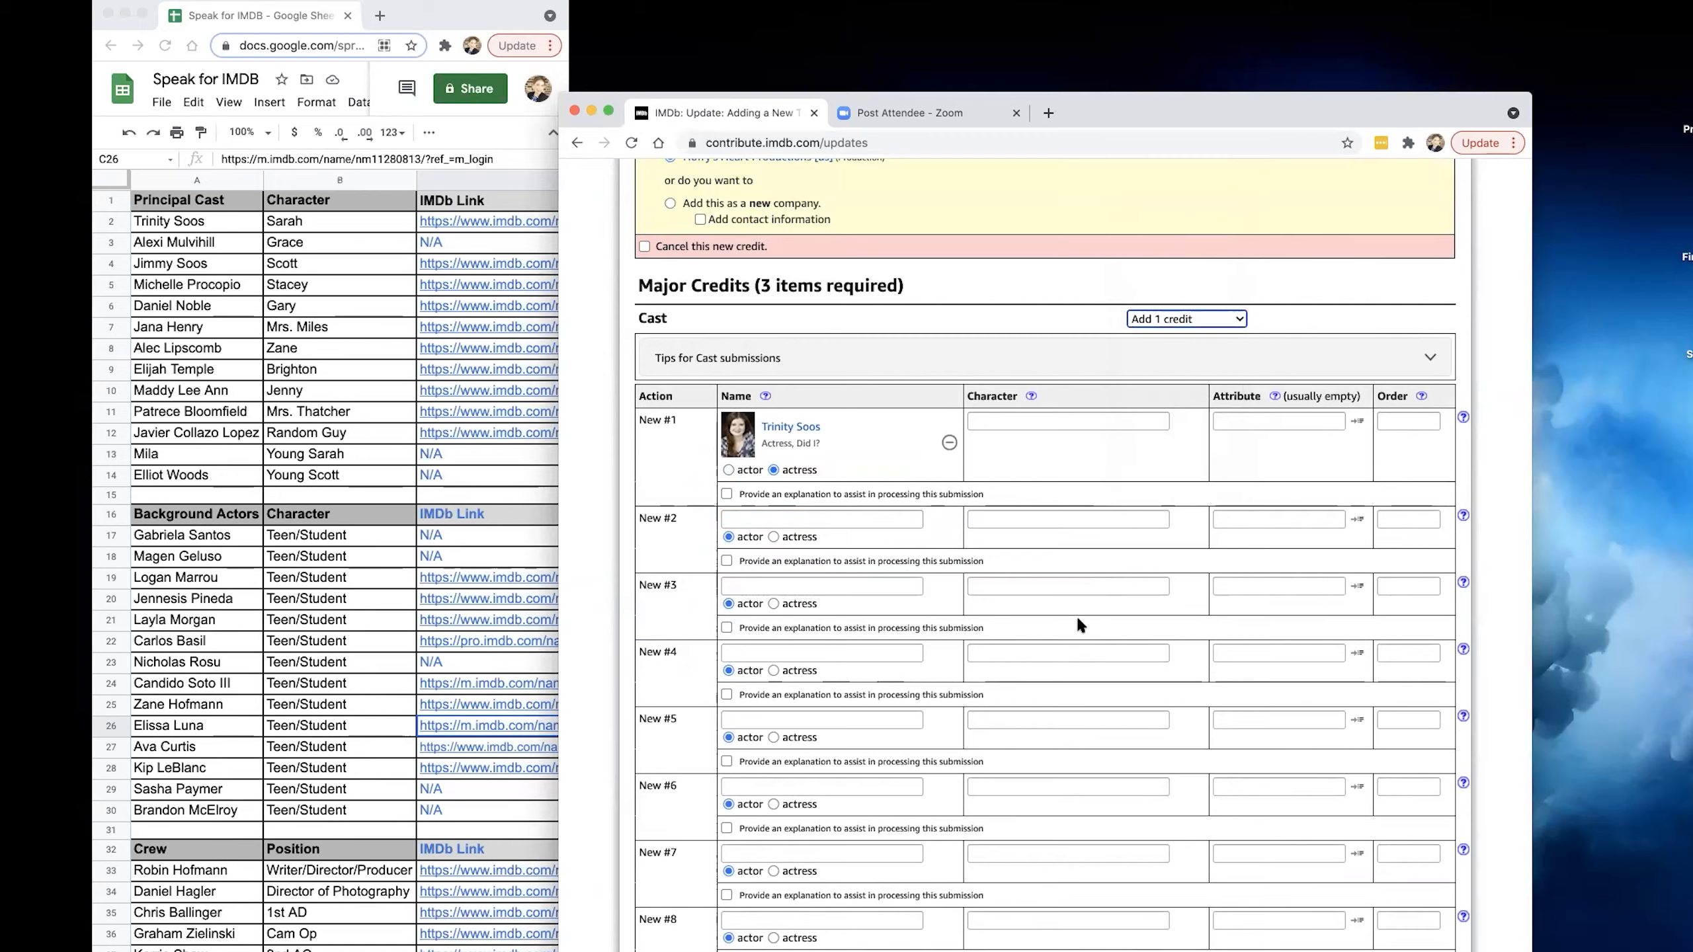
Fill the writer credit with the writer/director/producer from the crew list, matched to the Stand Out (2021) producer.
{"action": "scroll", "coordinate": [1077, 614], "scroll_direction": "down", "scroll_amount": 15}
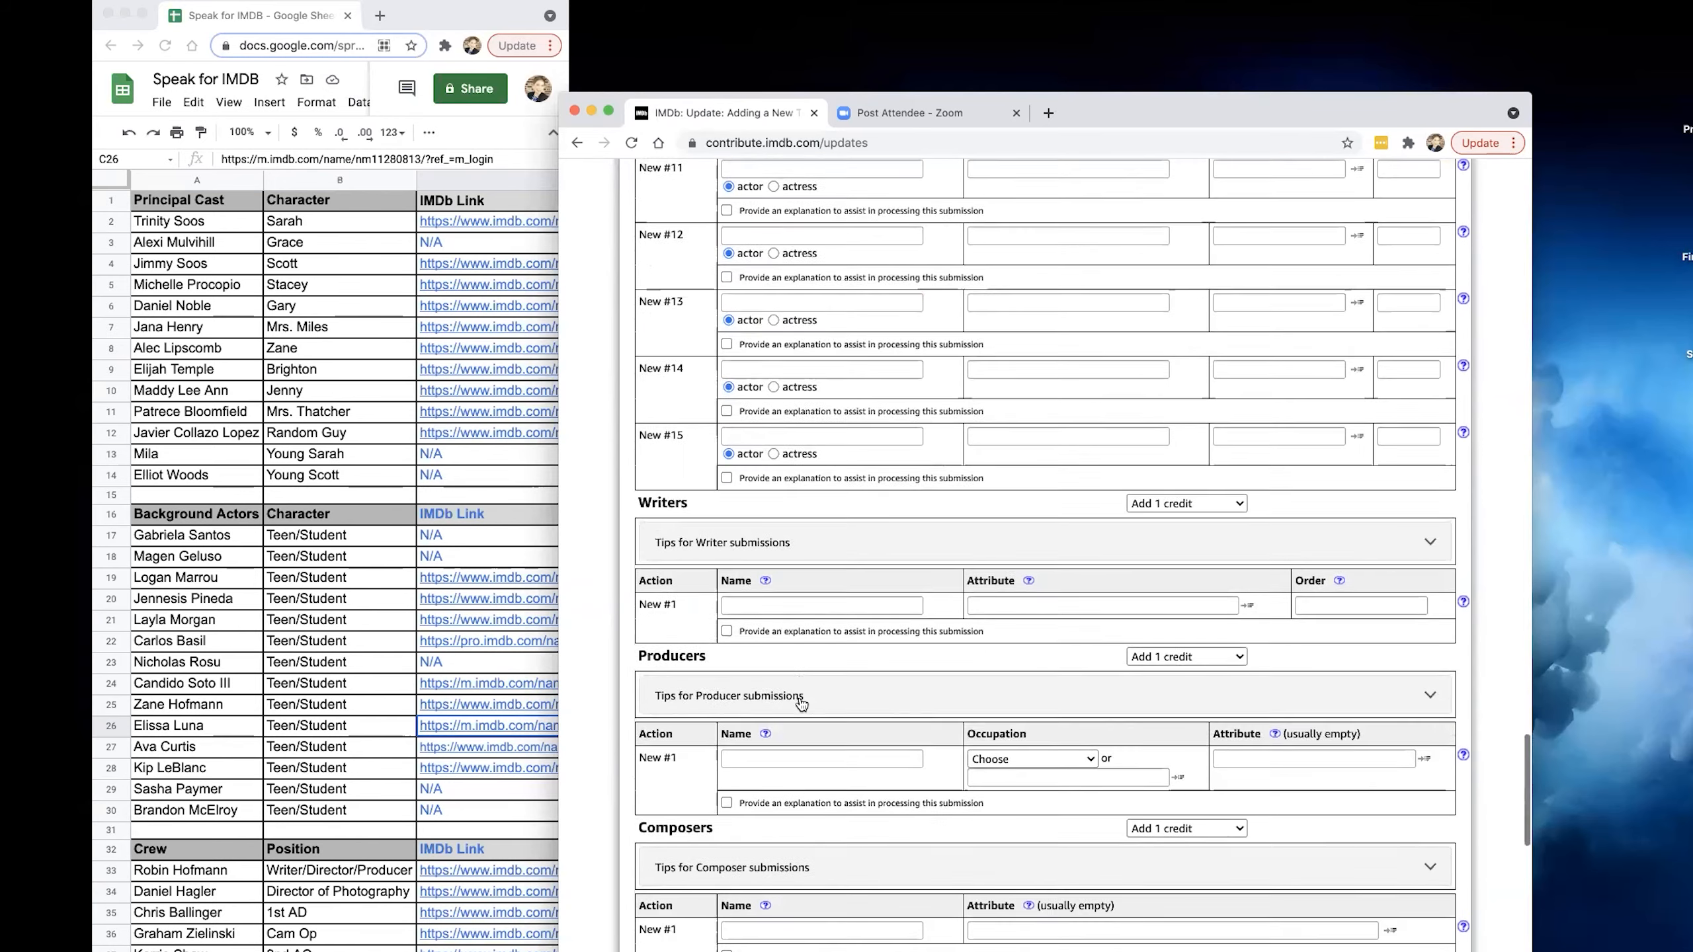
{"action": "left_click", "coordinate": [807, 592]}
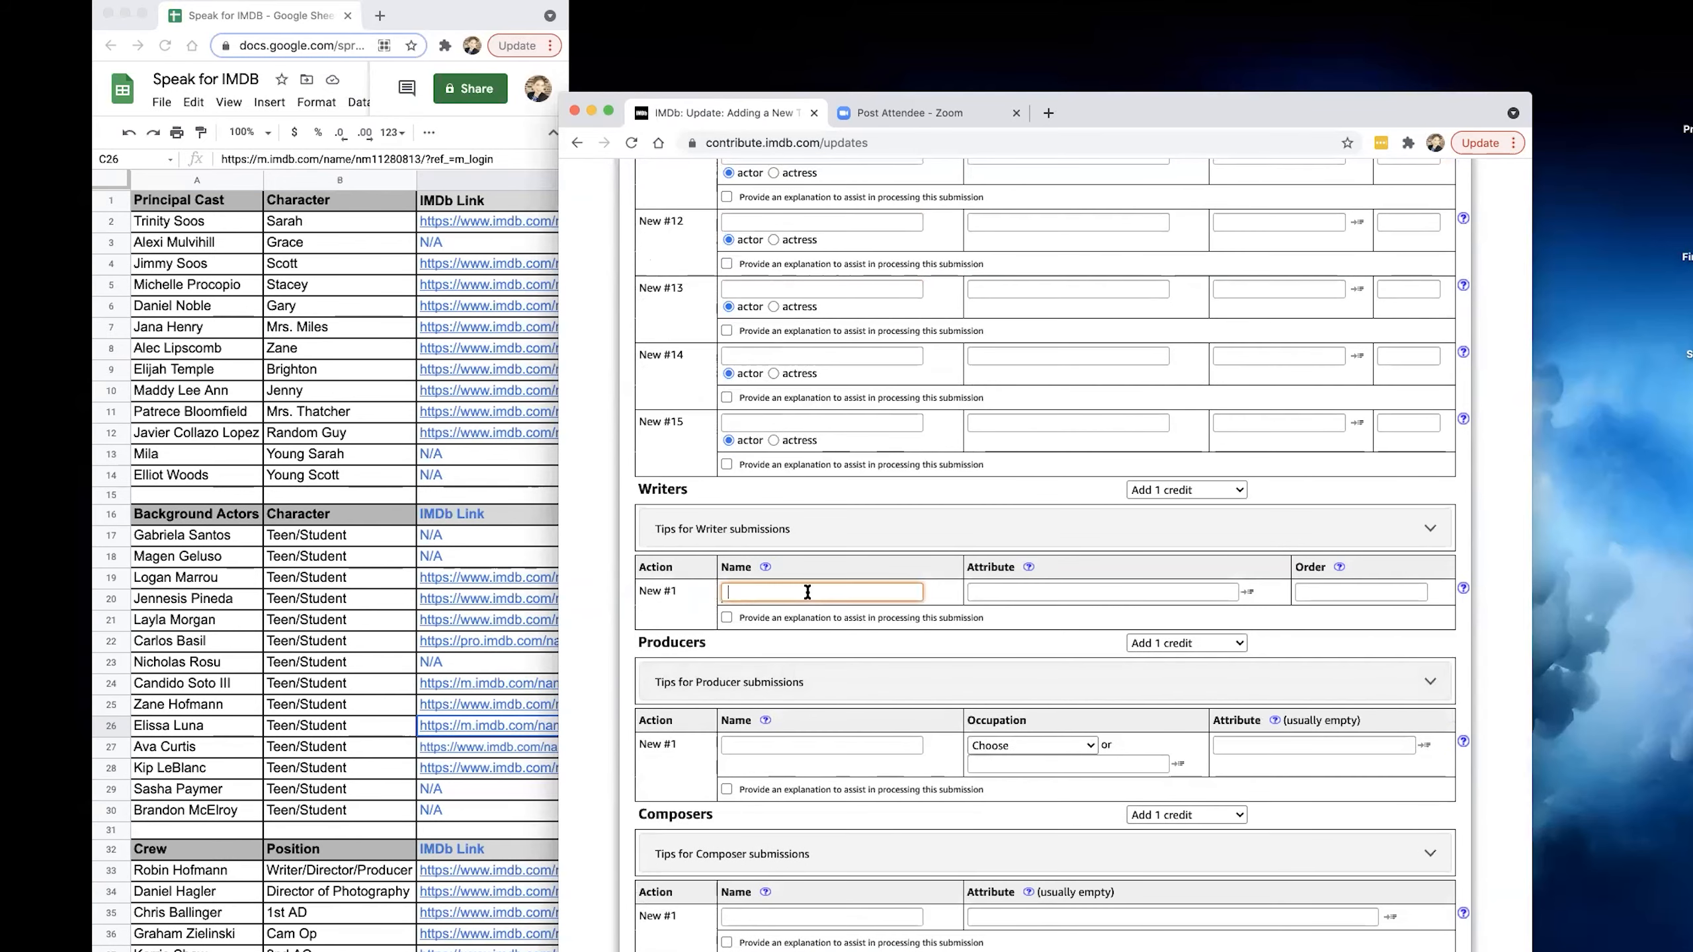
{"action": "type", "text": "Robin Hofmann"}
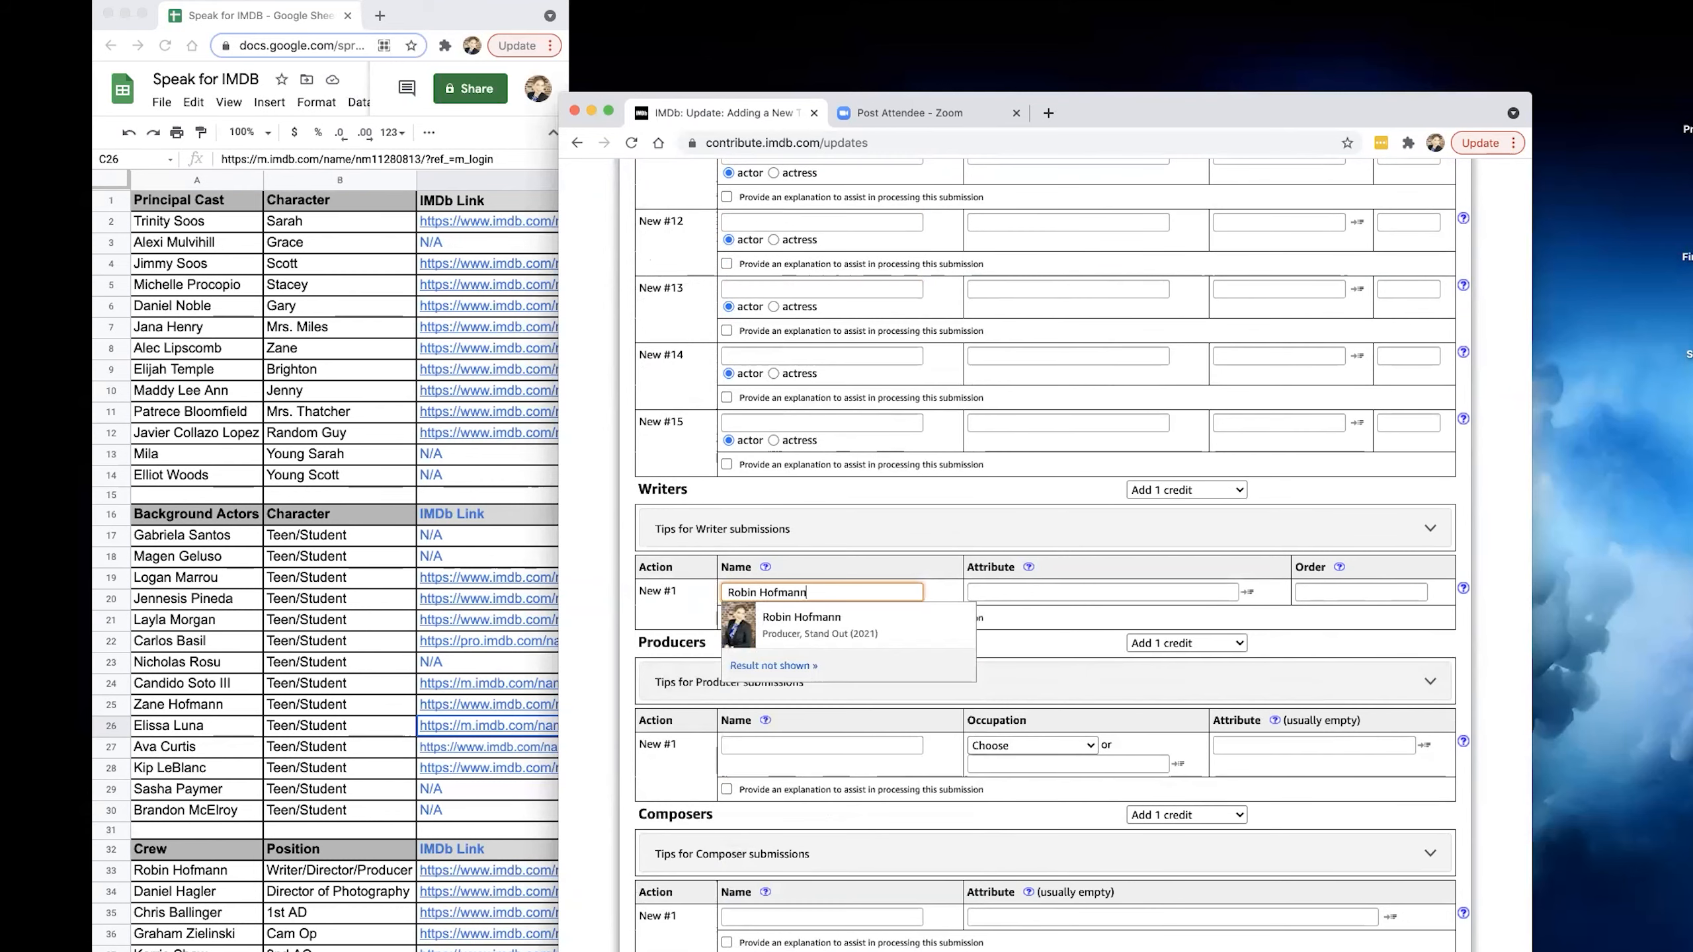
{"action": "left_click", "coordinate": [804, 630]}
Fill the producer credit with the same person as the writer, using the Stand Out (2021) match.
{"action": "scroll", "coordinate": [757, 607], "scroll_direction": "down", "scroll_amount": 3}
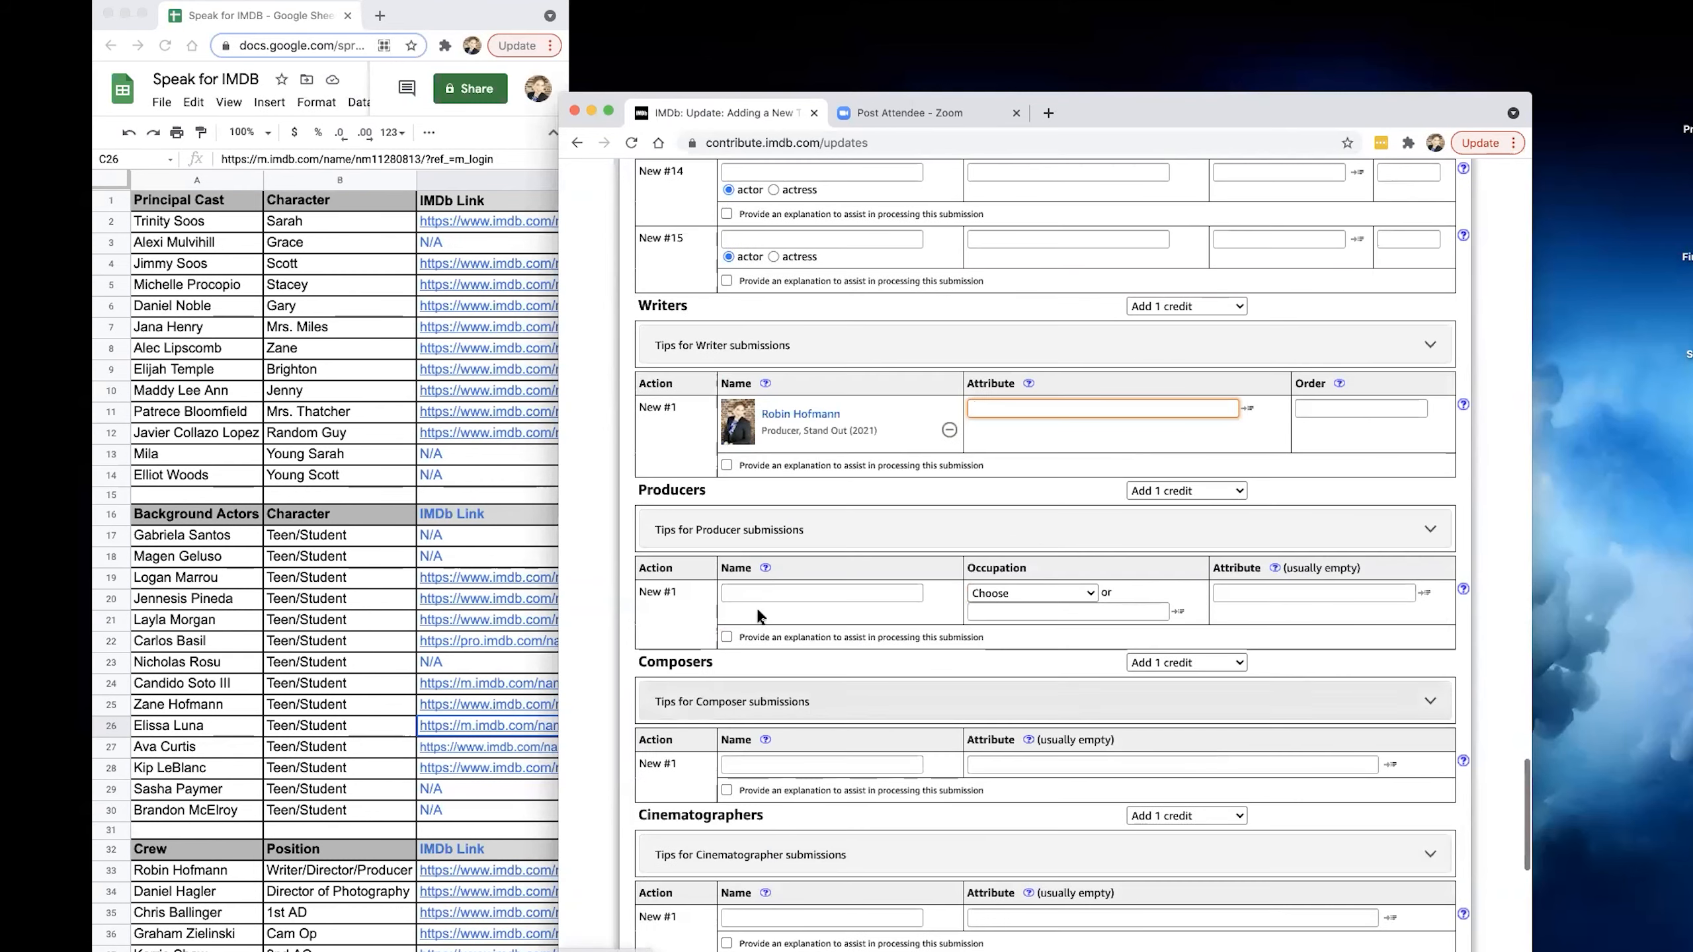
{"action": "left_click", "coordinate": [771, 596]}
{"action": "type", "text": "Robin Hofma"}
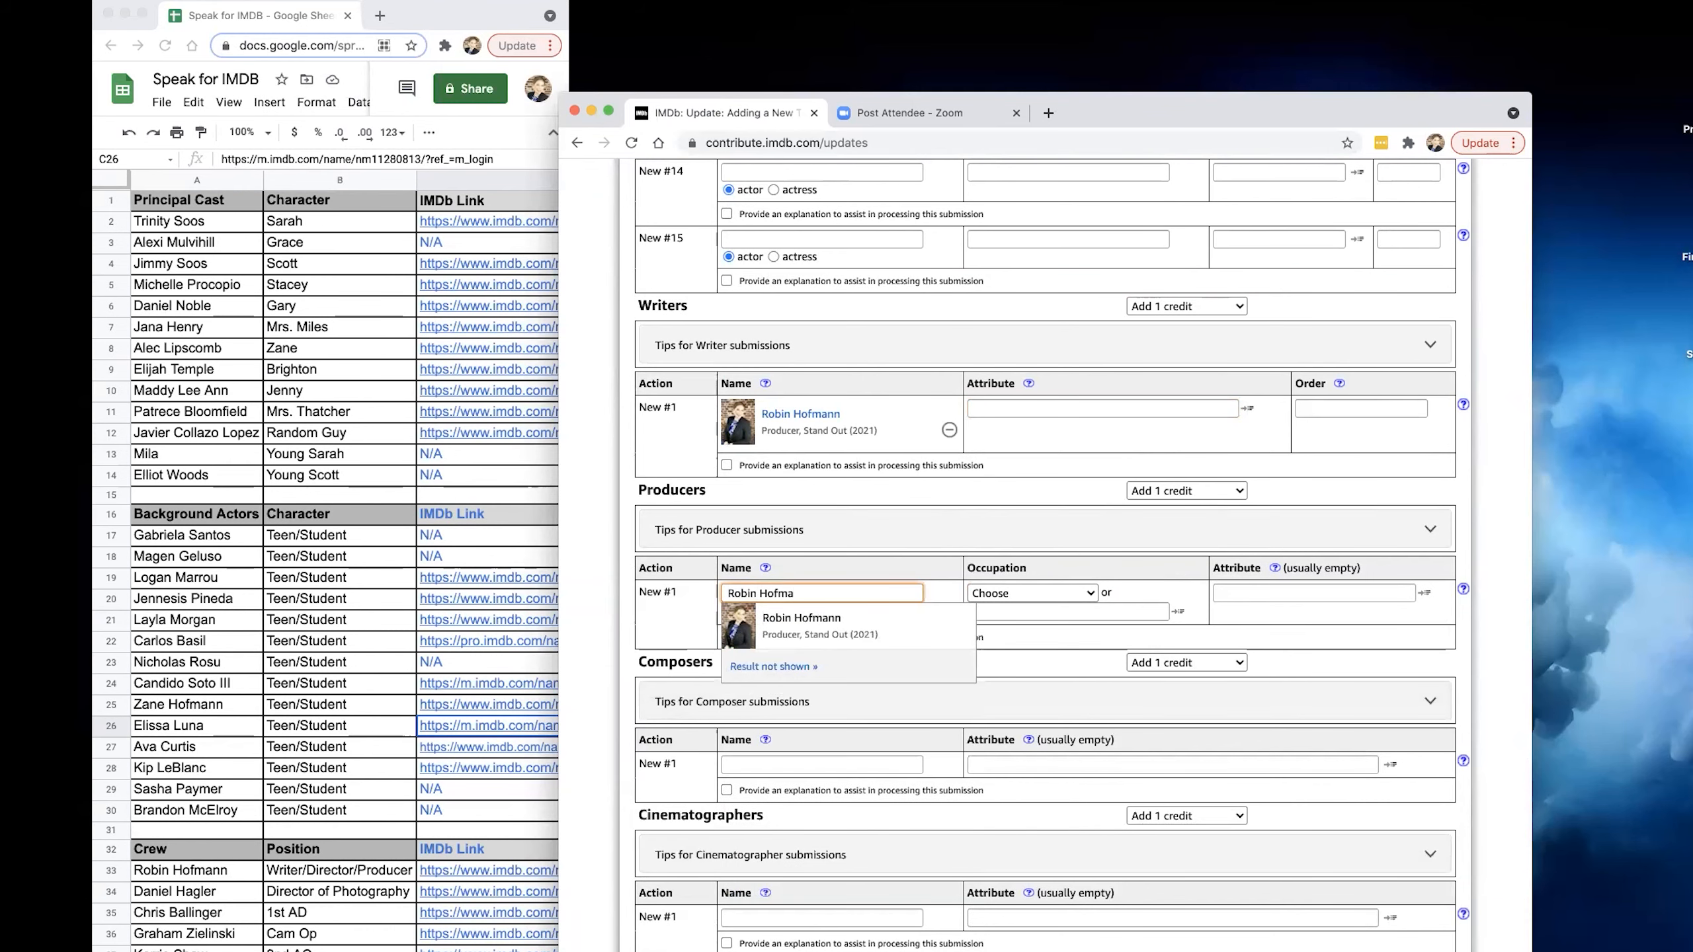
{"action": "left_click", "coordinate": [800, 625]}
Fill the composer credit with the film's composer, matched to the existing entry for Genes (2020).
{"action": "scroll", "coordinate": [775, 760], "scroll_direction": "down", "scroll_amount": 1}
{"action": "left_click", "coordinate": [791, 728]}
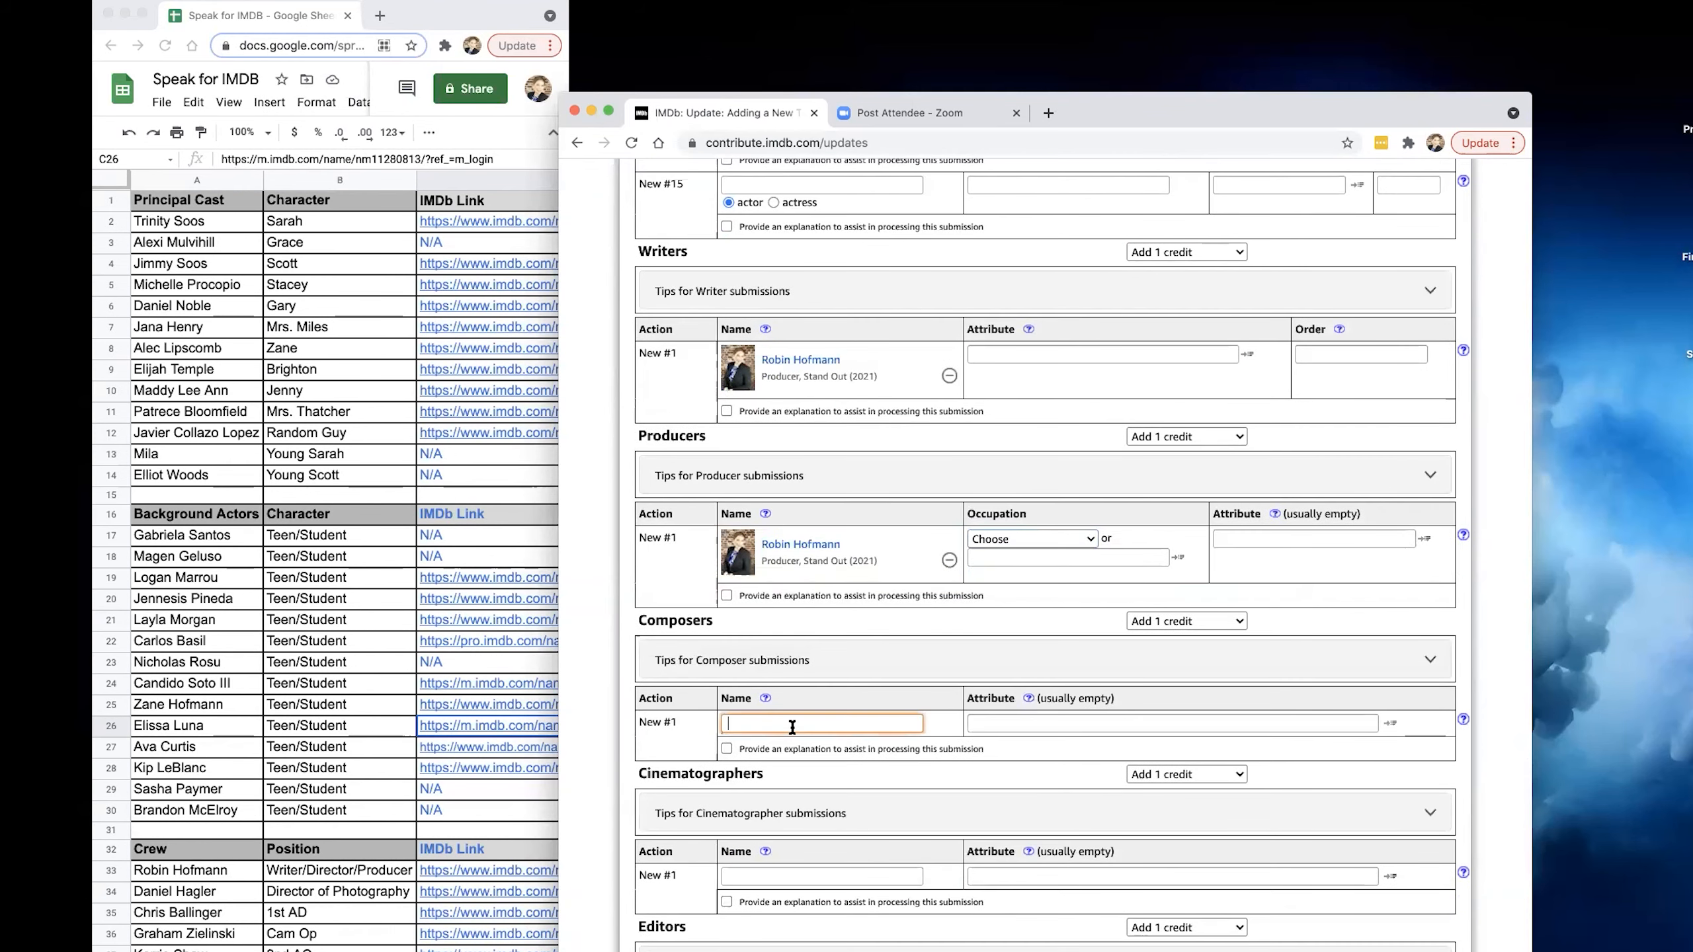
{"action": "type", "text": "Francis"}
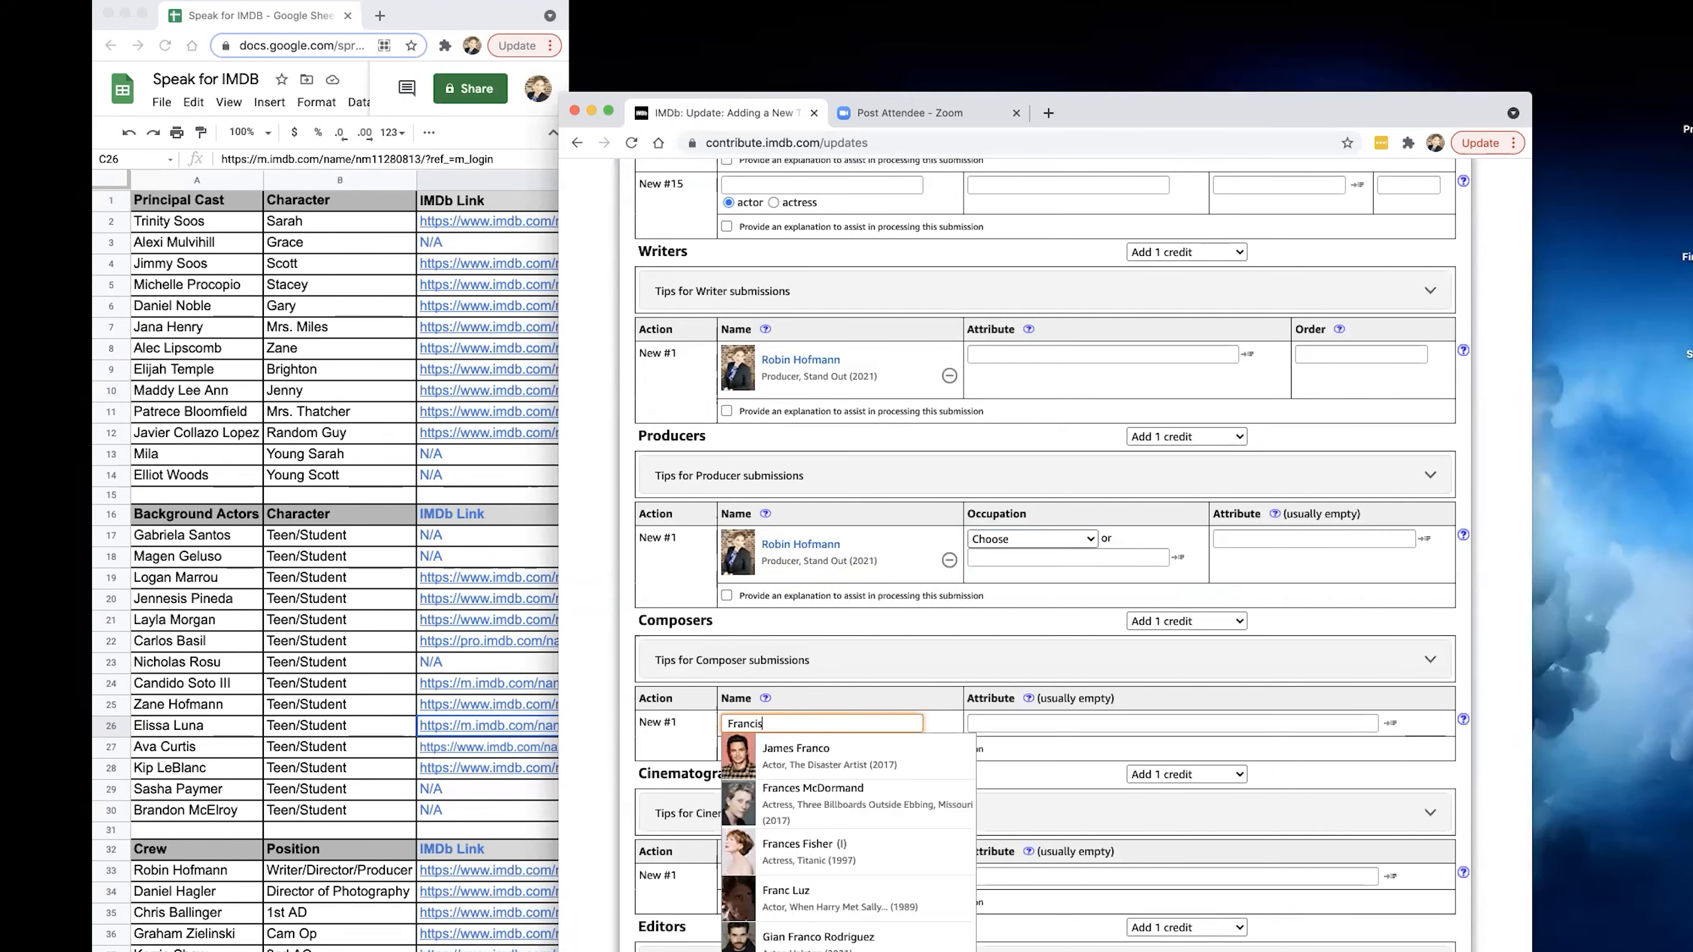
{"action": "type", "text": "co Long"}
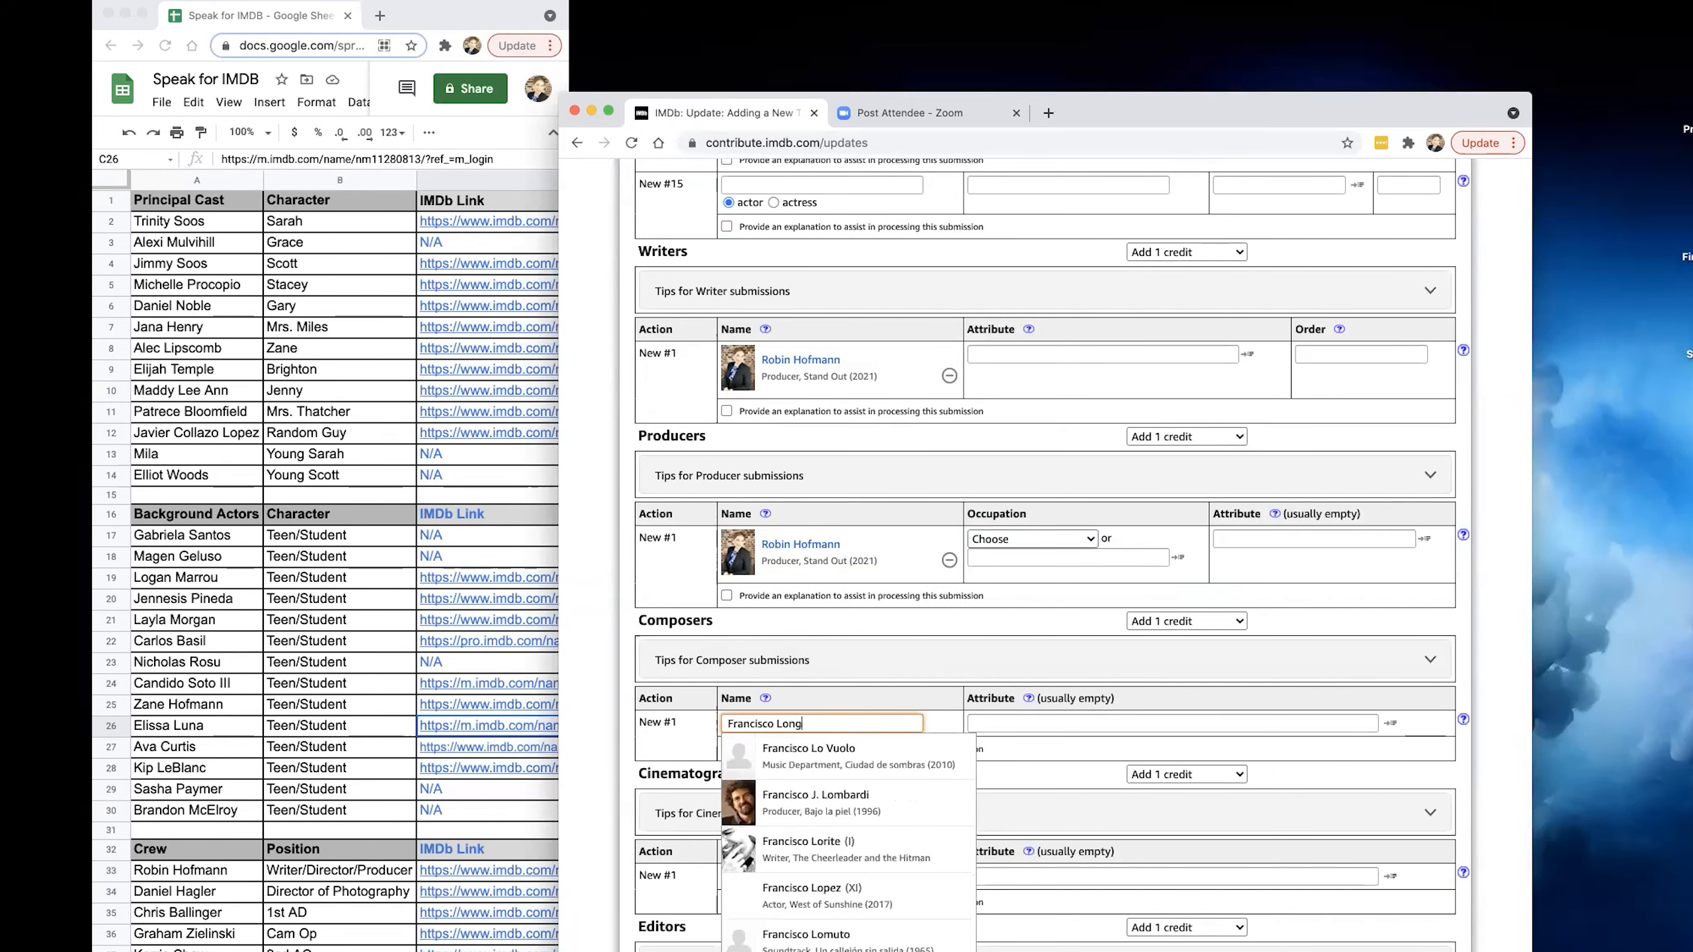
{"action": "left_click", "coordinate": [810, 751]}
Set the Cinematographers category to No change.
{"action": "scroll", "coordinate": [807, 750], "scroll_direction": "down", "scroll_amount": 3}
{"action": "scroll", "coordinate": [805, 748], "scroll_direction": "down", "scroll_amount": 1}
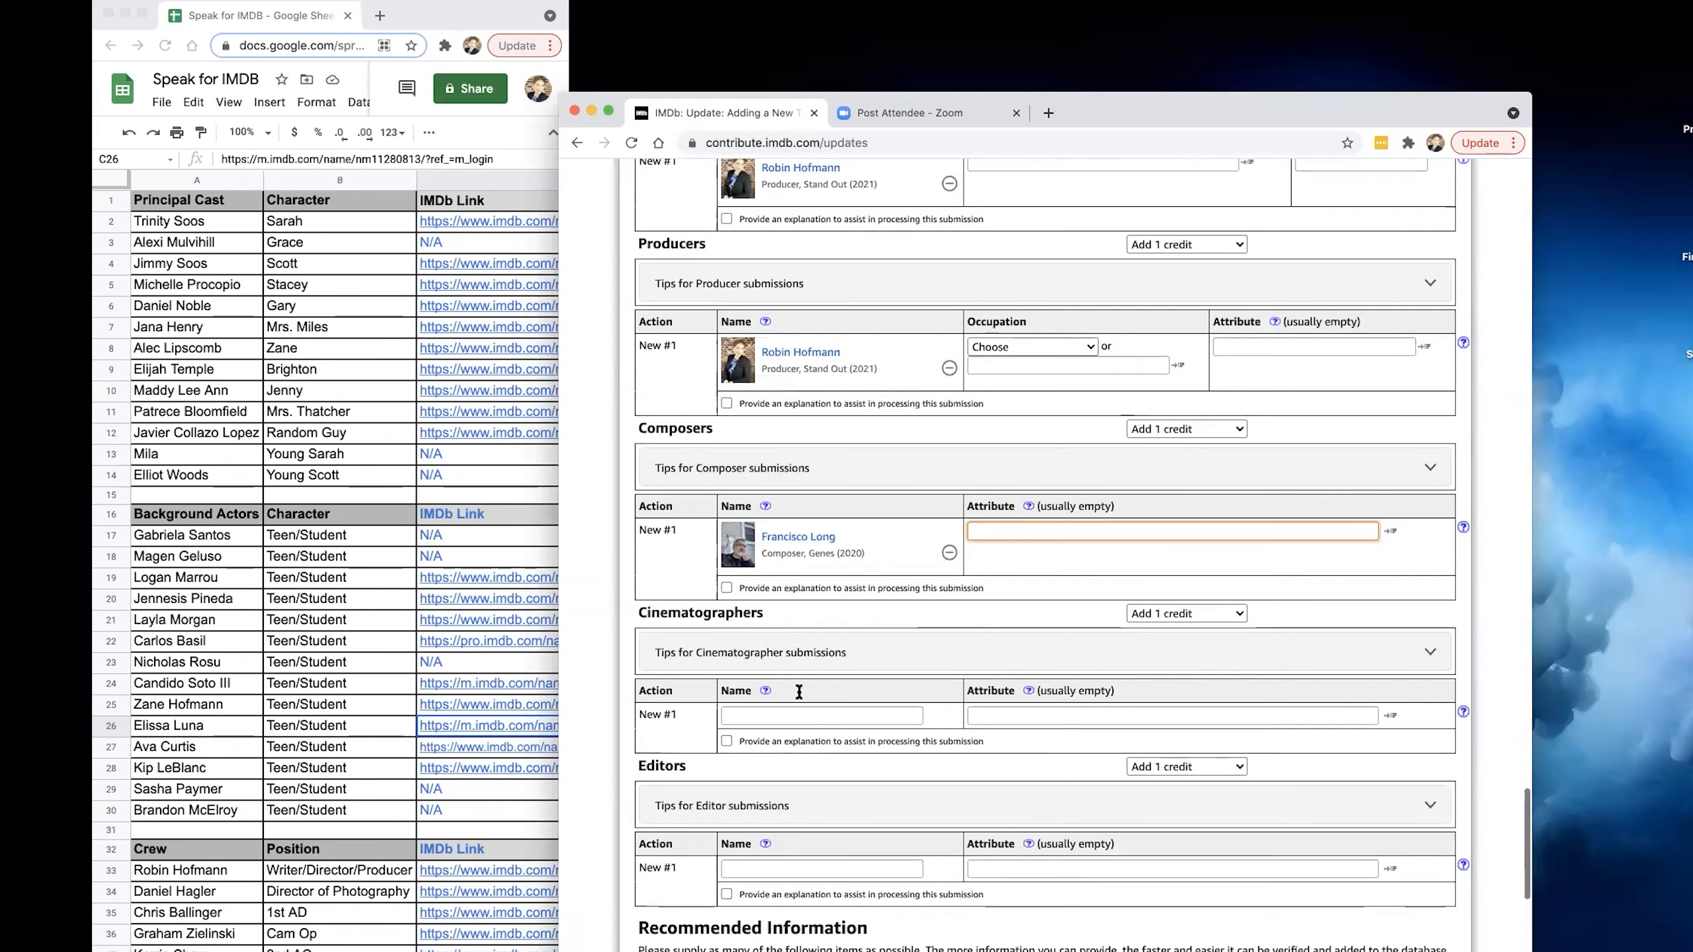
{"action": "left_click", "coordinate": [800, 714]}
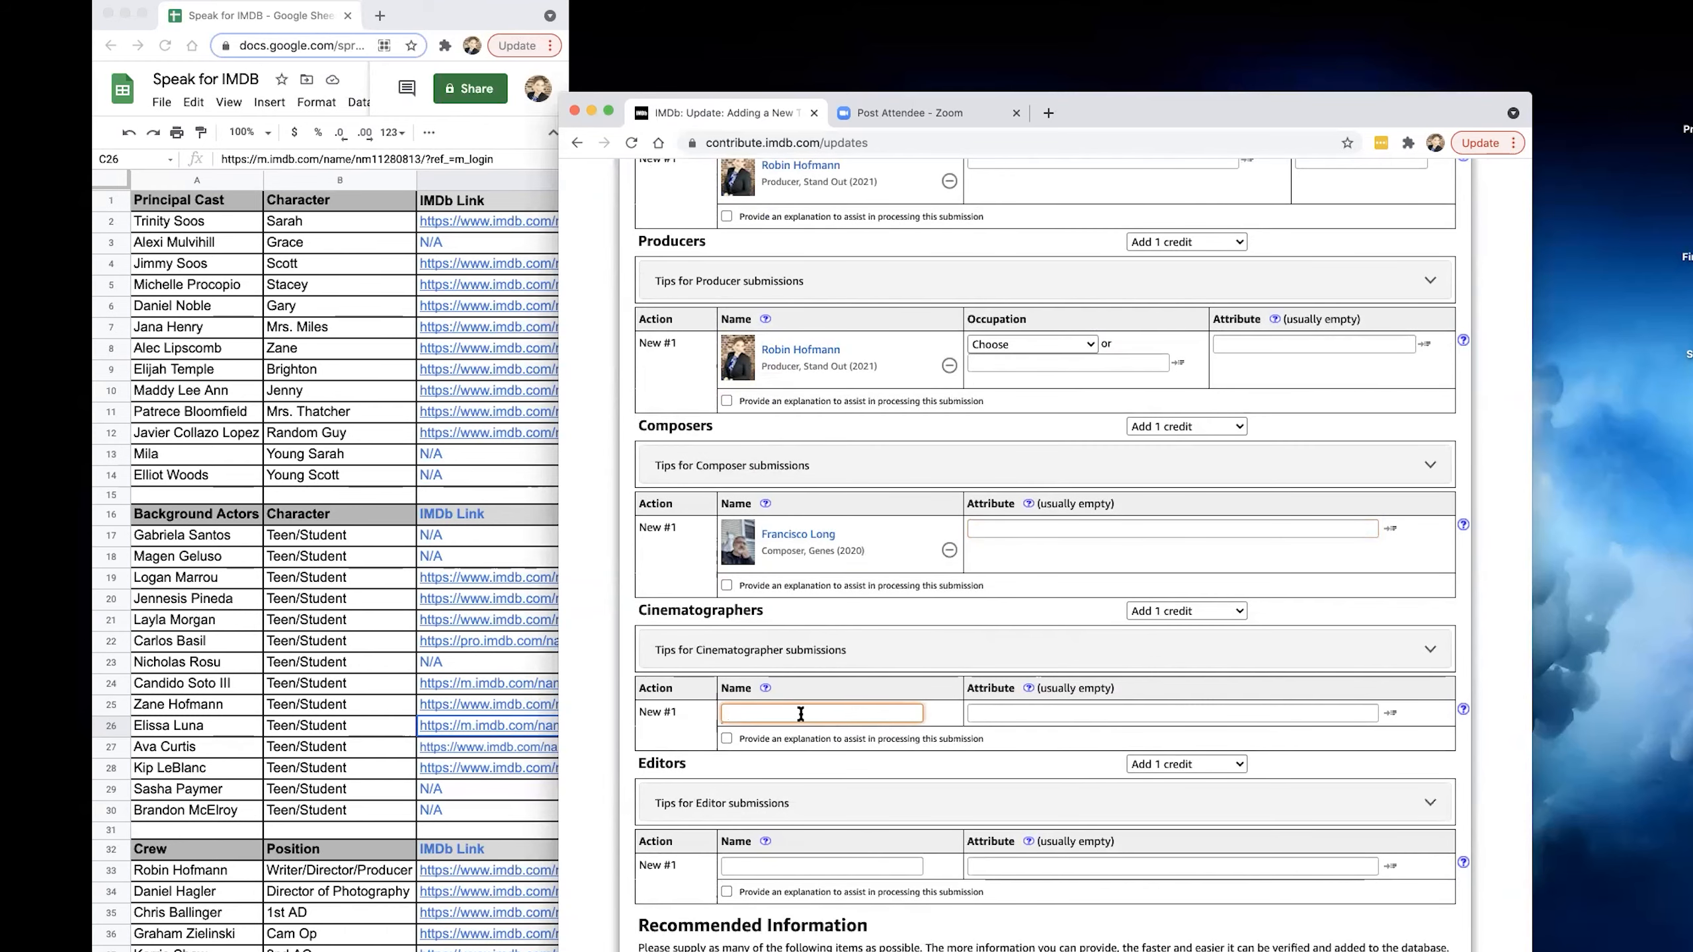
{"action": "left_click", "coordinate": [1173, 611]}
{"action": "left_click", "coordinate": [1173, 588]}
Fill the editor credit with the film's editor, matched to the existing entry for Time Was (2018).
{"action": "scroll", "coordinate": [840, 713], "scroll_direction": "down", "scroll_amount": 4}
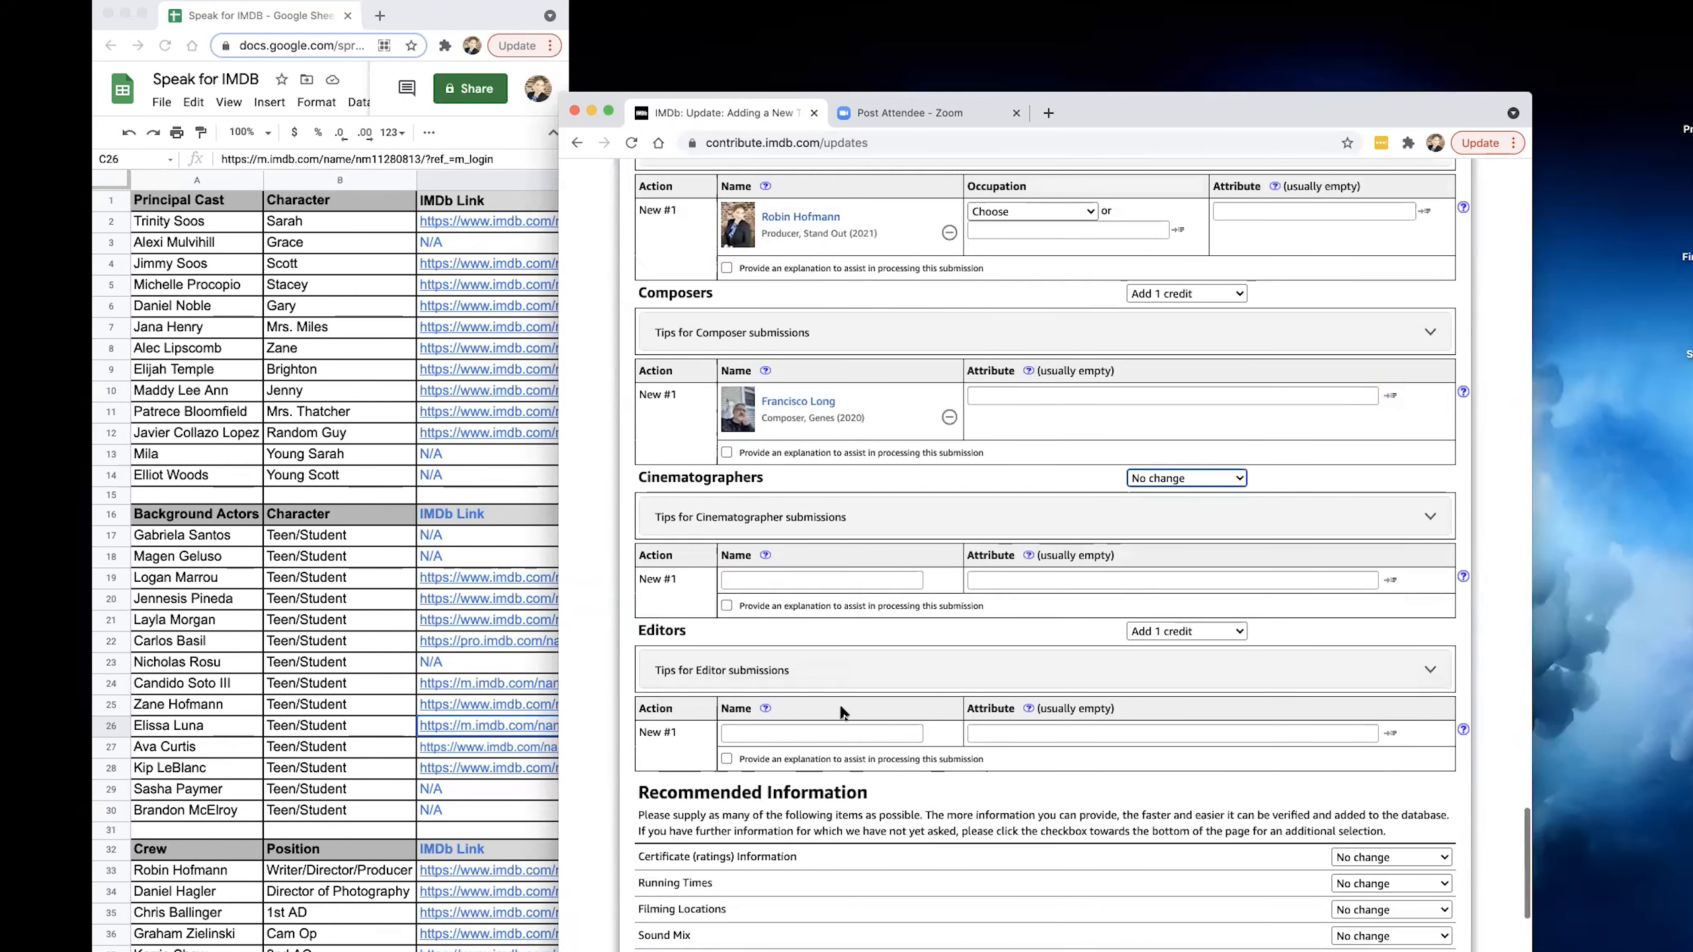
{"action": "left_click", "coordinate": [826, 734]}
{"action": "type", "text": "John Vonm"}
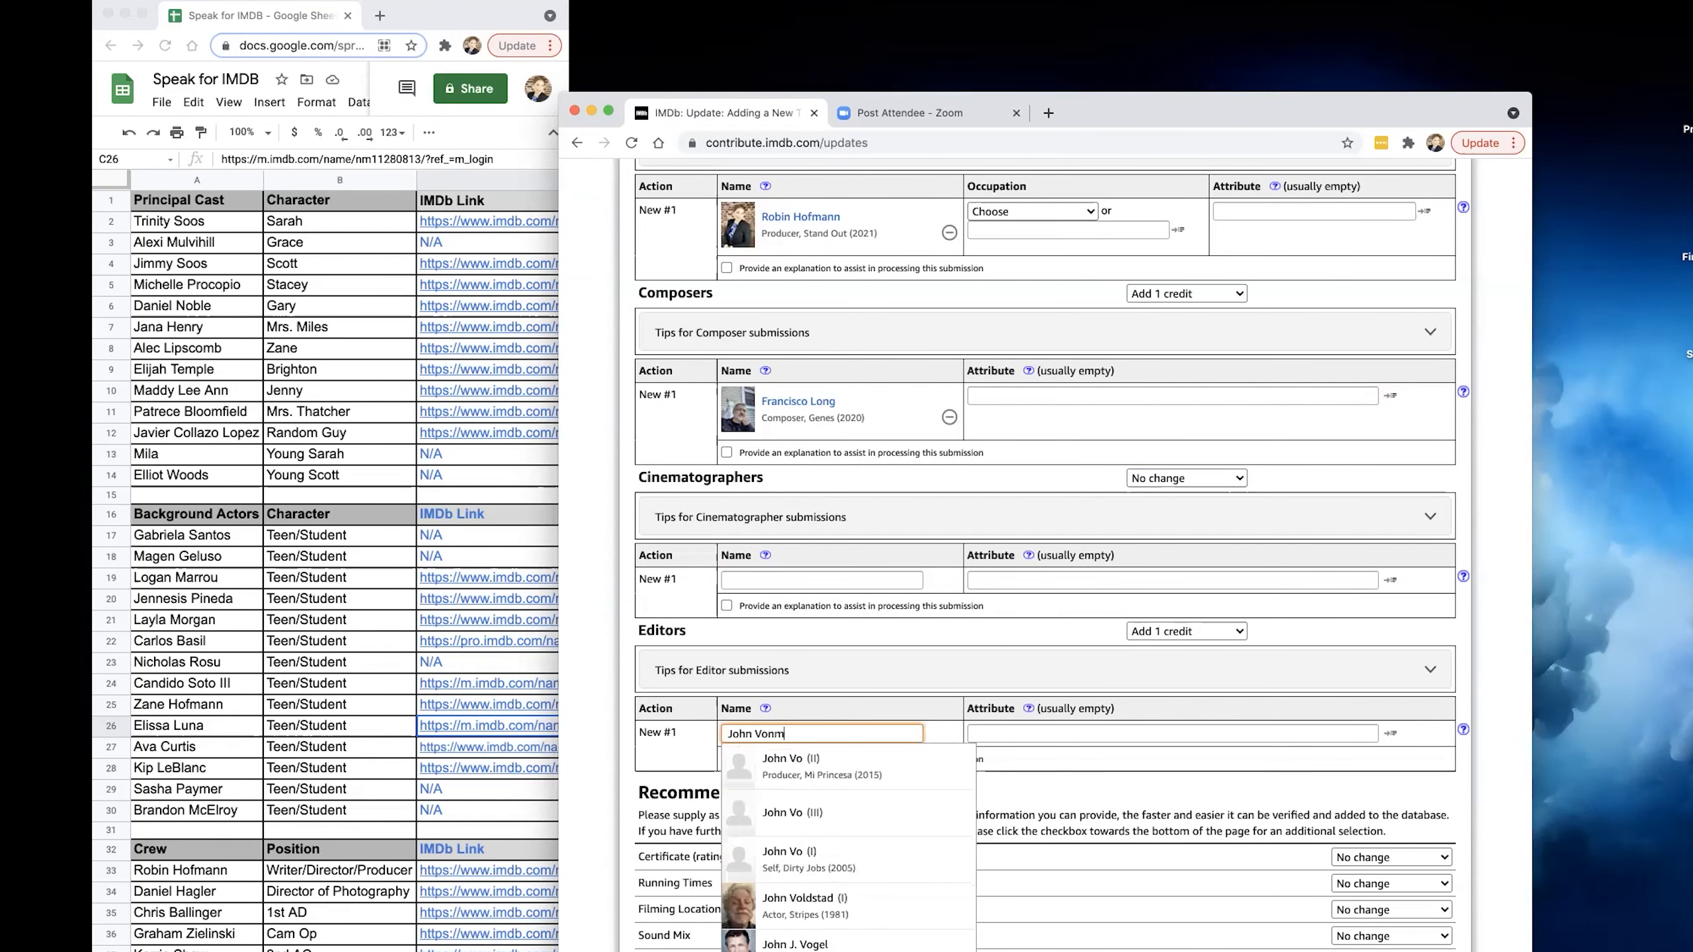
{"action": "type", "text": "uti"}
{"action": "left_click", "coordinate": [812, 763]}
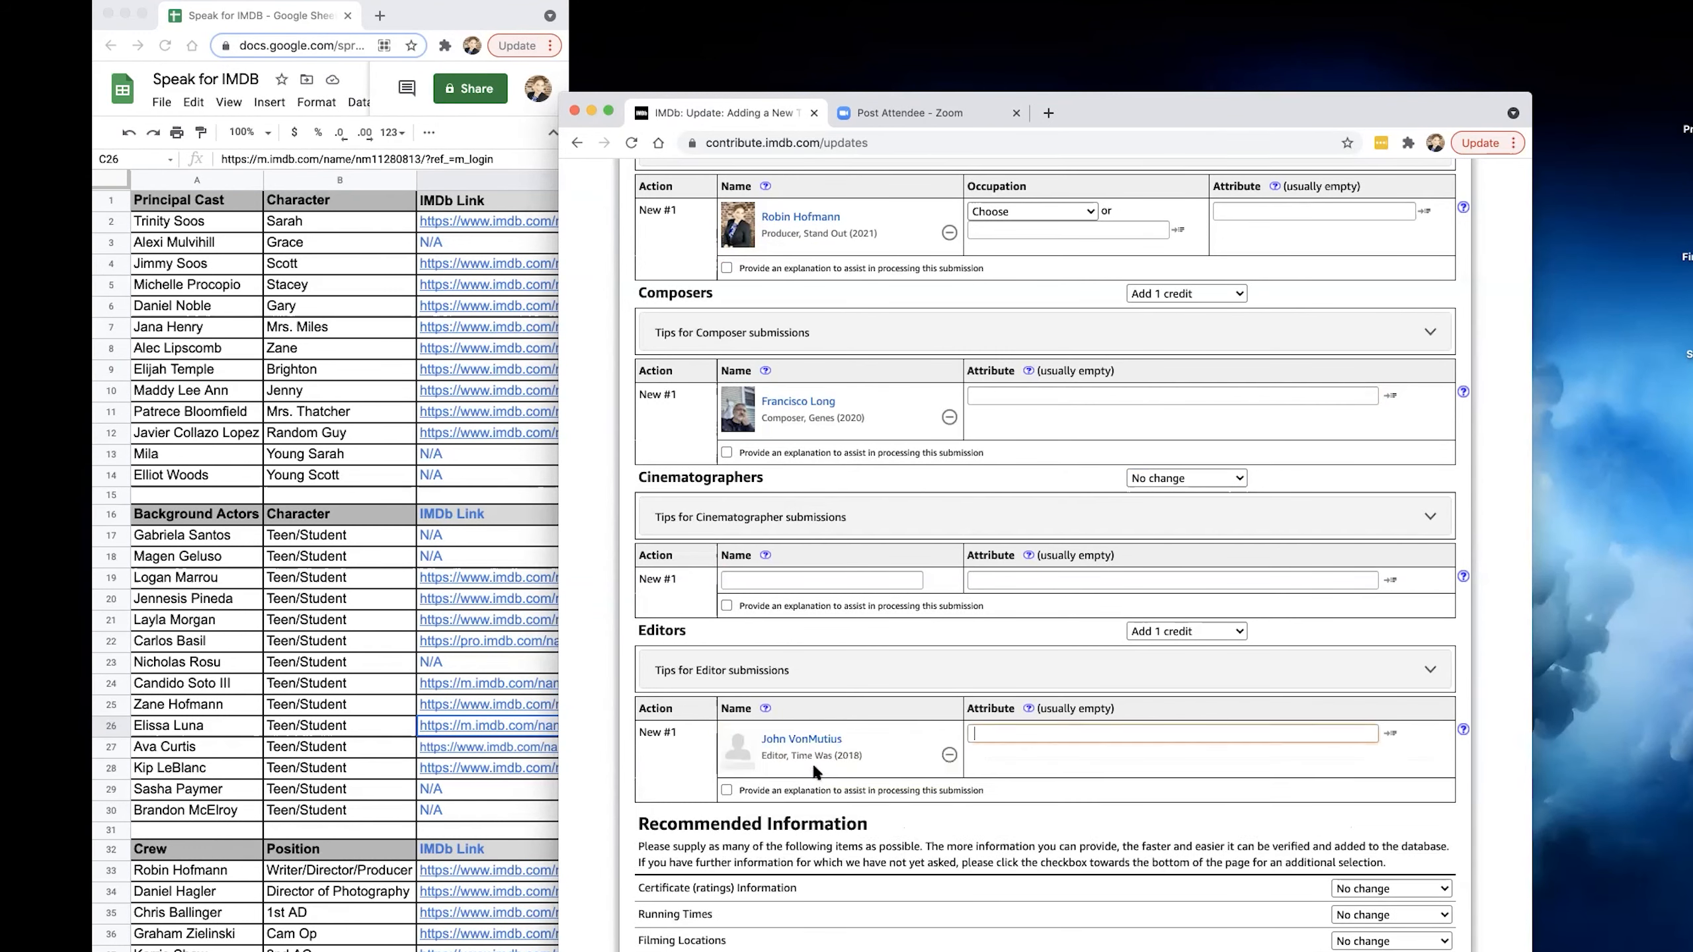
Re-check the updates with the added writer, producer, composer and editor credits.
{"action": "scroll", "coordinate": [814, 763], "scroll_direction": "down", "scroll_amount": 3}
{"action": "scroll", "coordinate": [814, 763], "scroll_direction": "down", "scroll_amount": 3}
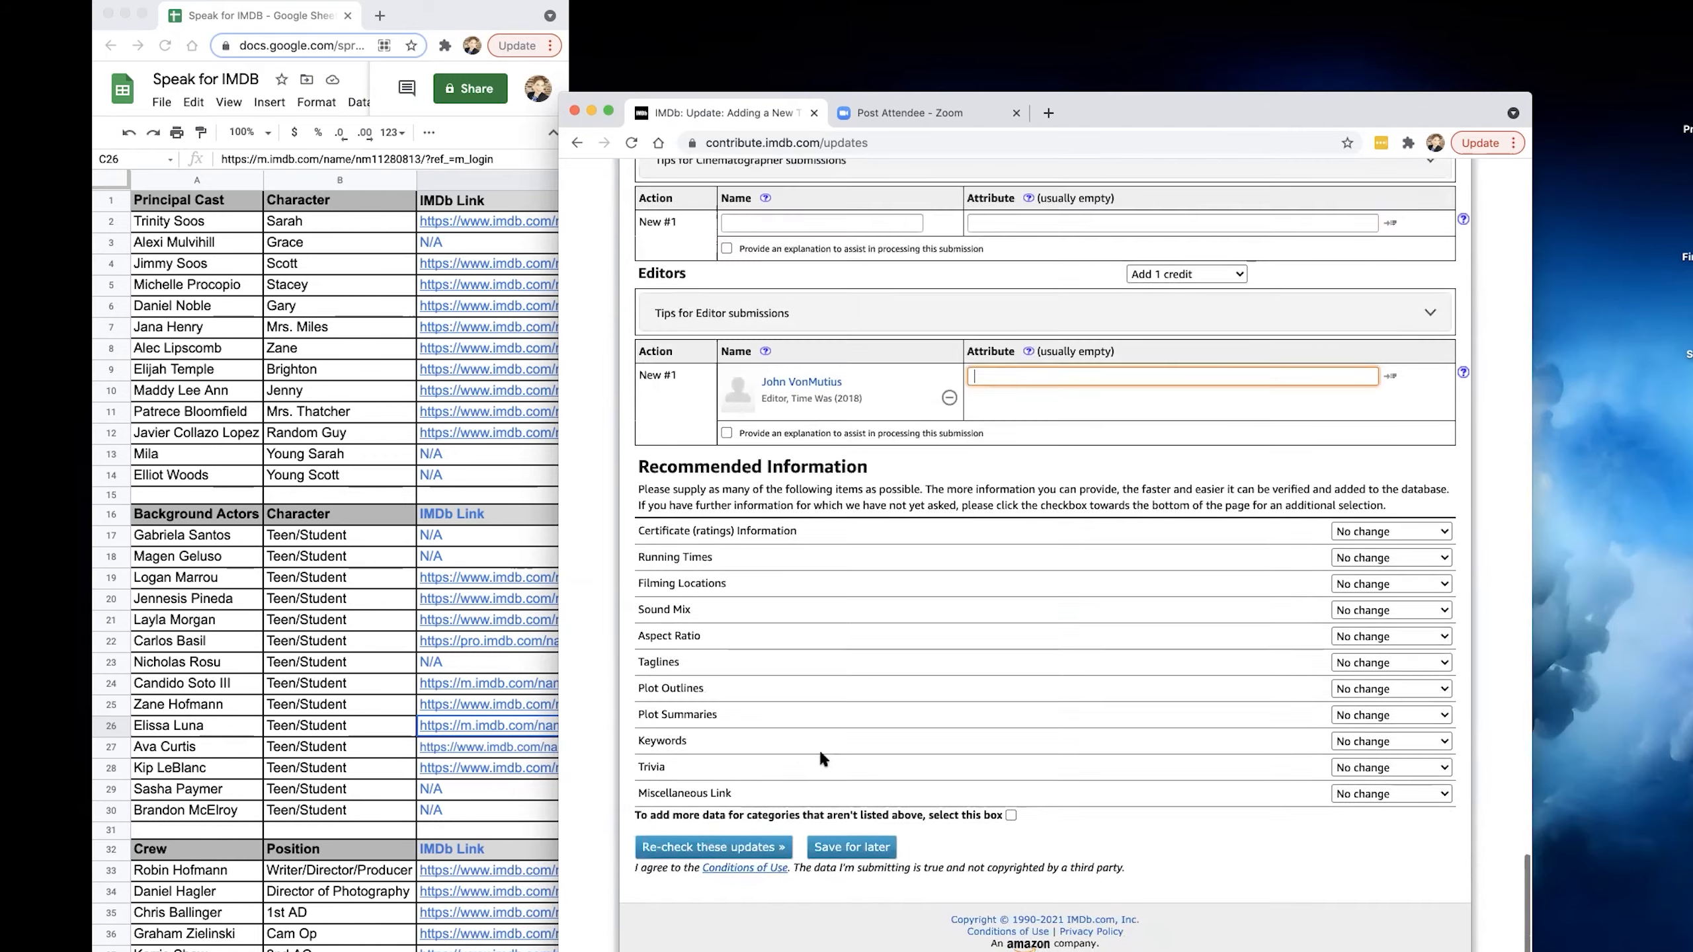
{"action": "left_click", "coordinate": [704, 848]}
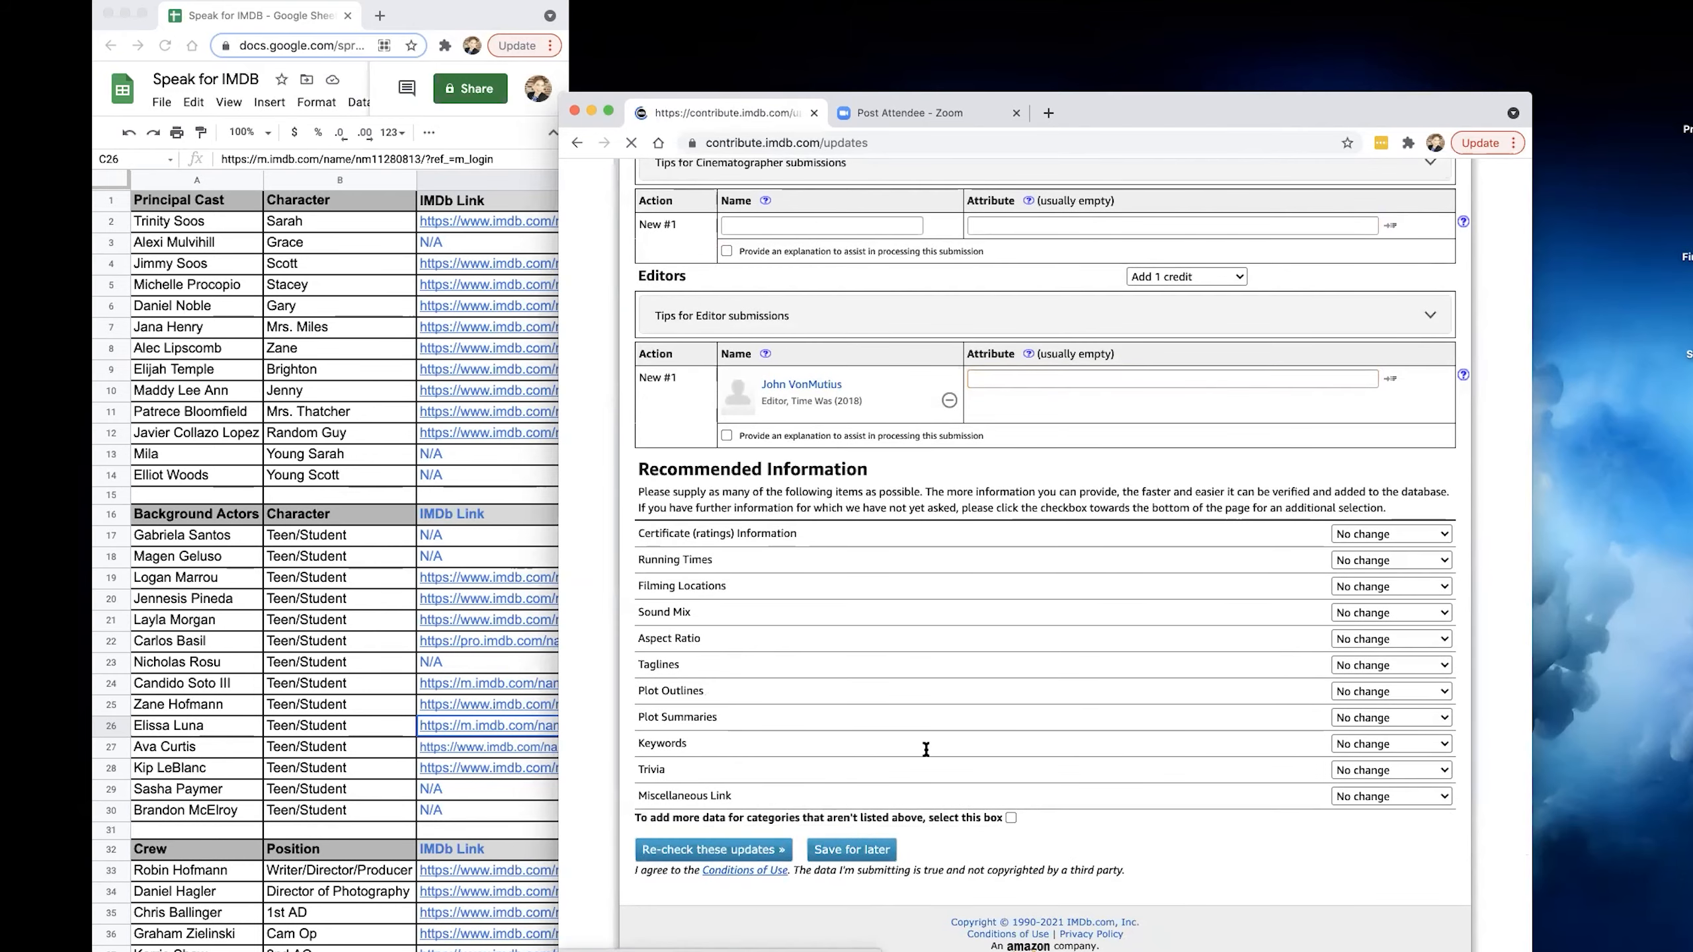
{"action": "scroll", "coordinate": [968, 721], "scroll_direction": "down", "scroll_amount": 6}
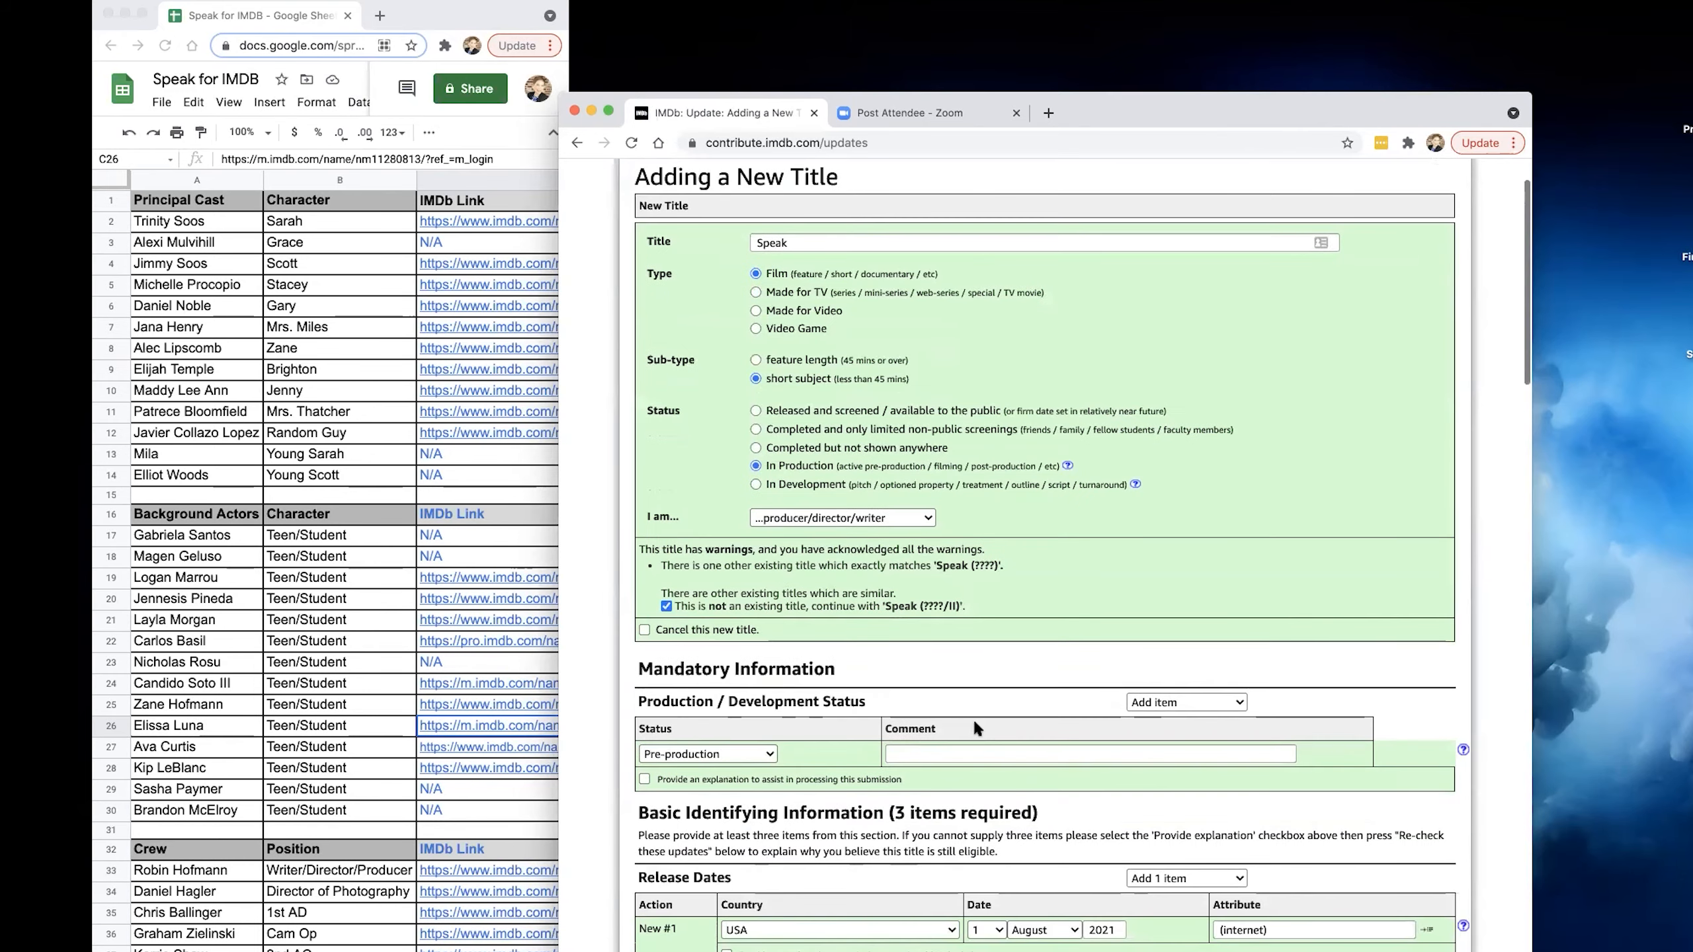
Match the rejected producer credit to the filmmaker's existing entry for Stand Out (2021) and set its occupation to producer.
{"action": "scroll", "coordinate": [973, 718], "scroll_direction": "down", "scroll_amount": 11}
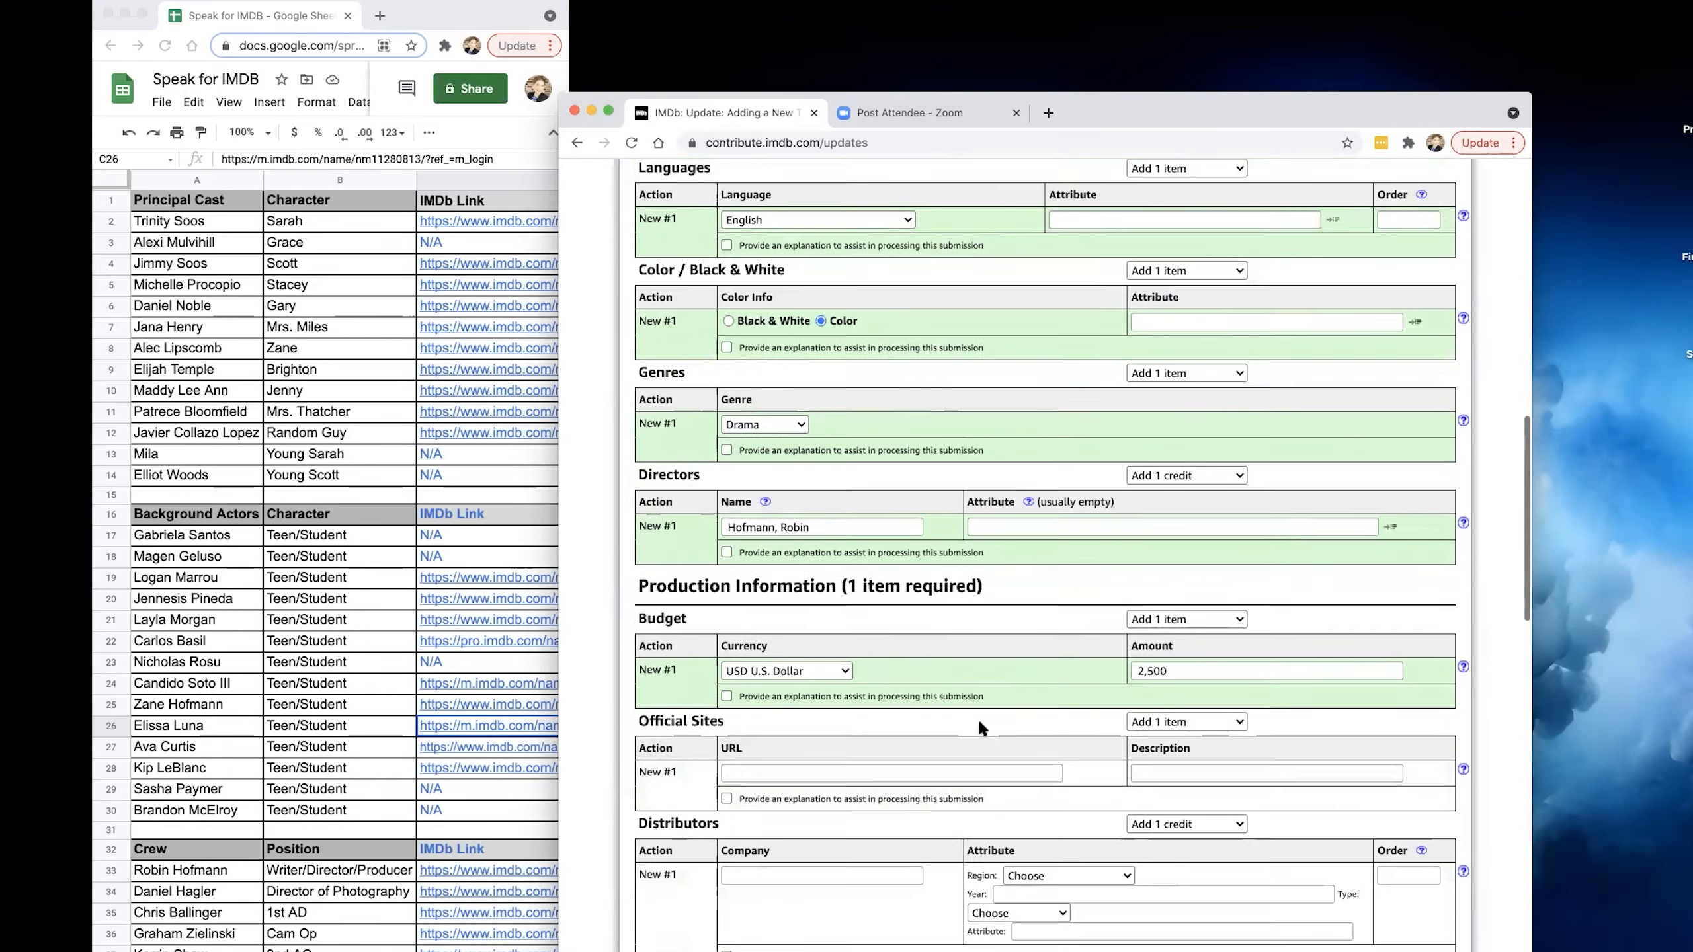
{"action": "scroll", "coordinate": [980, 723], "scroll_direction": "down", "scroll_amount": 9}
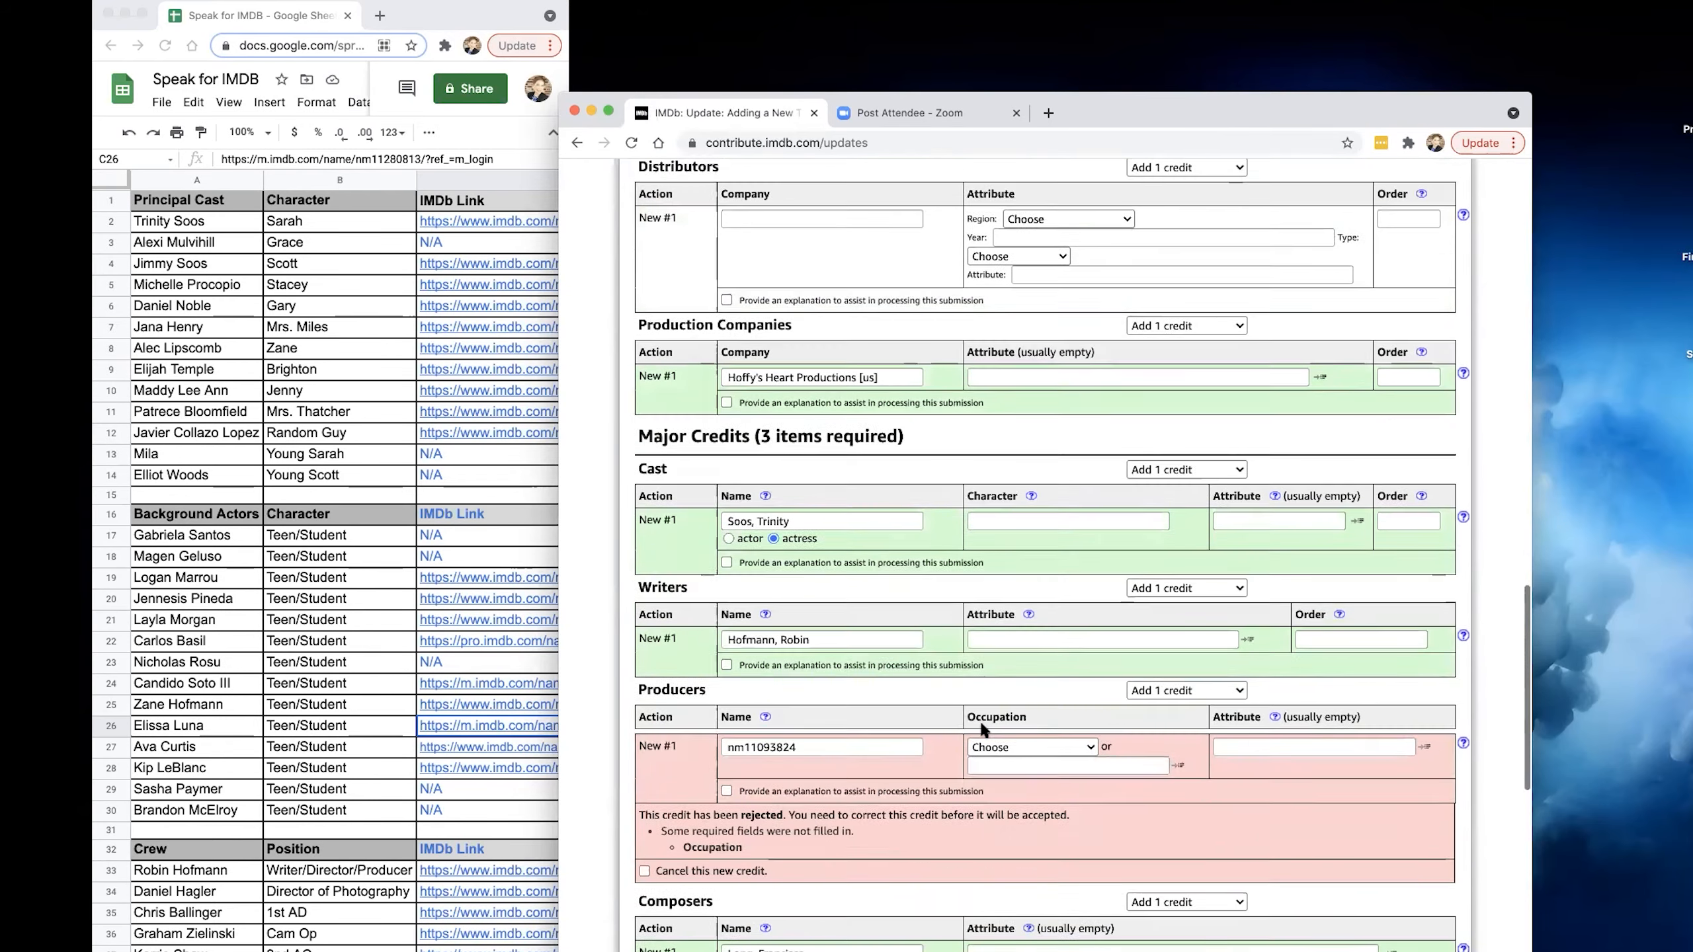
{"action": "scroll", "coordinate": [982, 724], "scroll_direction": "down", "scroll_amount": 1}
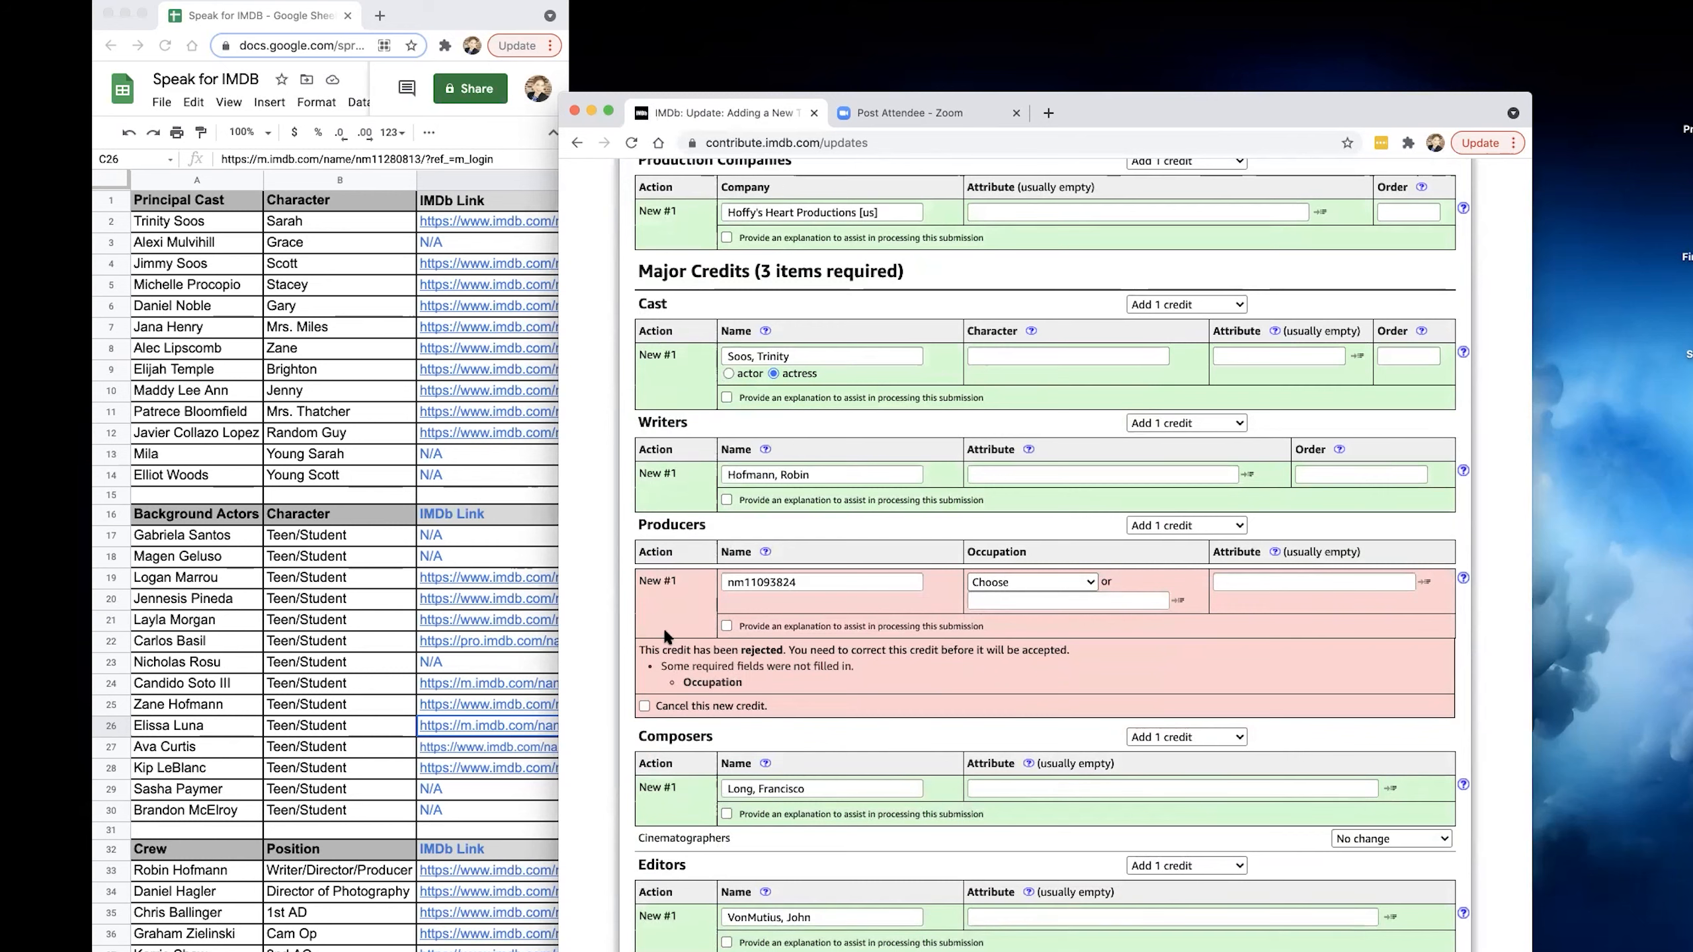
{"action": "left_click", "coordinate": [847, 592]}
{"action": "left_click", "coordinate": [830, 613]}
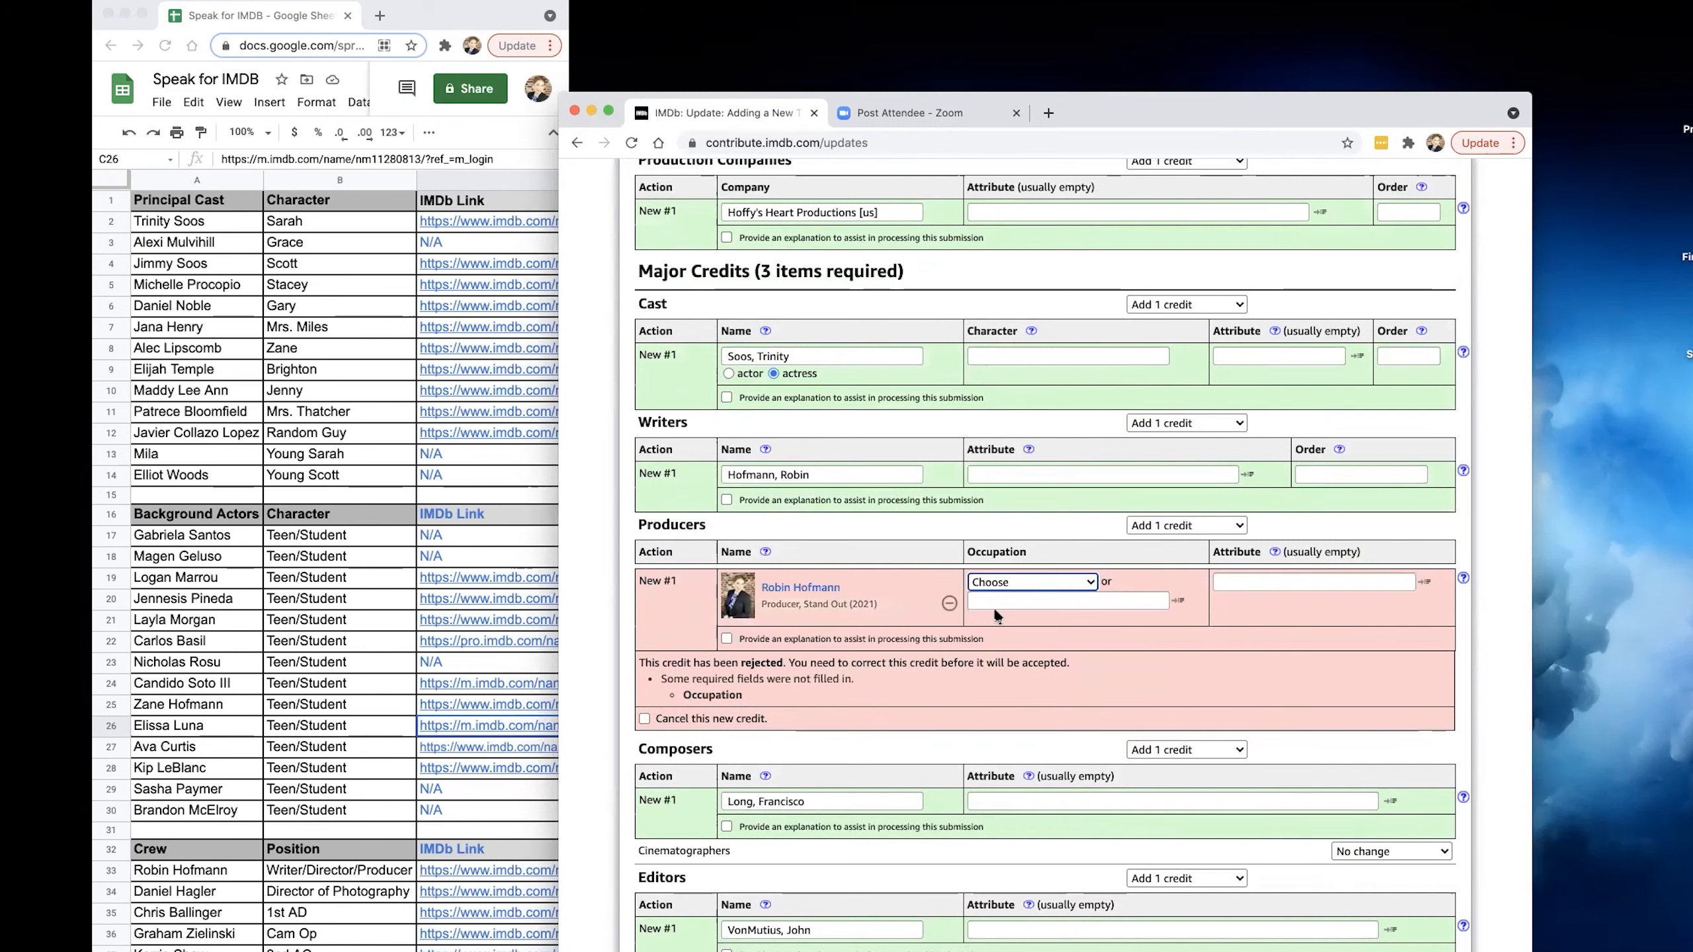
{"action": "left_click", "coordinate": [1048, 583]}
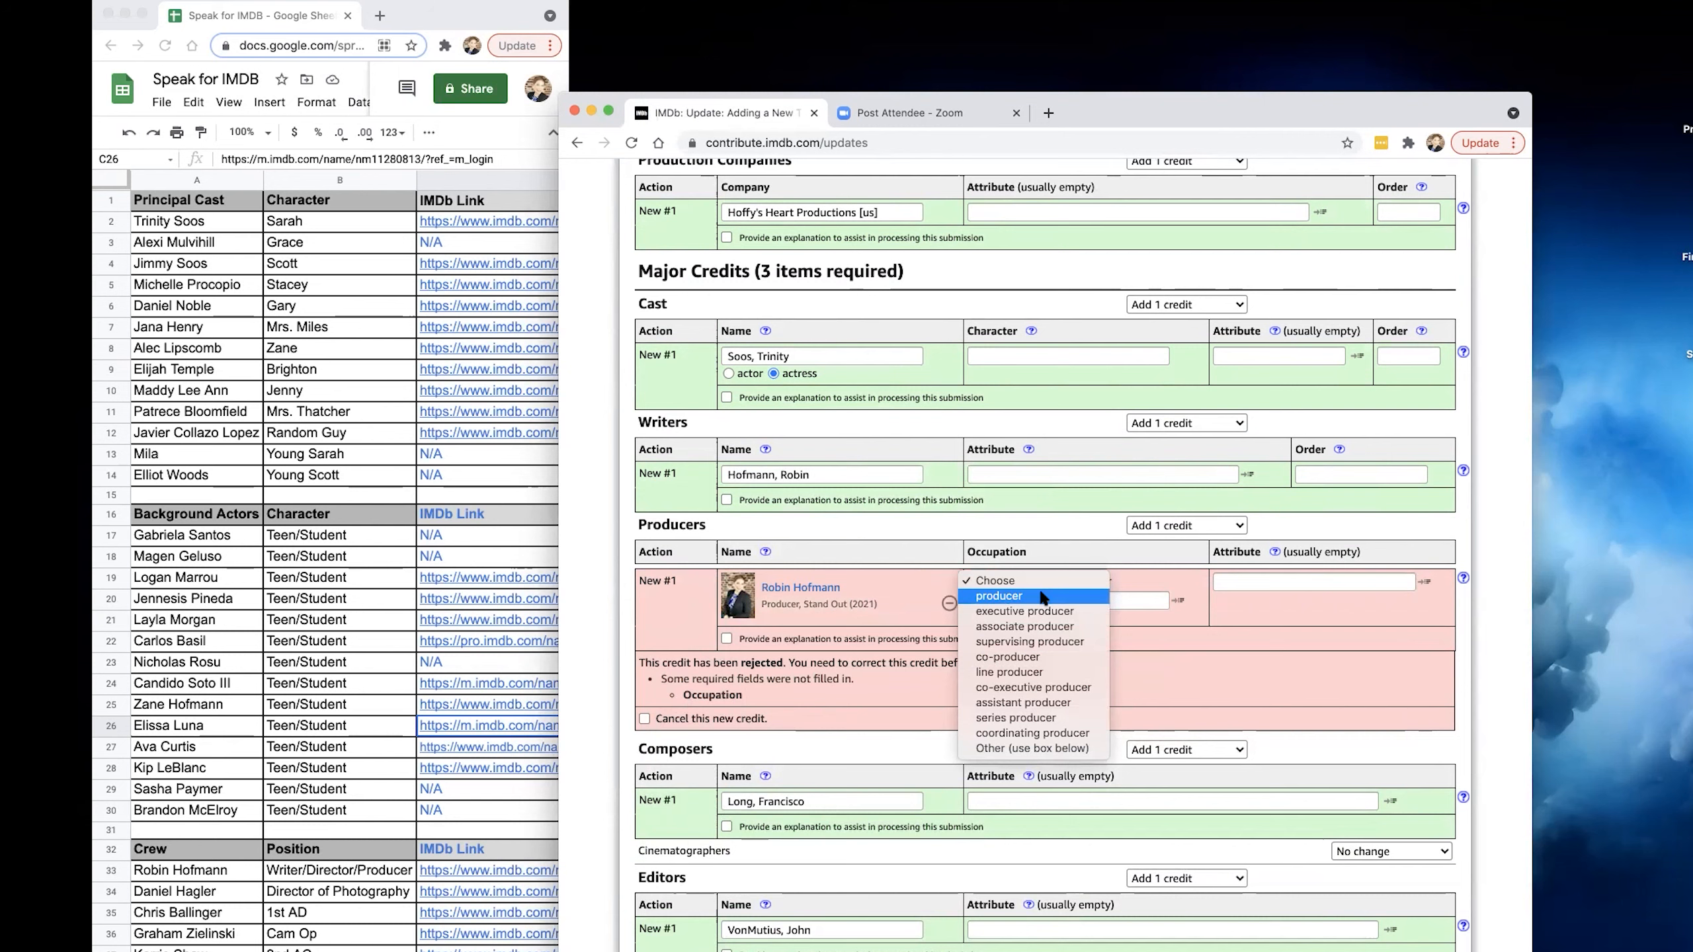
{"action": "left_click", "coordinate": [1041, 595]}
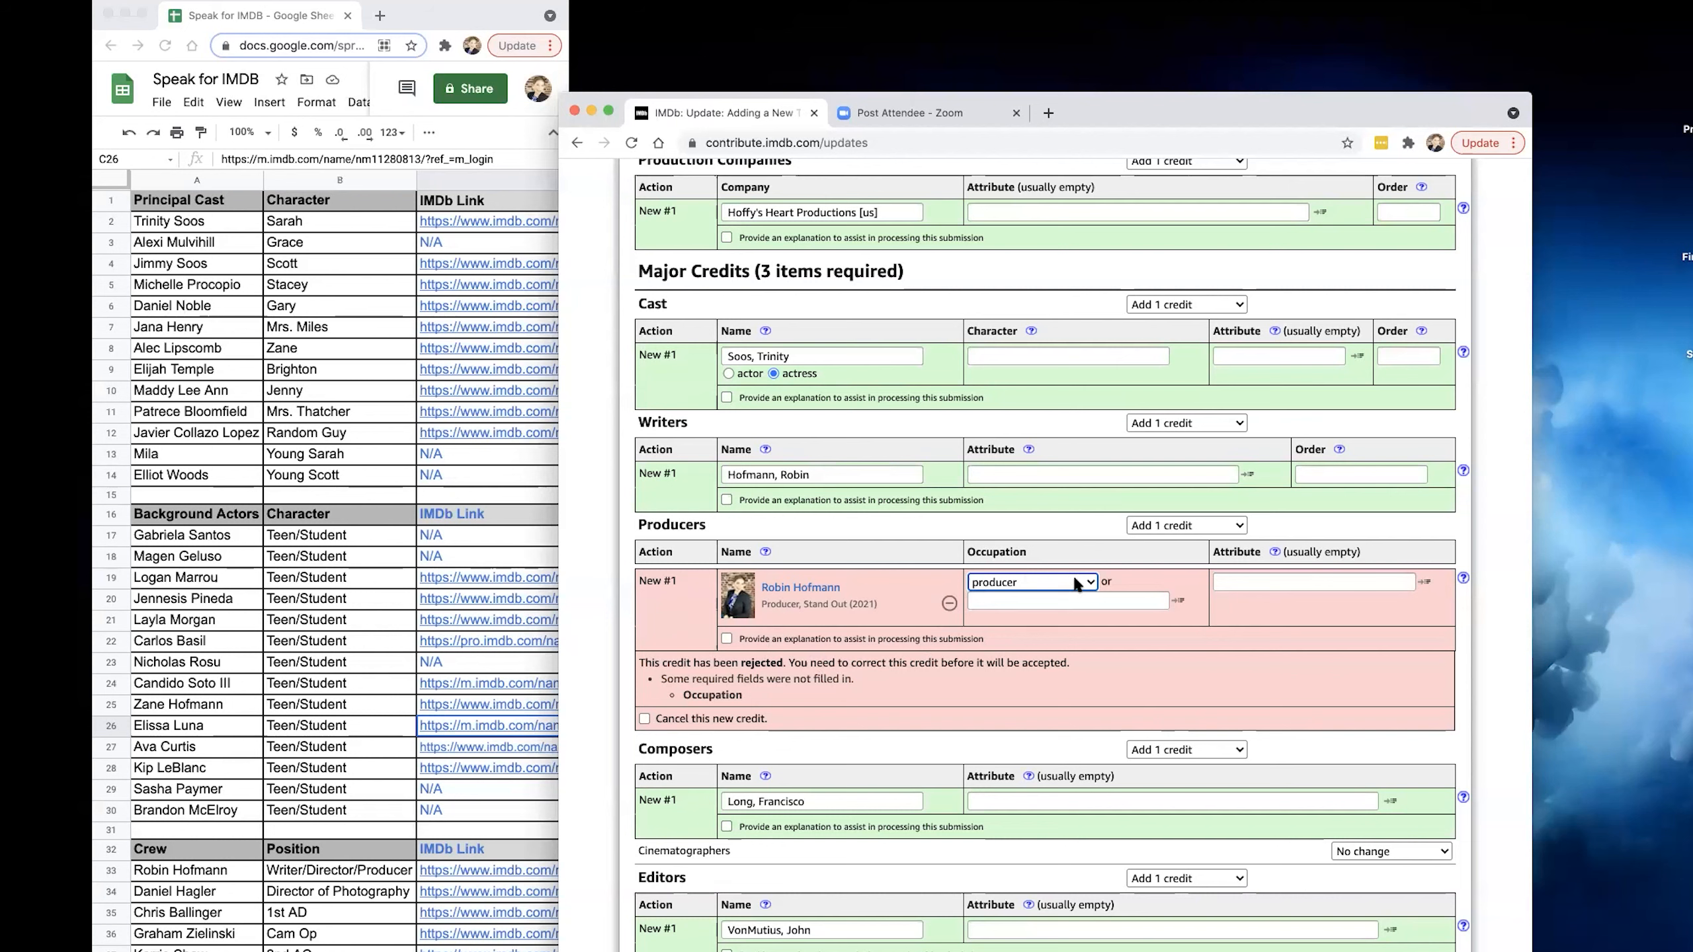
{"action": "left_click", "coordinate": [1088, 582]}
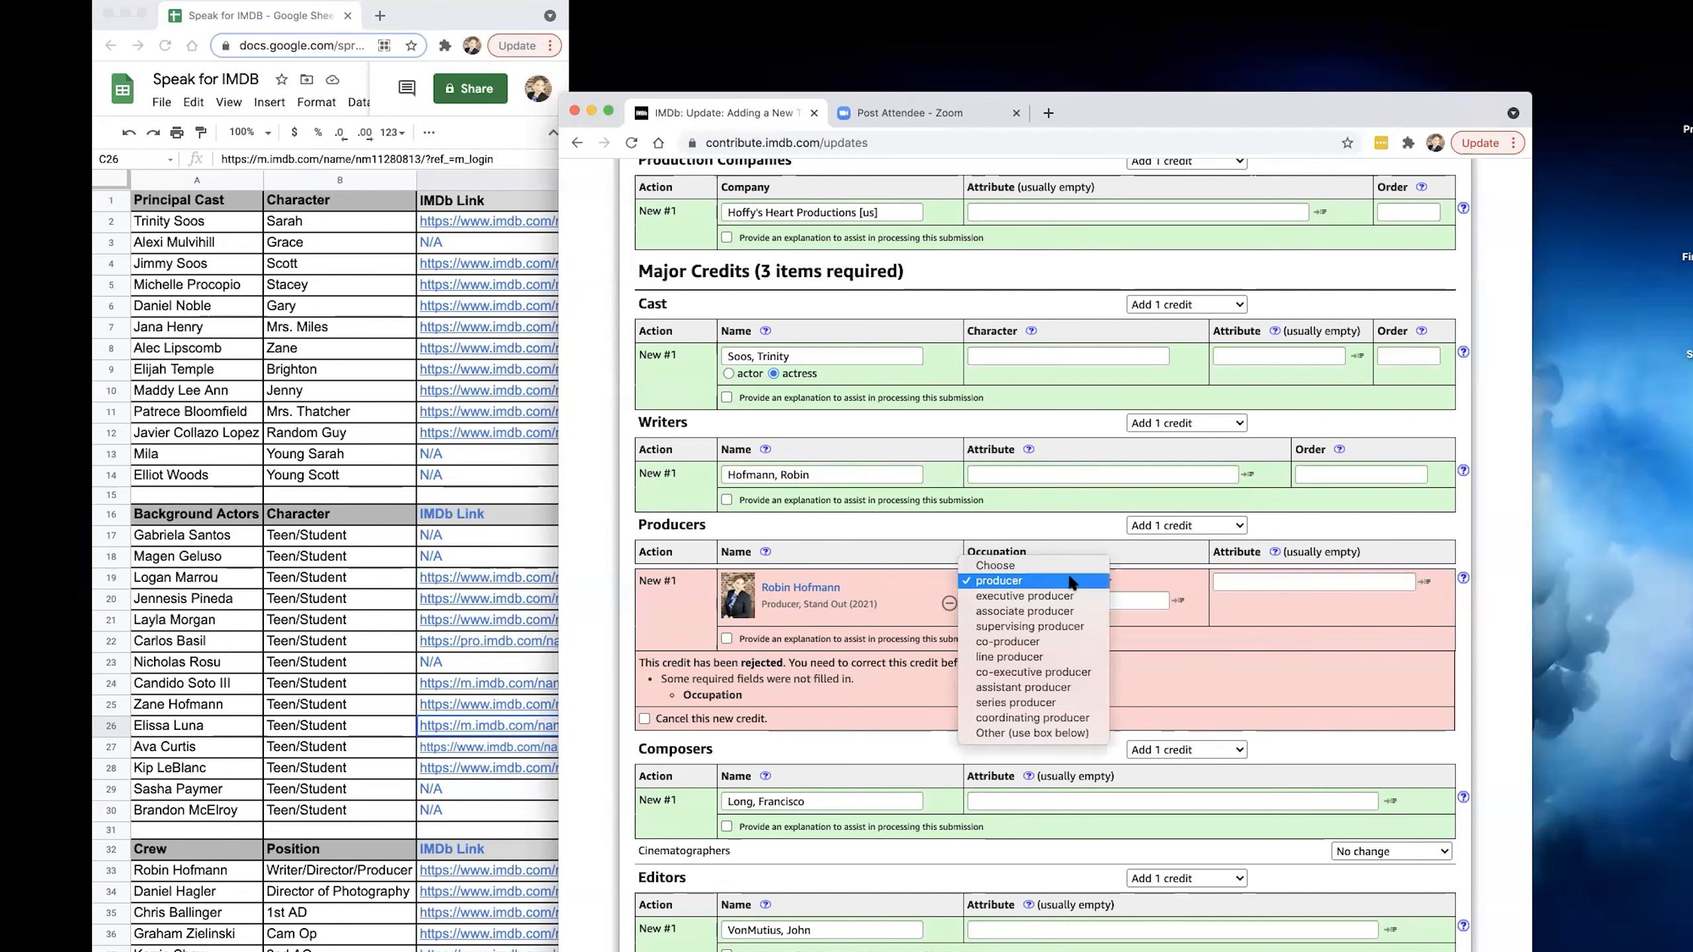
{"action": "left_click", "coordinate": [1032, 583]}
Re-check the updates with the corrected producer credit.
{"action": "scroll", "coordinate": [1067, 668], "scroll_direction": "down", "scroll_amount": 3}
{"action": "scroll", "coordinate": [1066, 670], "scroll_direction": "down", "scroll_amount": 5}
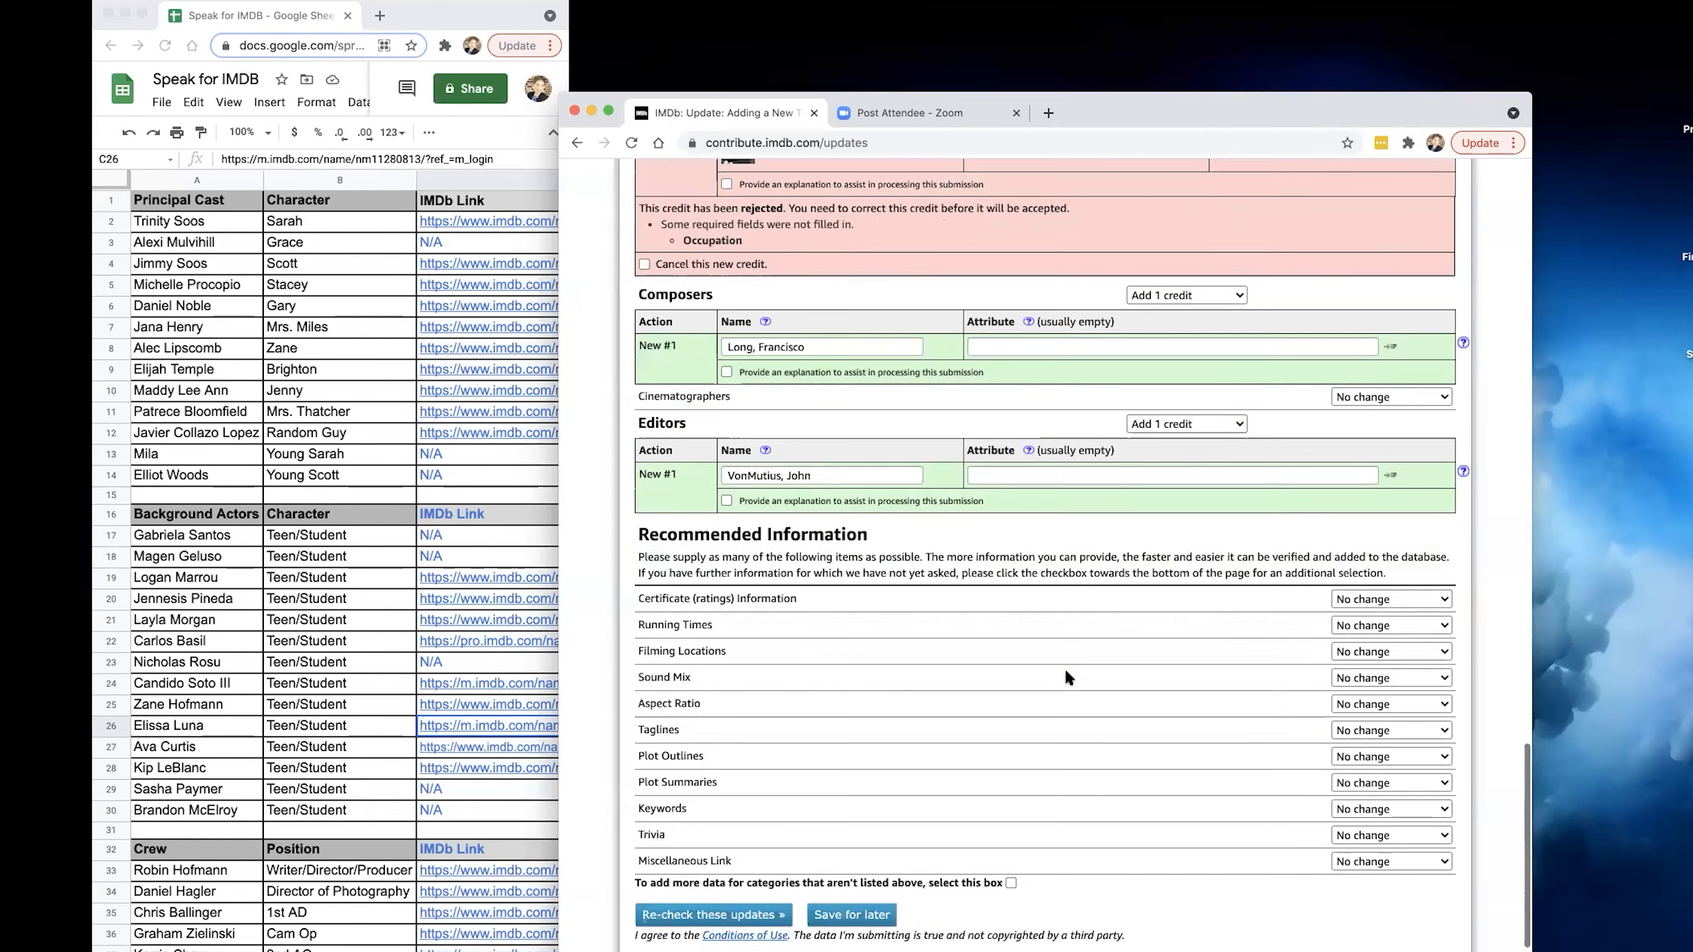
{"action": "left_click", "coordinate": [713, 856]}
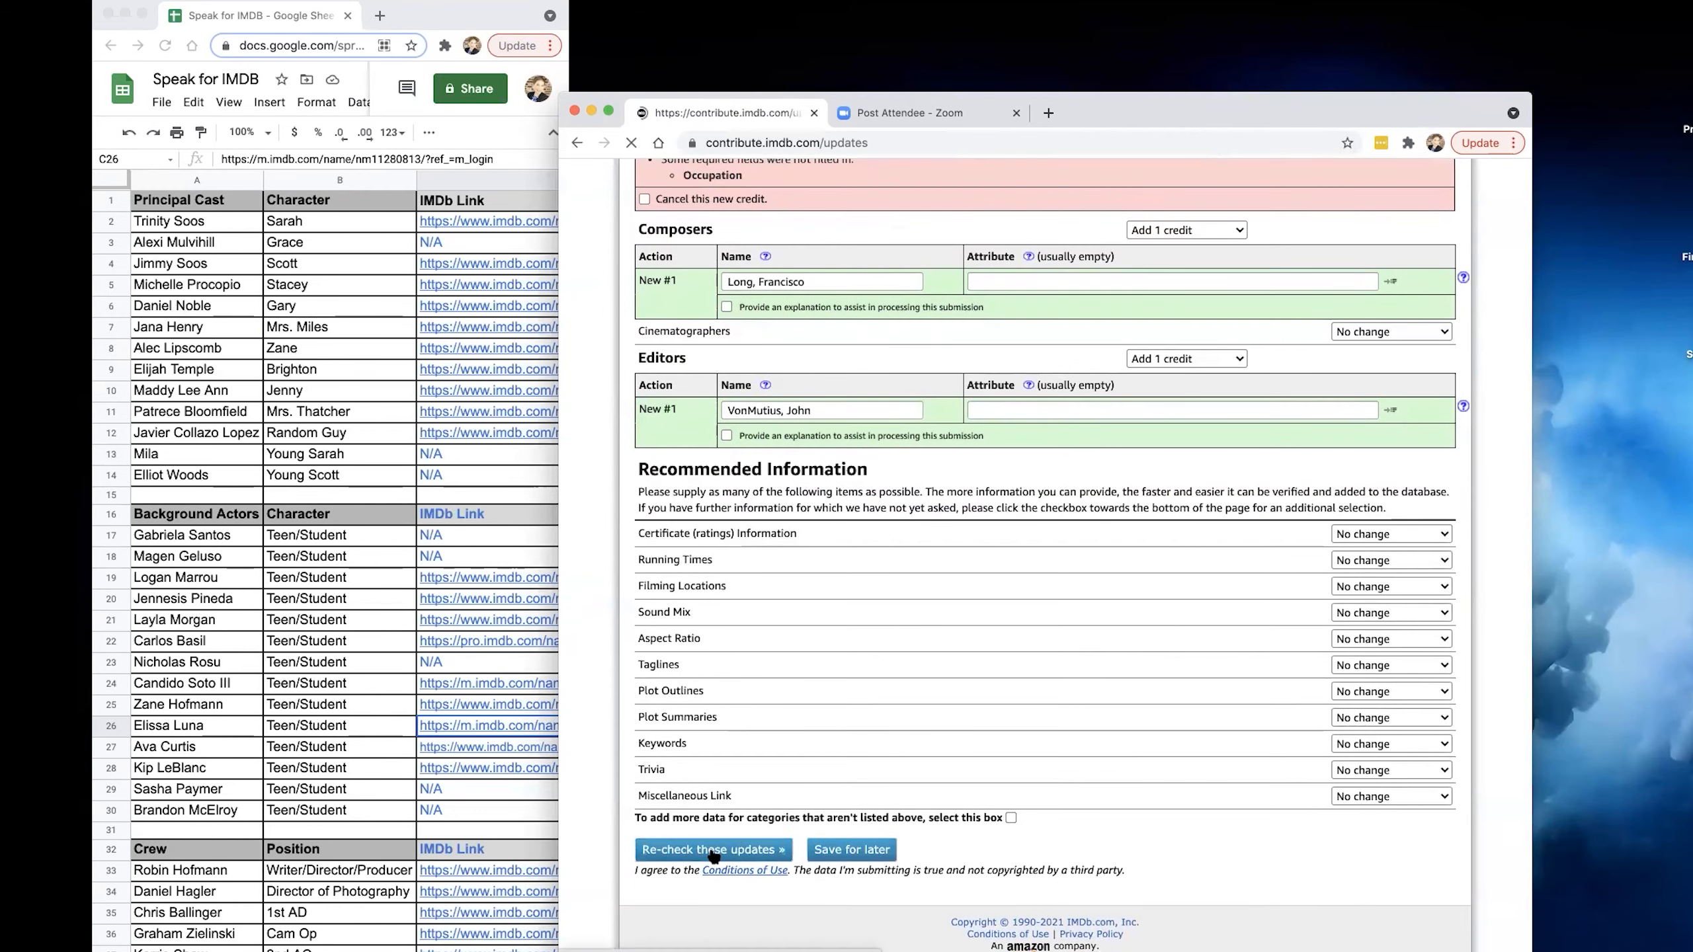
Review the summary and all sections of the new-title form for Speak, and save the update for later without submitting it.
{"action": "scroll", "coordinate": [1002, 811], "scroll_direction": "down", "scroll_amount": 1}
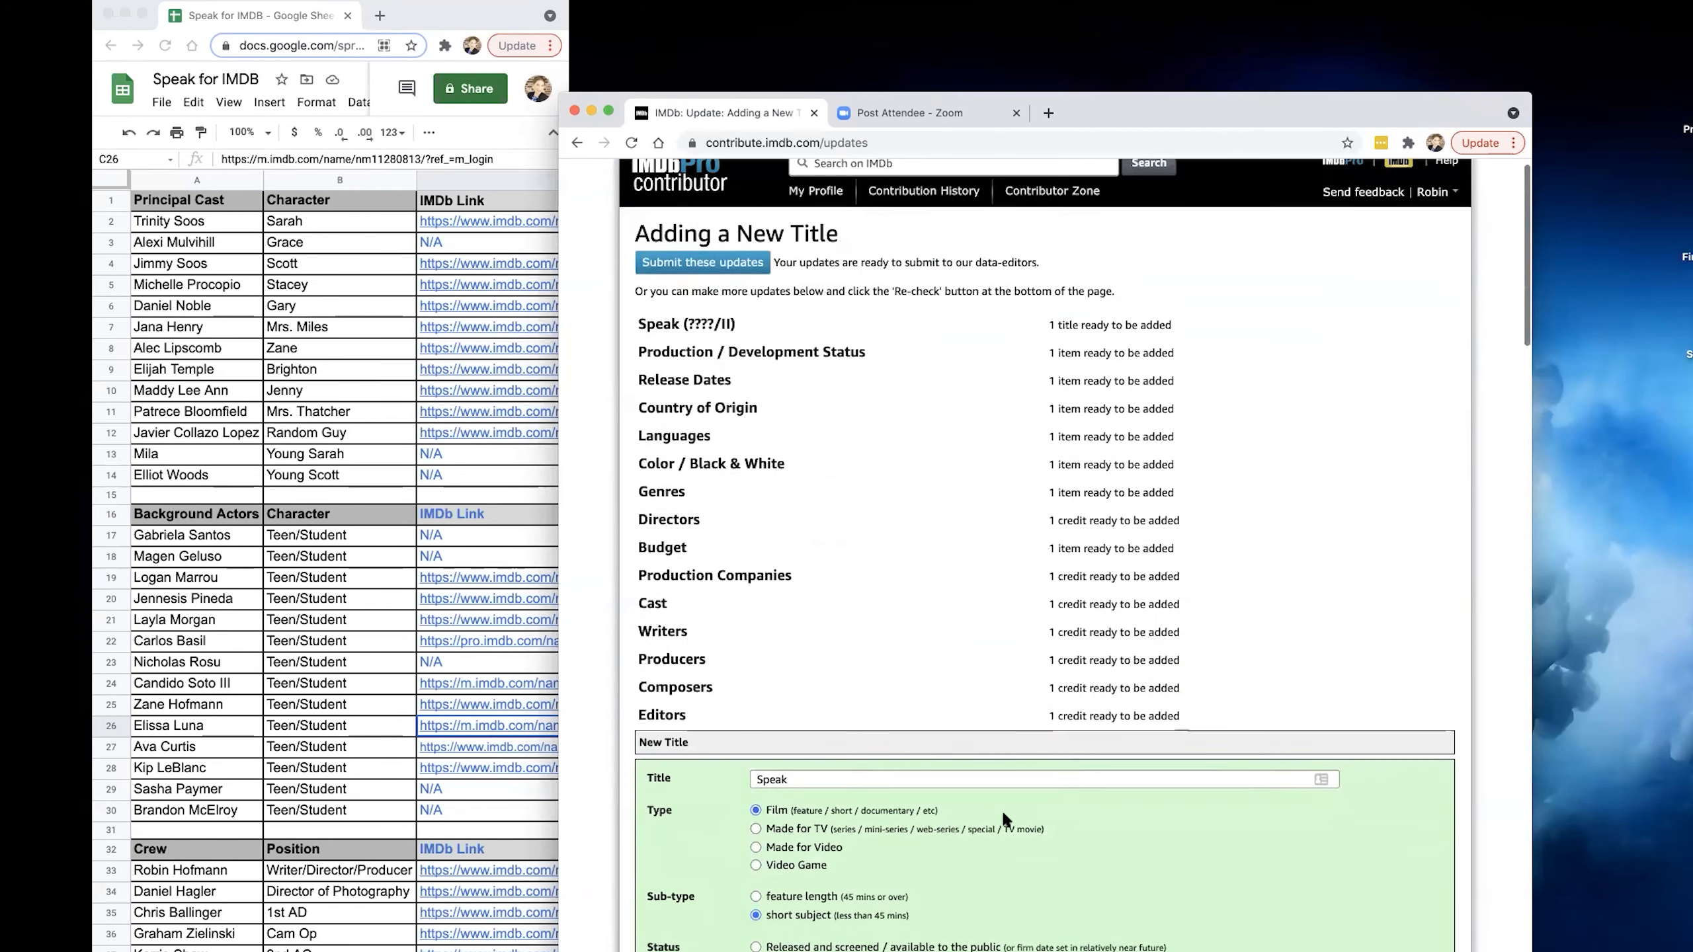
{"action": "scroll", "coordinate": [1023, 818], "scroll_direction": "down", "scroll_amount": 10}
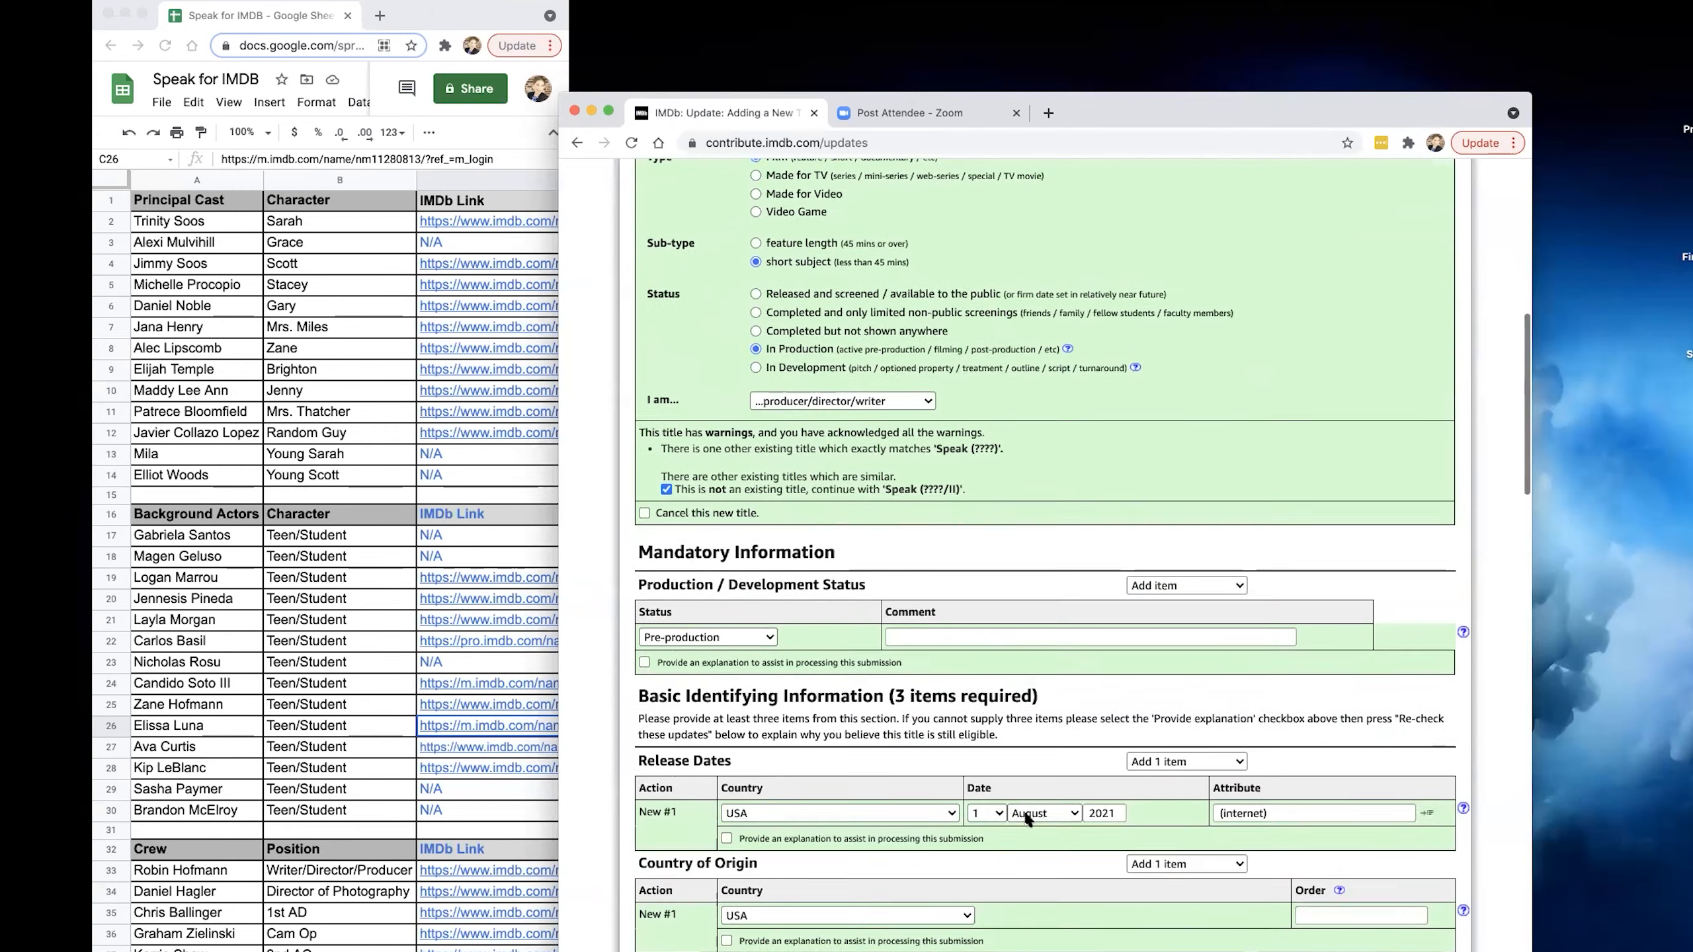
{"action": "scroll", "coordinate": [1027, 819], "scroll_direction": "down", "scroll_amount": 10}
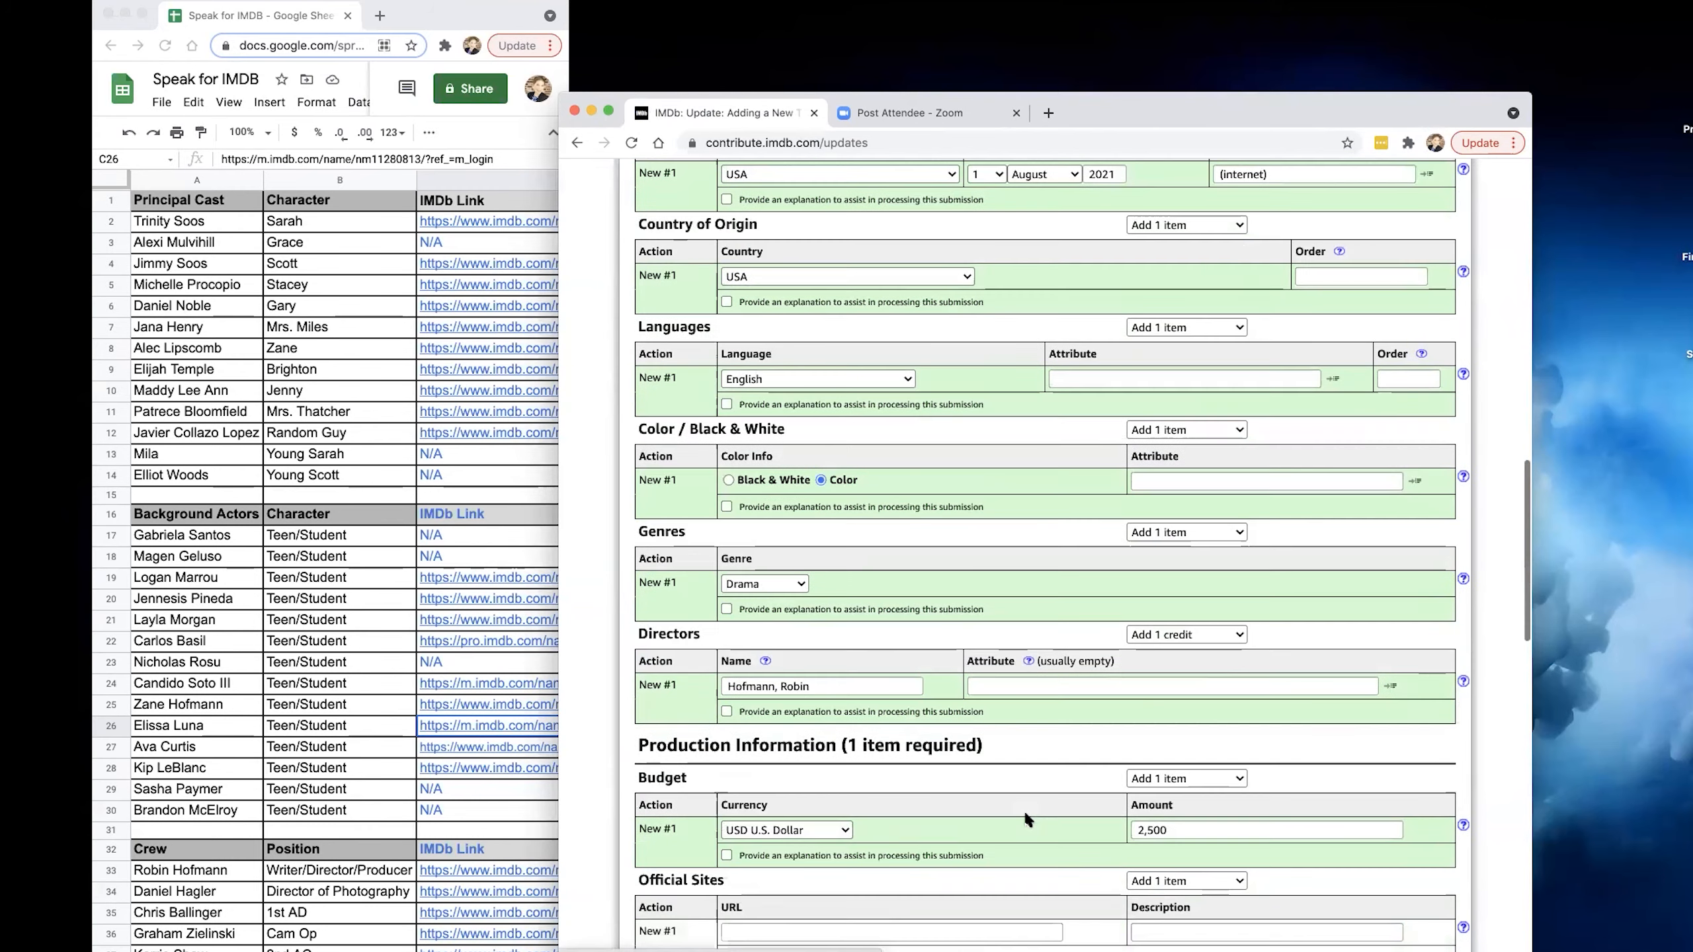
{"action": "scroll", "coordinate": [1025, 814], "scroll_direction": "down", "scroll_amount": 11}
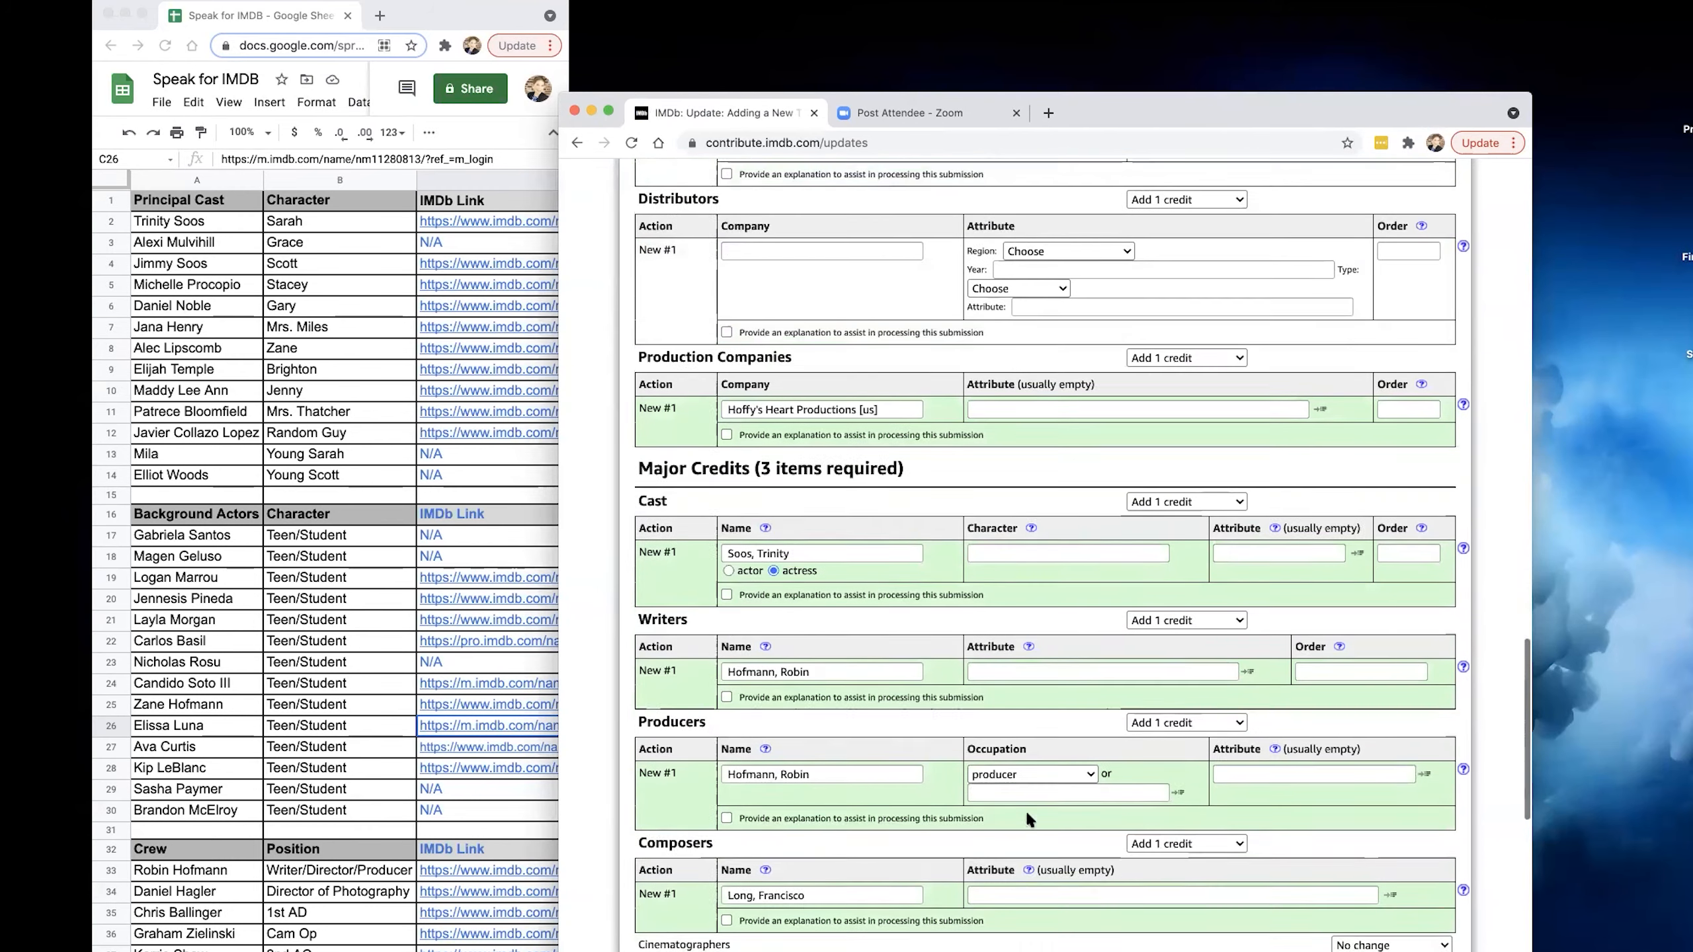
{"action": "scroll", "coordinate": [1027, 816], "scroll_direction": "down", "scroll_amount": 7}
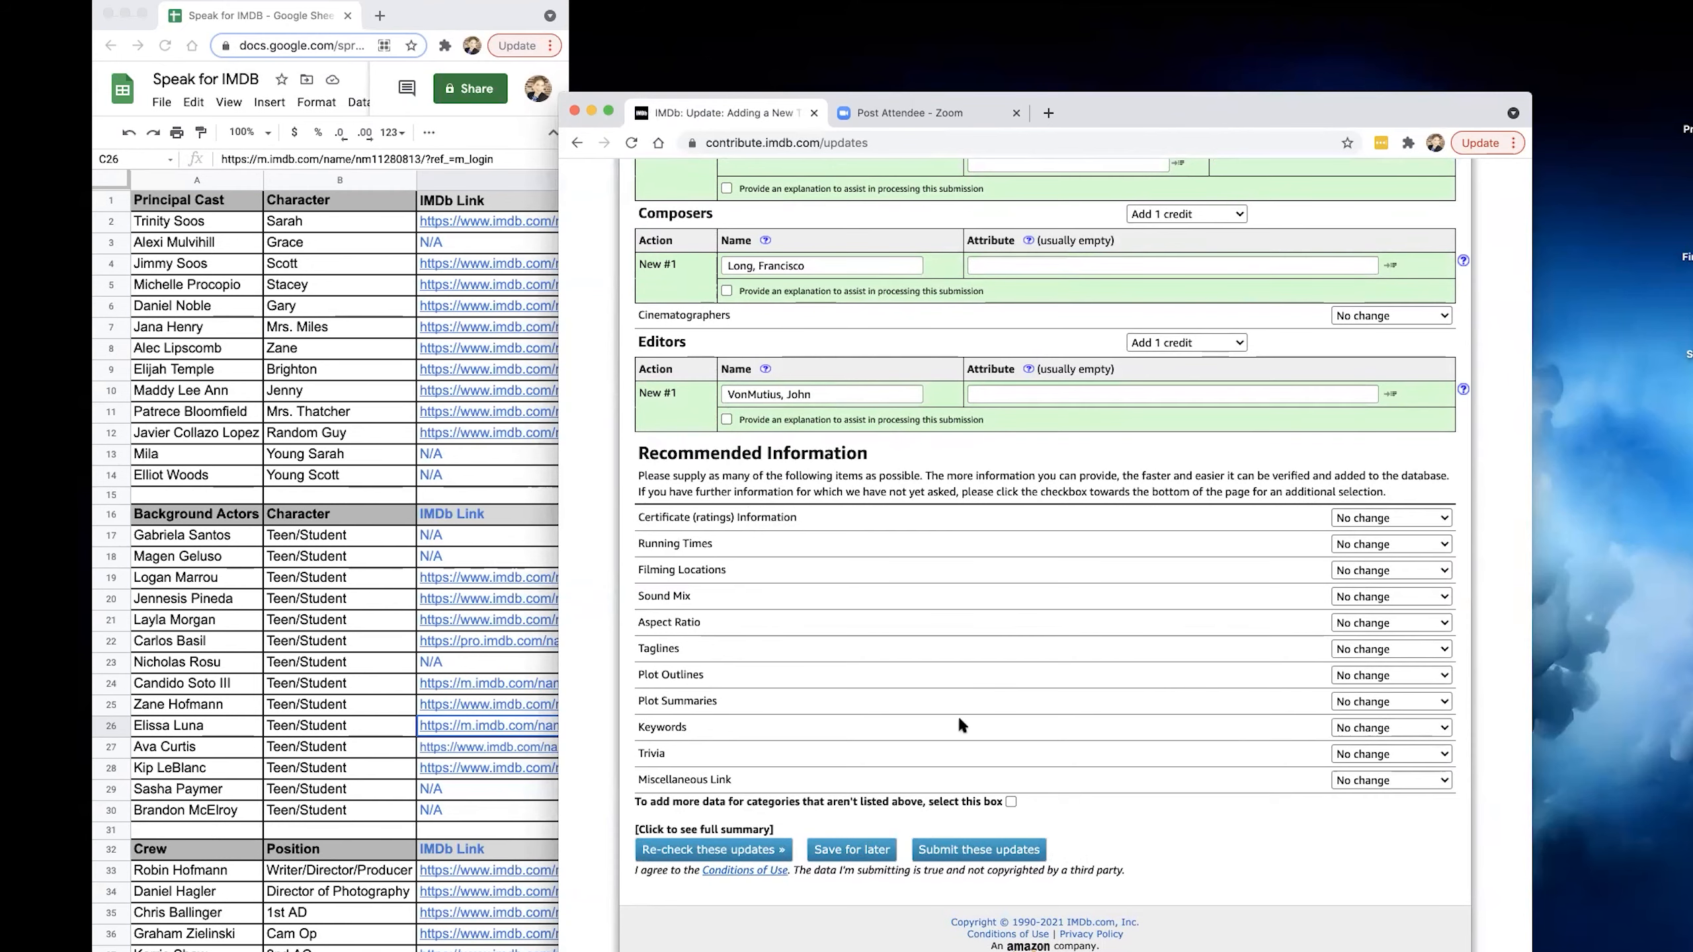
{"action": "scroll", "coordinate": [959, 717], "scroll_direction": "up", "scroll_amount": 11}
{"action": "scroll", "coordinate": [981, 728], "scroll_direction": "up", "scroll_amount": 6}
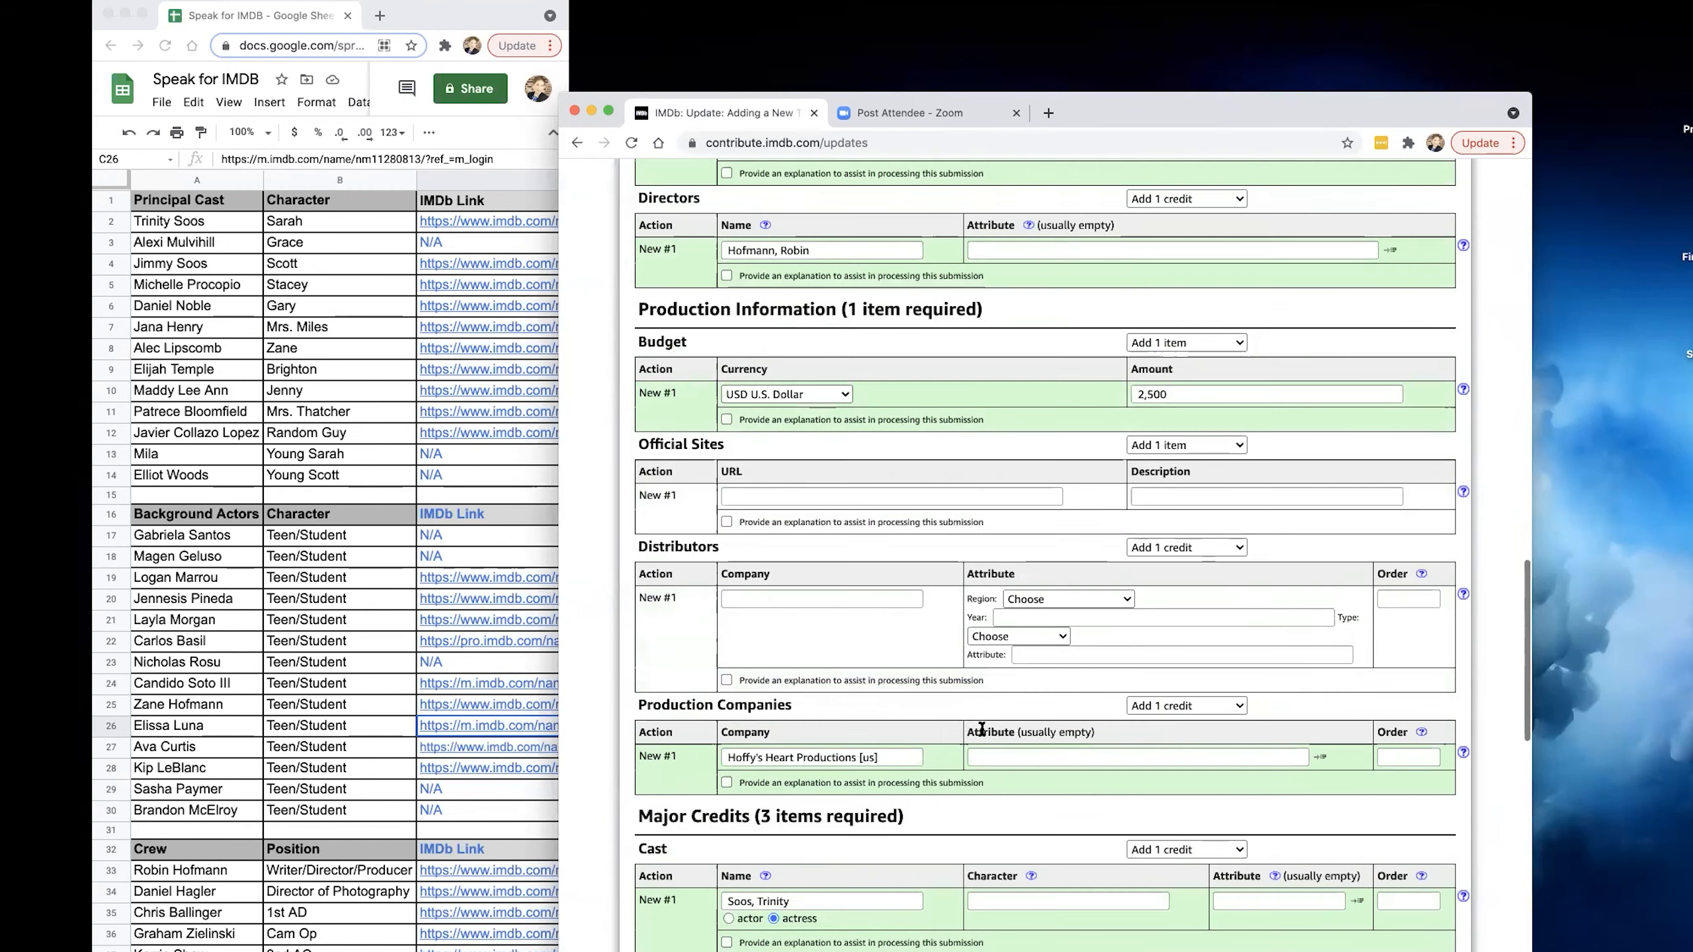
{"action": "scroll", "coordinate": [982, 732], "scroll_direction": "down", "scroll_amount": 15}
{"action": "scroll", "coordinate": [982, 737], "scroll_direction": "down", "scroll_amount": 3}
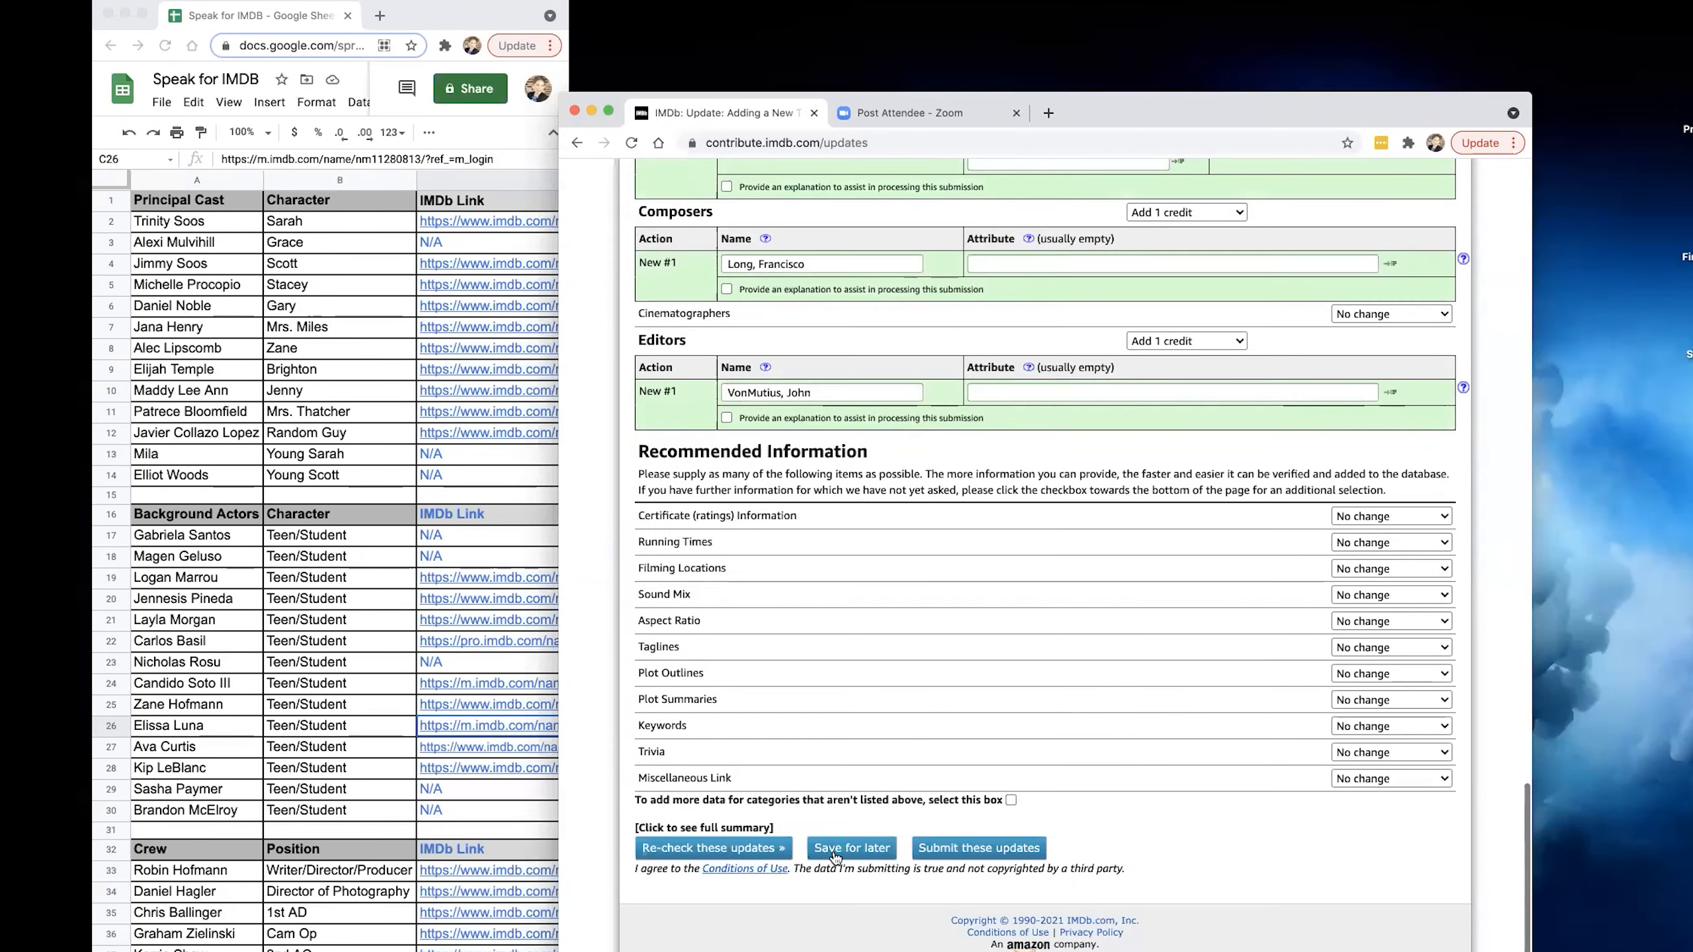
{"action": "left_click", "coordinate": [843, 855]}
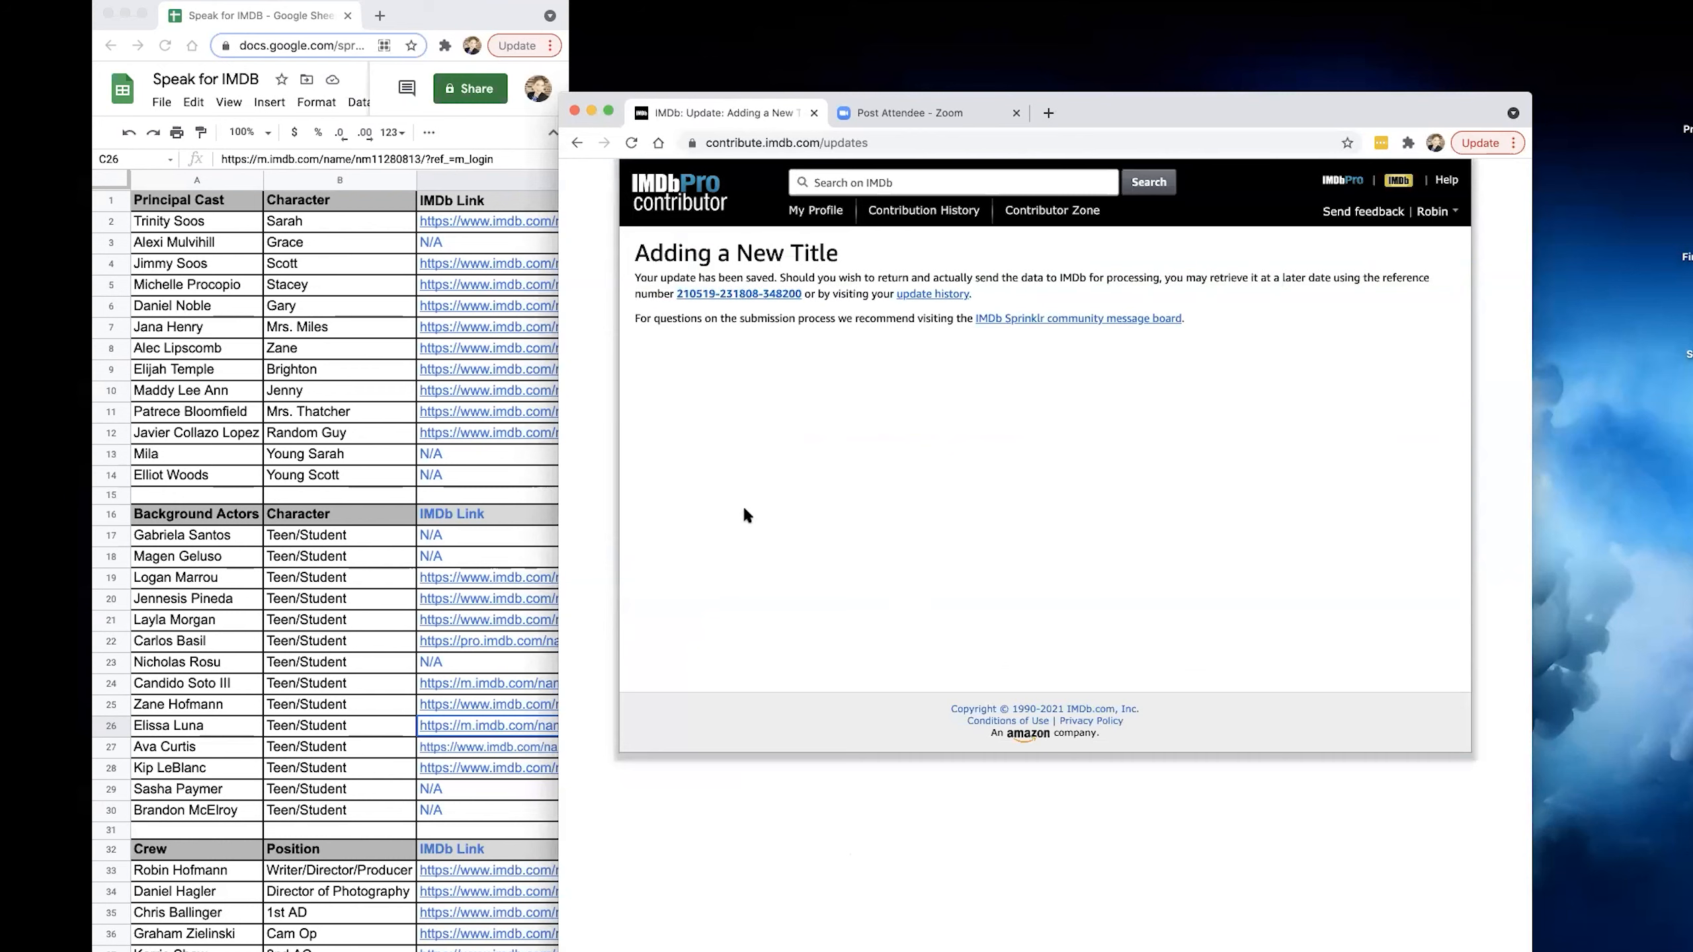
Open the contributor's own IMDbPro profile and view its public IMDb page in a separate tab.
{"action": "left_click", "coordinate": [808, 215]}
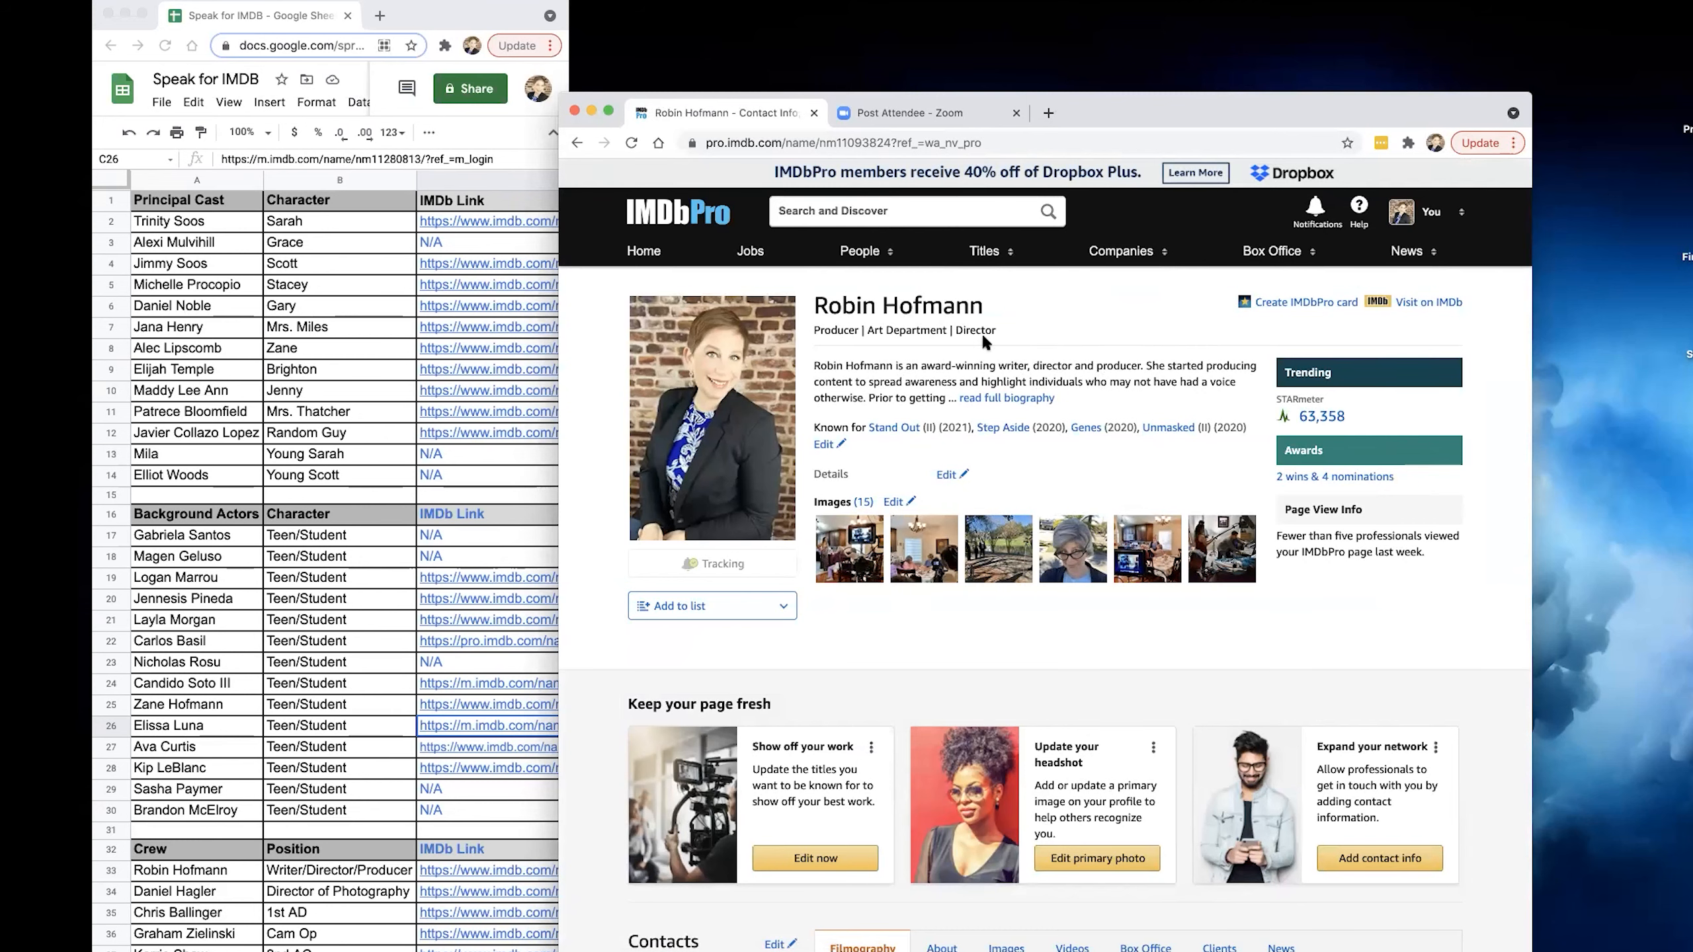
{"action": "left_click", "coordinate": [1373, 300]}
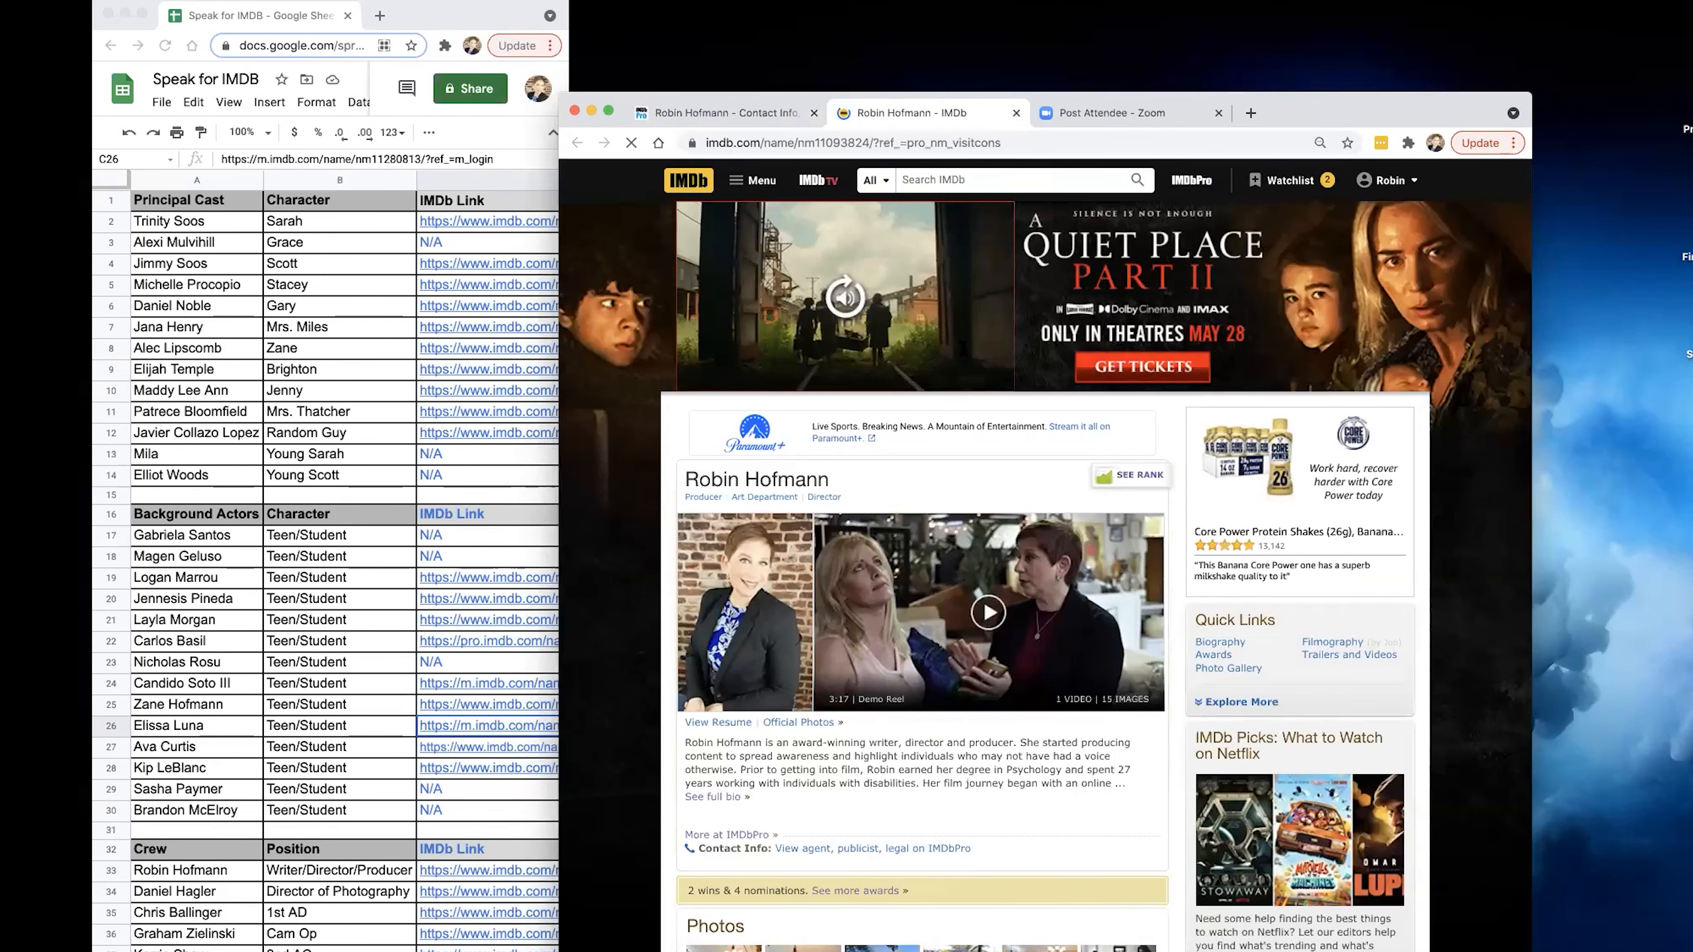
{"action": "left_click", "coordinate": [732, 114]}
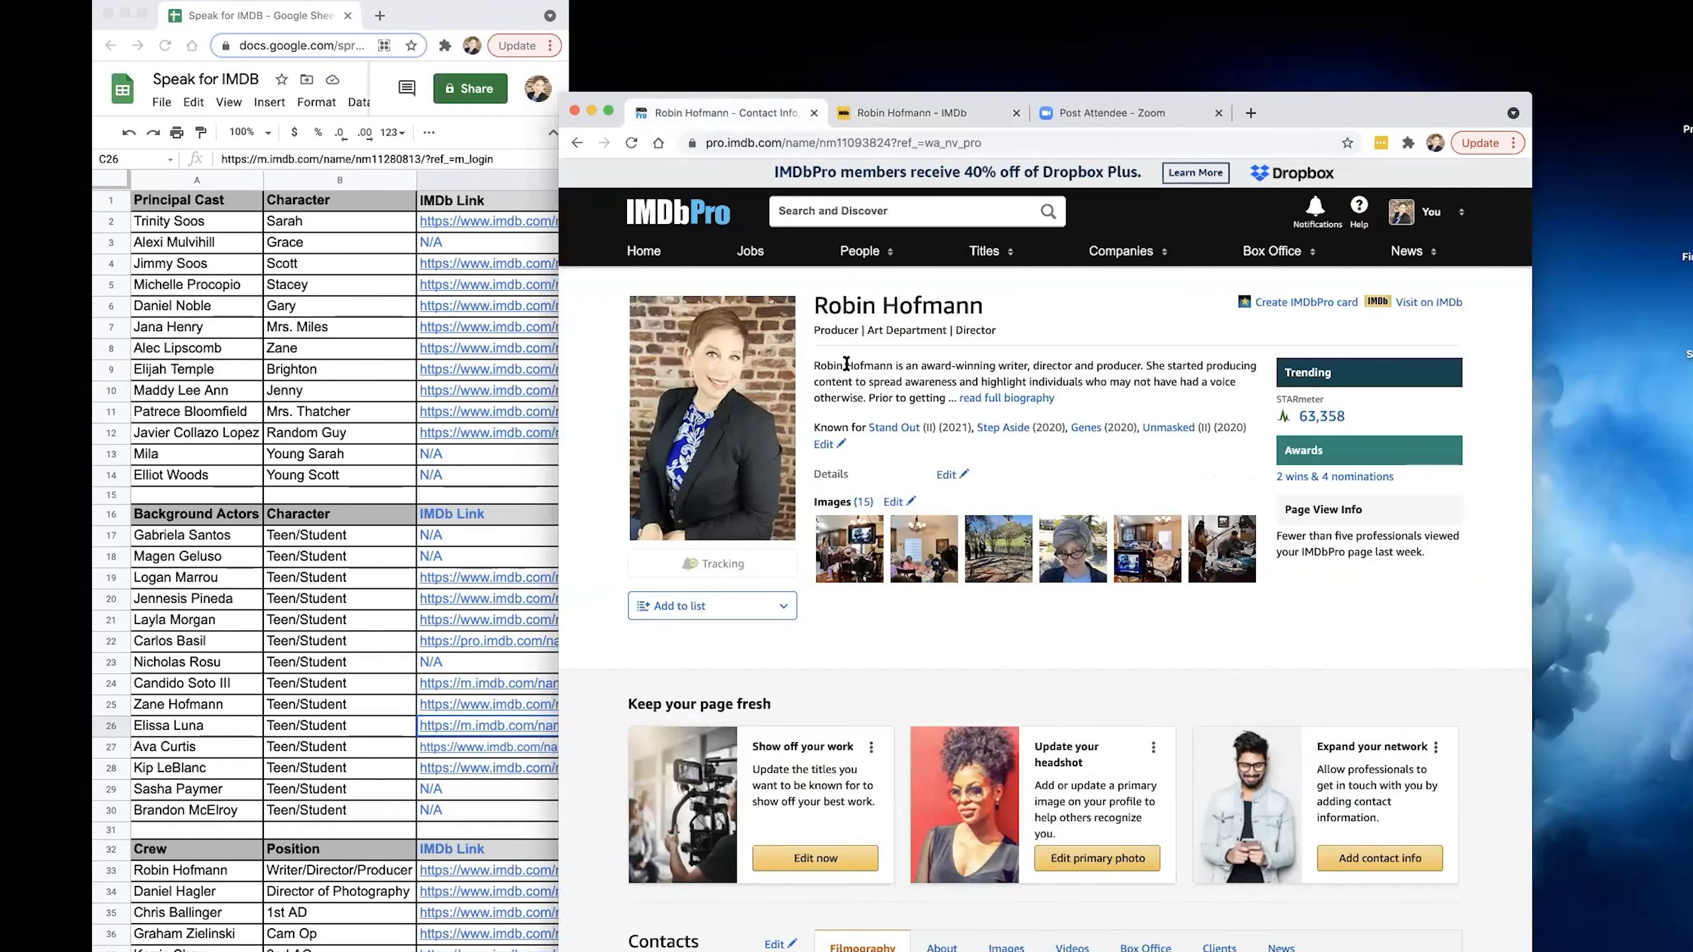
Open the IMDbPro page of the short film Stand Out (2021) from the profile's filmography.
{"action": "scroll", "coordinate": [912, 453], "scroll_direction": "down", "scroll_amount": 8}
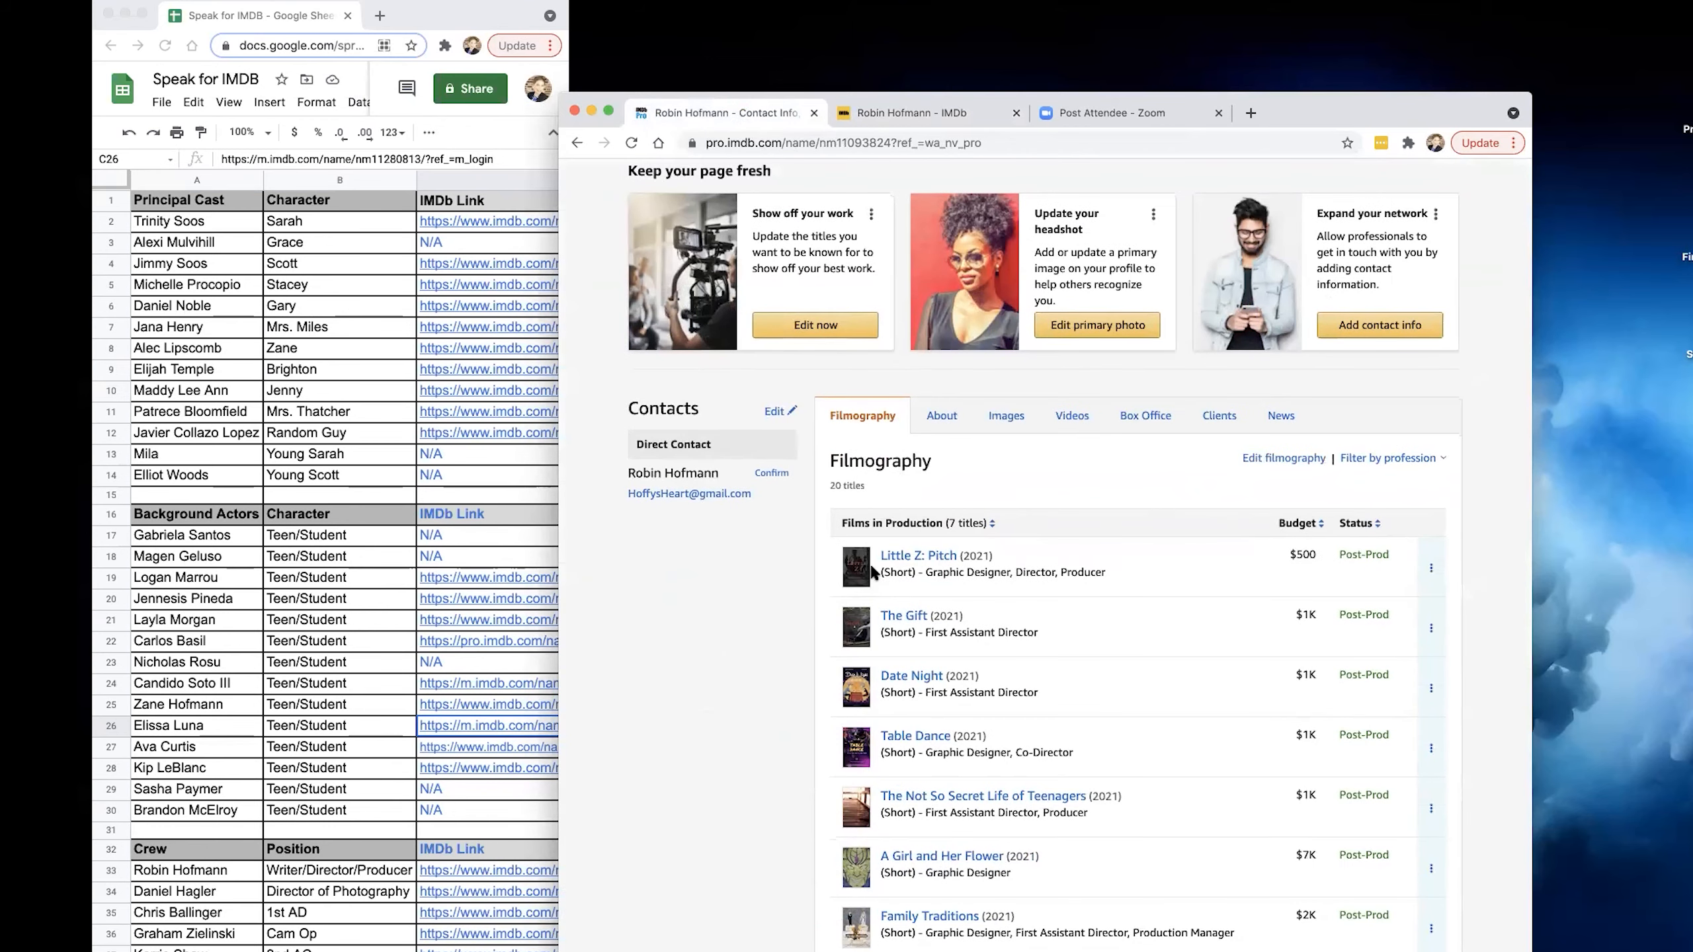
{"action": "scroll", "coordinate": [933, 559], "scroll_direction": "down", "scroll_amount": 3}
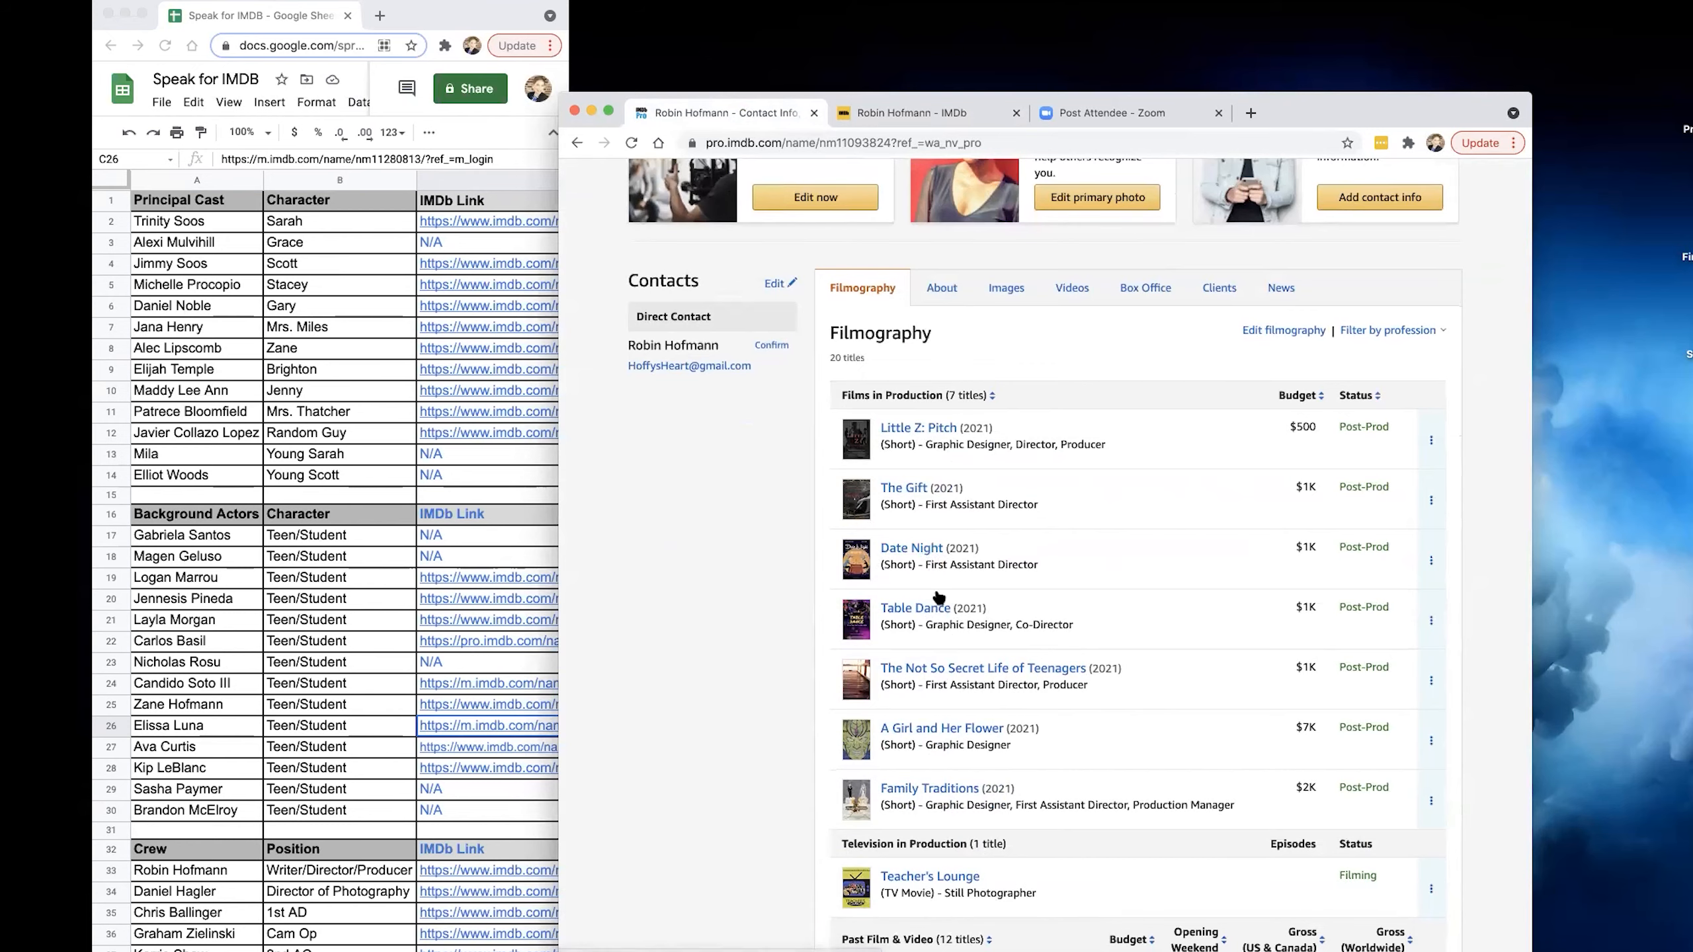
{"action": "scroll", "coordinate": [949, 638], "scroll_direction": "down", "scroll_amount": 5}
{"action": "left_click", "coordinate": [910, 633]}
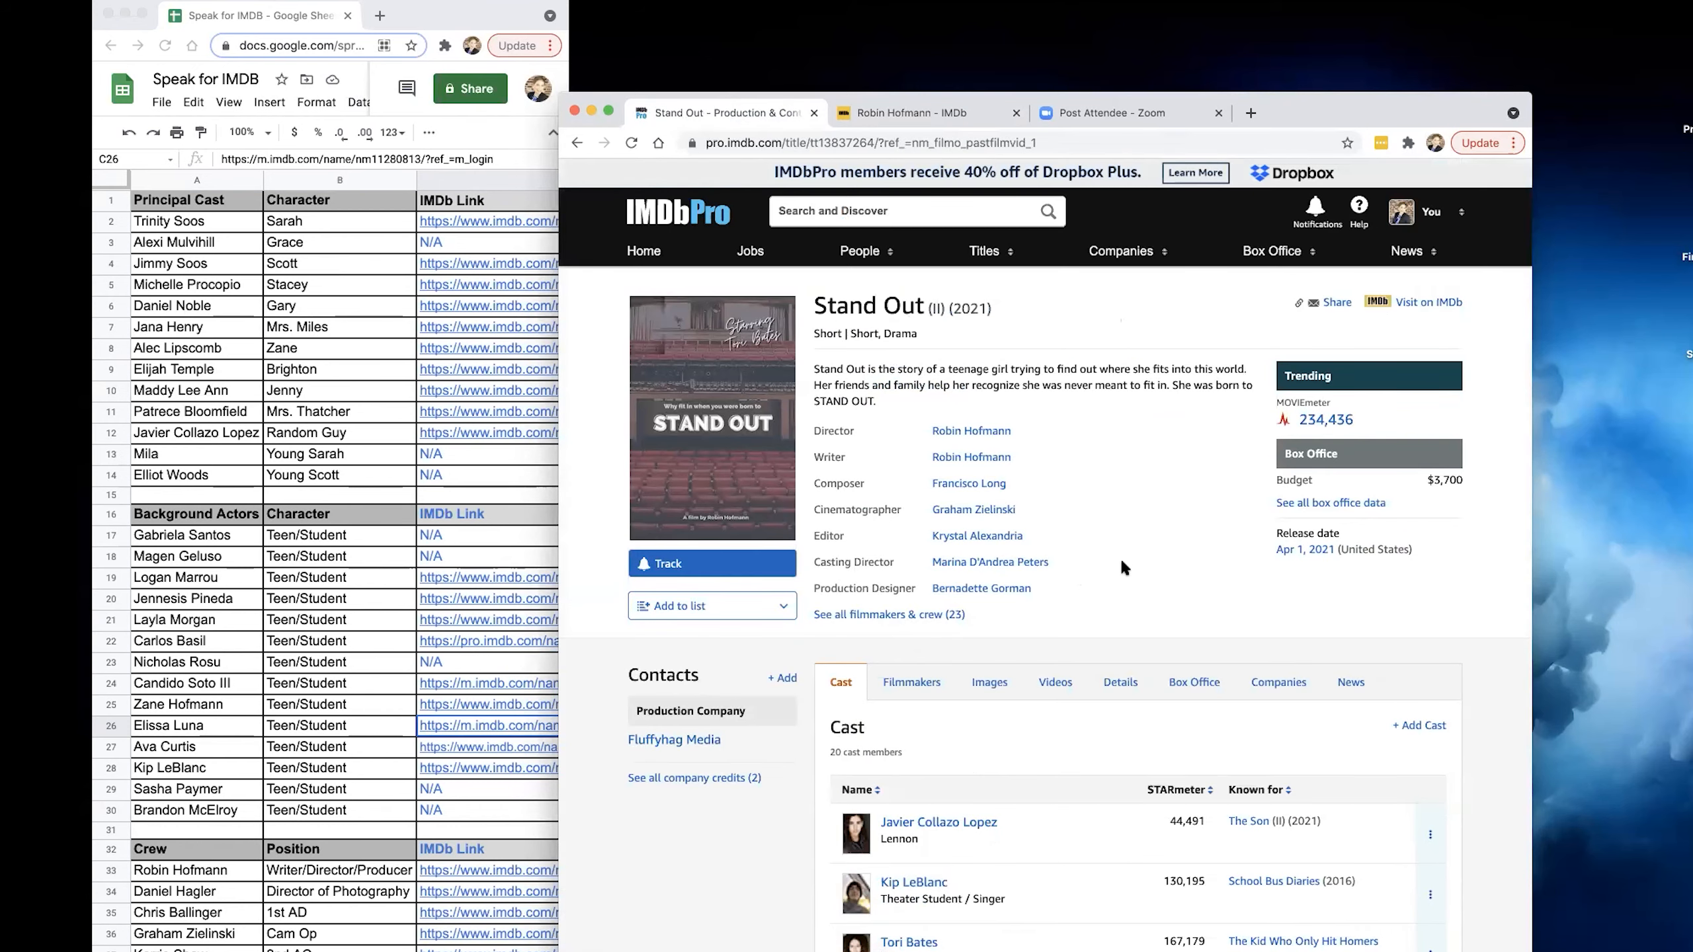
View the filmmakers listed for Stand Out and open the contribution form for adding filmmakers.
{"action": "scroll", "coordinate": [1120, 557], "scroll_direction": "down", "scroll_amount": 3}
{"action": "scroll", "coordinate": [1123, 562], "scroll_direction": "down", "scroll_amount": 2}
{"action": "left_click", "coordinate": [913, 365]}
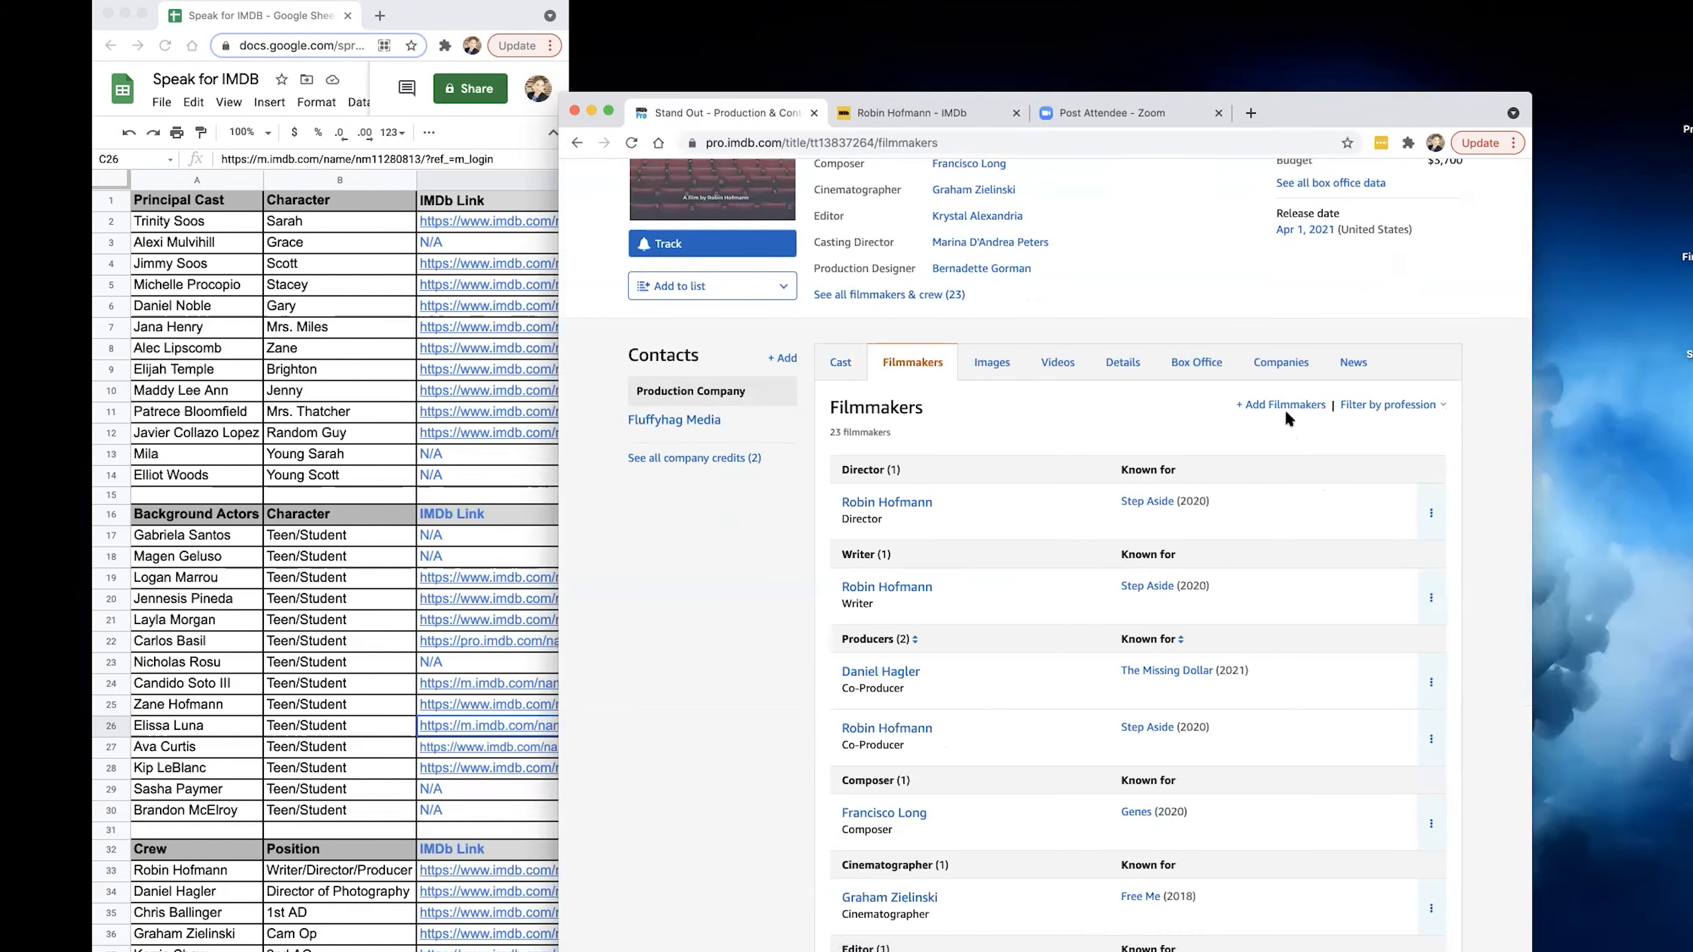
{"action": "left_click", "coordinate": [1285, 407]}
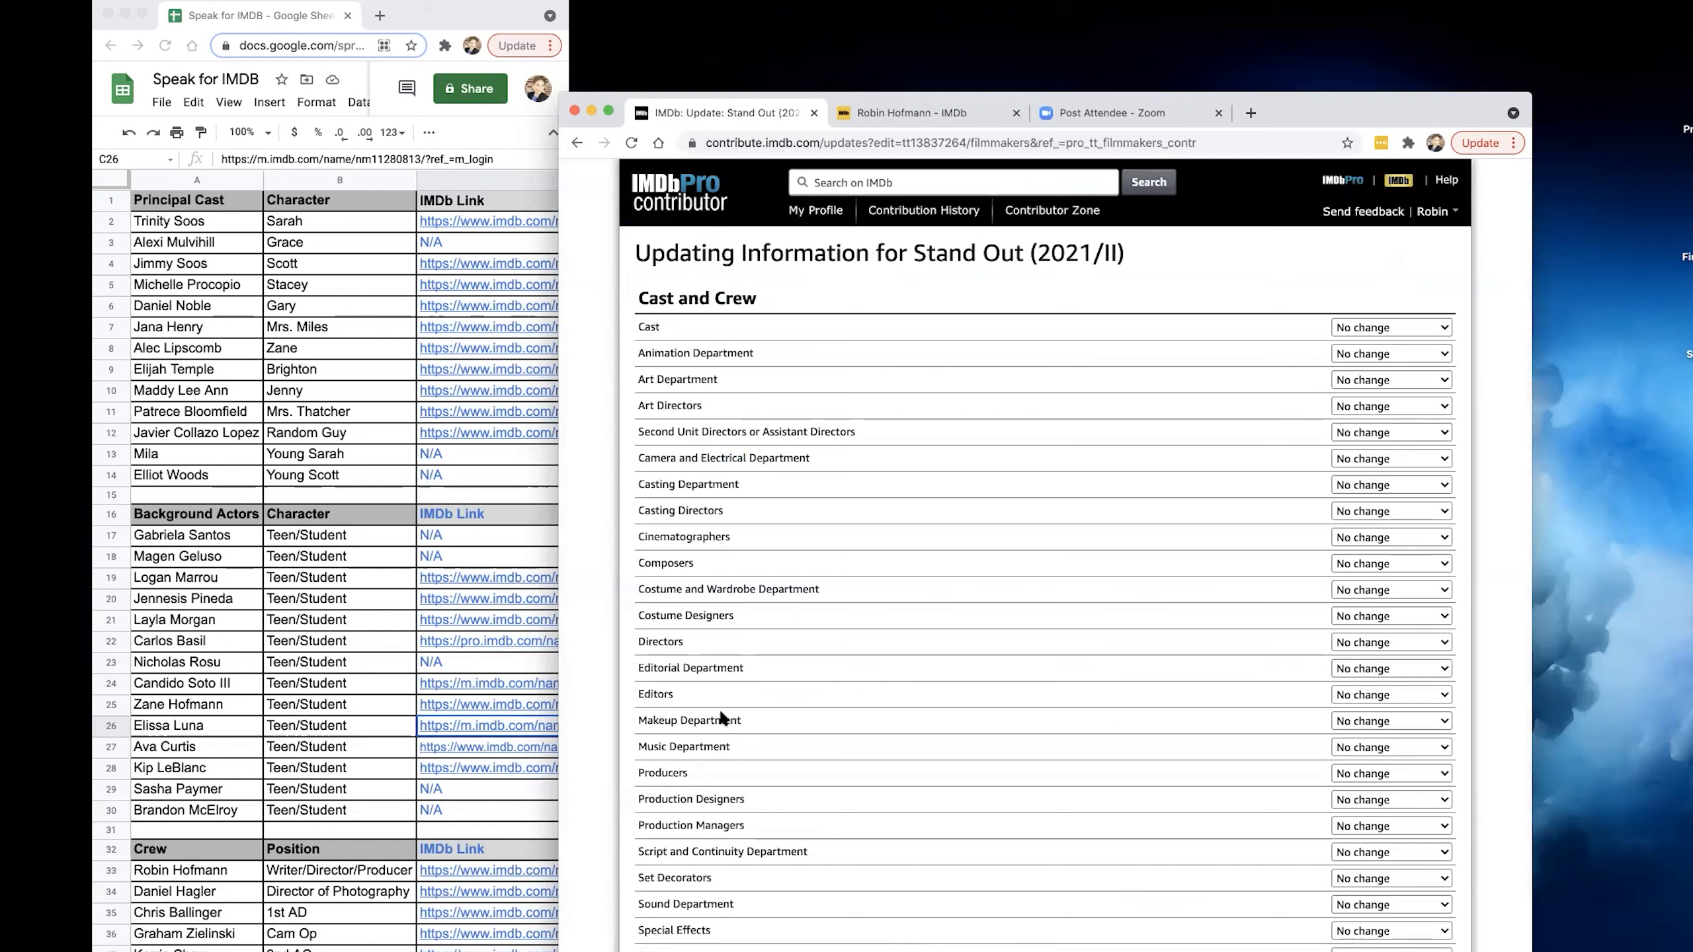
Examine the Cast choices and the crew categories offered for updating Stand Out, from Animation Department to Additional Crew.
{"action": "left_click", "coordinate": [1419, 334]}
{"action": "left_click", "coordinate": [1252, 332]}
{"action": "scroll", "coordinate": [1373, 420], "scroll_direction": "down", "scroll_amount": 3}
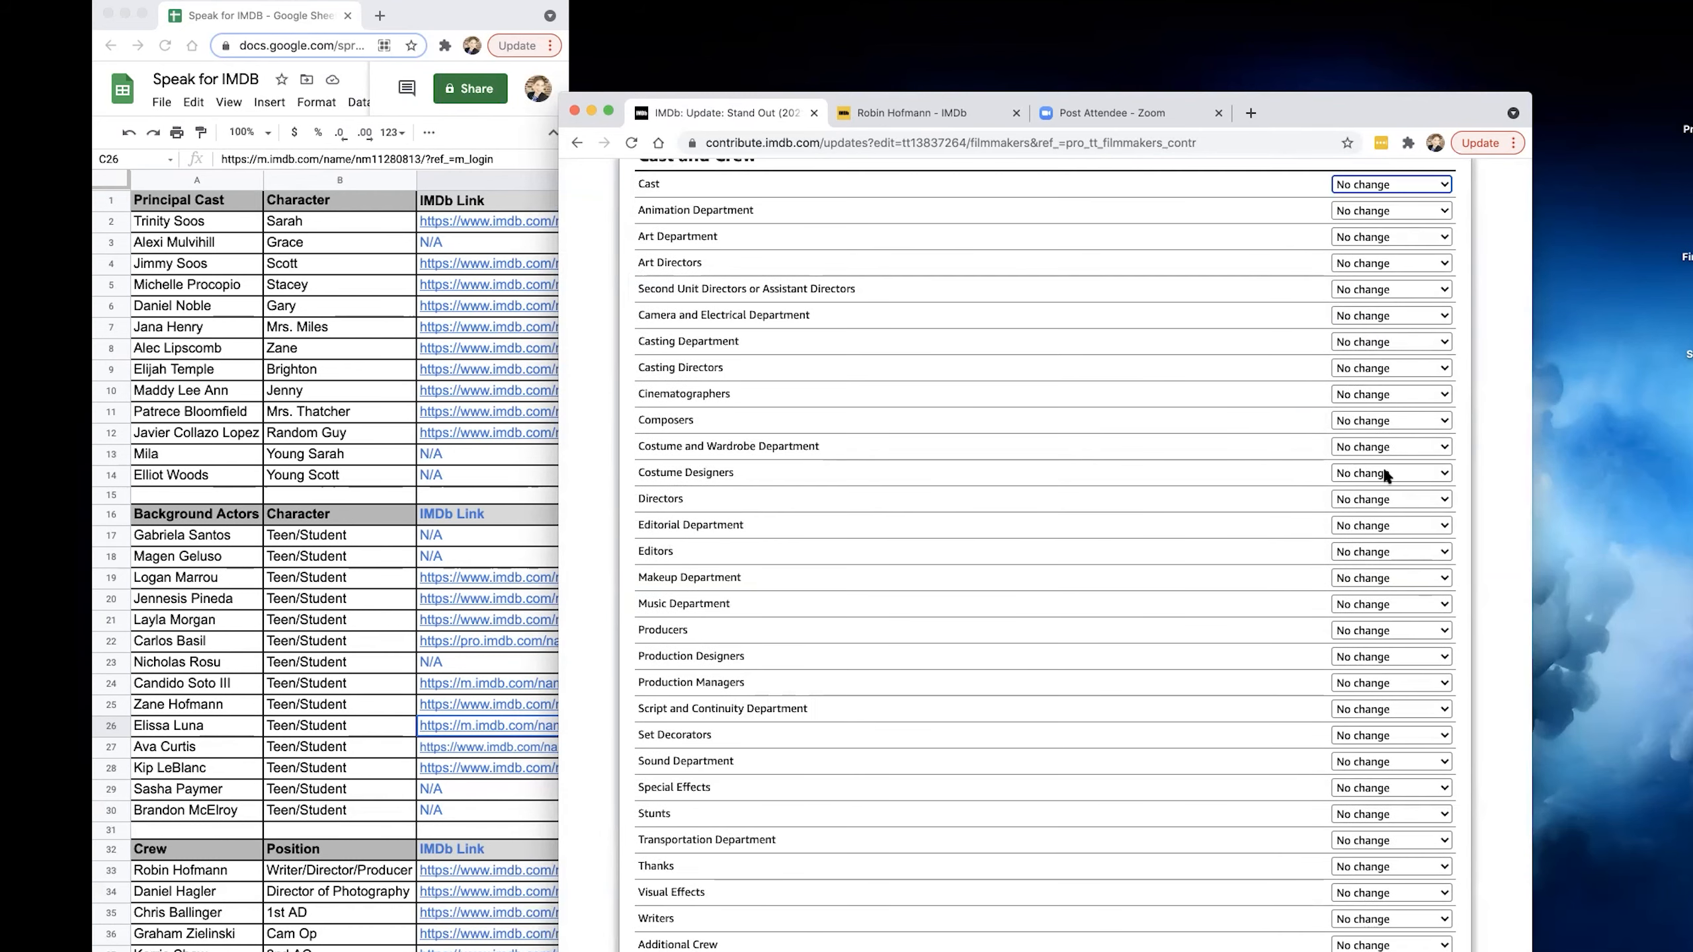
{"action": "scroll", "coordinate": [1388, 475], "scroll_direction": "down", "scroll_amount": 3}
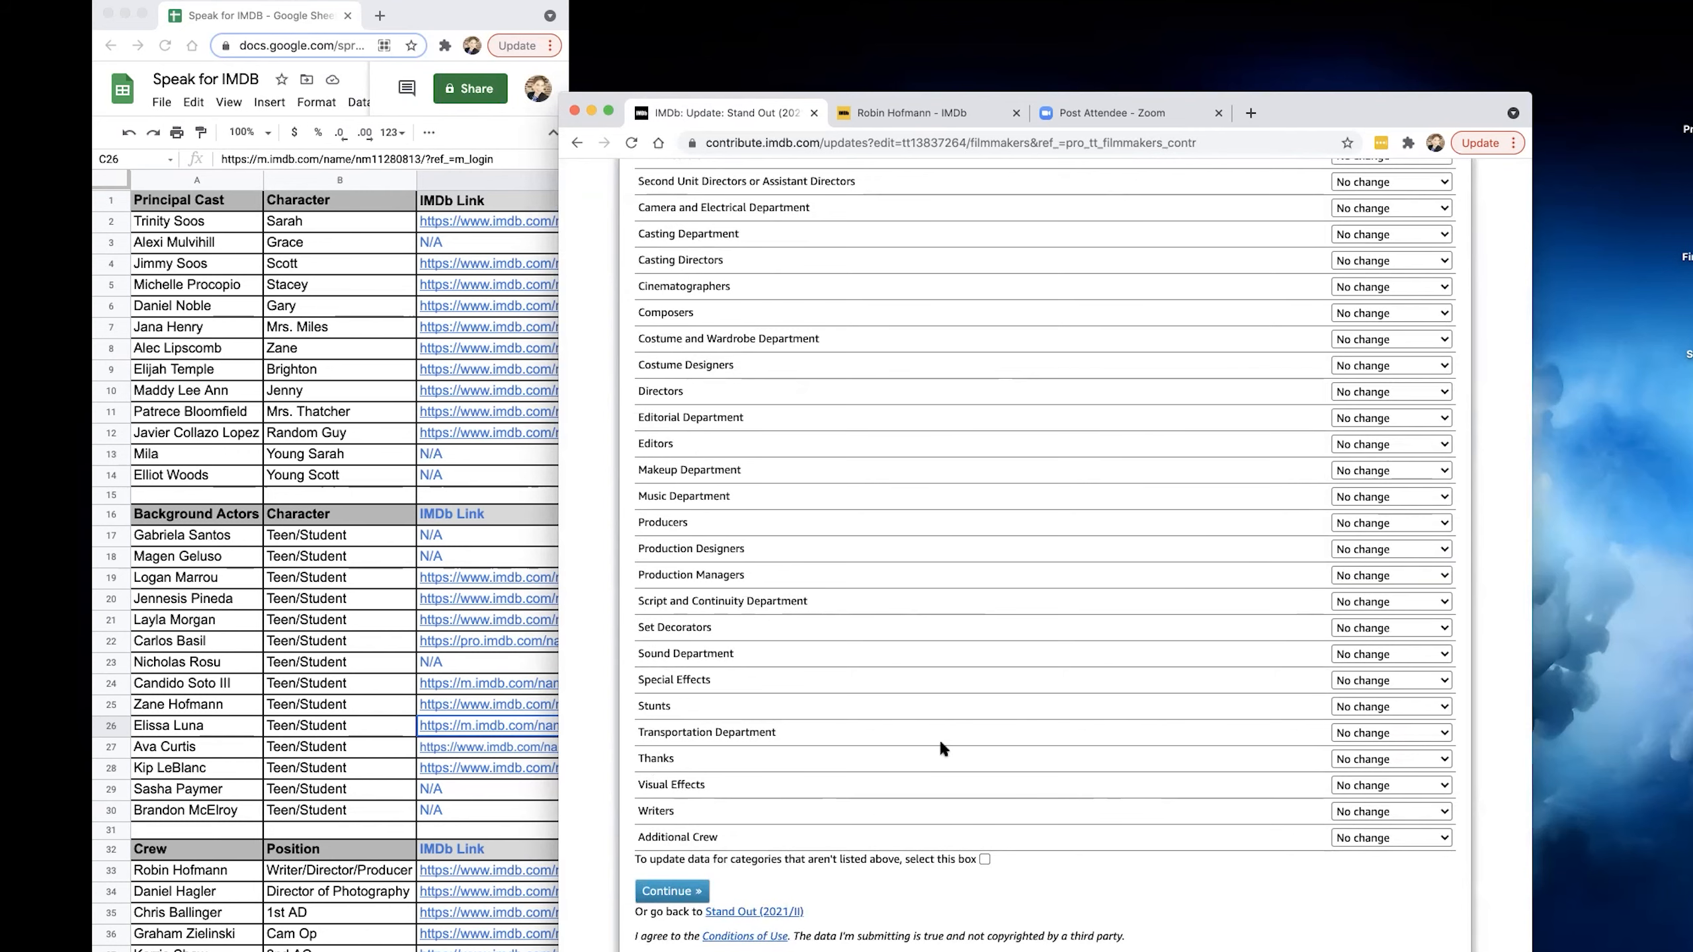
{"action": "scroll", "coordinate": [939, 738], "scroll_direction": "up", "scroll_amount": 6}
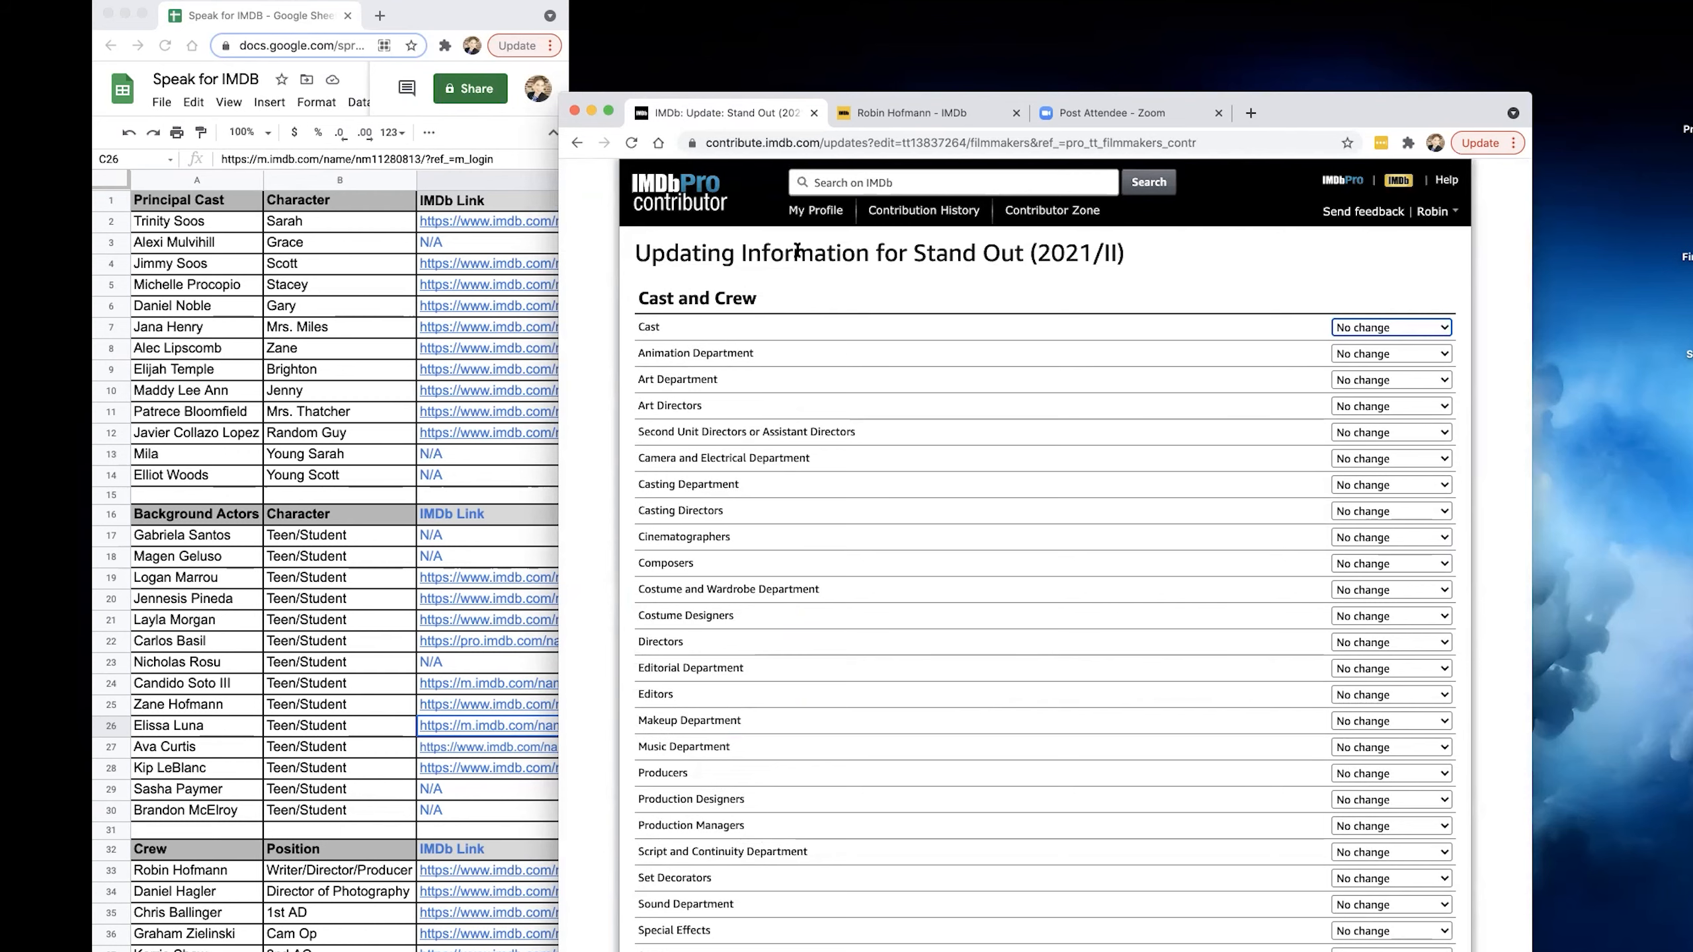
{"action": "left_click", "coordinate": [900, 109]}
{"action": "left_click", "coordinate": [794, 108]}
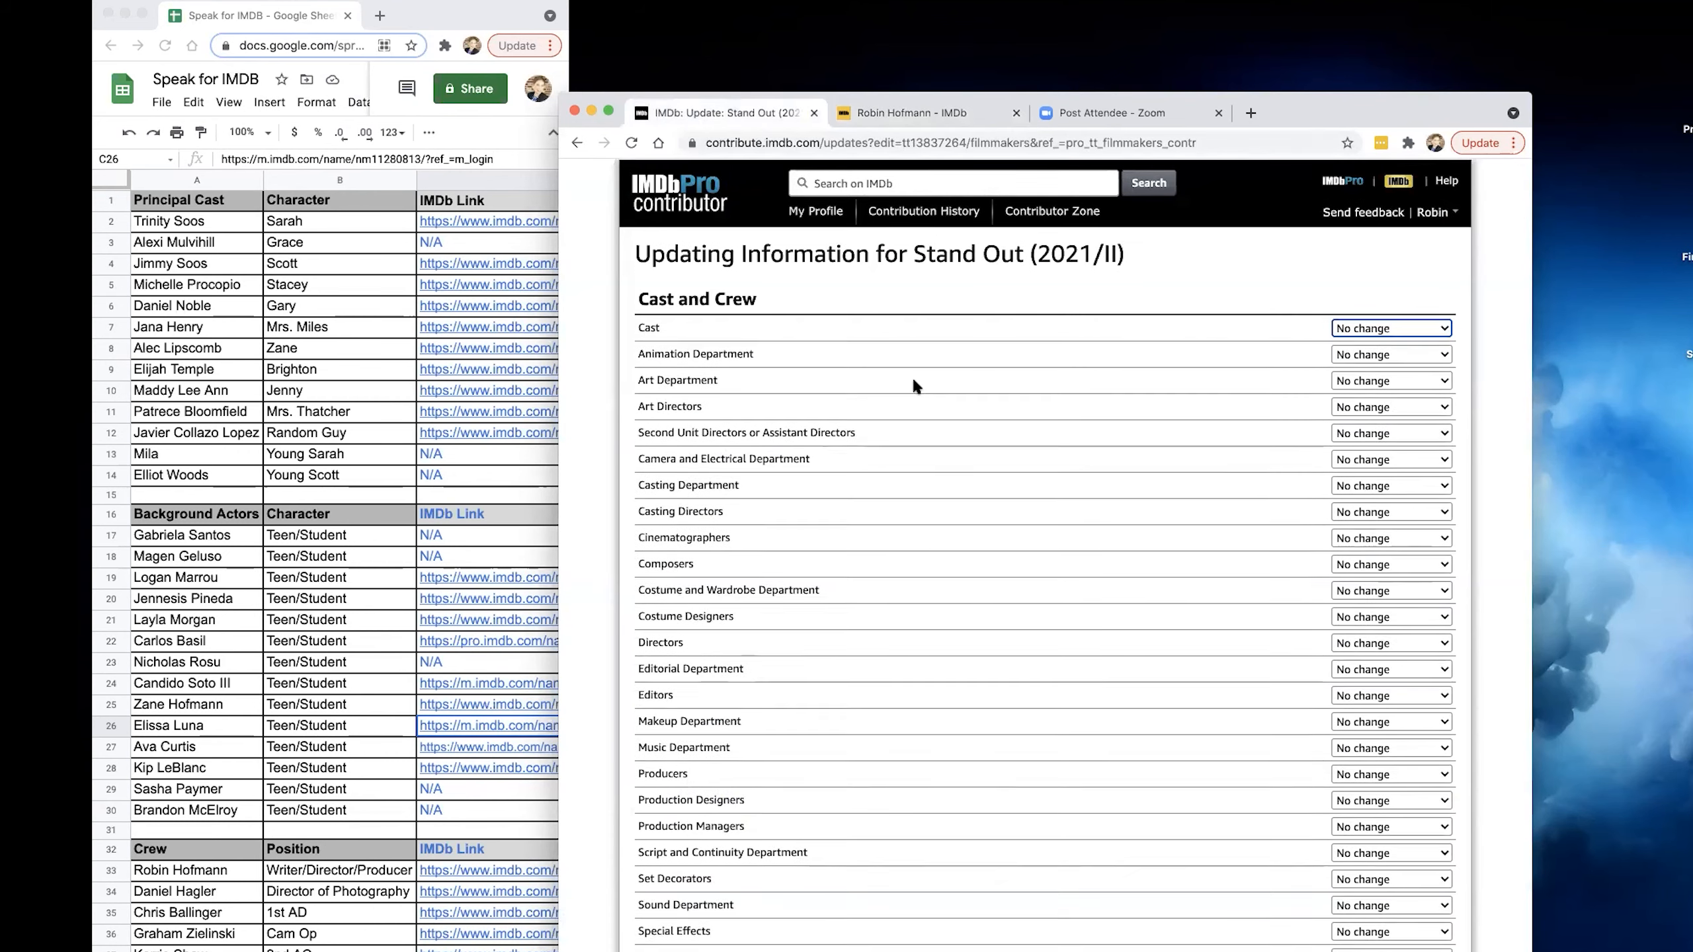
{"action": "scroll", "coordinate": [1037, 354], "scroll_direction": "down", "scroll_amount": 1}
{"action": "scroll", "coordinate": [1039, 360], "scroll_direction": "up", "scroll_amount": 1}
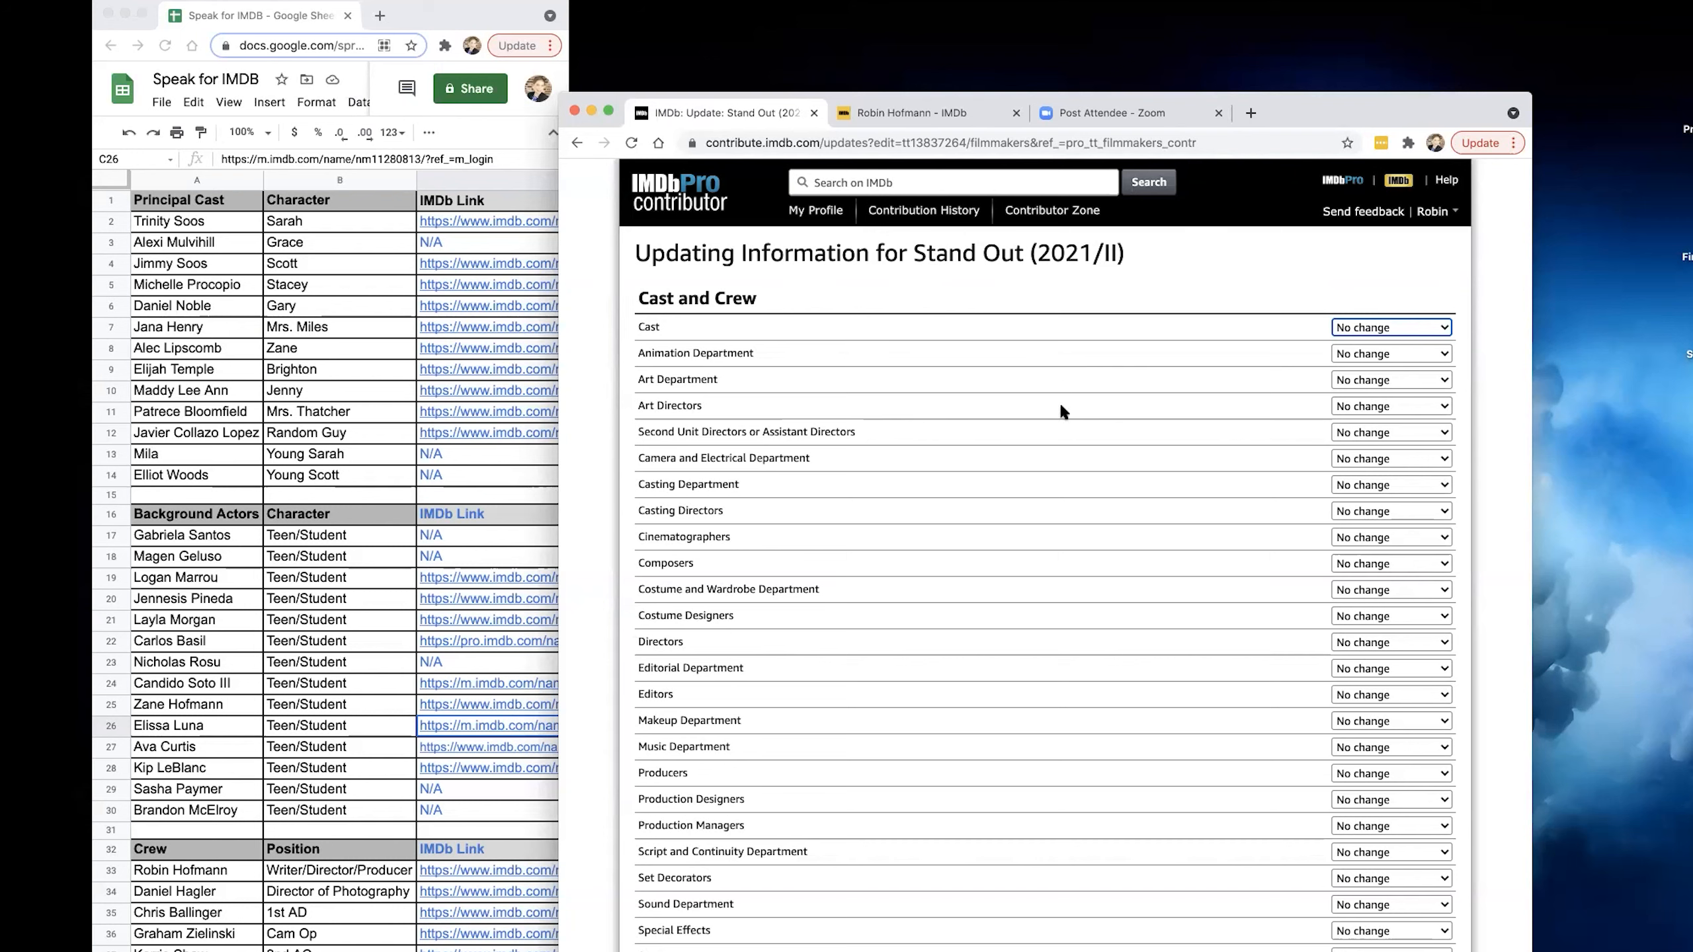
Search the public IMDb site for the editor of Stand Out by name and open the entry credited for Unmasked (2020).
{"action": "left_click", "coordinate": [931, 114]}
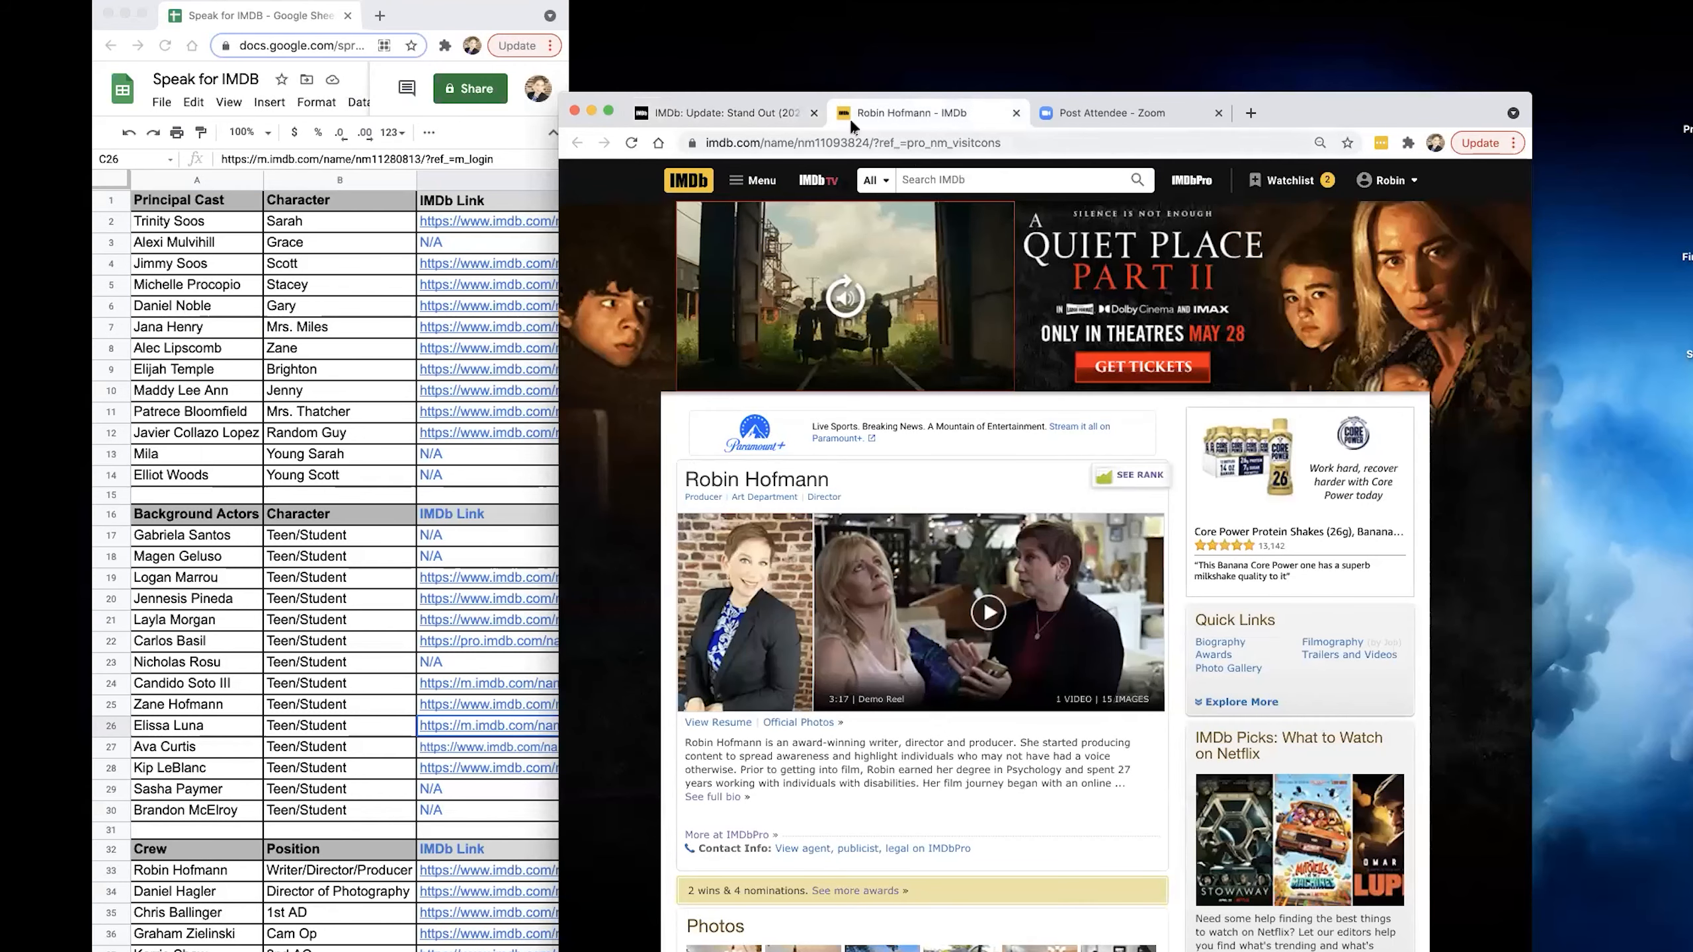
{"action": "left_click", "coordinate": [1015, 175]}
{"action": "type", "text": "Krystal"}
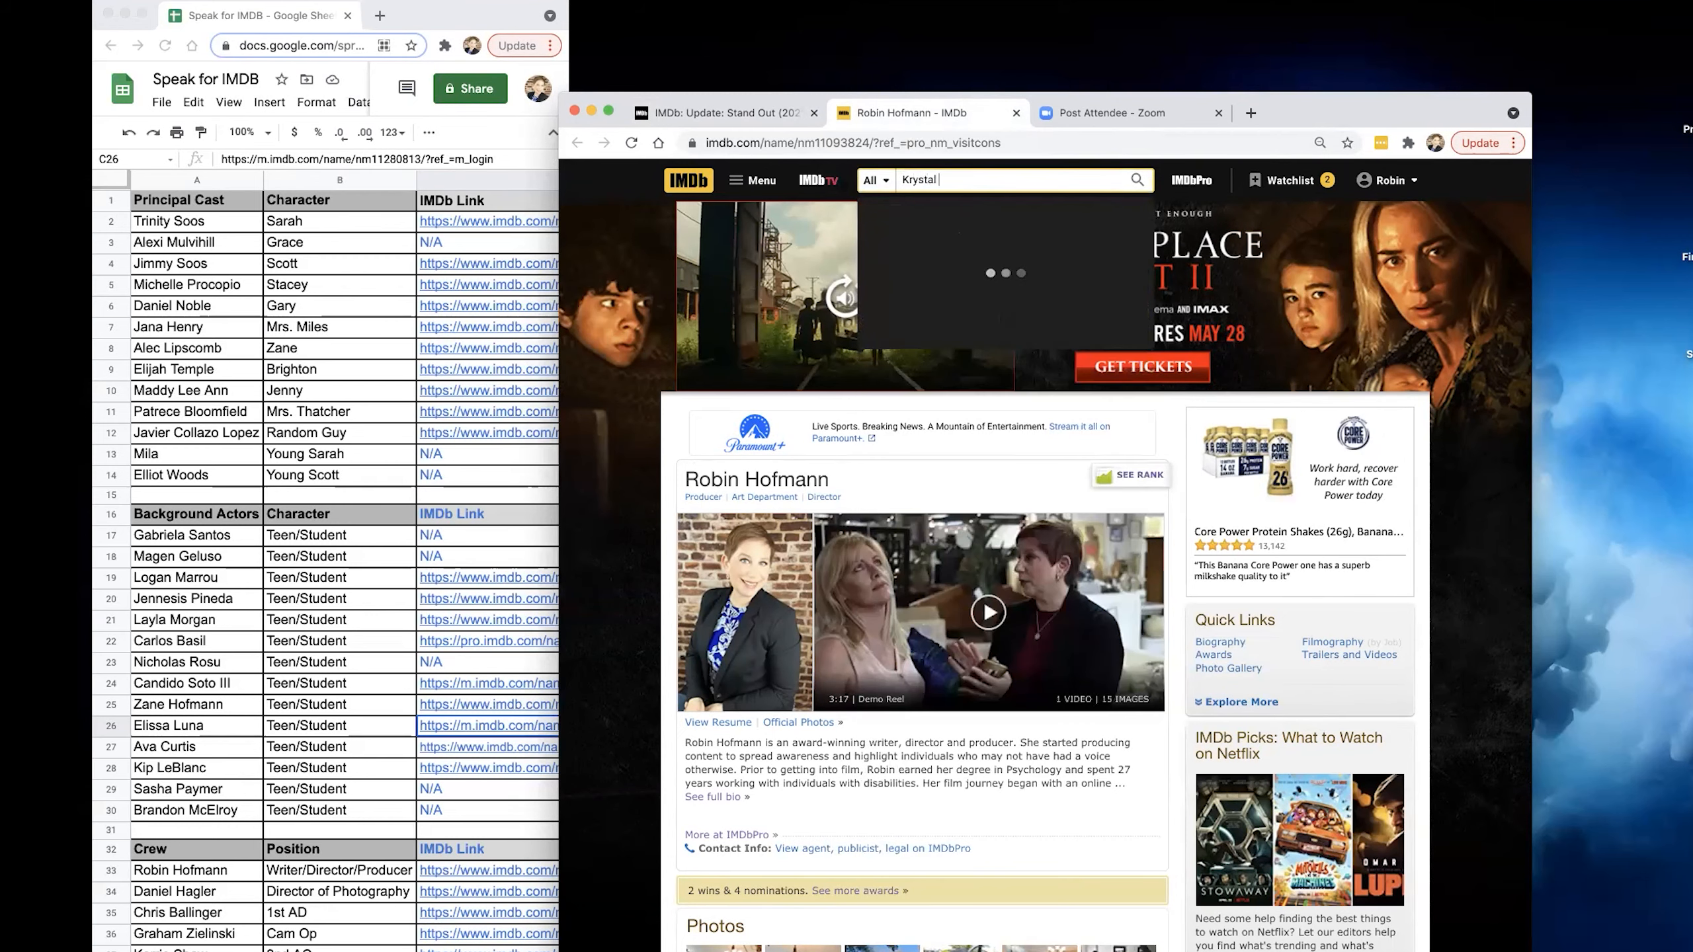
{"action": "type", "text": " alexandria"}
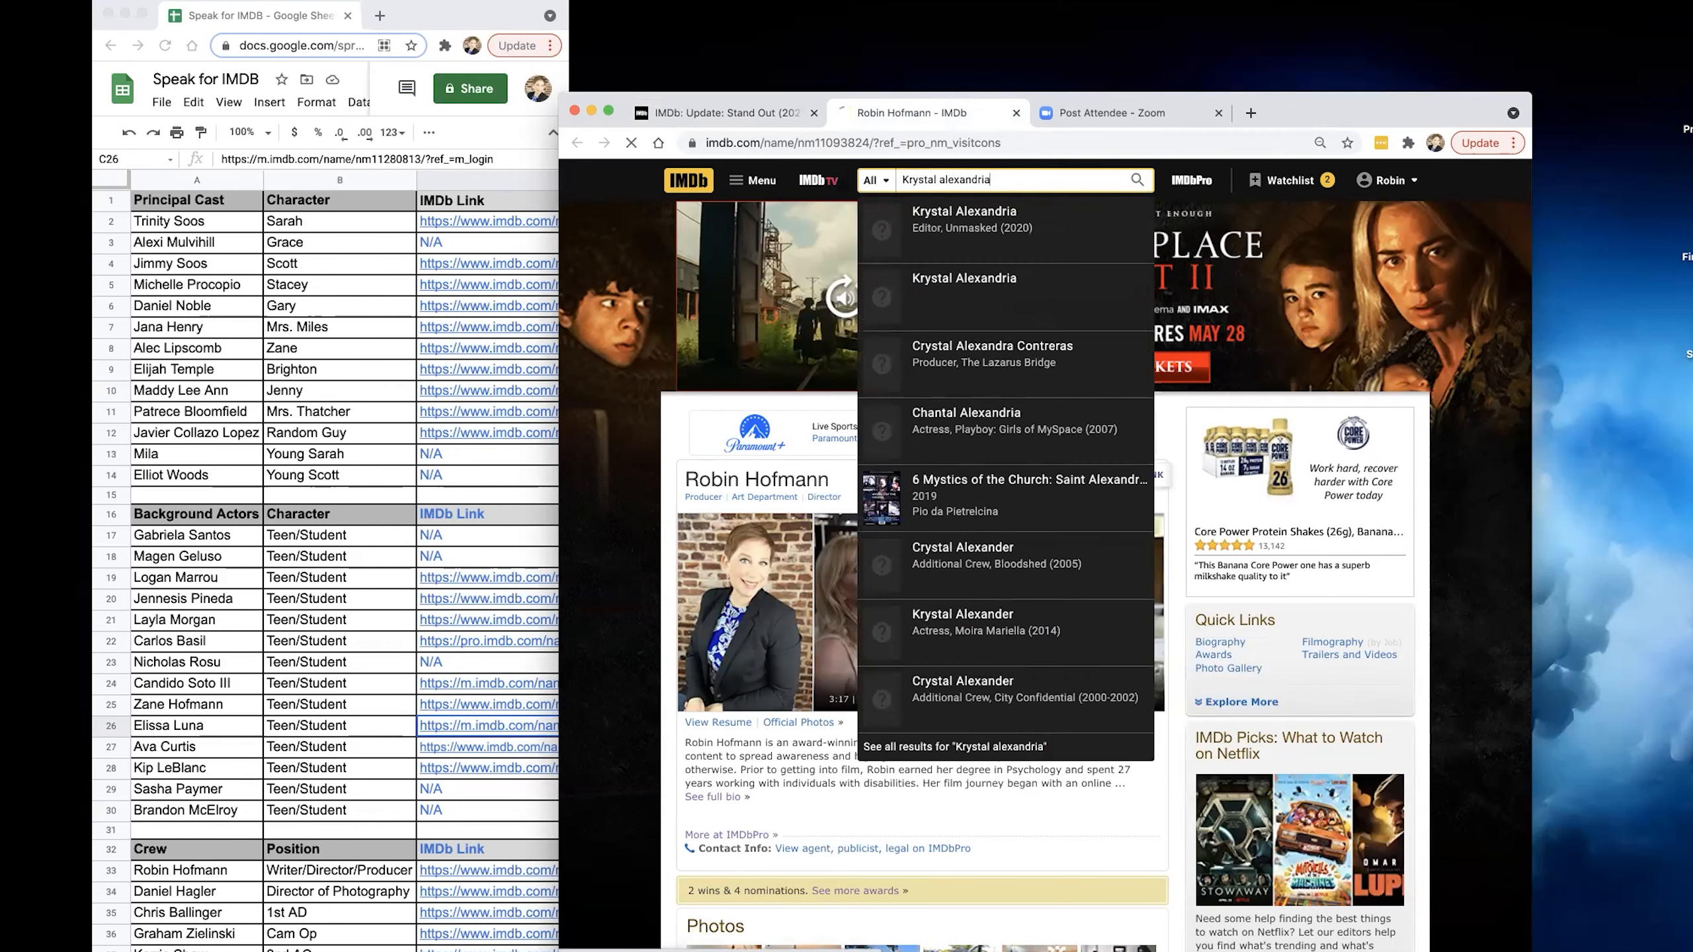
{"action": "key", "text": "Return"}
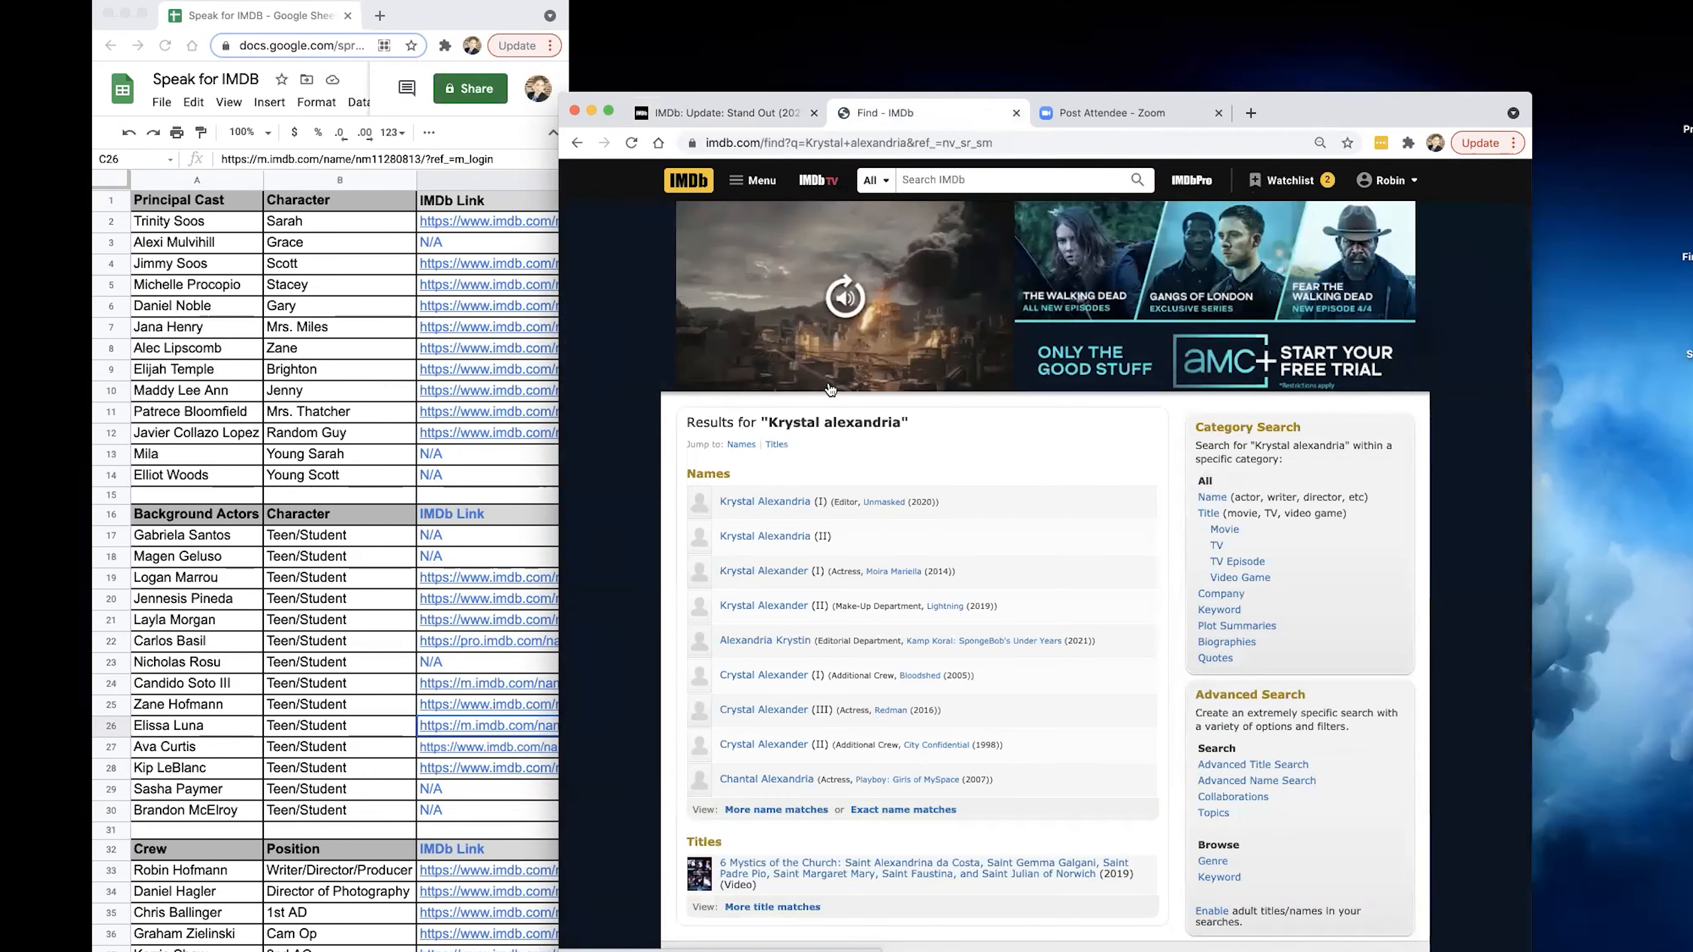
{"action": "left_click", "coordinate": [766, 502]}
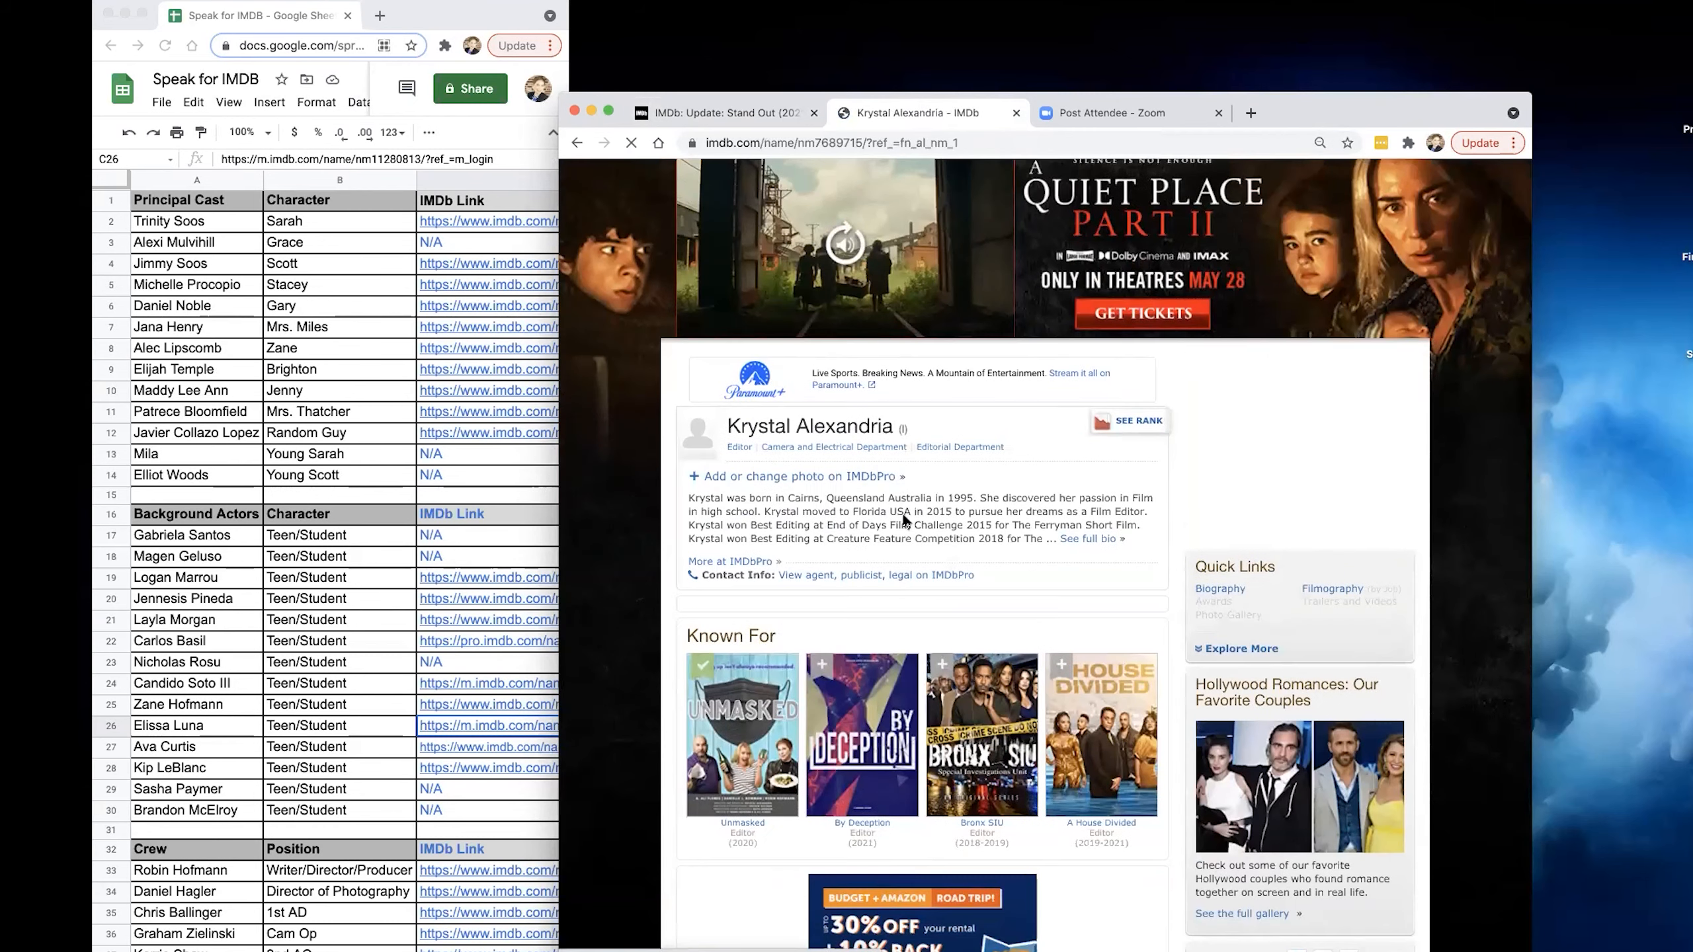
Search IMDb for the Stand Out editor's name again and open the duplicate (II) entry that lists no credits.
{"action": "left_click", "coordinate": [984, 180]}
{"action": "type", "text": "Kr"}
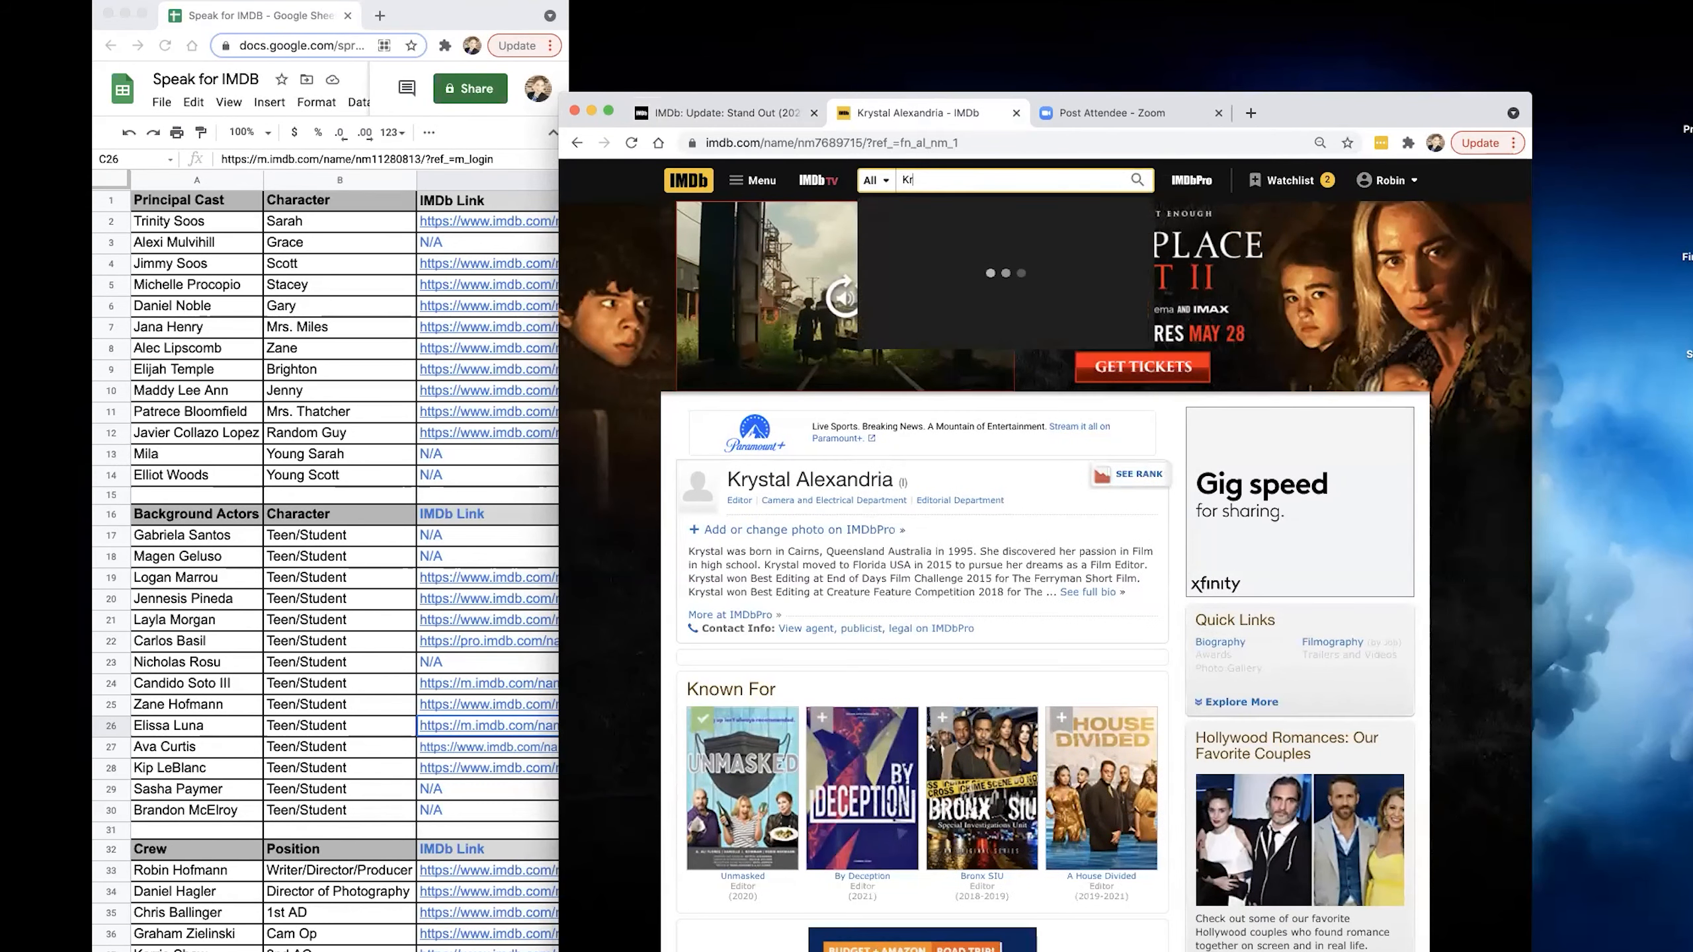
{"action": "type", "text": "ystal Alexandria"}
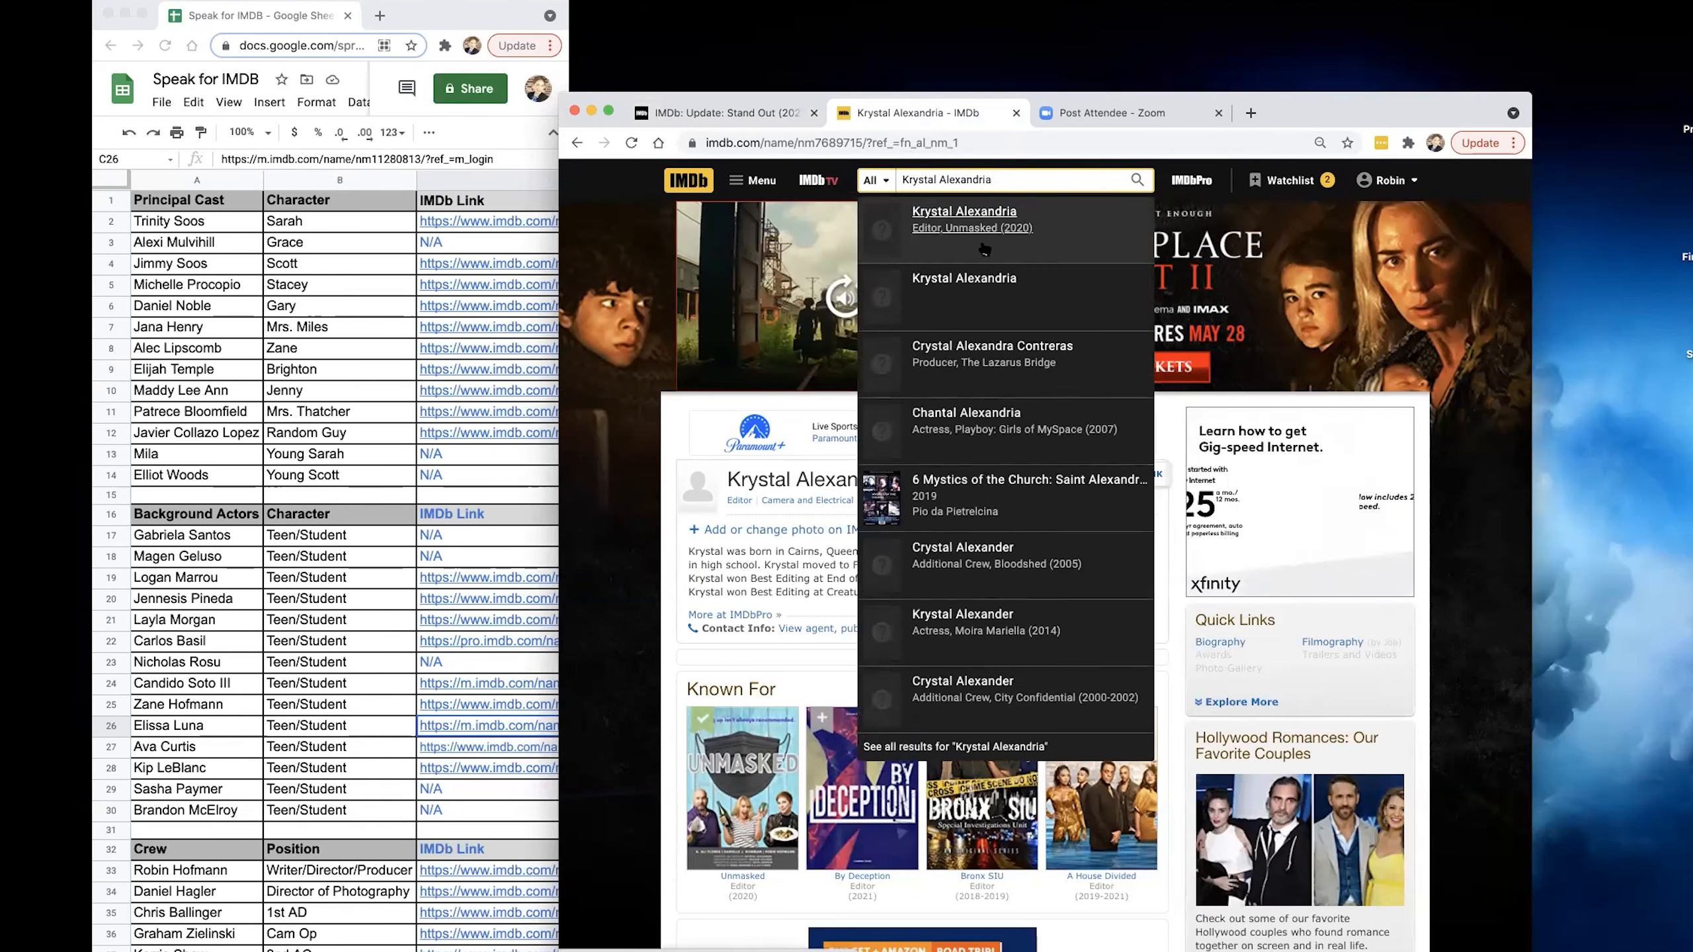
{"action": "left_click", "coordinate": [986, 287]}
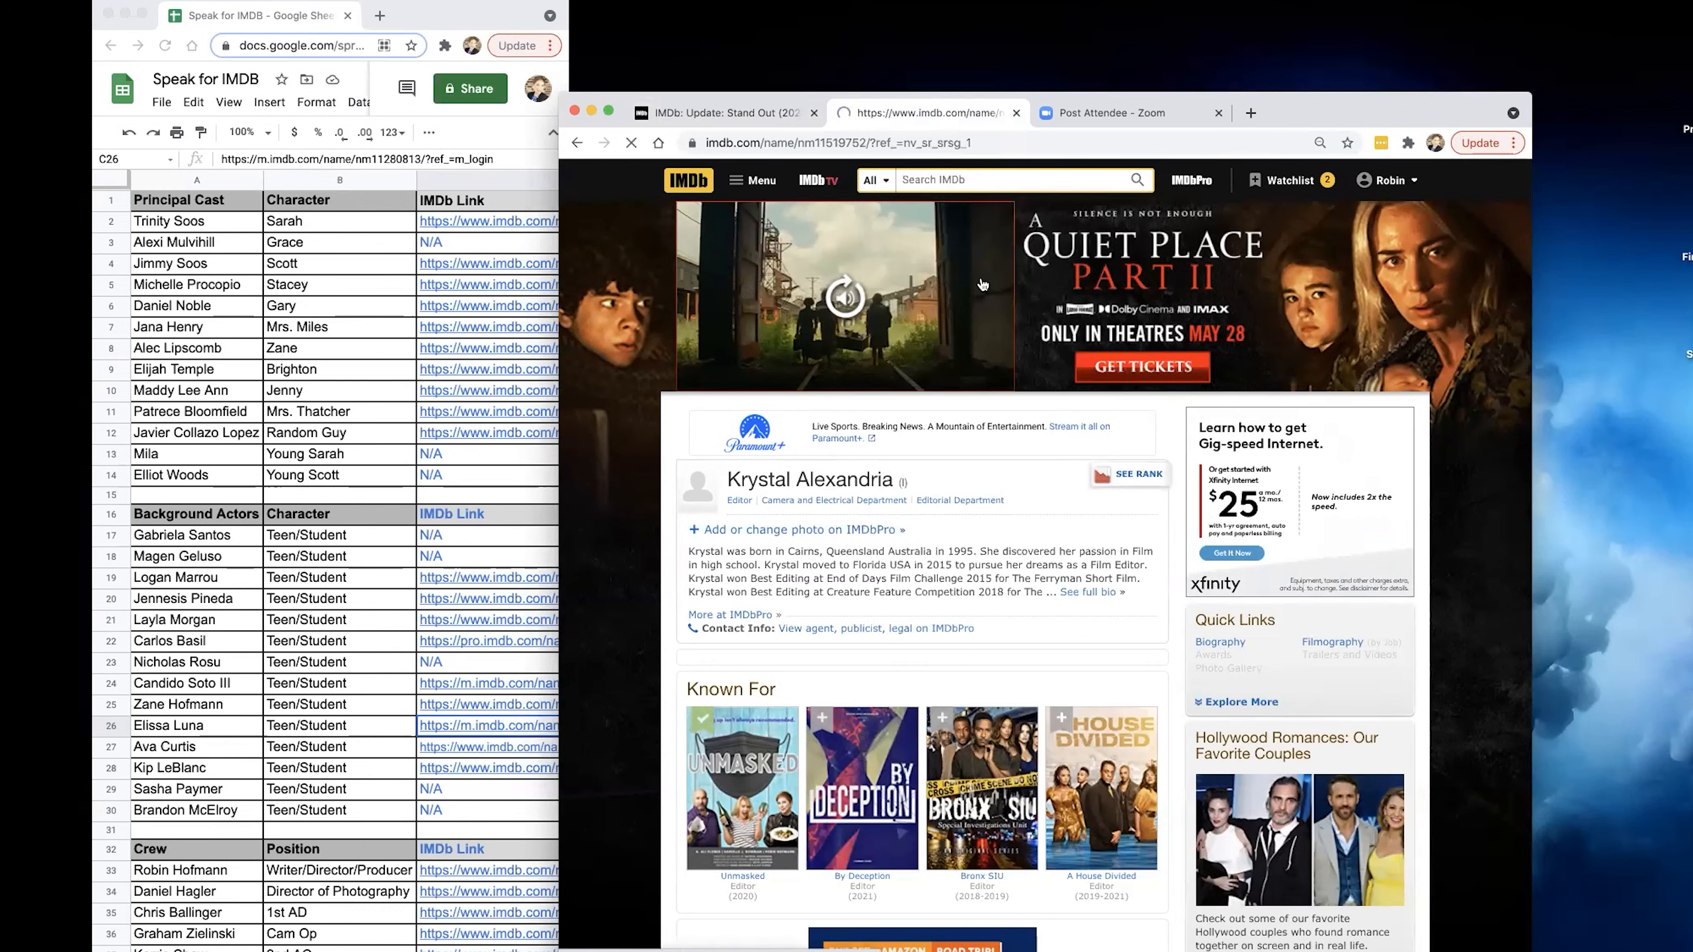
{"action": "scroll", "coordinate": [973, 421], "scroll_direction": "down", "scroll_amount": 1}
{"action": "scroll", "coordinate": [978, 421], "scroll_direction": "down", "scroll_amount": 3}
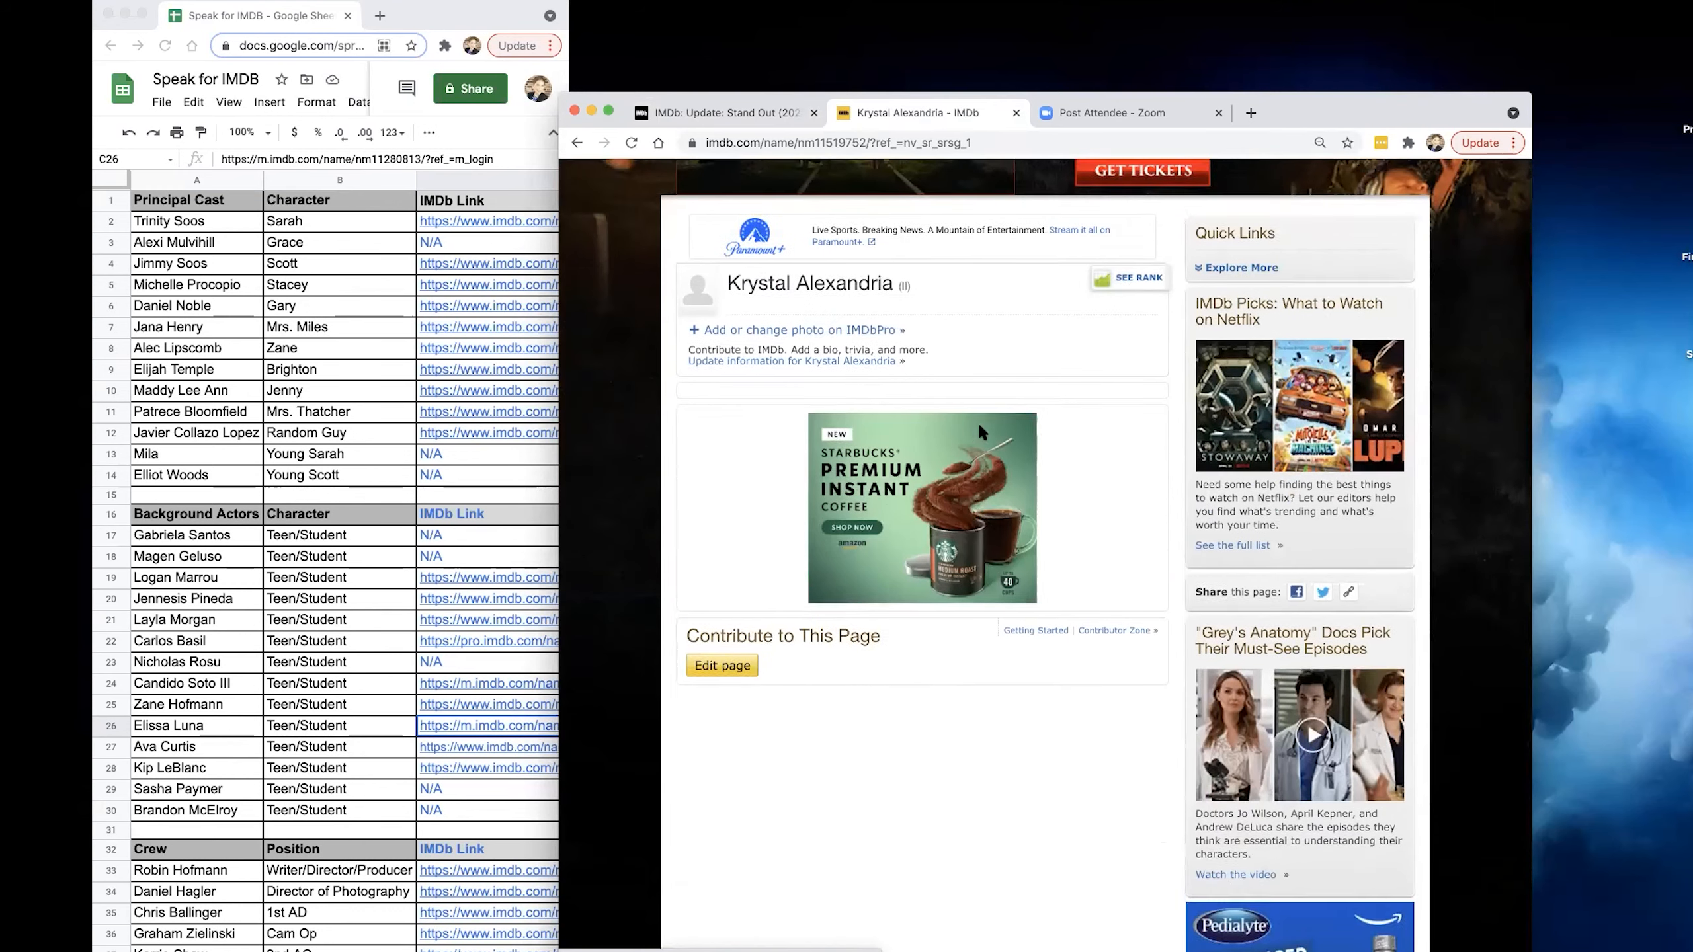
{"action": "scroll", "coordinate": [979, 420], "scroll_direction": "up", "scroll_amount": 4}
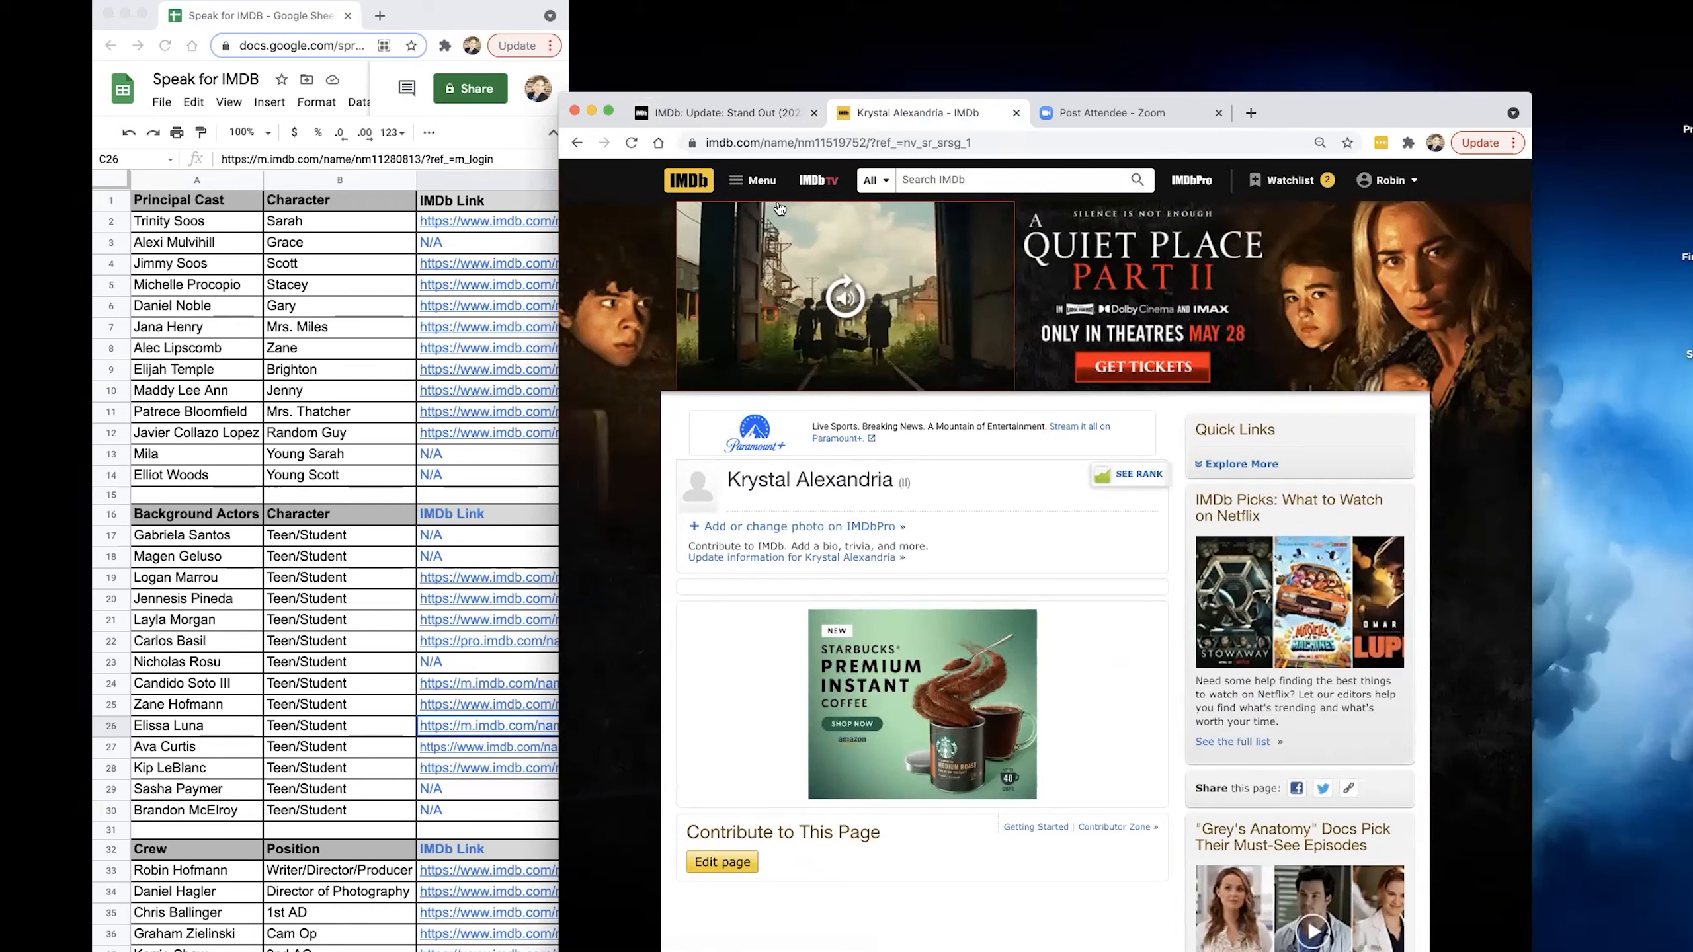
{"action": "scroll", "coordinate": [866, 634], "scroll_direction": "down", "scroll_amount": 5}
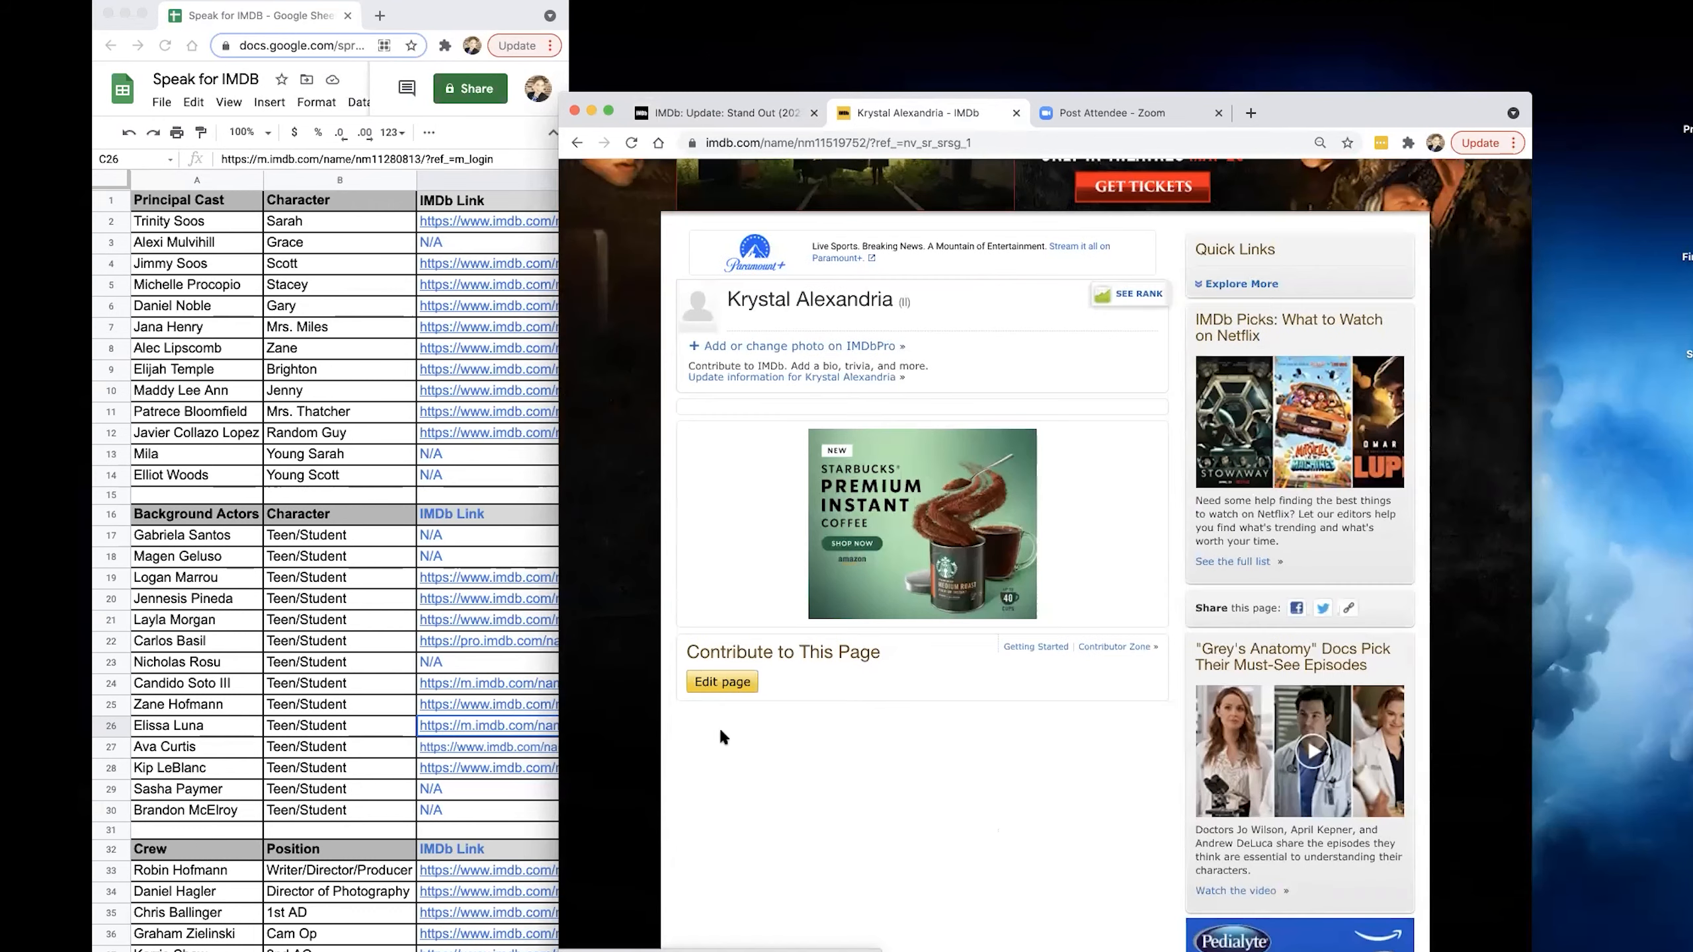
Open the edit form for the duplicate name page and request Add correction for Name Correction or Merge.
{"action": "left_click", "coordinate": [723, 682]}
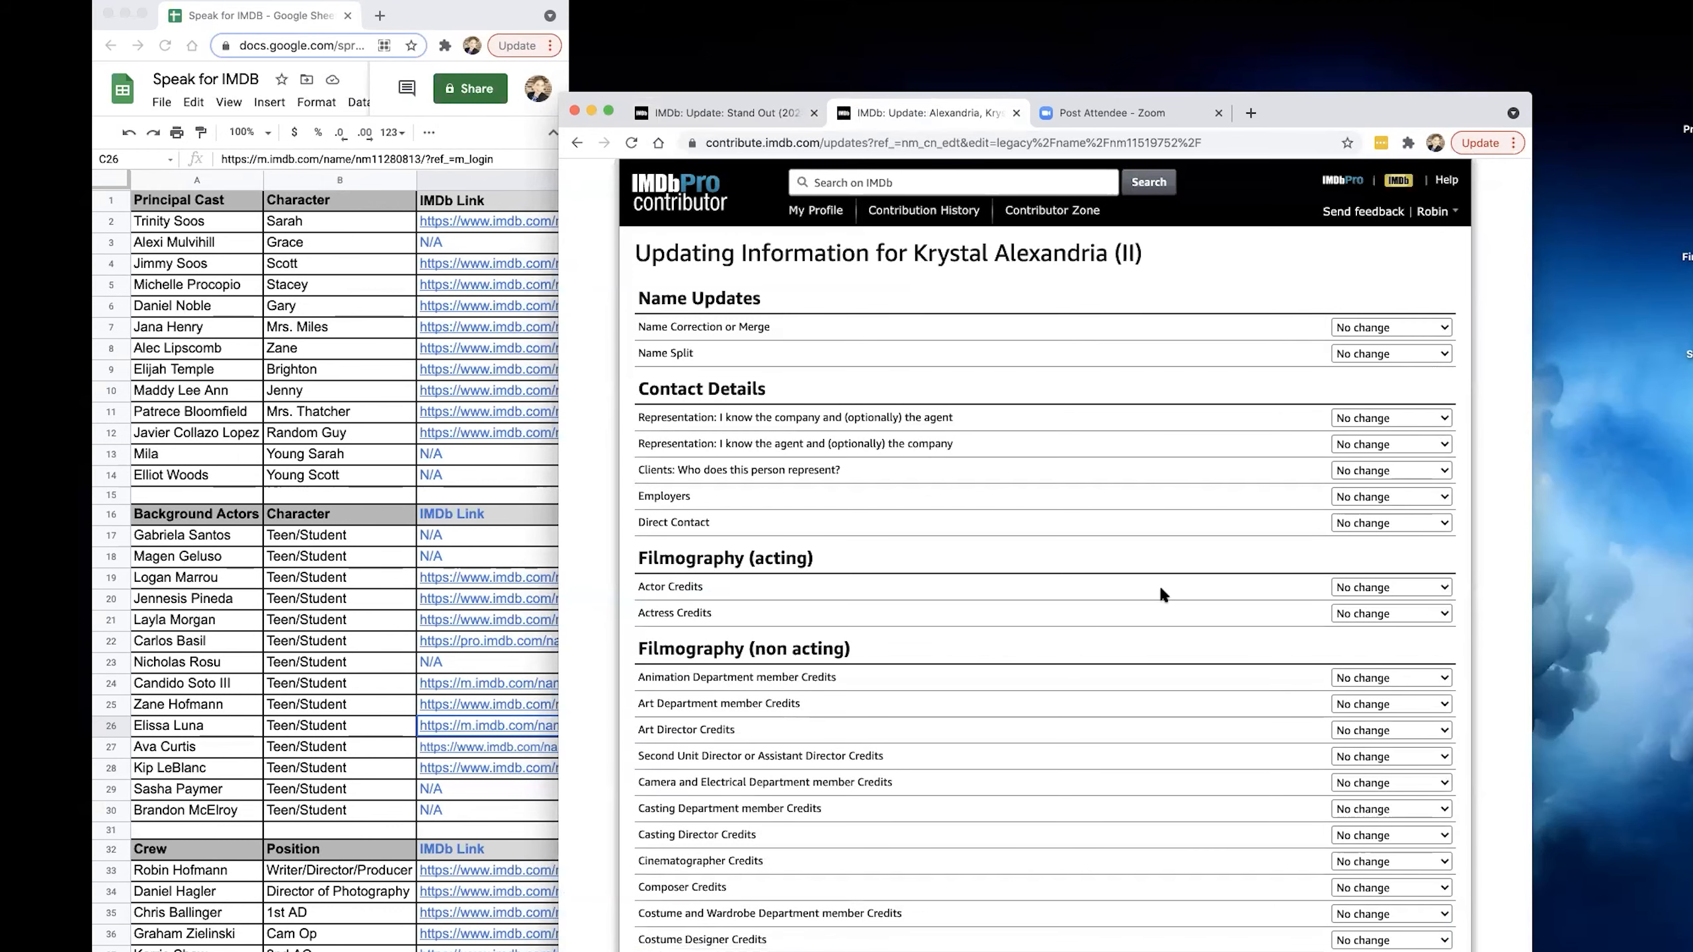
{"action": "scroll", "coordinate": [1049, 557], "scroll_direction": "down", "scroll_amount": 1}
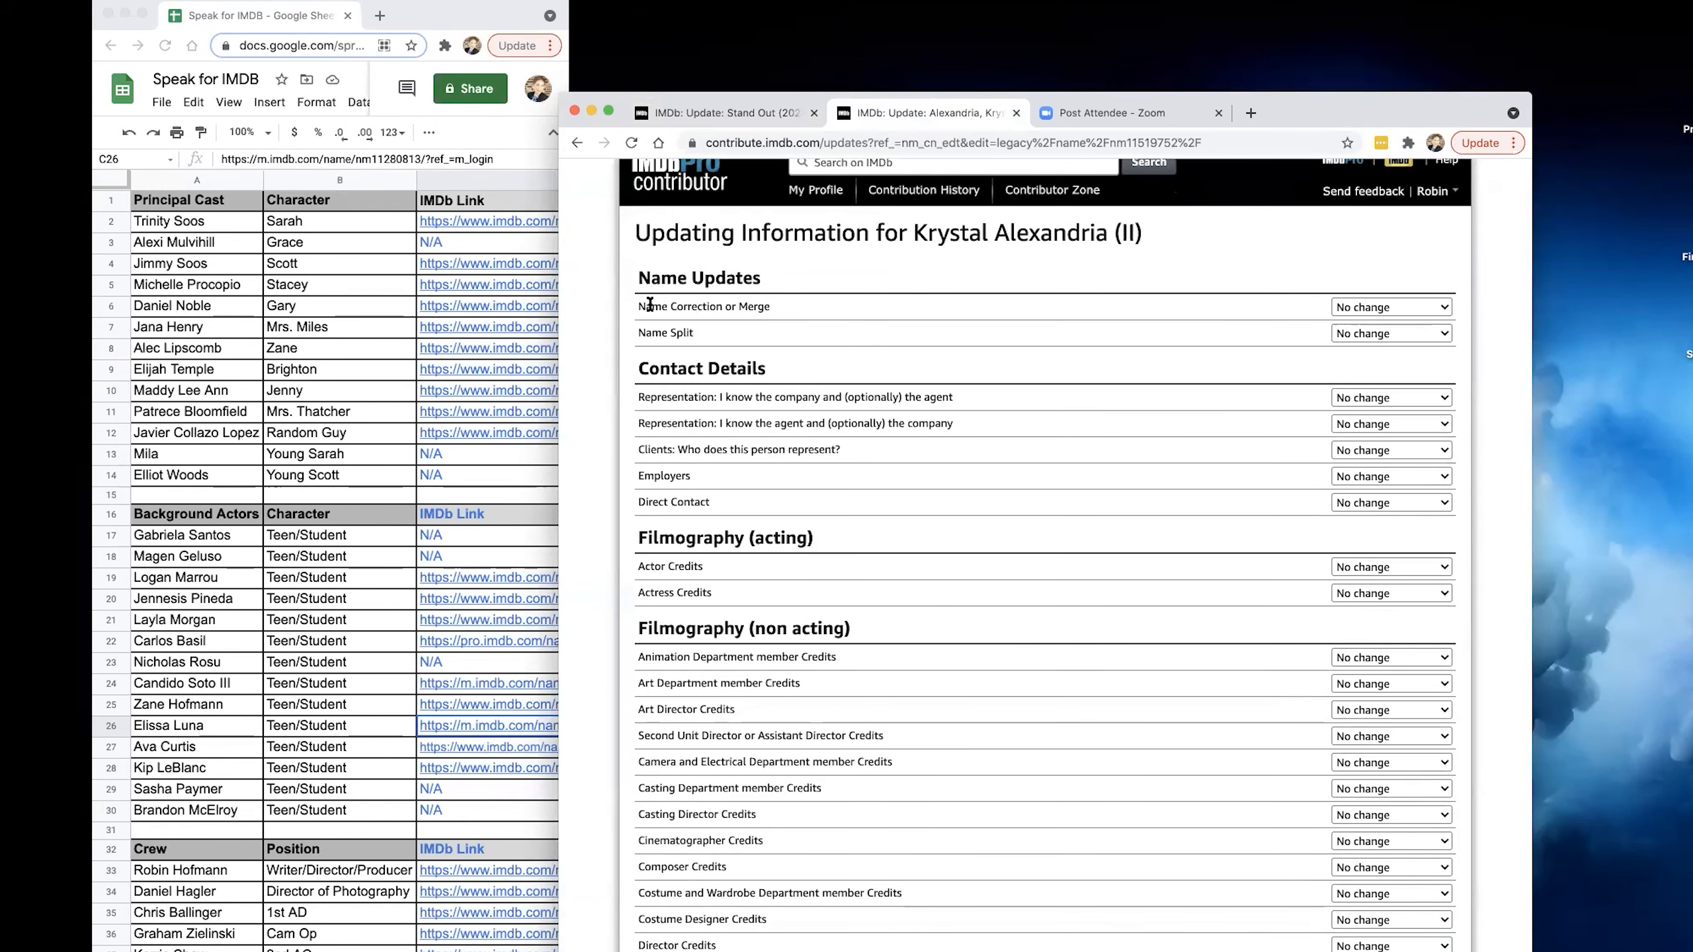
{"action": "left_click", "coordinate": [1431, 307]}
{"action": "left_click", "coordinate": [1418, 322]}
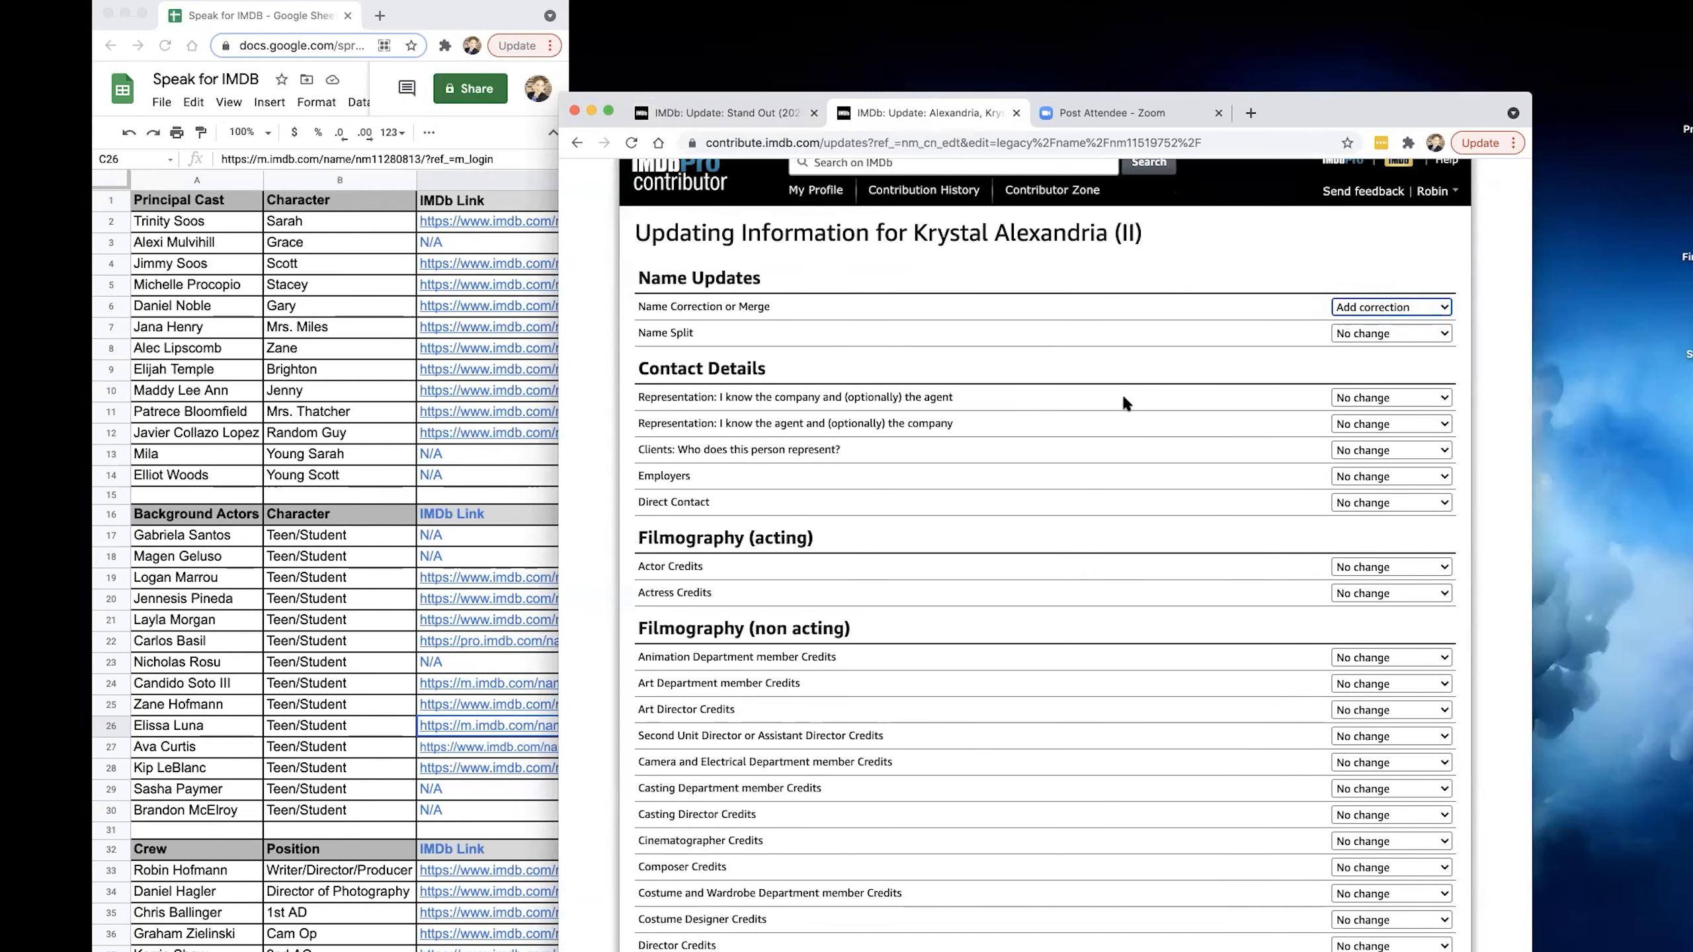
{"action": "scroll", "coordinate": [1083, 438], "scroll_direction": "down", "scroll_amount": 20}
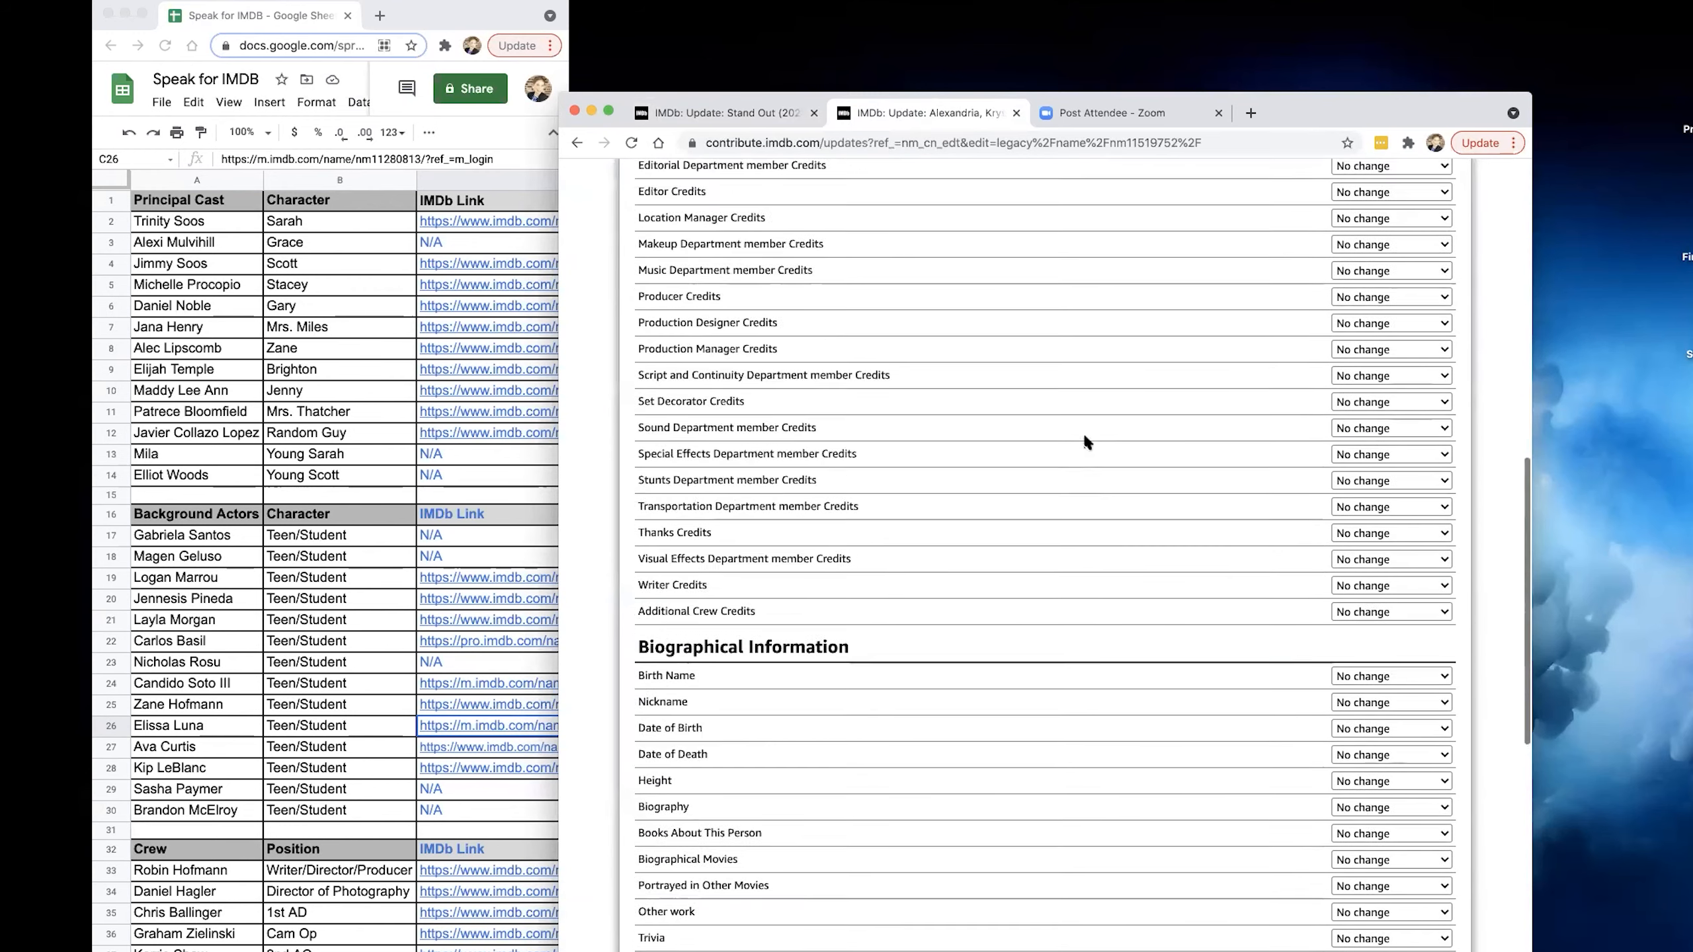
{"action": "scroll", "coordinate": [1084, 434], "scroll_direction": "down", "scroll_amount": 5}
{"action": "left_click", "coordinate": [667, 825]}
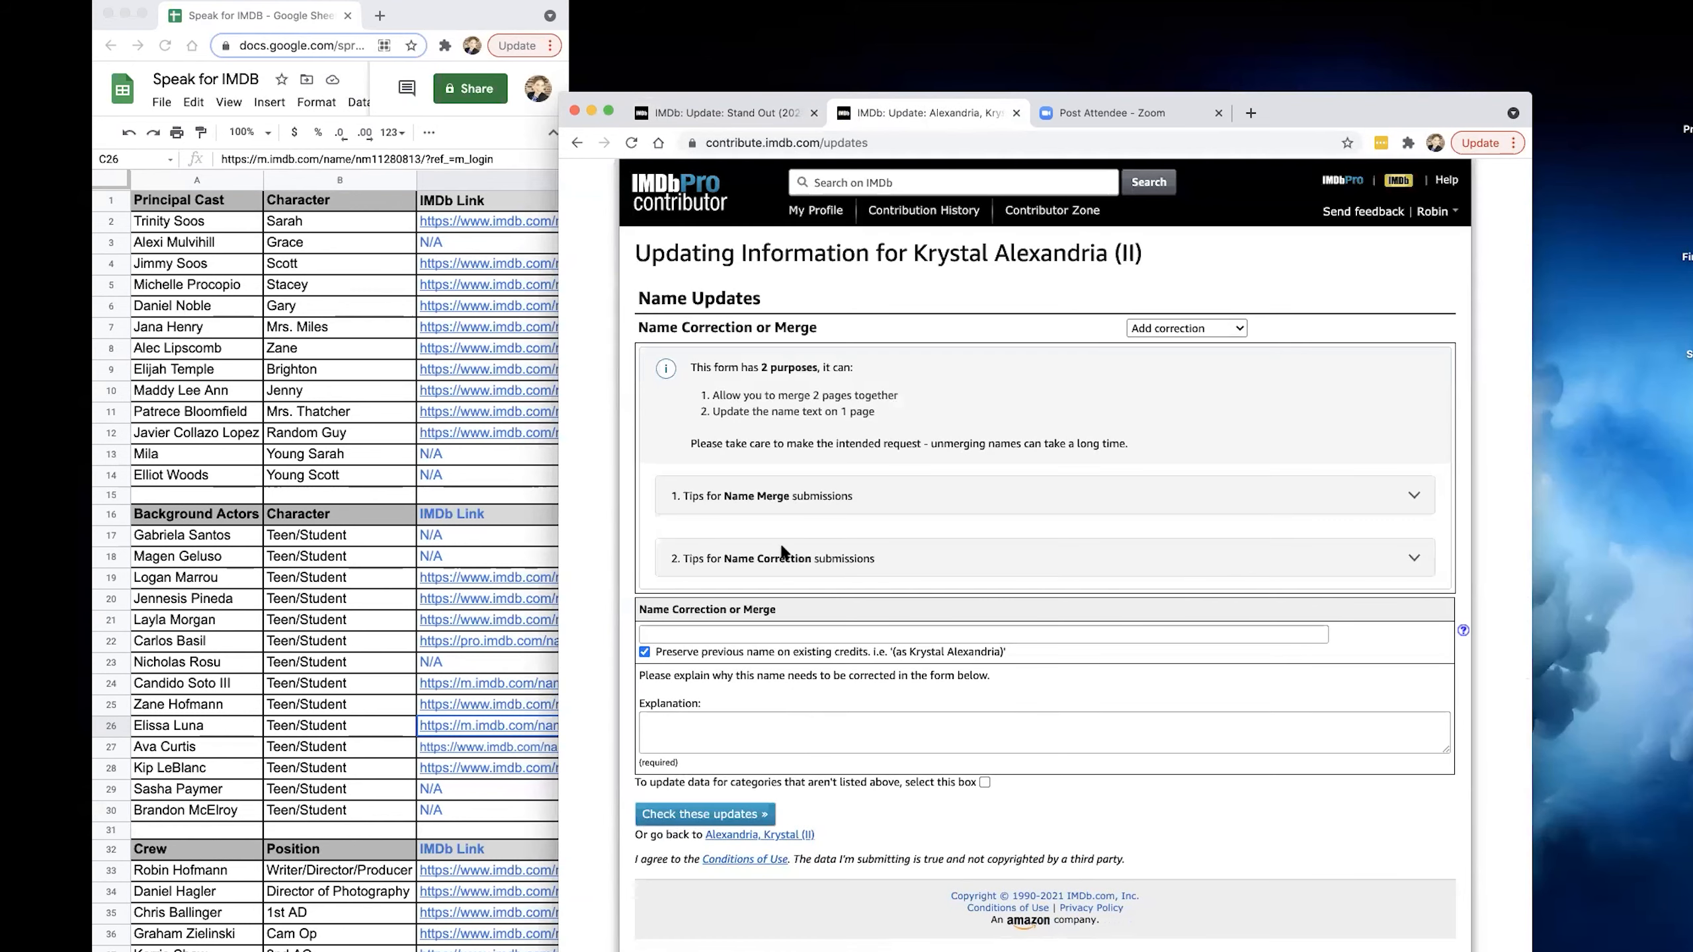
View the correction choices and the tips for Name Merge submissions.
{"action": "left_click", "coordinate": [1207, 328]}
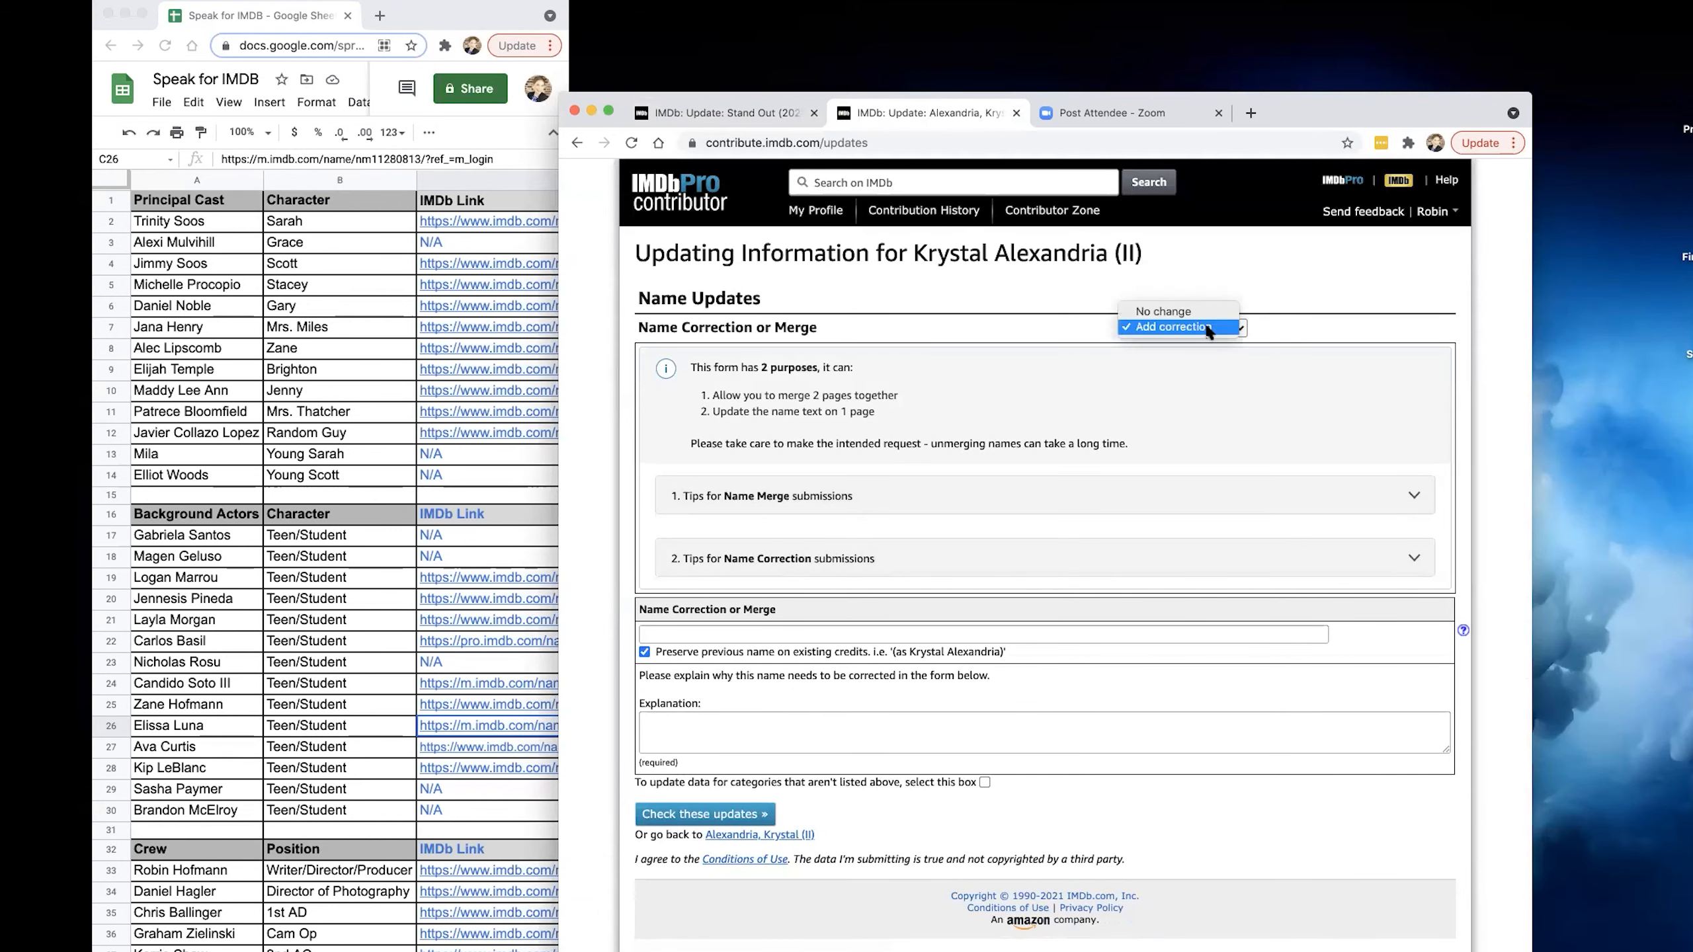
{"action": "left_click", "coordinate": [1207, 328]}
{"action": "left_click", "coordinate": [1151, 510]}
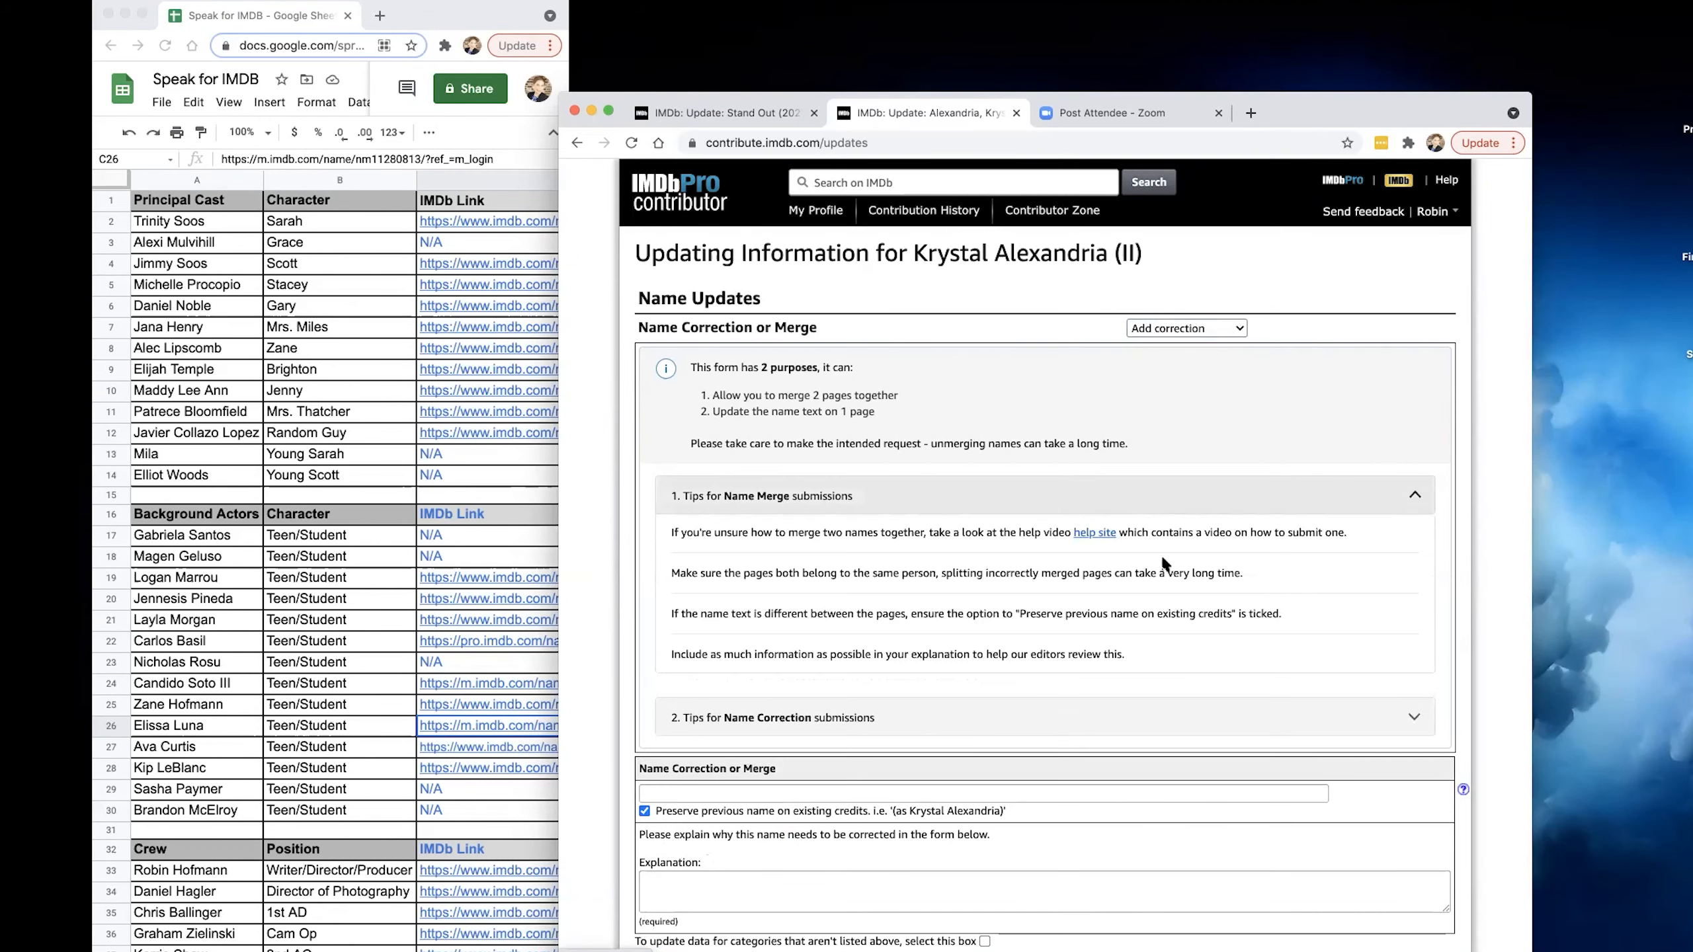
{"action": "scroll", "coordinate": [1161, 585], "scroll_direction": "down", "scroll_amount": 2}
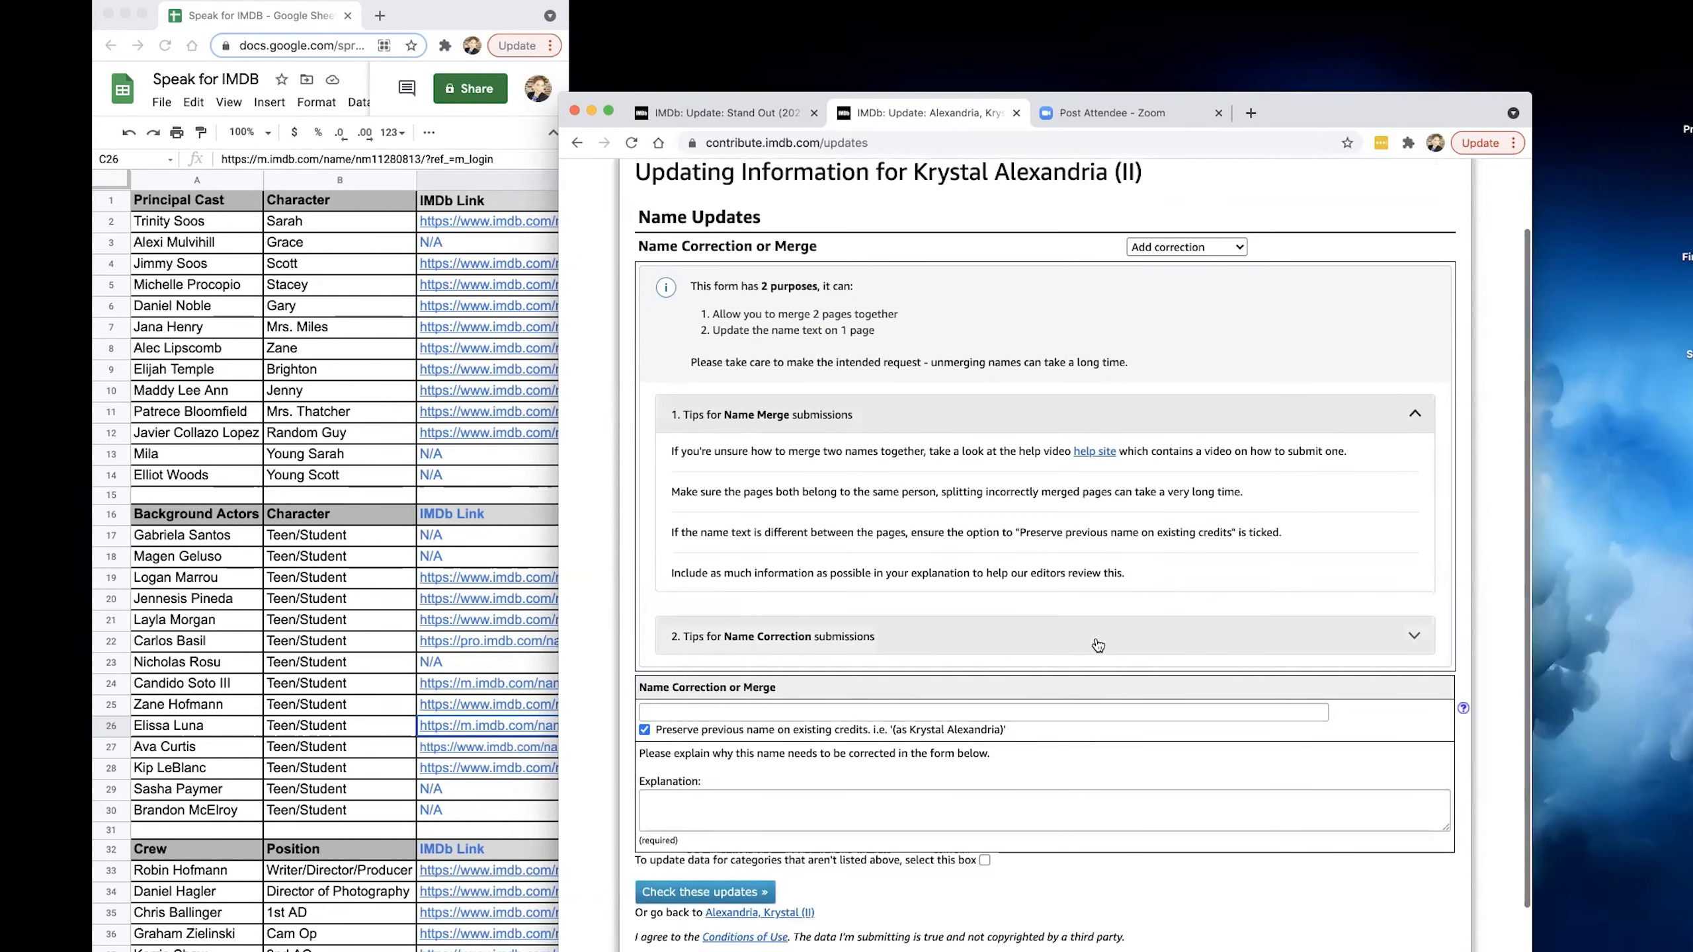
{"action": "scroll", "coordinate": [712, 721], "scroll_direction": "down", "scroll_amount": 2}
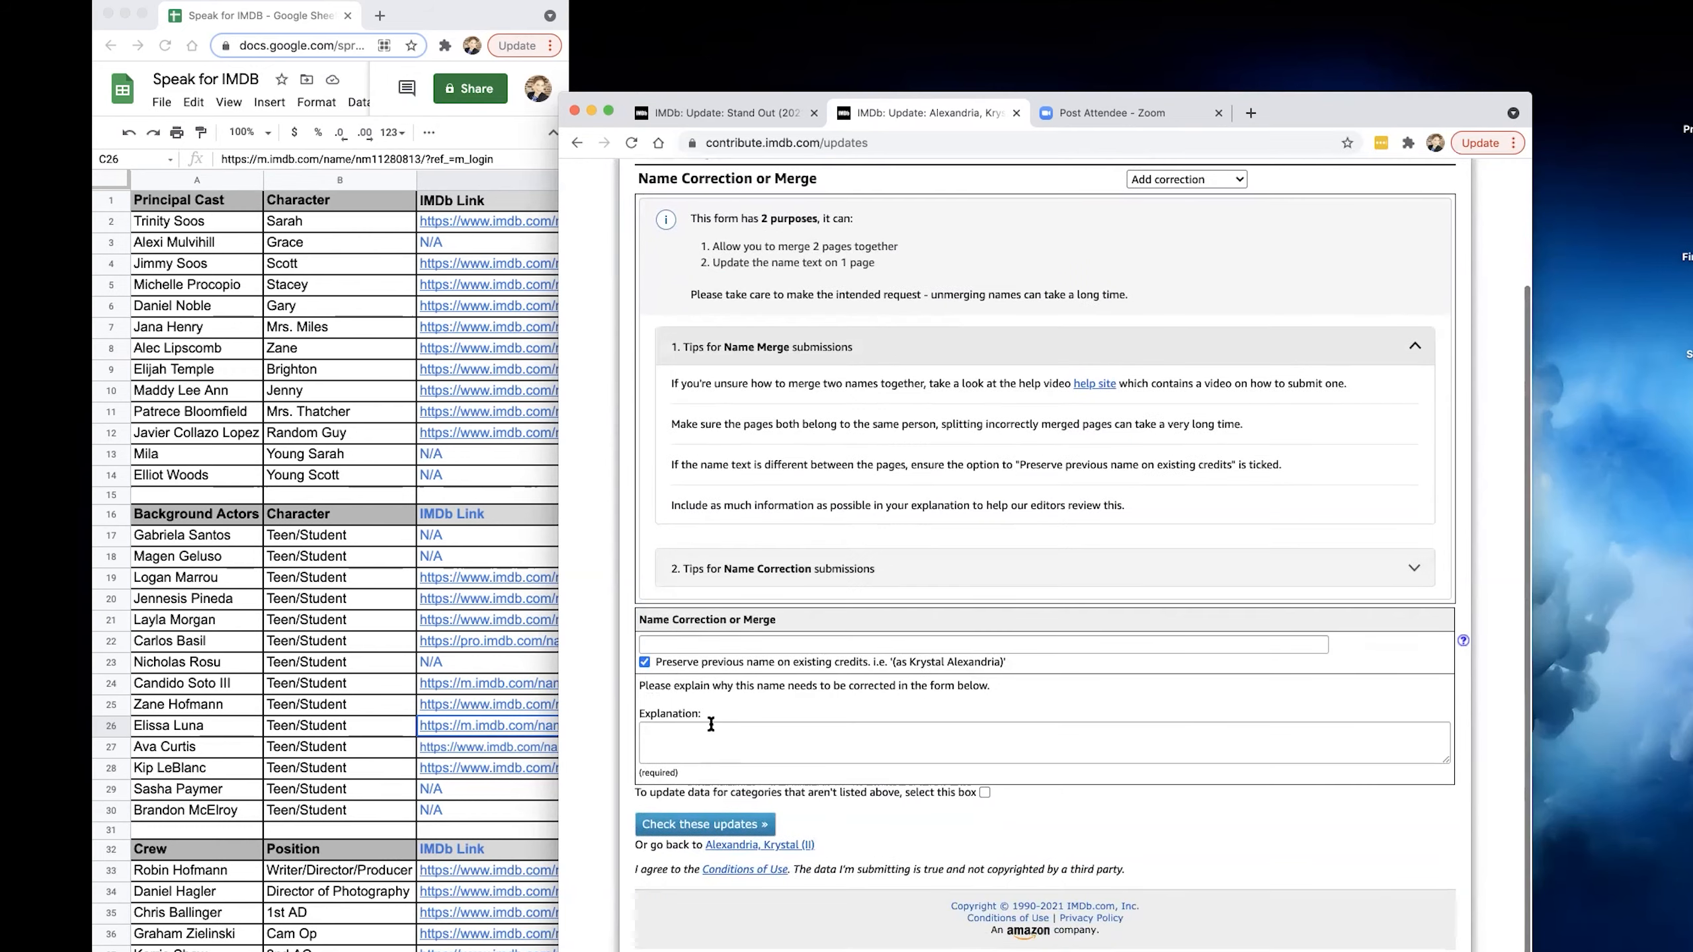
Explain that this is not an active account and all IMDB credits should be on the editor's (I) entry, and check the updates.
{"action": "left_click", "coordinate": [748, 736]}
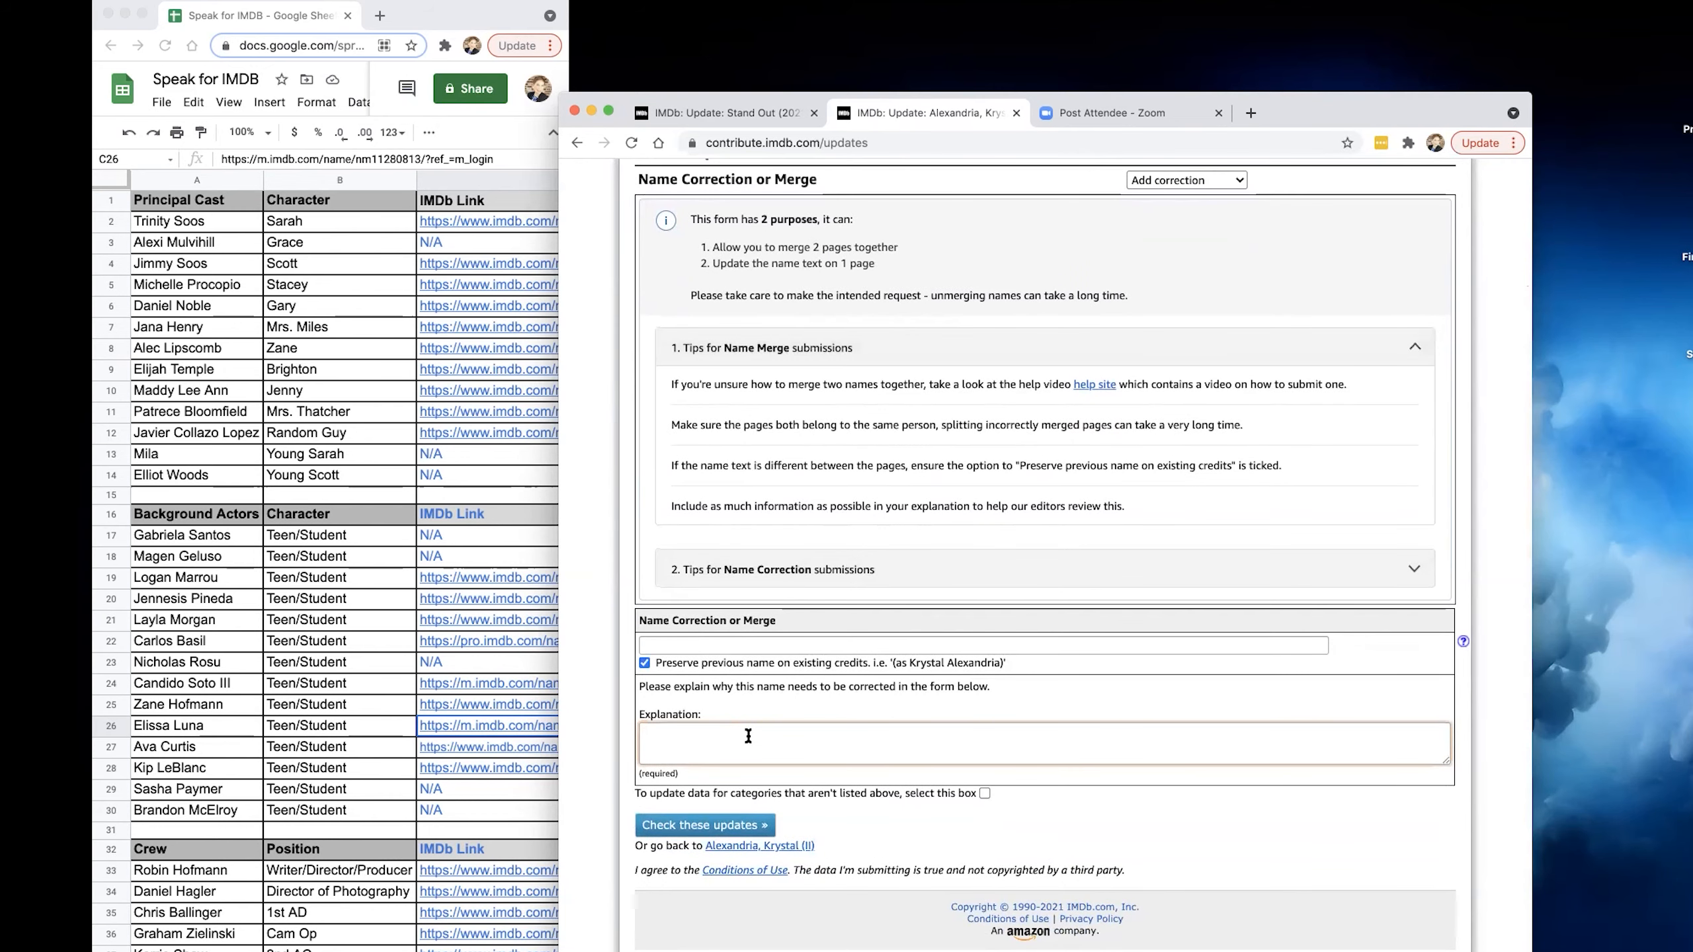
{"action": "type", "text": "This is not an active account. All IMDB credits should be o"}
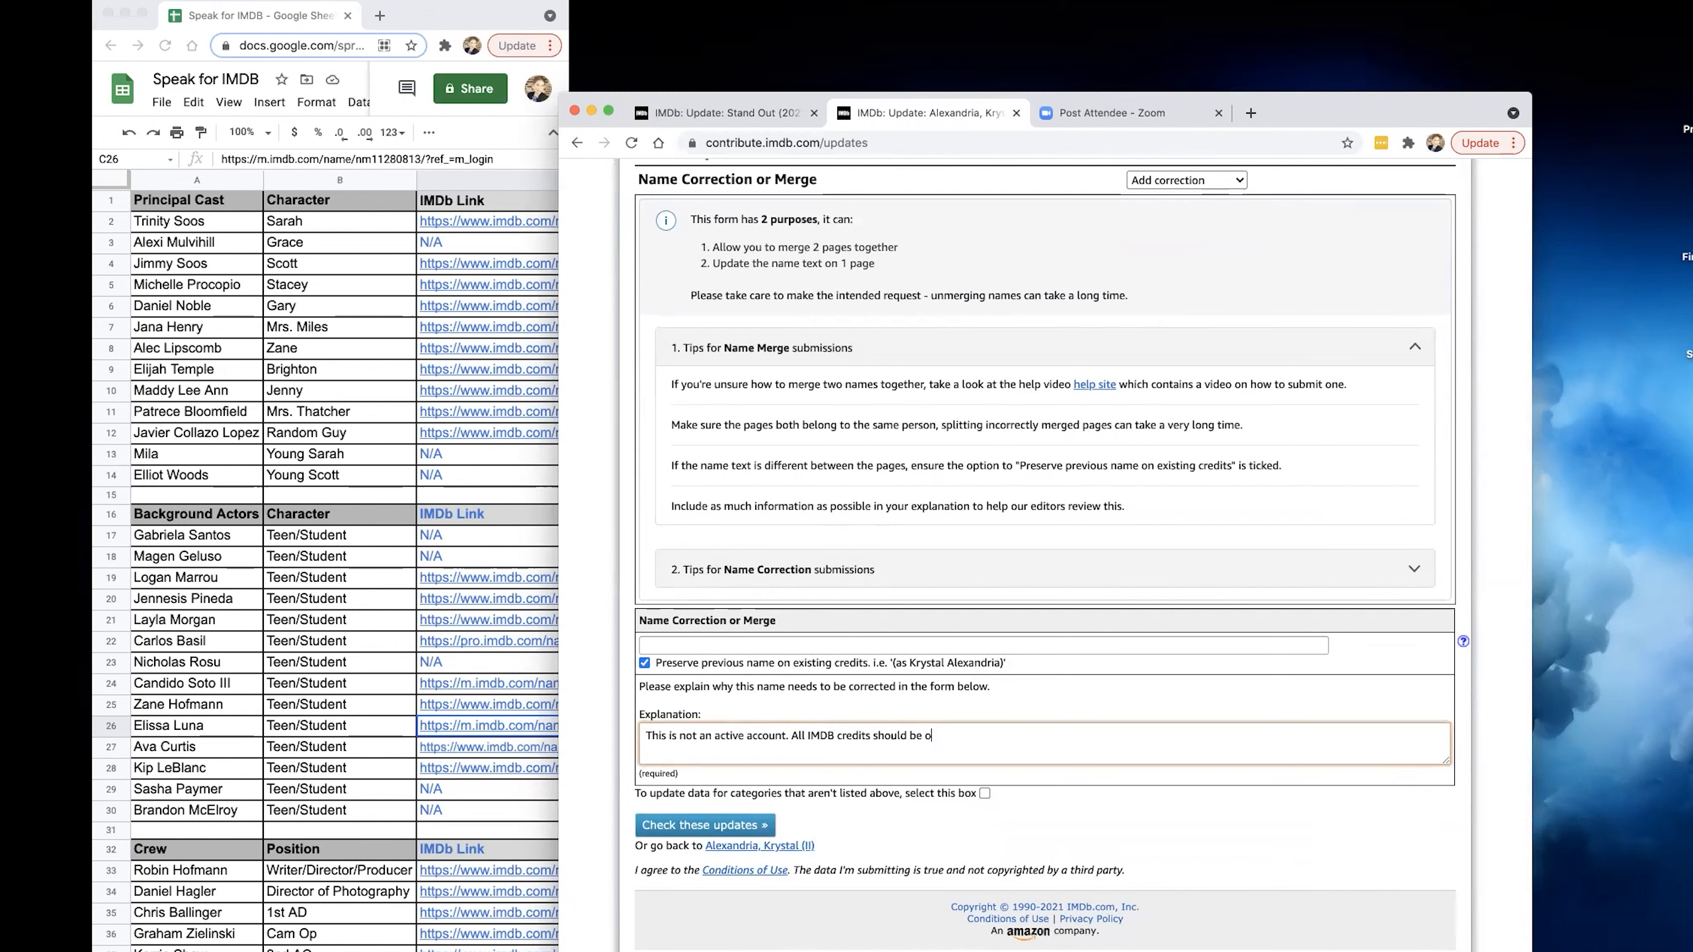
{"action": "type", "text": "n Krystal Alexandria (I"}
{"action": "left_click", "coordinate": [726, 645]}
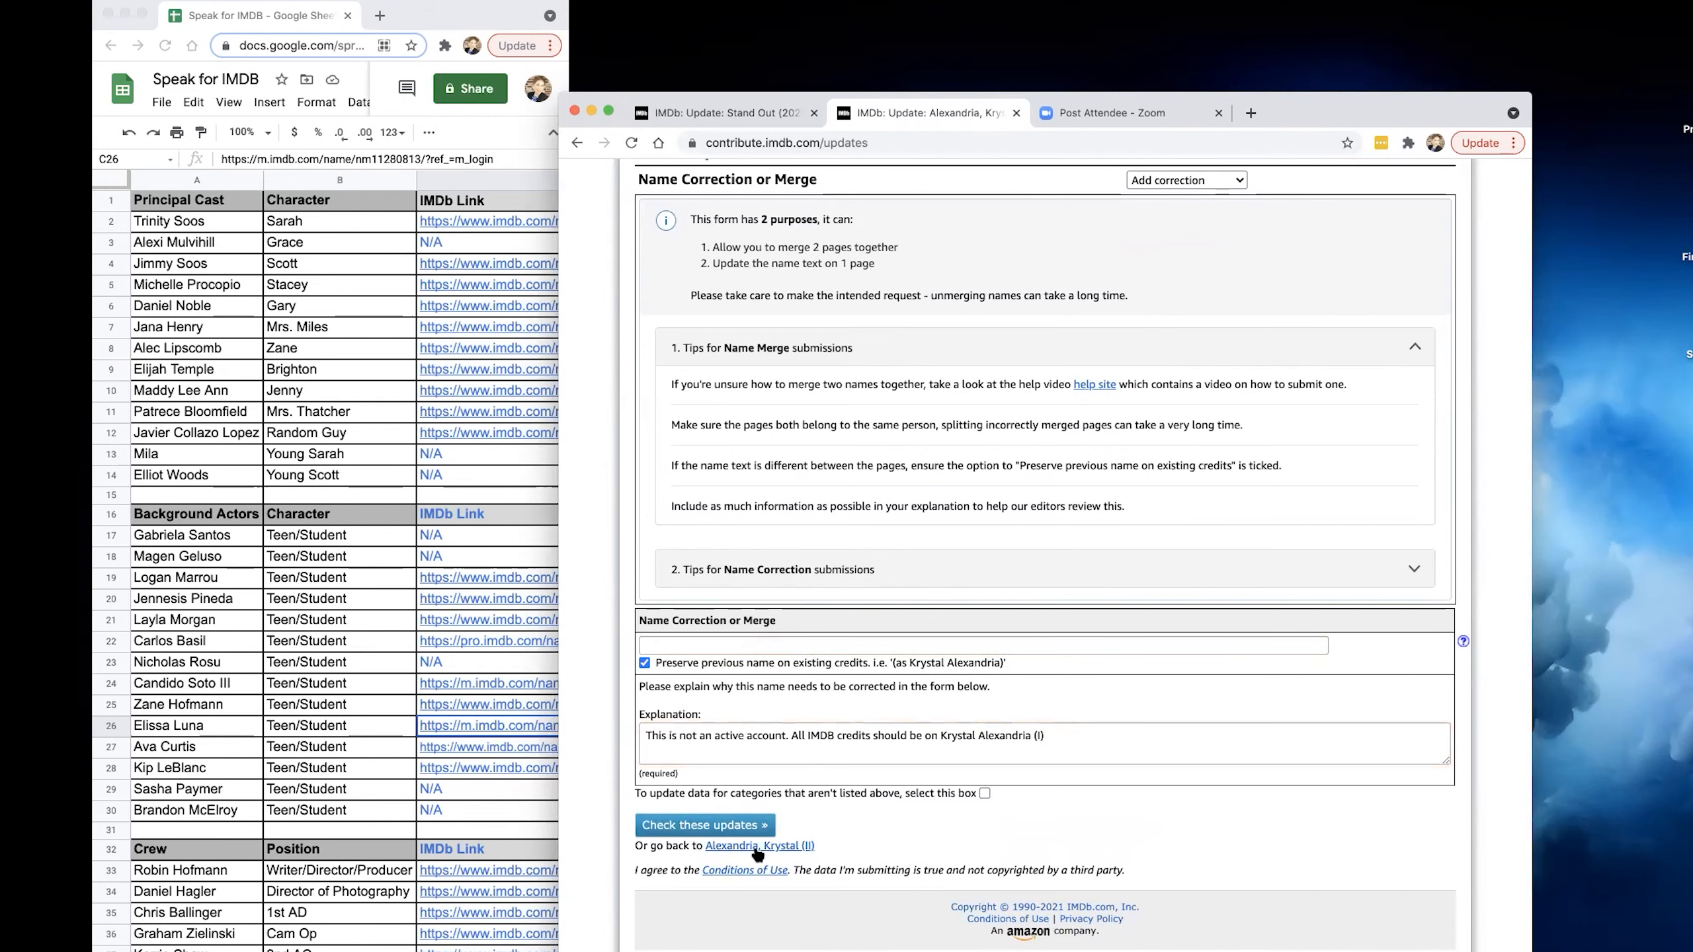
{"action": "left_click", "coordinate": [716, 824]}
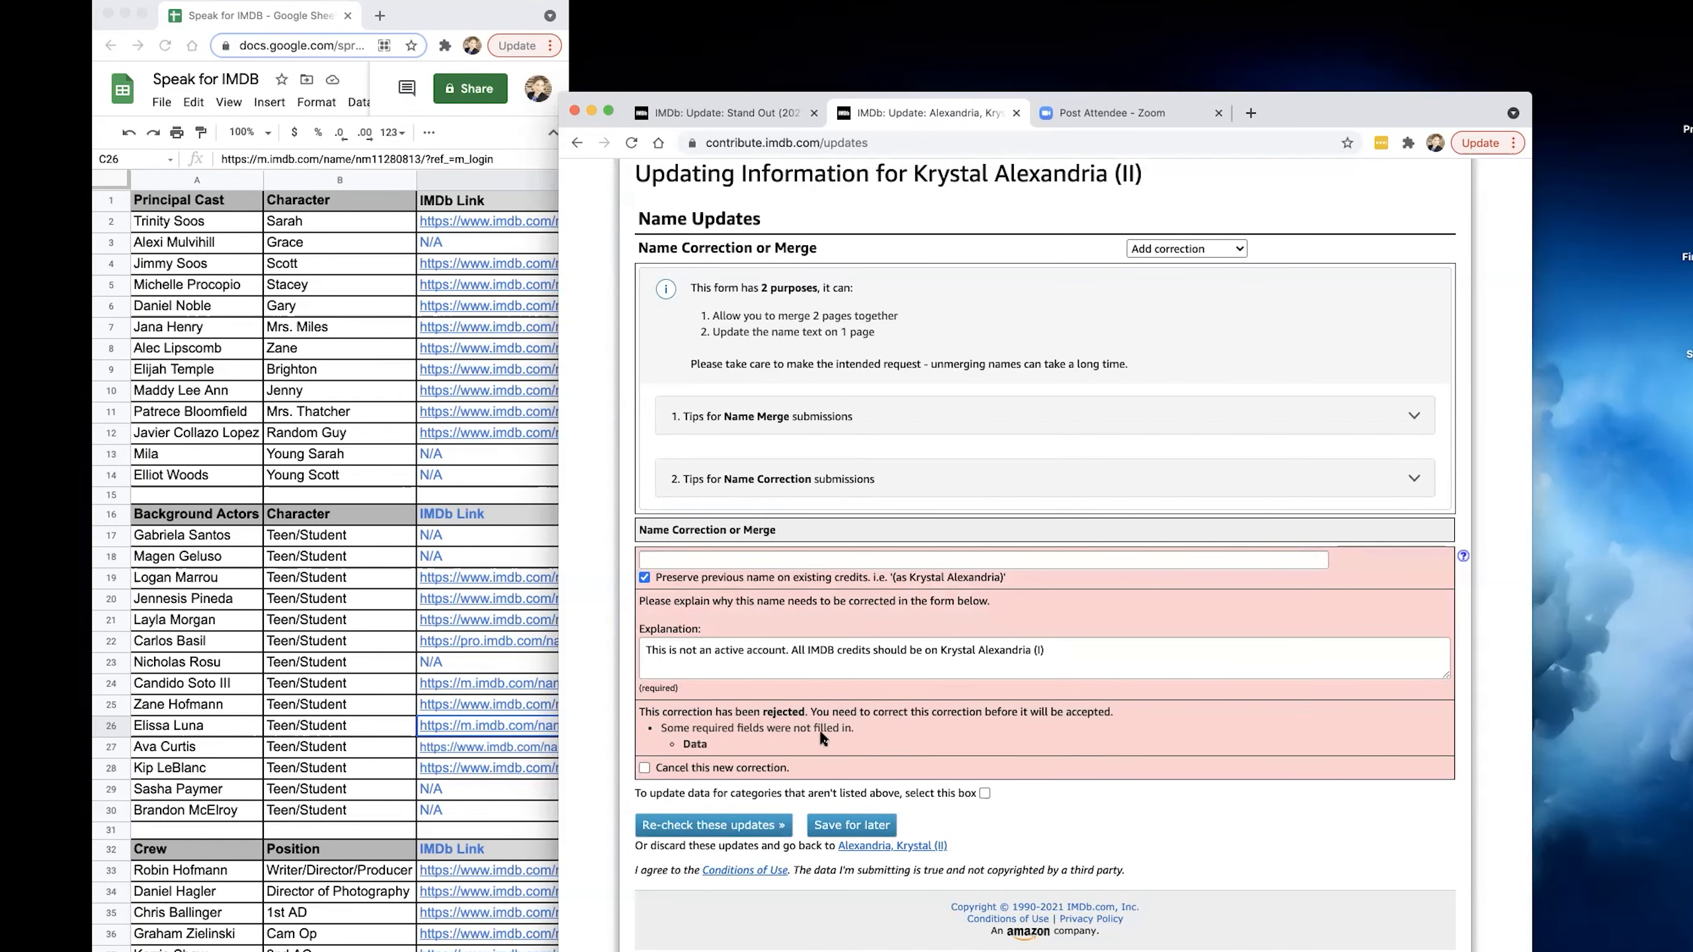
Enter the editor's full name with the numeral (I) as the corrected name and re-check the updates.
{"action": "scroll", "coordinate": [805, 725], "scroll_direction": "up", "scroll_amount": 2}
{"action": "scroll", "coordinate": [807, 726], "scroll_direction": "up", "scroll_amount": 1}
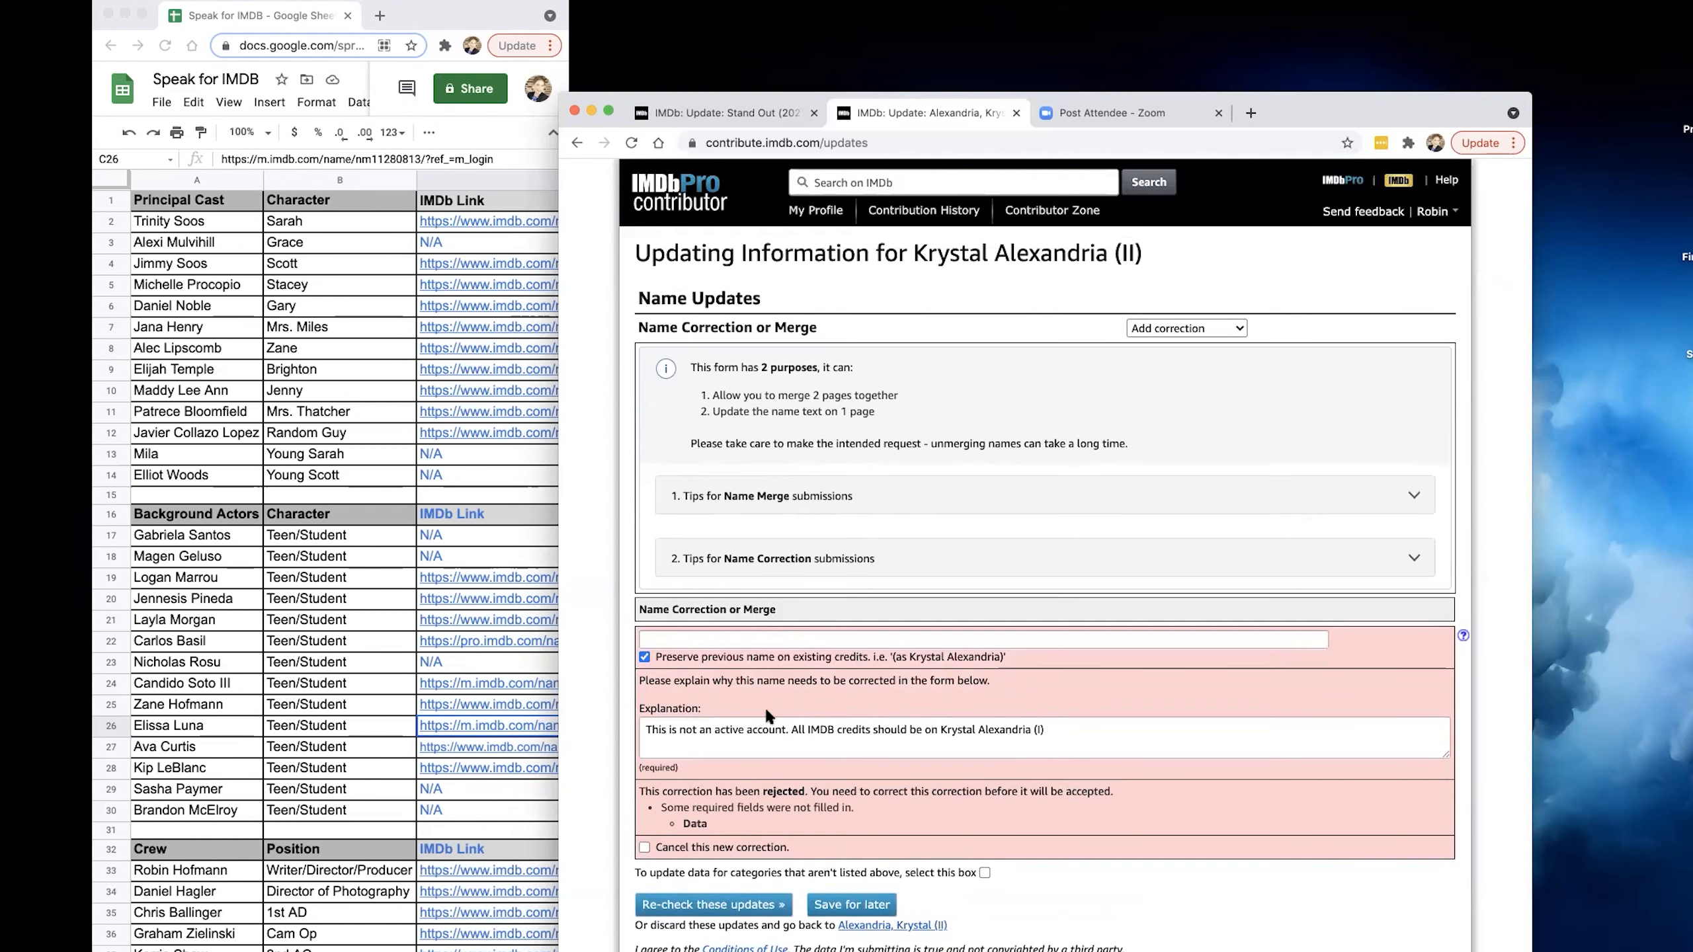
{"action": "left_click", "coordinate": [734, 643]}
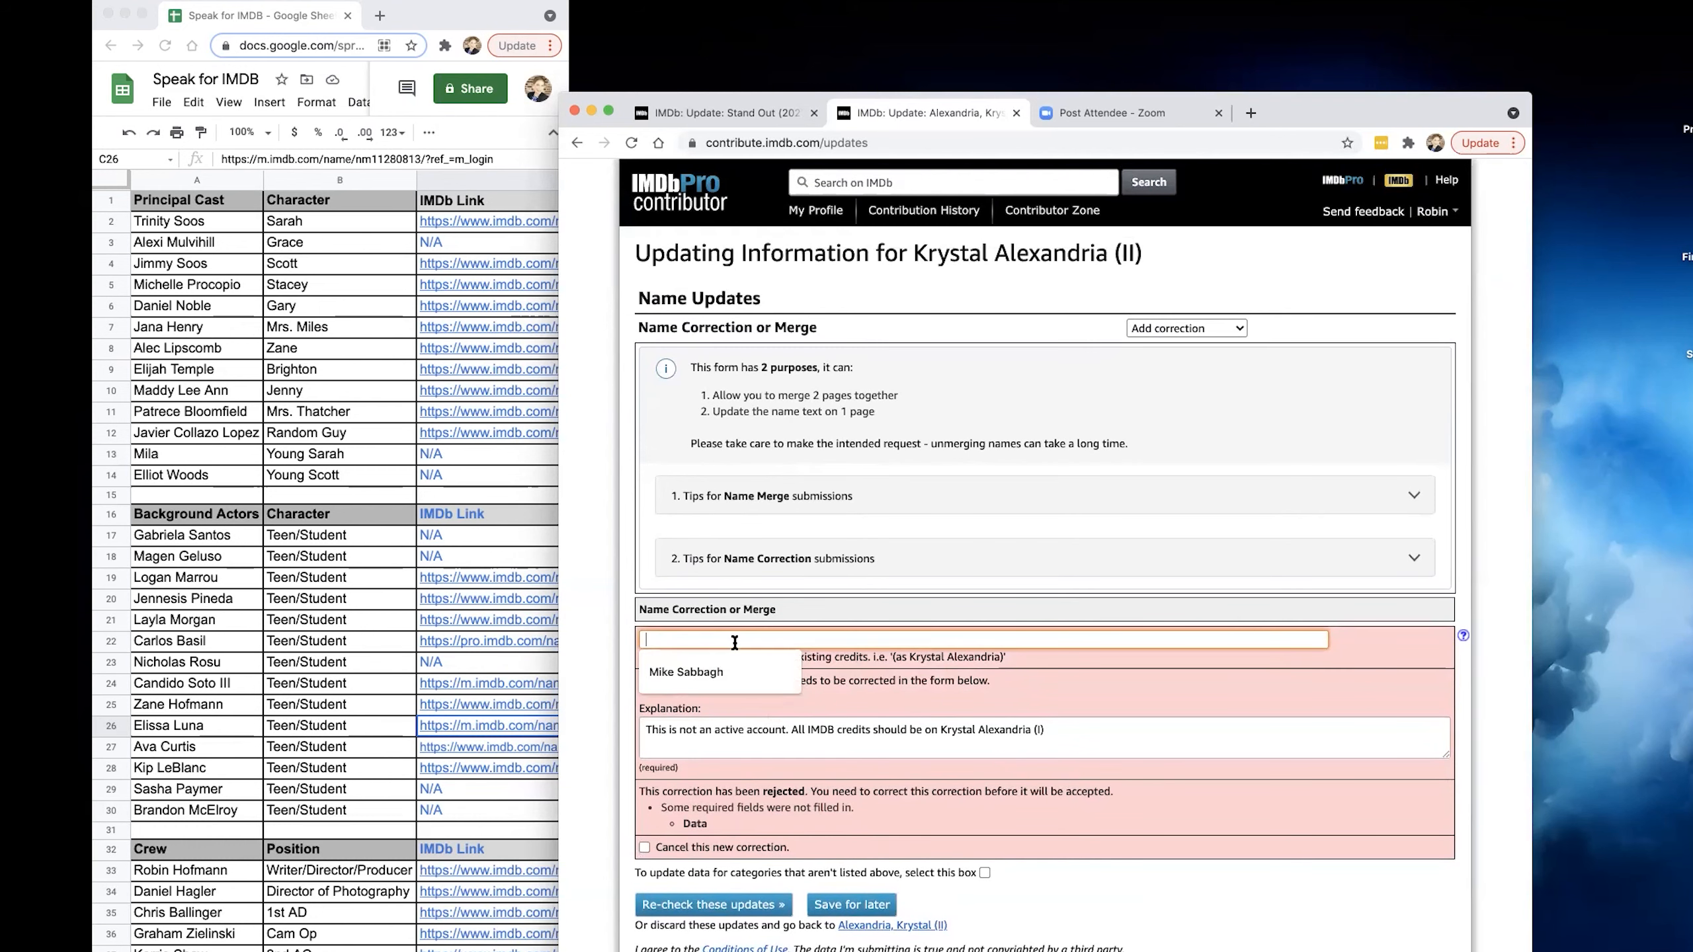
{"action": "left_click", "coordinate": [867, 658]}
{"action": "left_click", "coordinate": [775, 637]}
{"action": "type", "text": "Krystal ALexandria"}
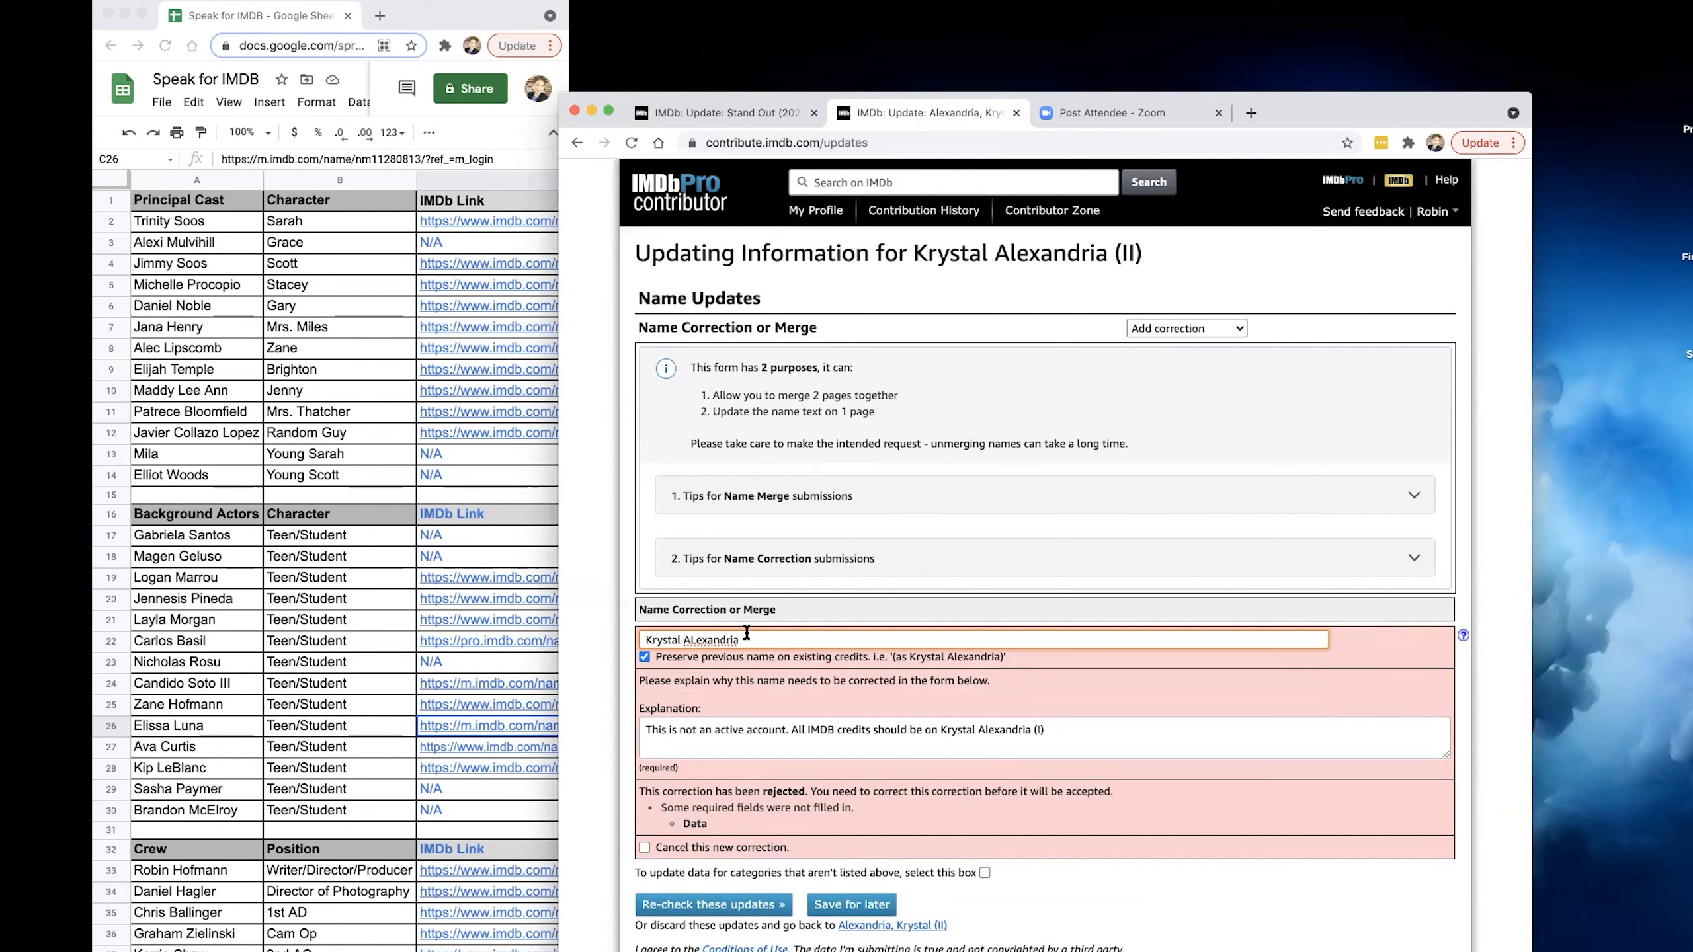
{"action": "left_click", "coordinate": [695, 639]}
{"action": "key", "text": "BackSpace"}
{"action": "type", "text": "l"}
{"action": "left_click", "coordinate": [810, 642]}
{"action": "key", "text": "Return"}
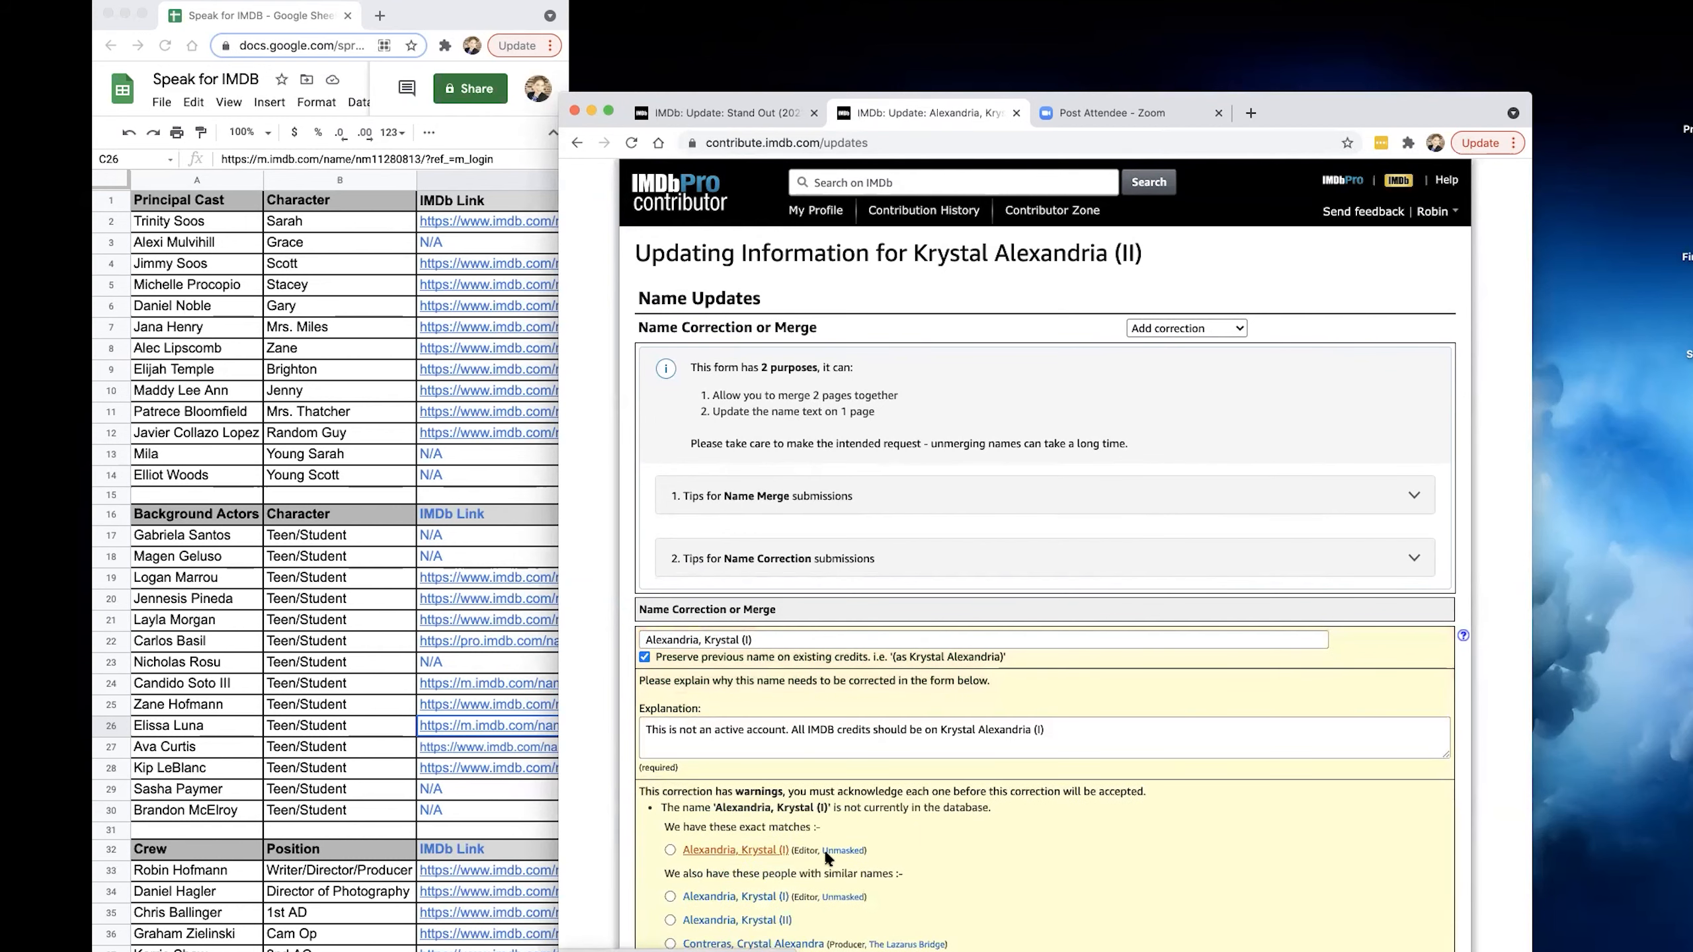
Choose the exact match credited as editor of Unmasked, acknowledging the merge warning, and submit the name merge.
{"action": "scroll", "coordinate": [876, 854], "scroll_direction": "down", "scroll_amount": 2}
{"action": "scroll", "coordinate": [872, 854], "scroll_direction": "down", "scroll_amount": 1}
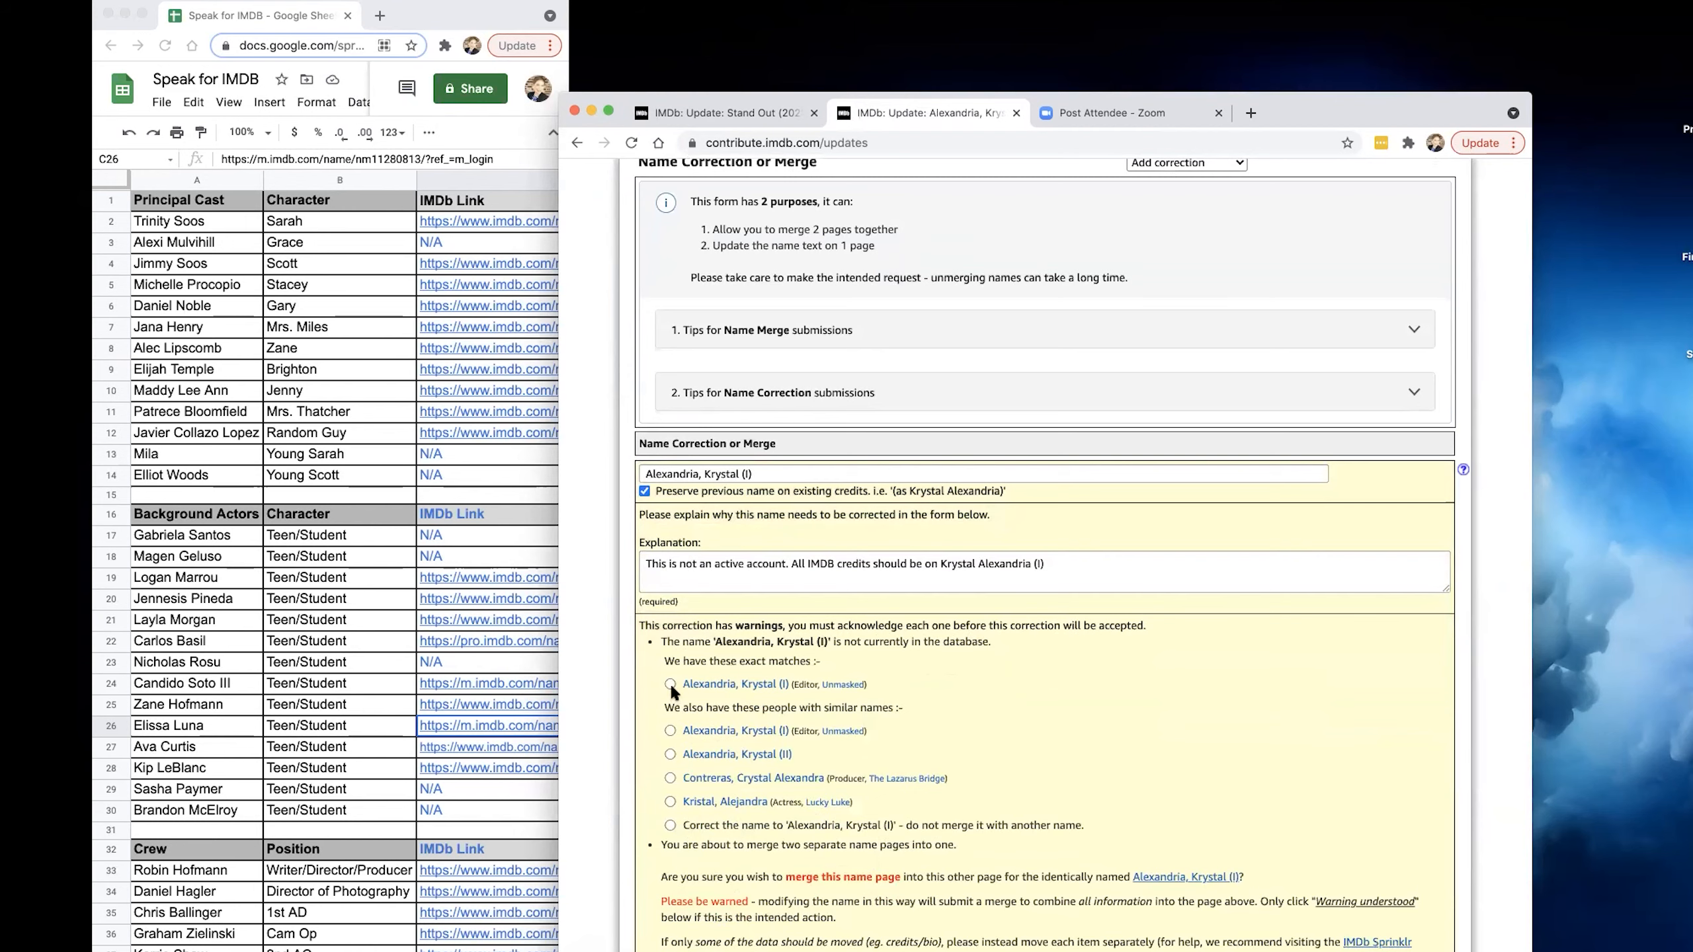
{"action": "left_click", "coordinate": [670, 683]}
{"action": "scroll", "coordinate": [781, 758], "scroll_direction": "down", "scroll_amount": 3}
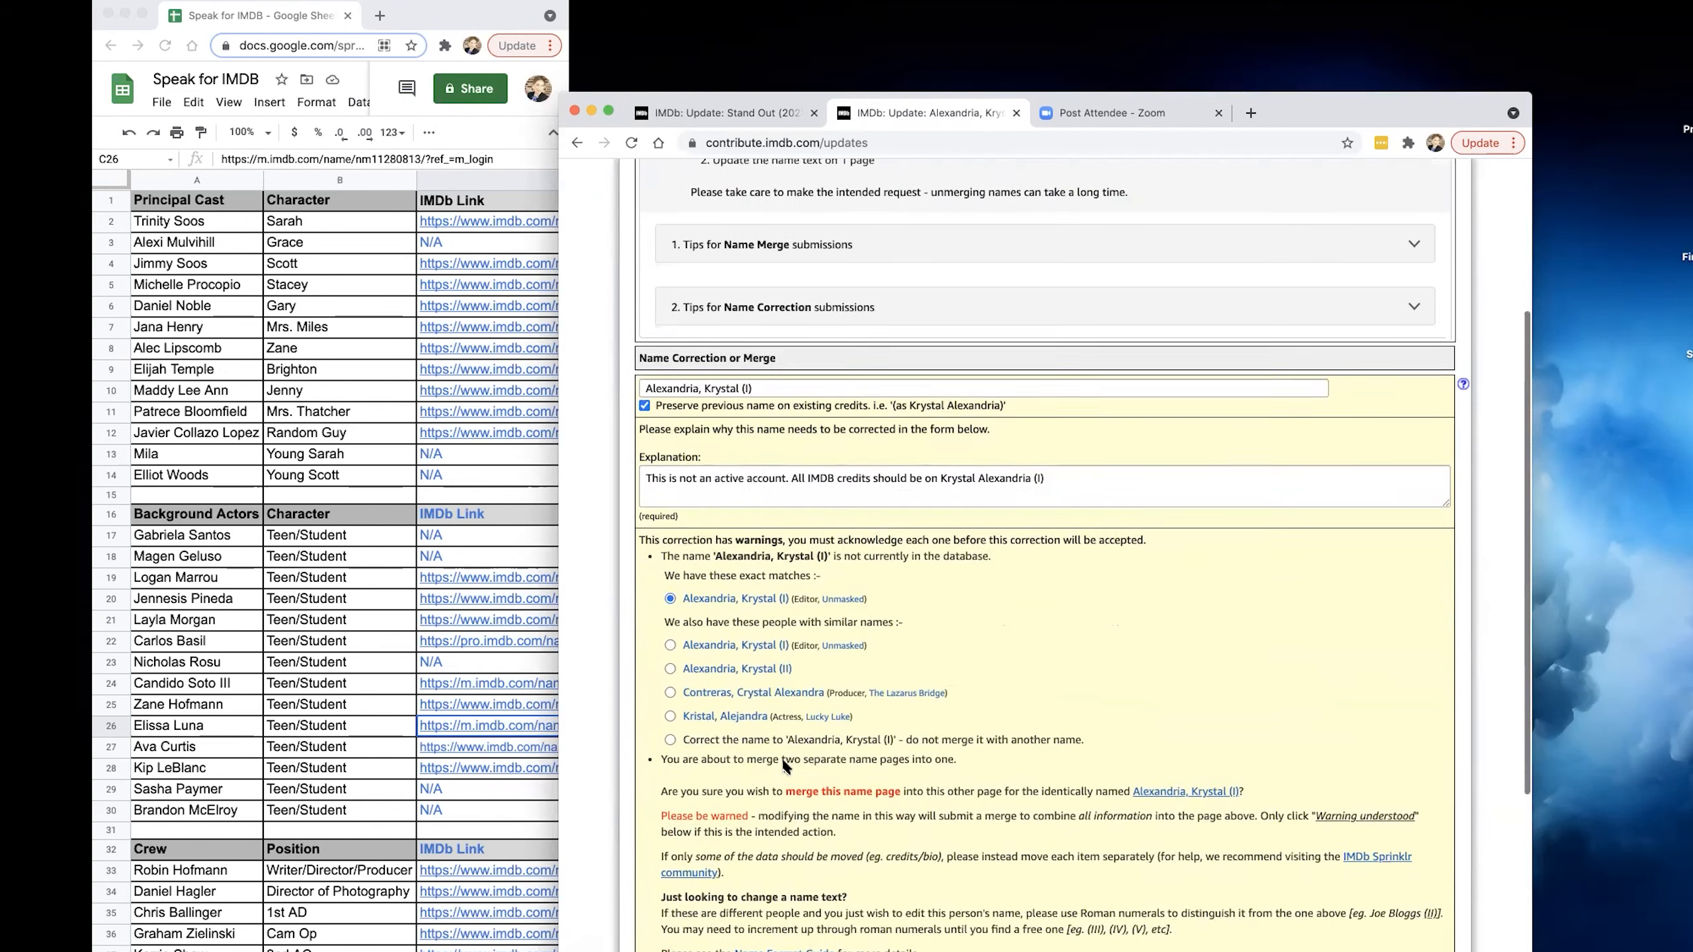
{"action": "scroll", "coordinate": [788, 770], "scroll_direction": "down", "scroll_amount": 4}
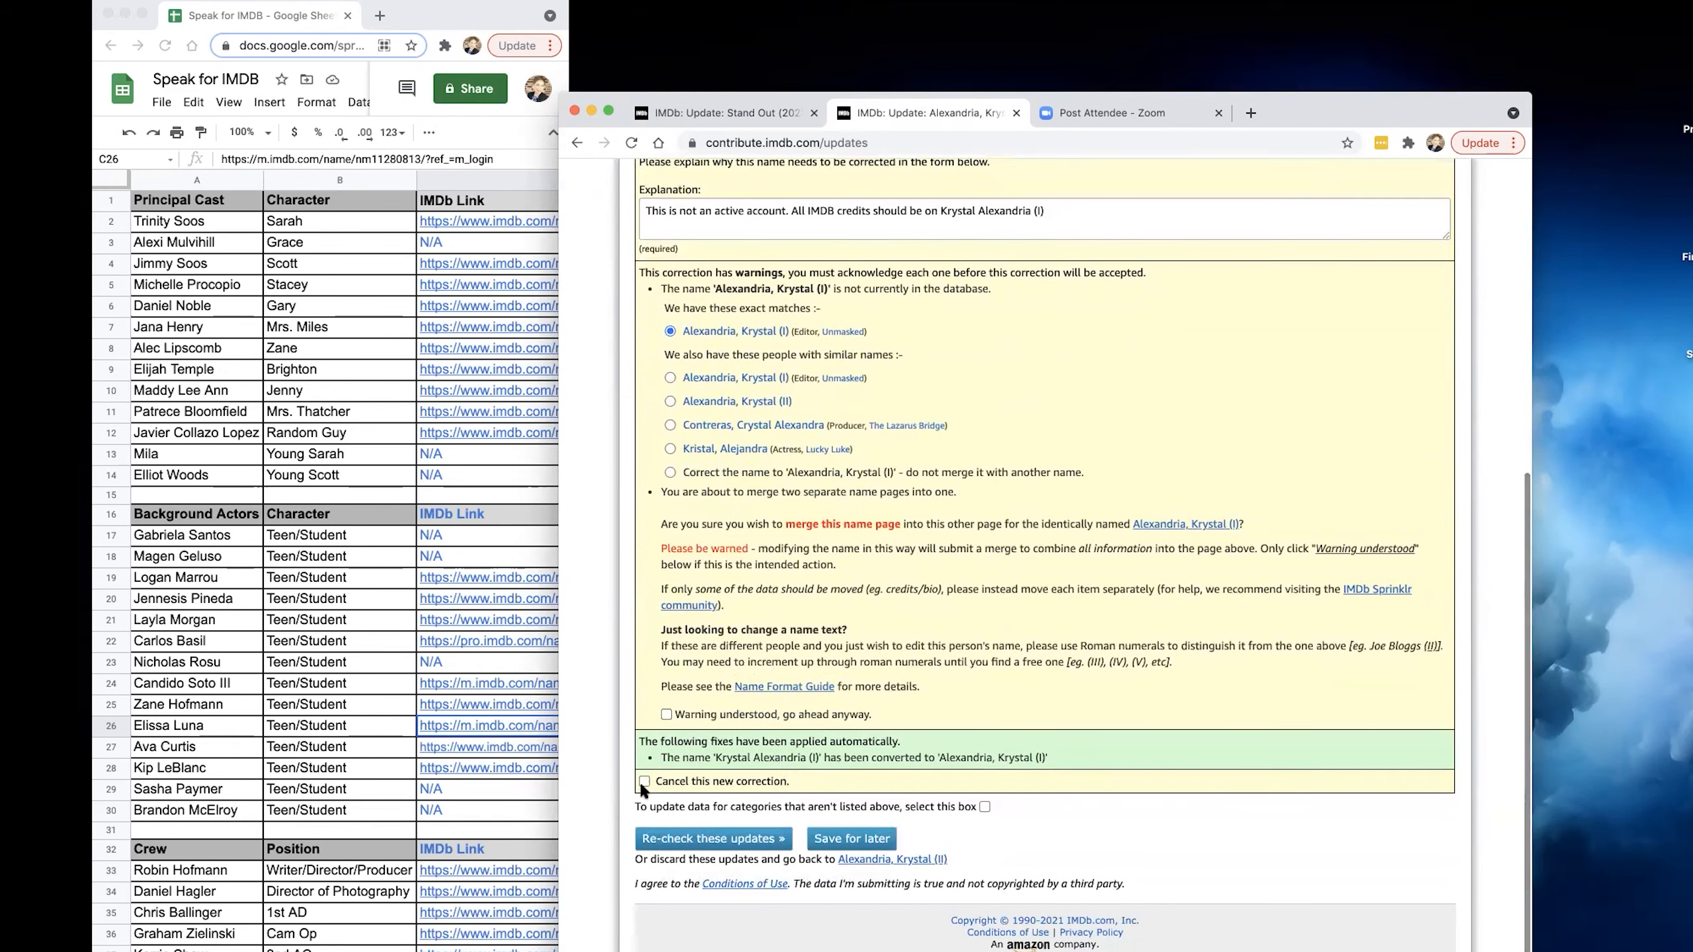
{"action": "left_click", "coordinate": [666, 714]}
{"action": "left_click", "coordinate": [708, 839]}
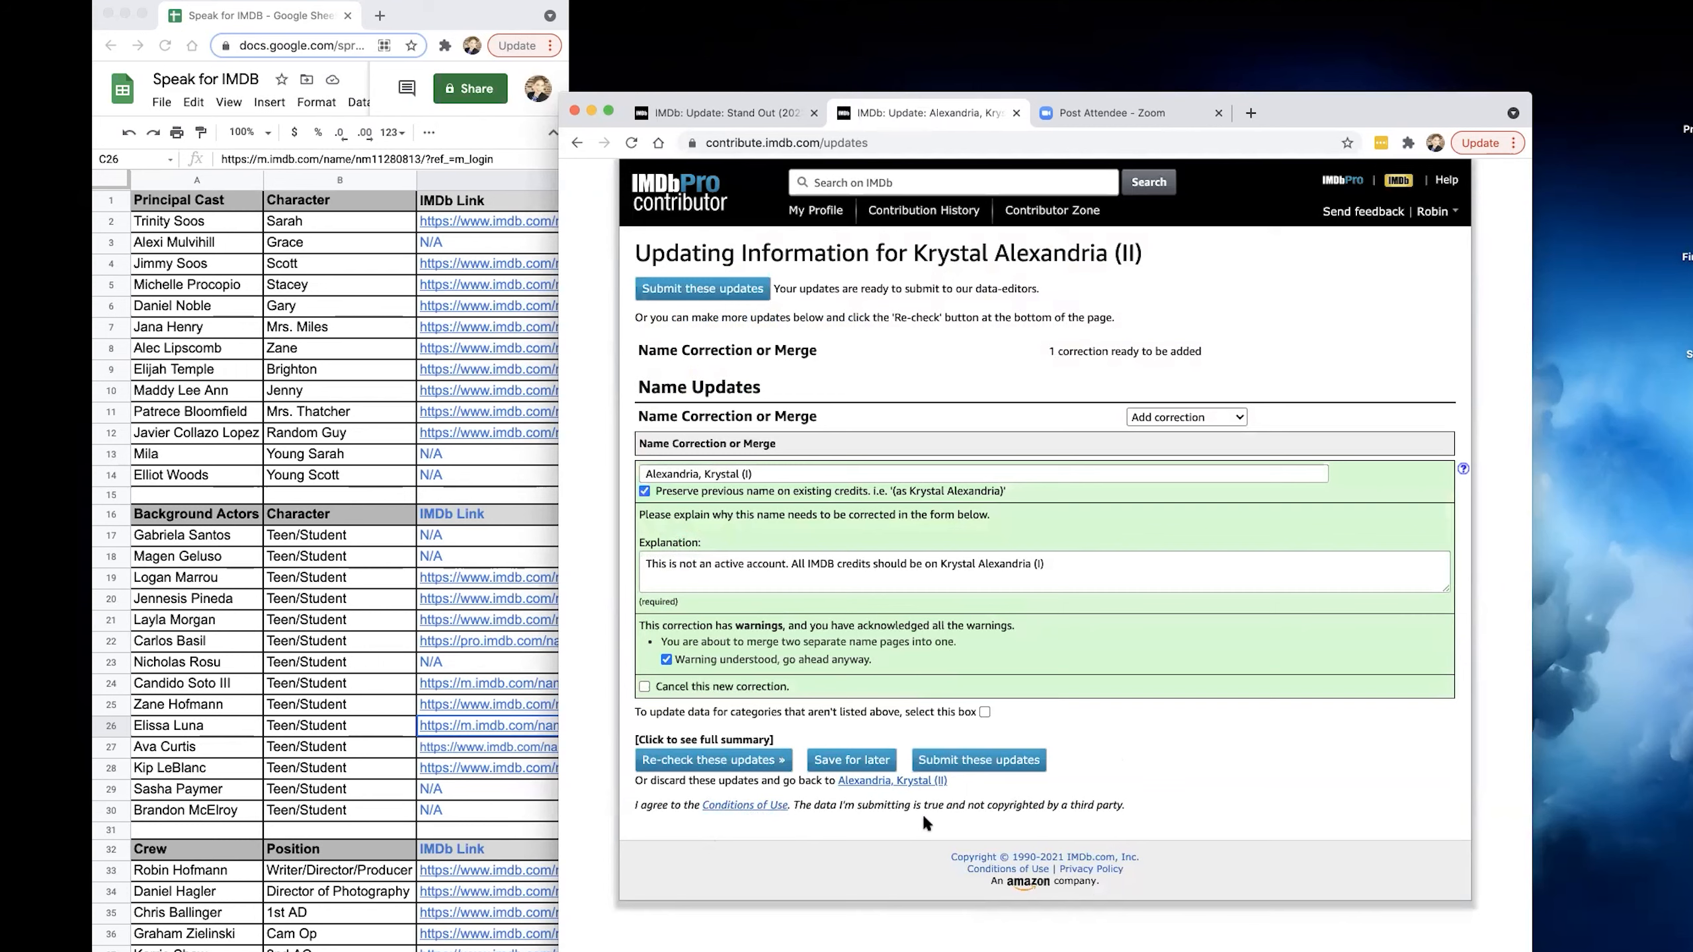
{"action": "left_click", "coordinate": [984, 762]}
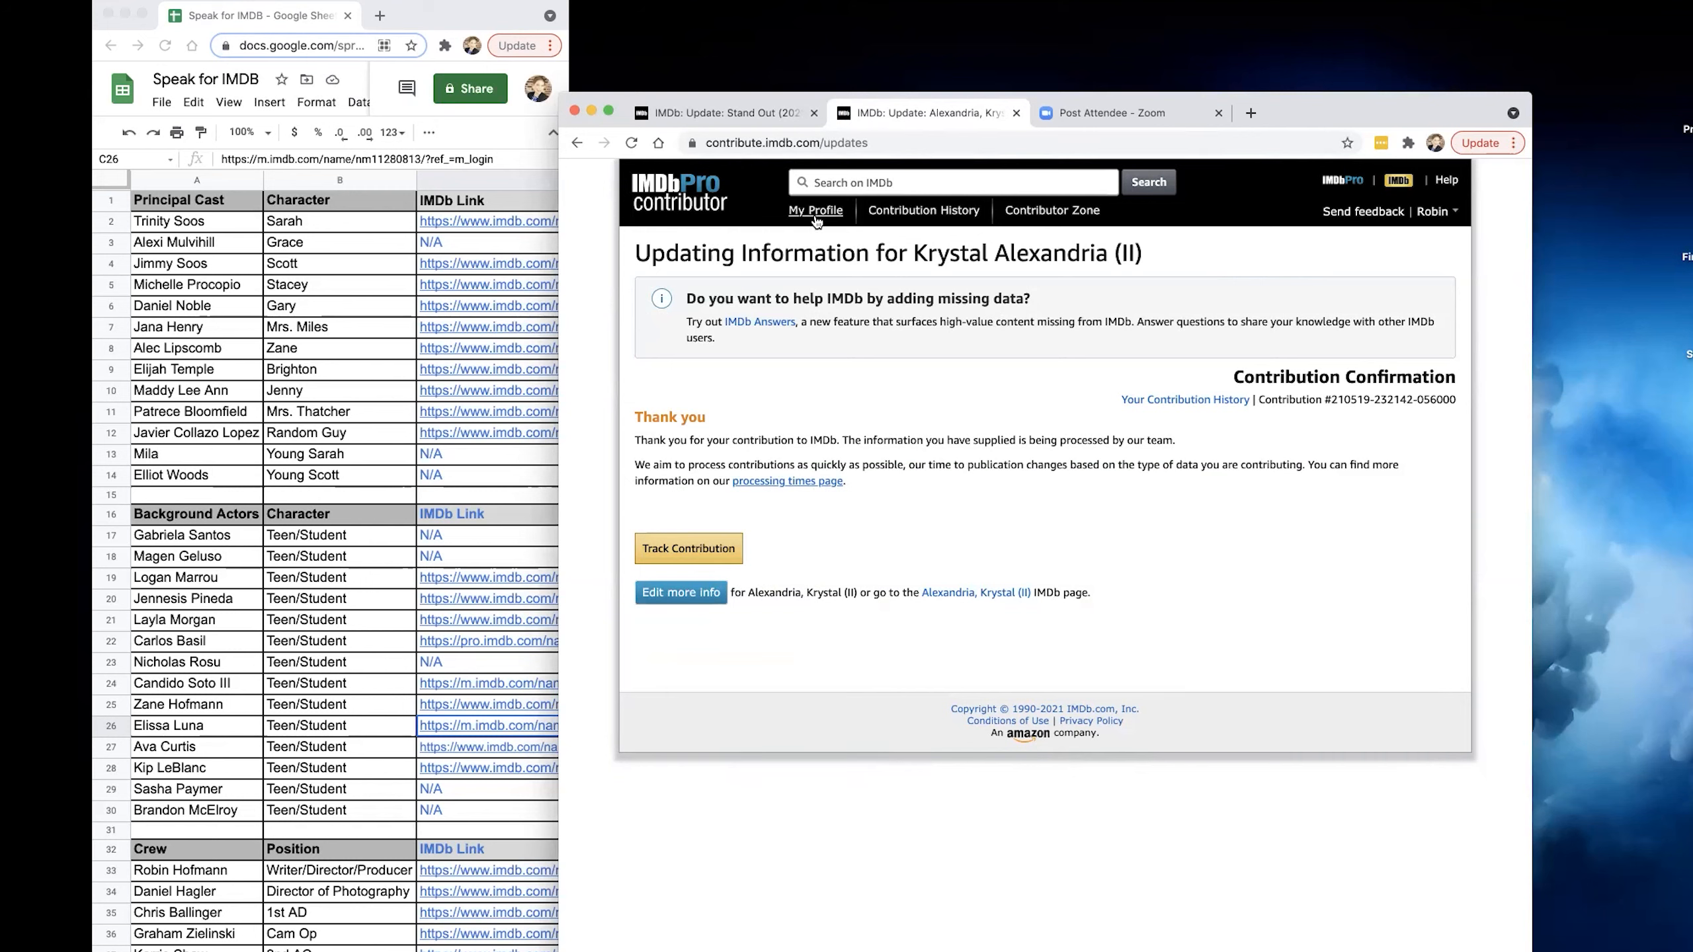
Return to the Stand Out (2021/II) cast and crew update form and expand the browser window to full screen.
{"action": "left_click", "coordinate": [723, 115]}
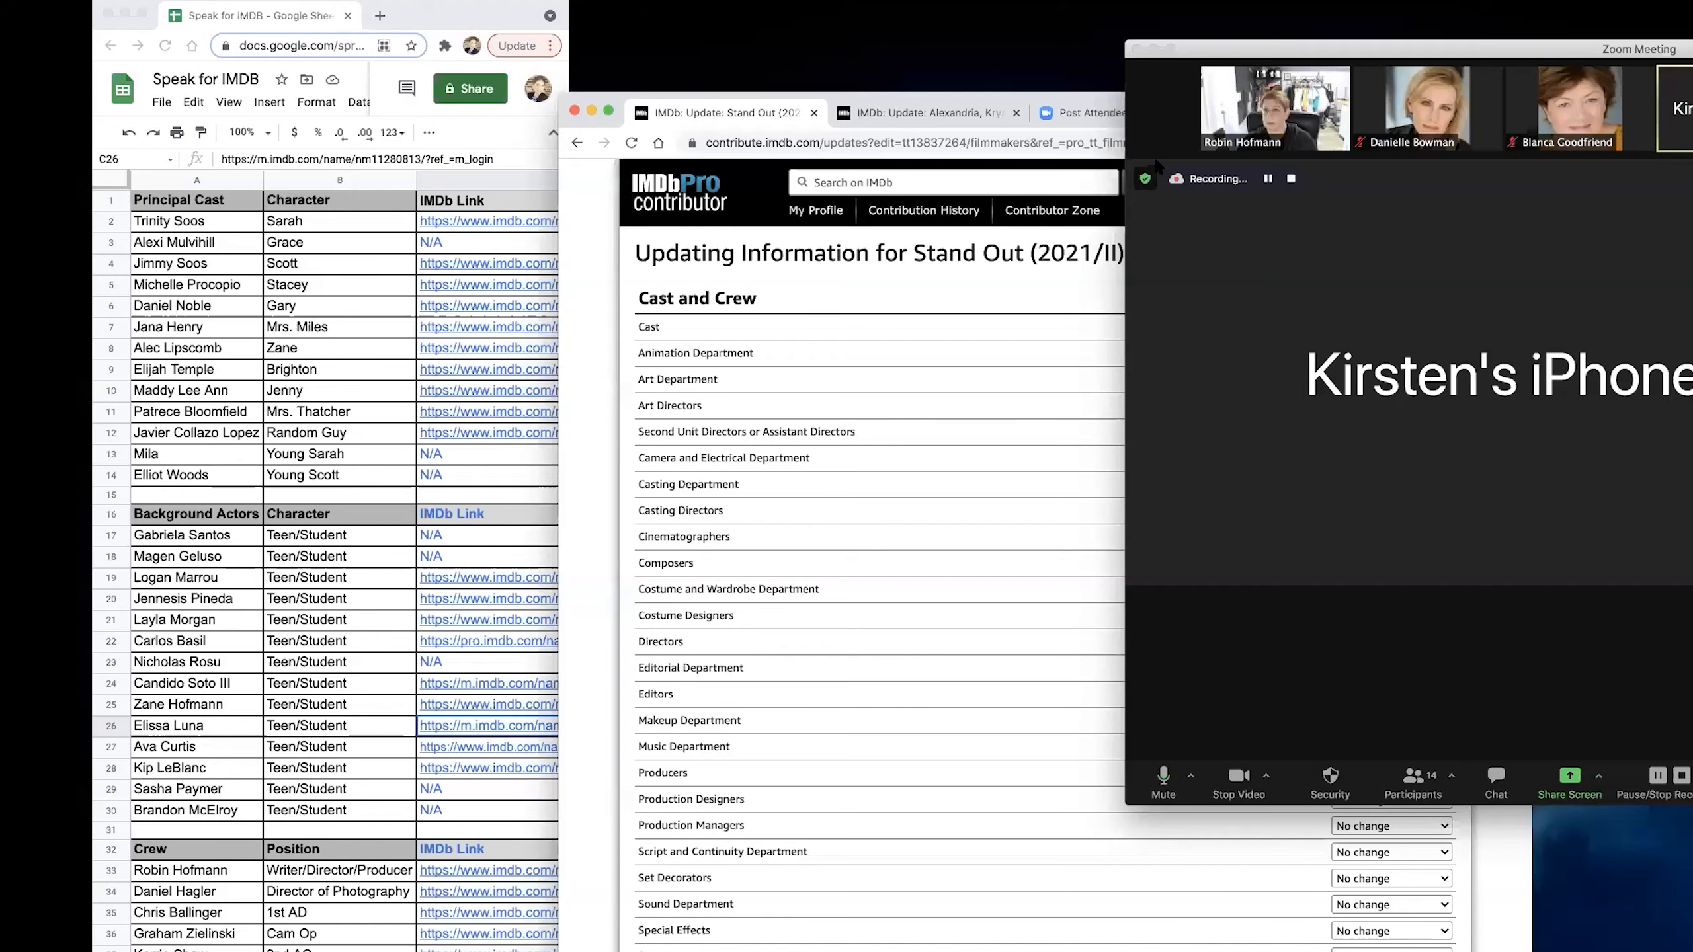
{"action": "left_click_drag", "start_coordinate": [1367, 104], "coordinate": [1365, 103]}
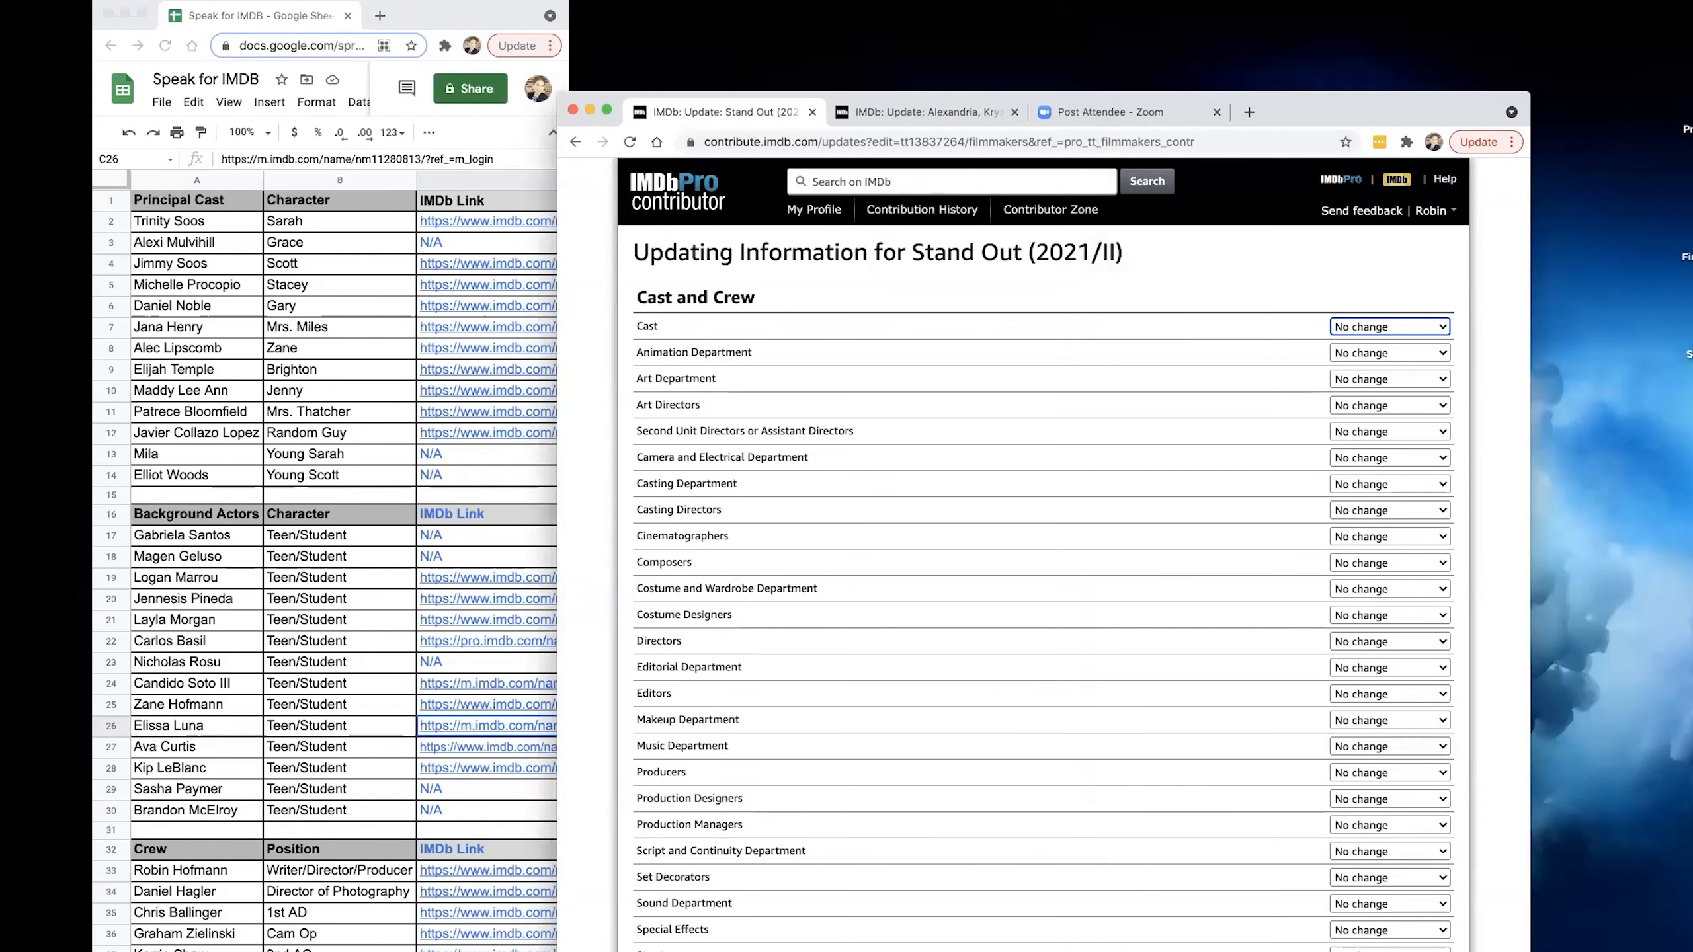
{"action": "left_click", "coordinate": [606, 109]}
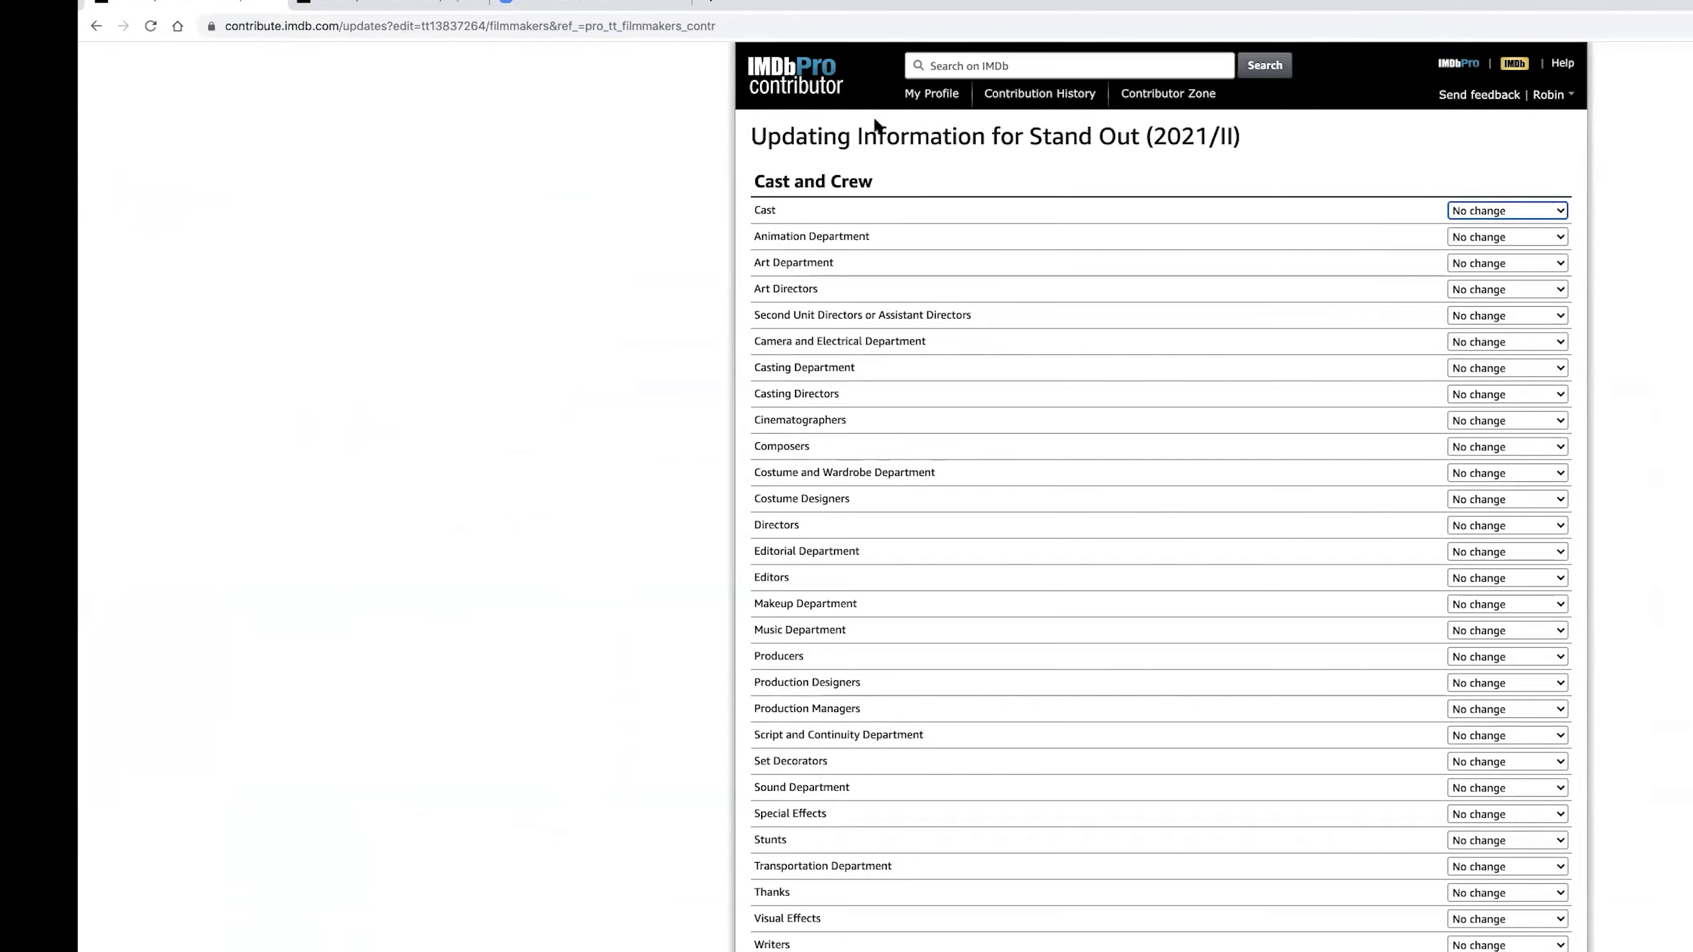
Open the contributor's own IMDbPro profile and view its Filmography list of films in production.
{"action": "left_click", "coordinate": [813, 88]}
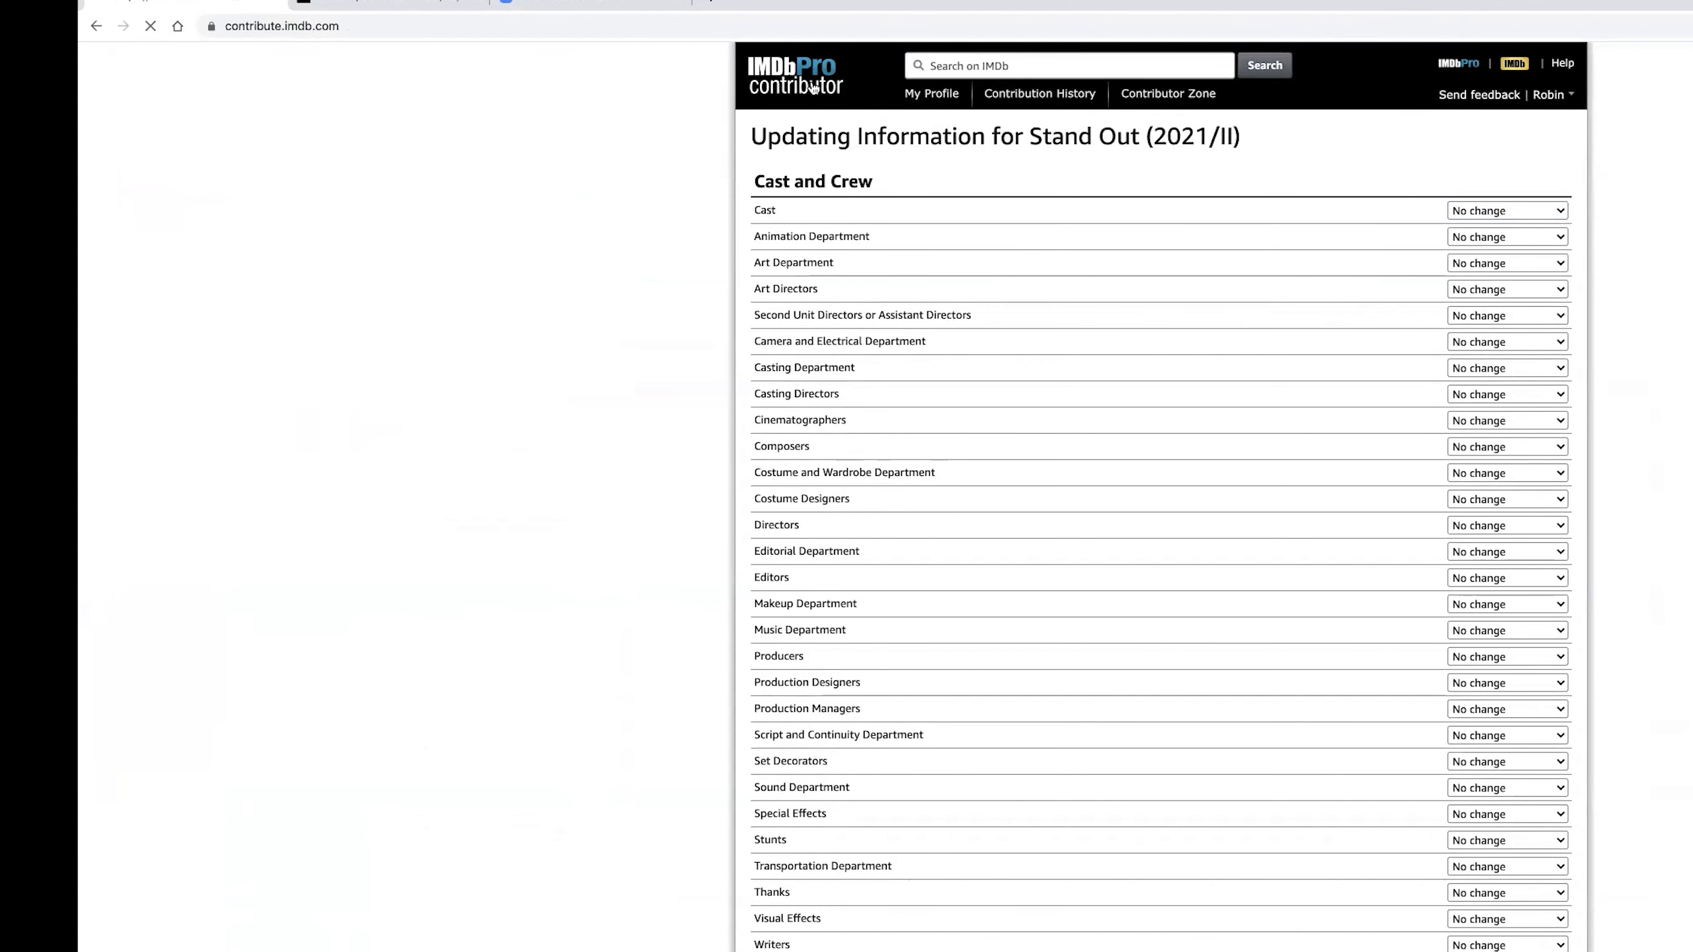
{"action": "left_click", "coordinate": [920, 97]}
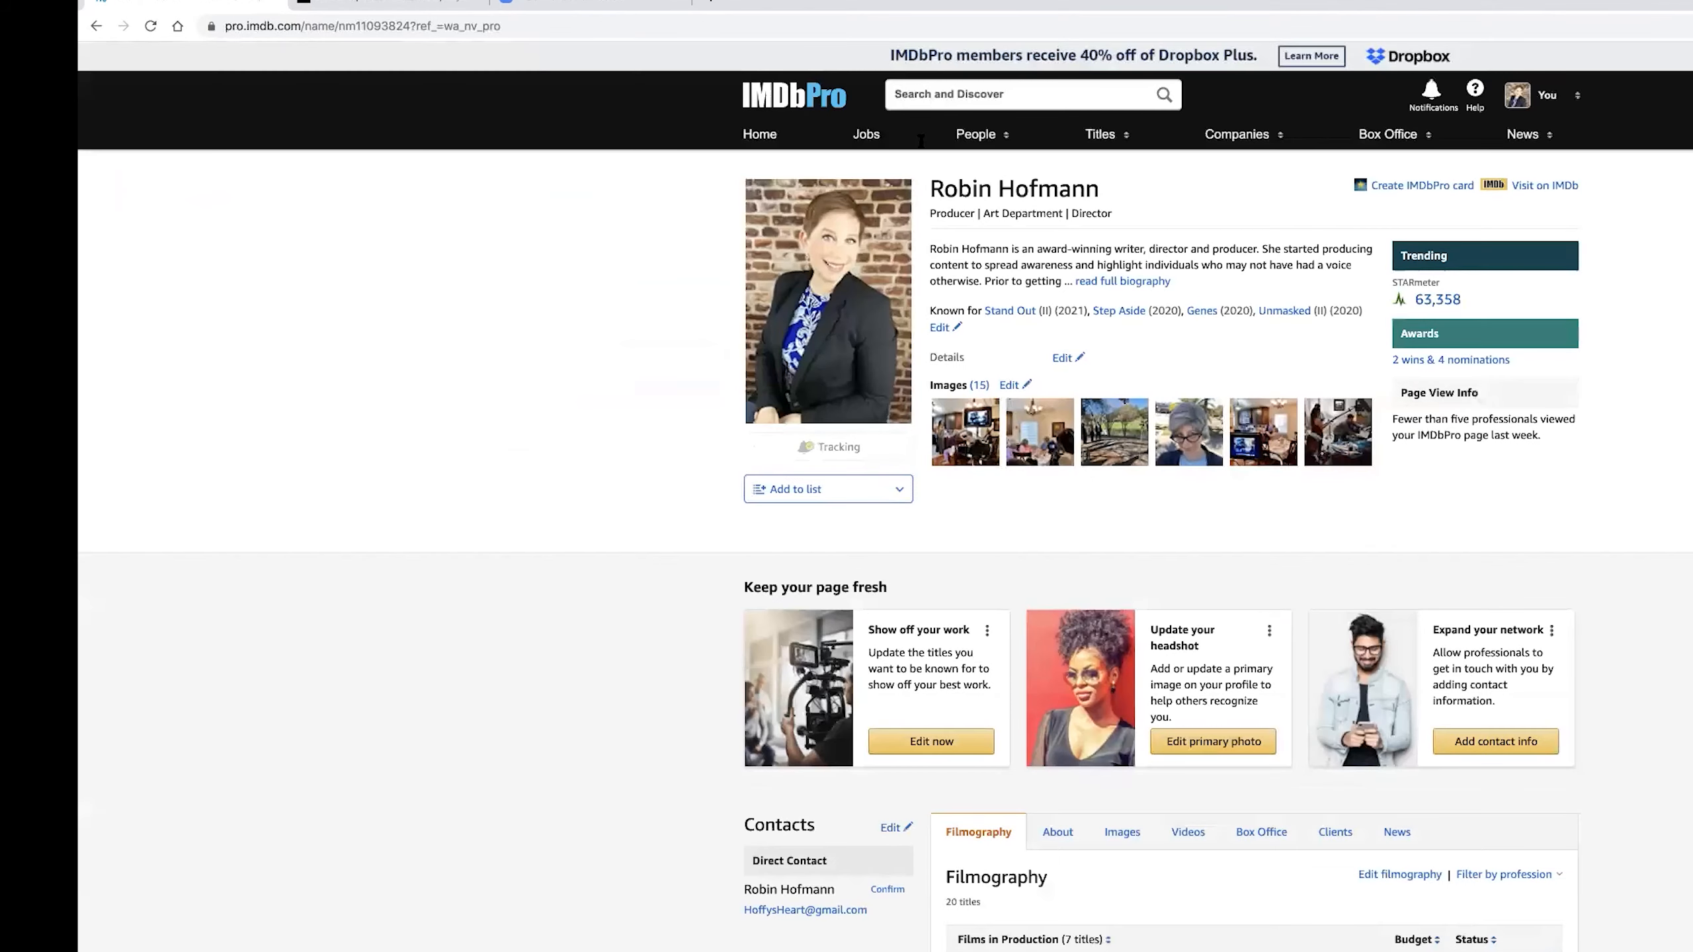
{"action": "scroll", "coordinate": [1013, 278], "scroll_direction": "down", "scroll_amount": 8}
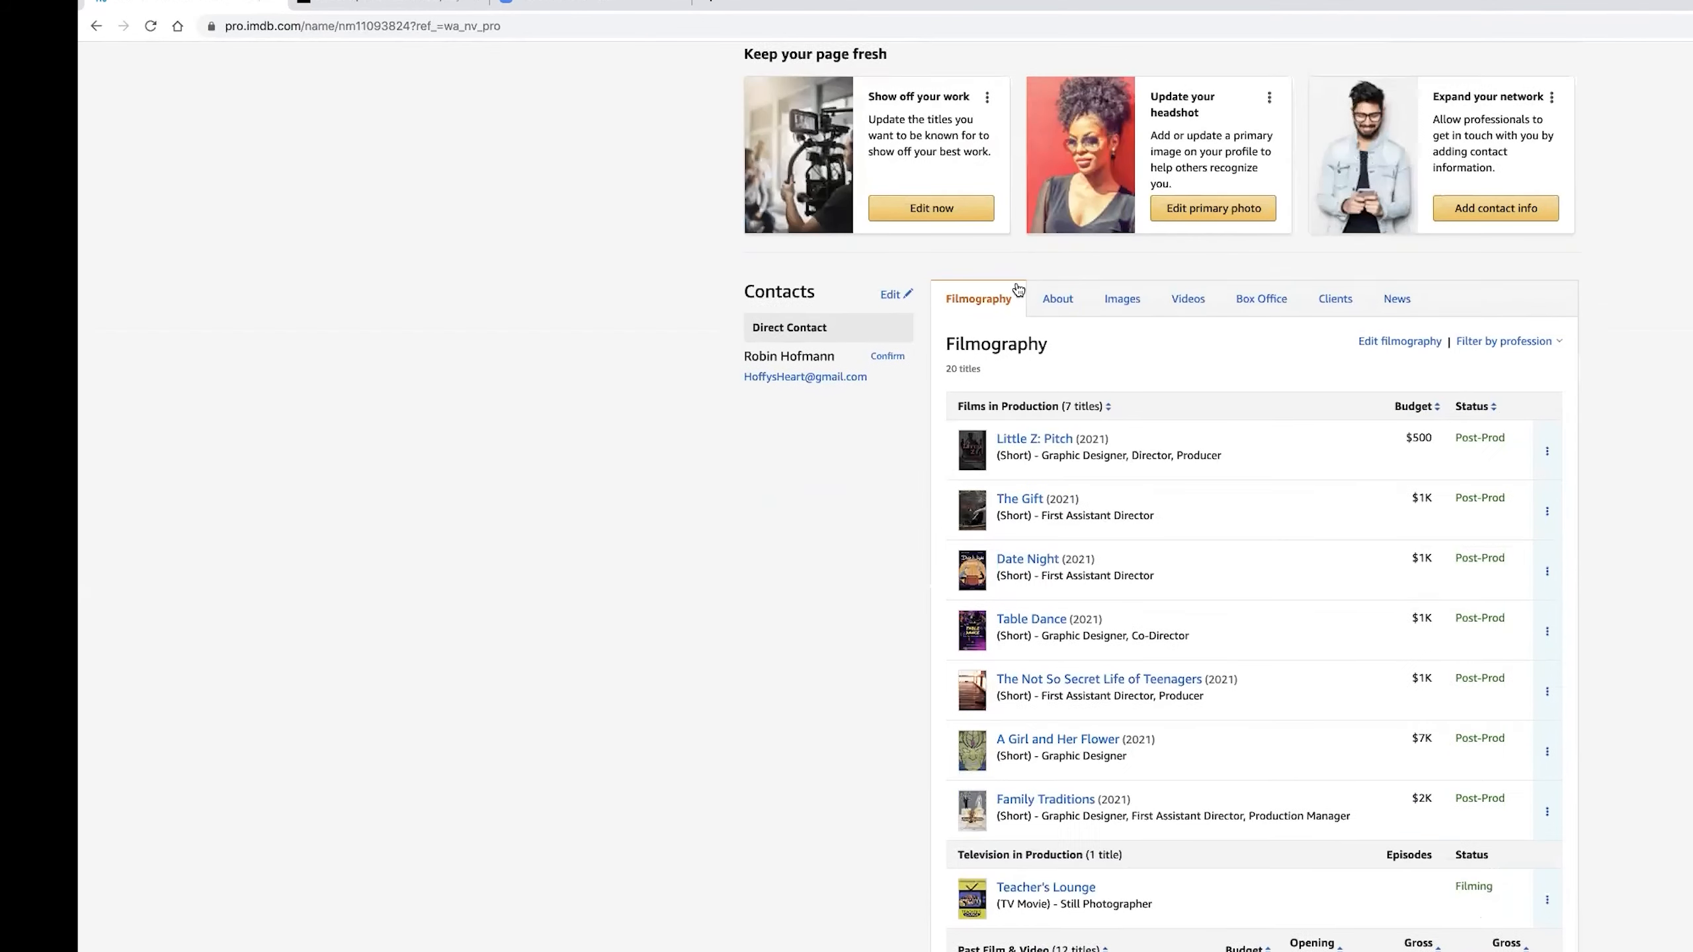
{"action": "scroll", "coordinate": [1015, 284], "scroll_direction": "down", "scroll_amount": 1}
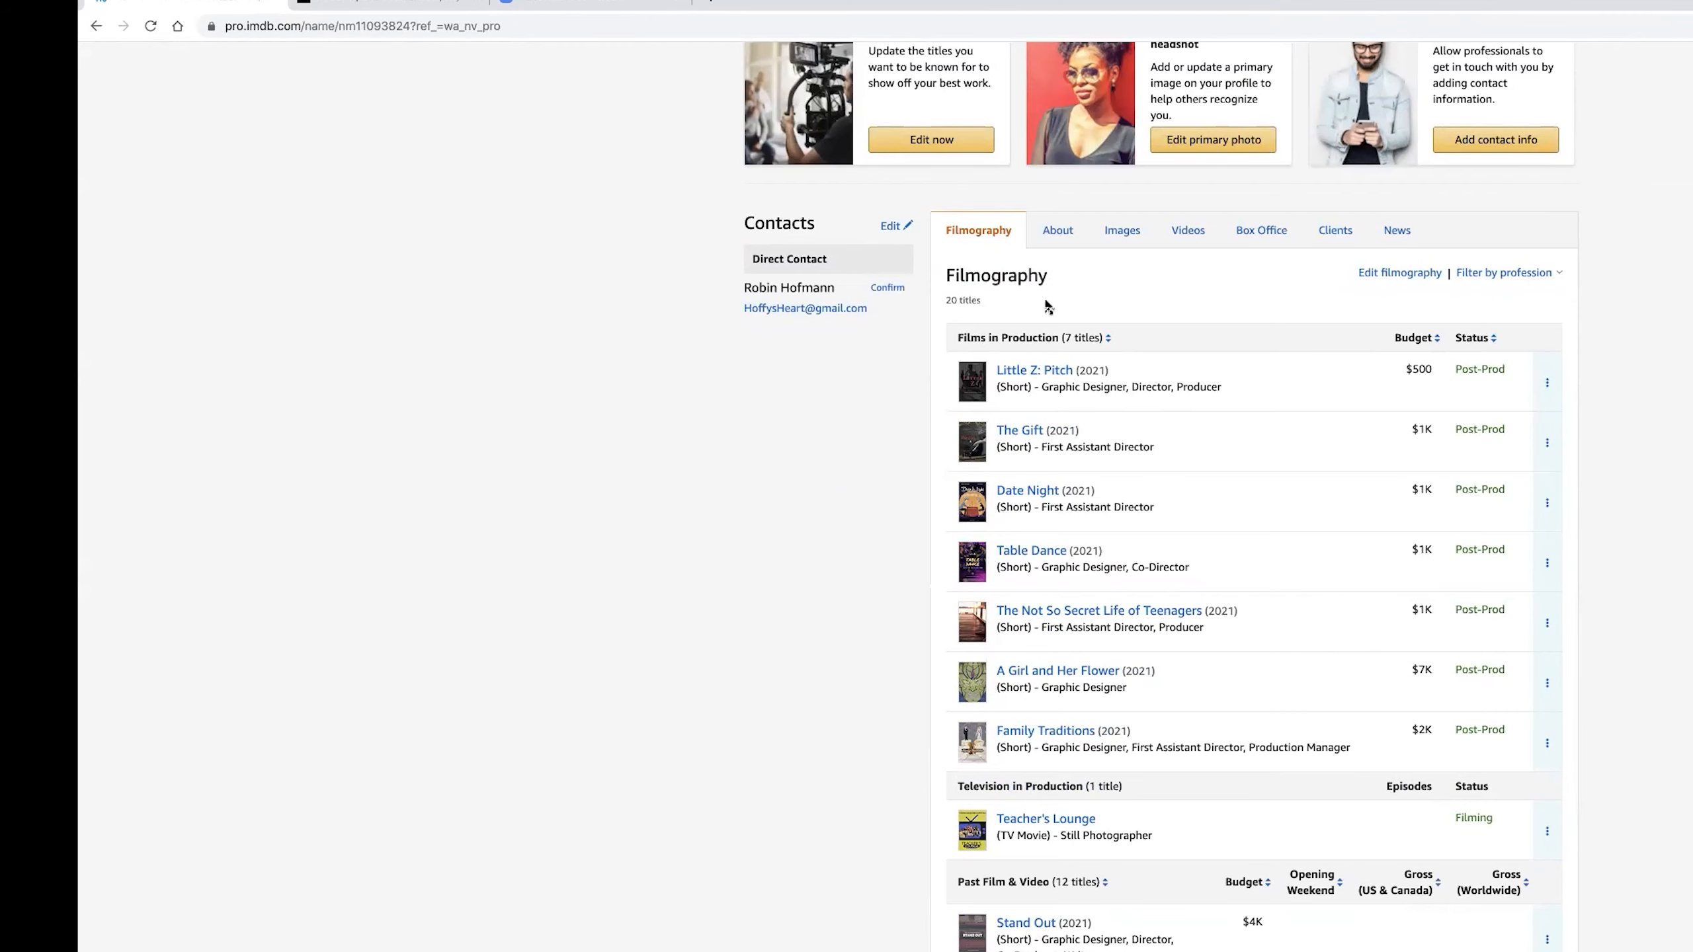
Look over the contributor's IMDbPro profile and open its public IMDb page.
{"action": "scroll", "coordinate": [1048, 307], "scroll_direction": "down", "scroll_amount": 4}
{"action": "scroll", "coordinate": [1047, 307], "scroll_direction": "down", "scroll_amount": 5}
{"action": "scroll", "coordinate": [1046, 305], "scroll_direction": "up", "scroll_amount": 18}
{"action": "scroll", "coordinate": [1046, 304], "scroll_direction": "up", "scroll_amount": 1}
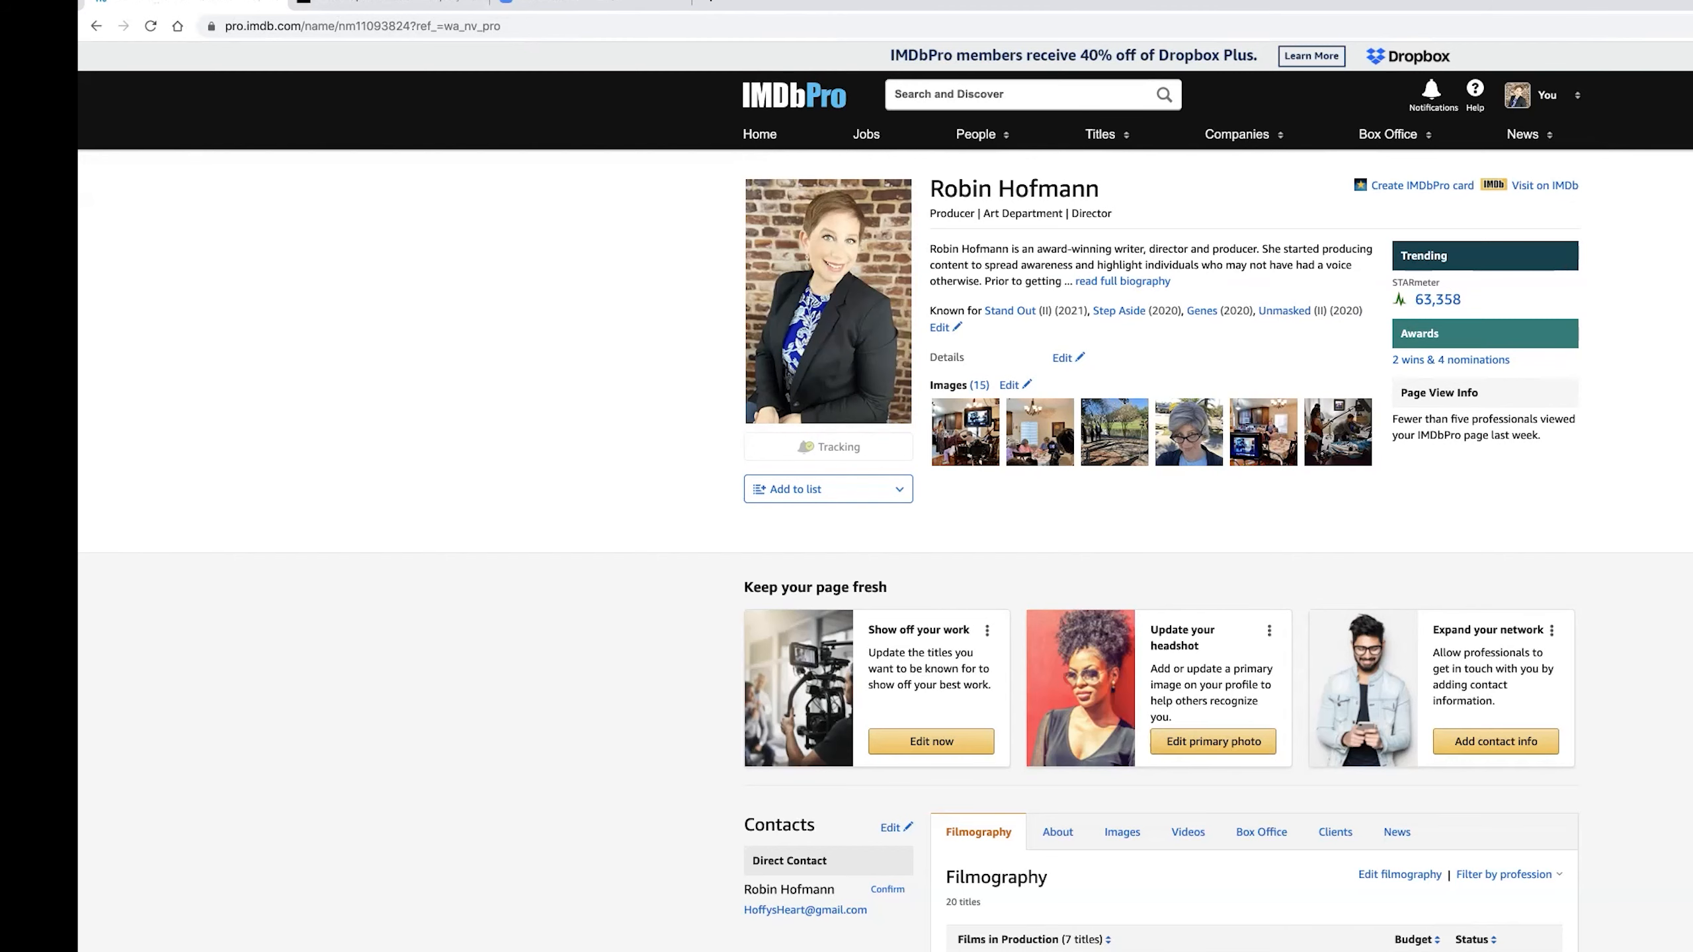
{"action": "scroll", "coordinate": [1163, 677], "scroll_direction": "down", "scroll_amount": 2}
{"action": "scroll", "coordinate": [1163, 677], "scroll_direction": "up", "scroll_amount": 2}
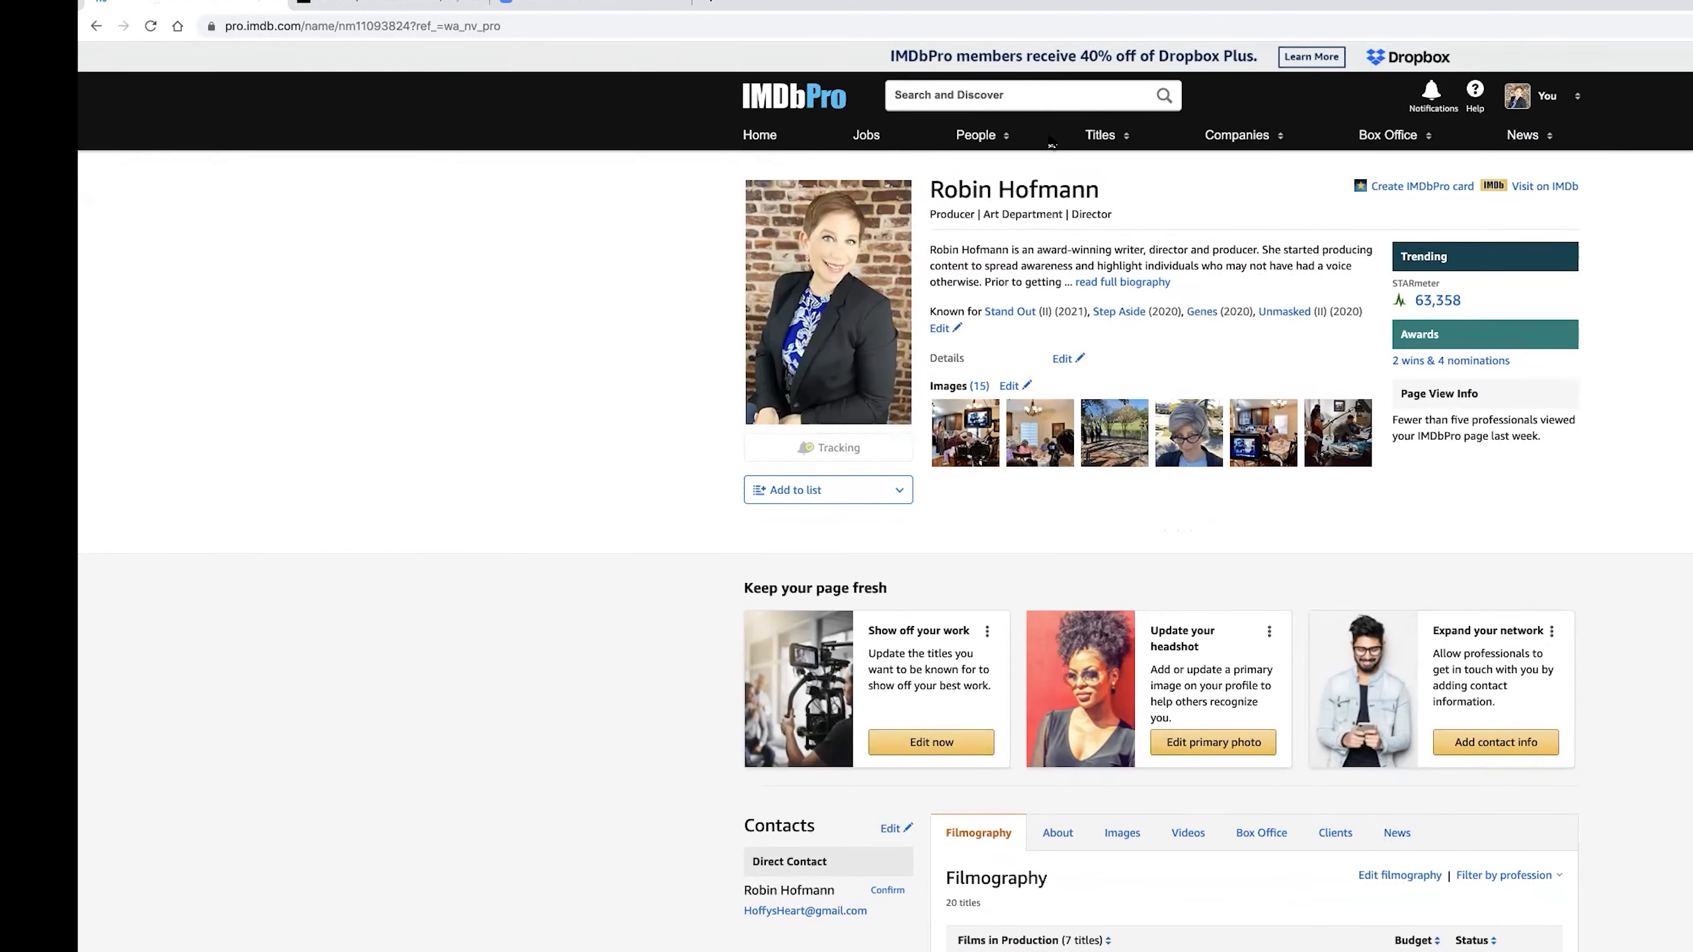
{"action": "left_click", "coordinate": [1523, 186]}
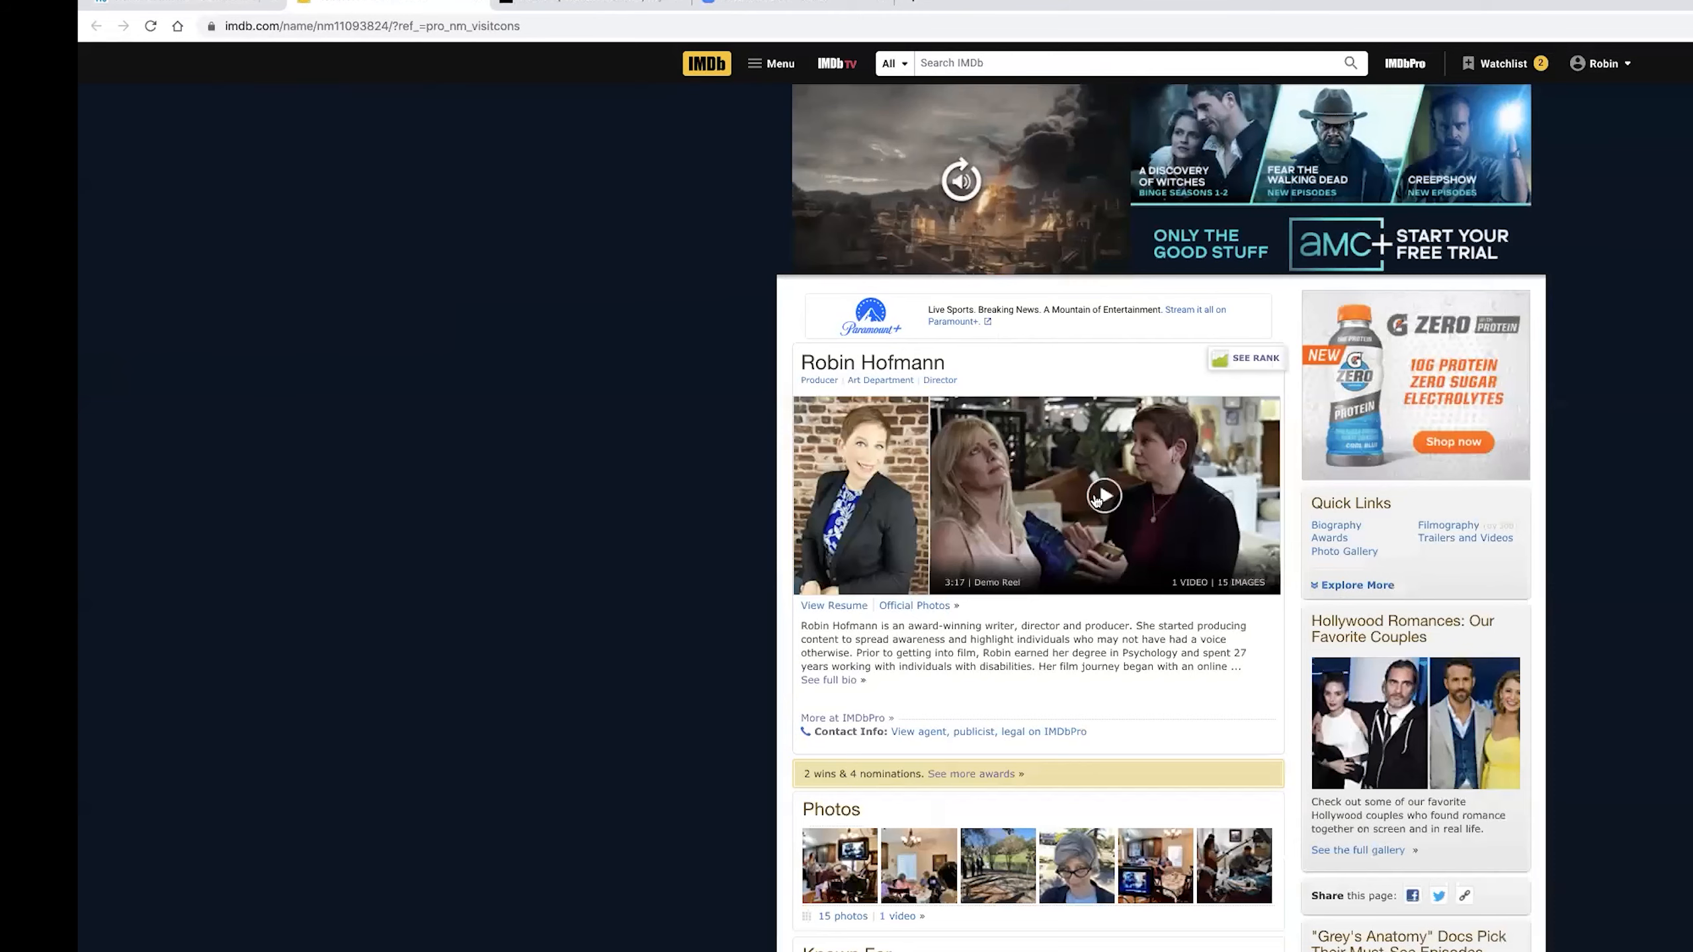
Open the Step Aside title page from the Producer credits in the public filmography.
{"action": "scroll", "coordinate": [1001, 491], "scroll_direction": "down", "scroll_amount": 10}
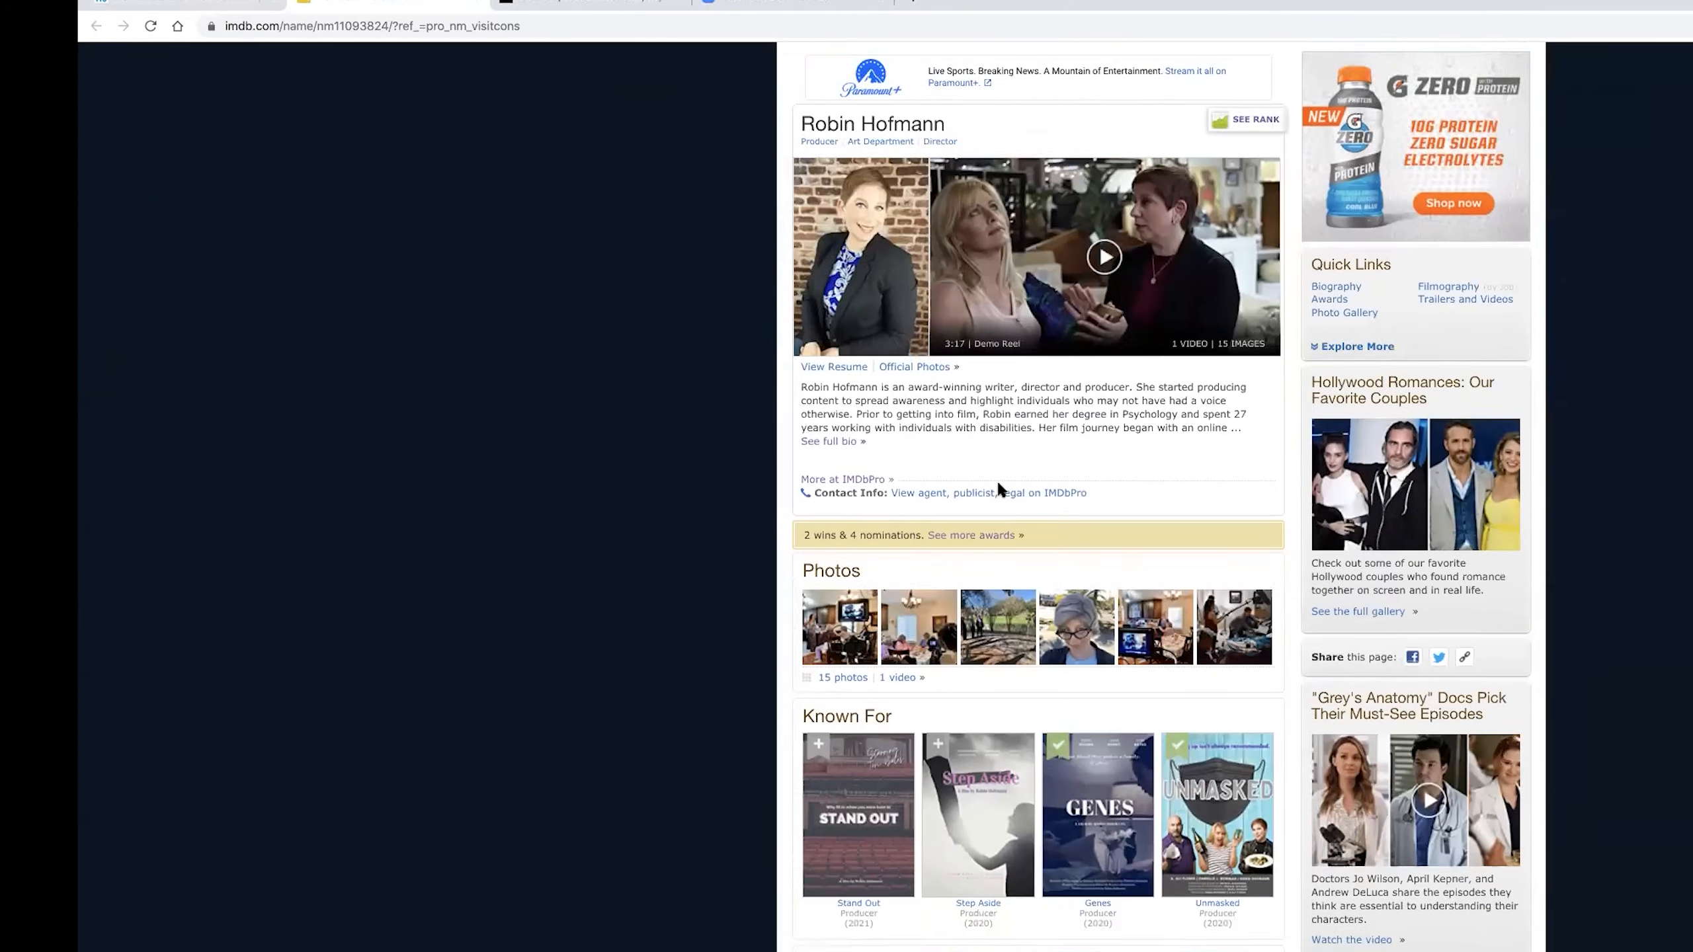
{"action": "scroll", "coordinate": [999, 491], "scroll_direction": "down", "scroll_amount": 5}
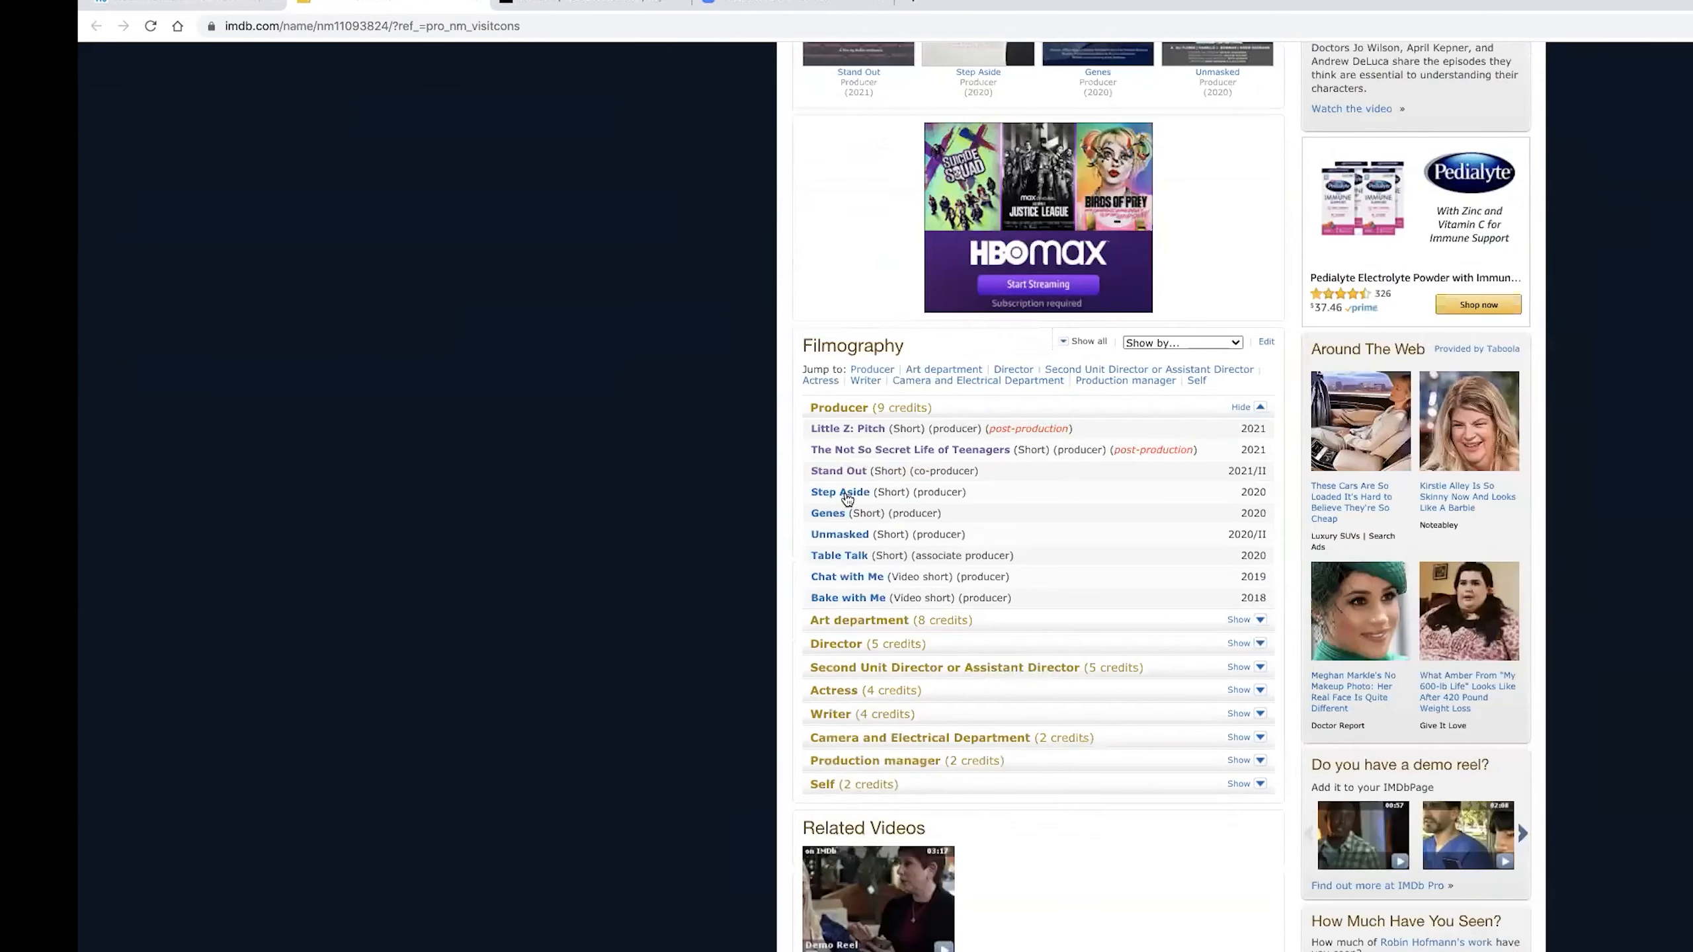
{"action": "left_click", "coordinate": [841, 493]}
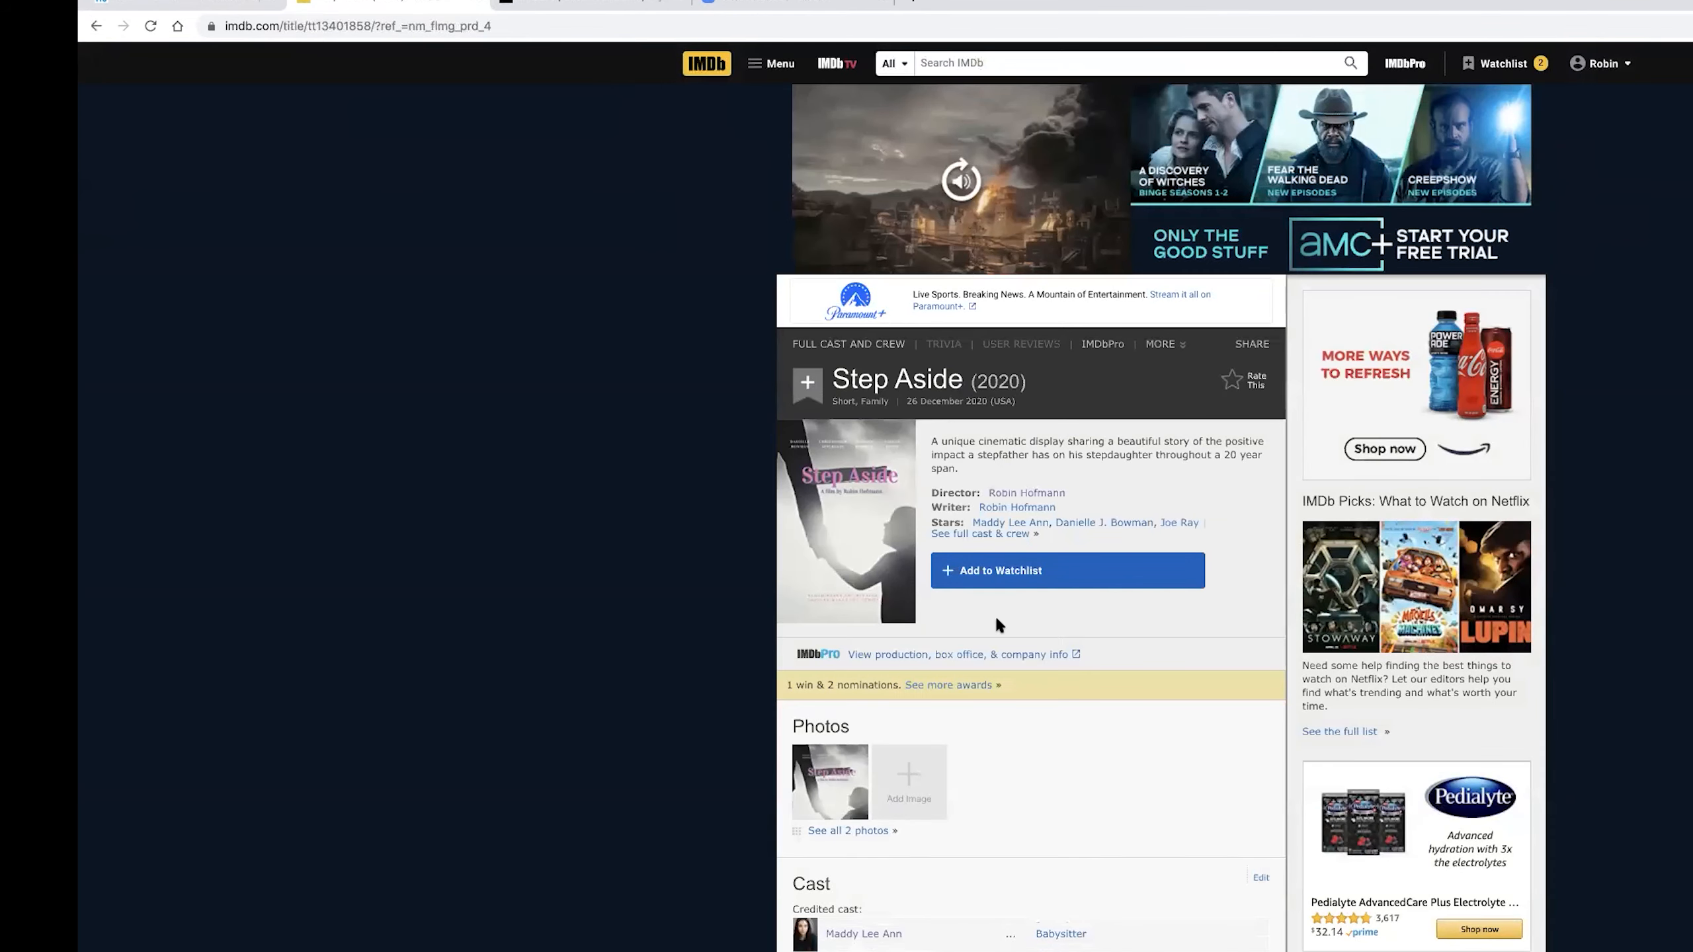
Review the Step Aside title page and open its contributor form for updating the title's information.
{"action": "scroll", "coordinate": [995, 617], "scroll_direction": "down", "scroll_amount": 3}
{"action": "scroll", "coordinate": [1000, 619], "scroll_direction": "down", "scroll_amount": 6}
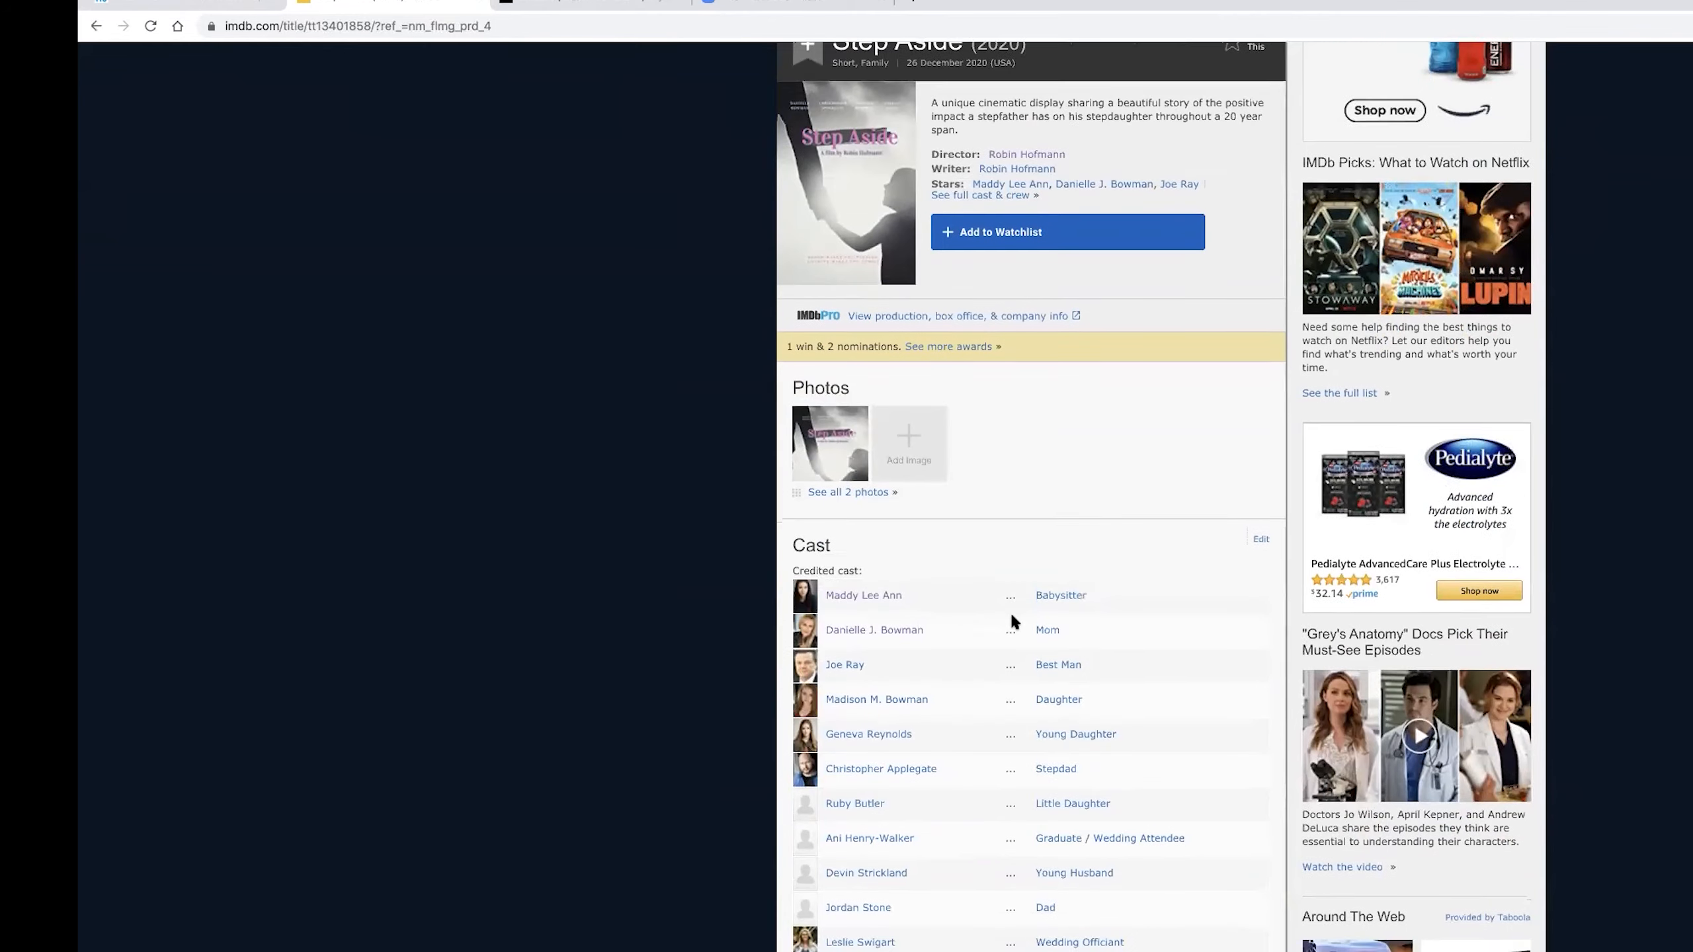
{"action": "scroll", "coordinate": [1011, 616], "scroll_direction": "down", "scroll_amount": 12}
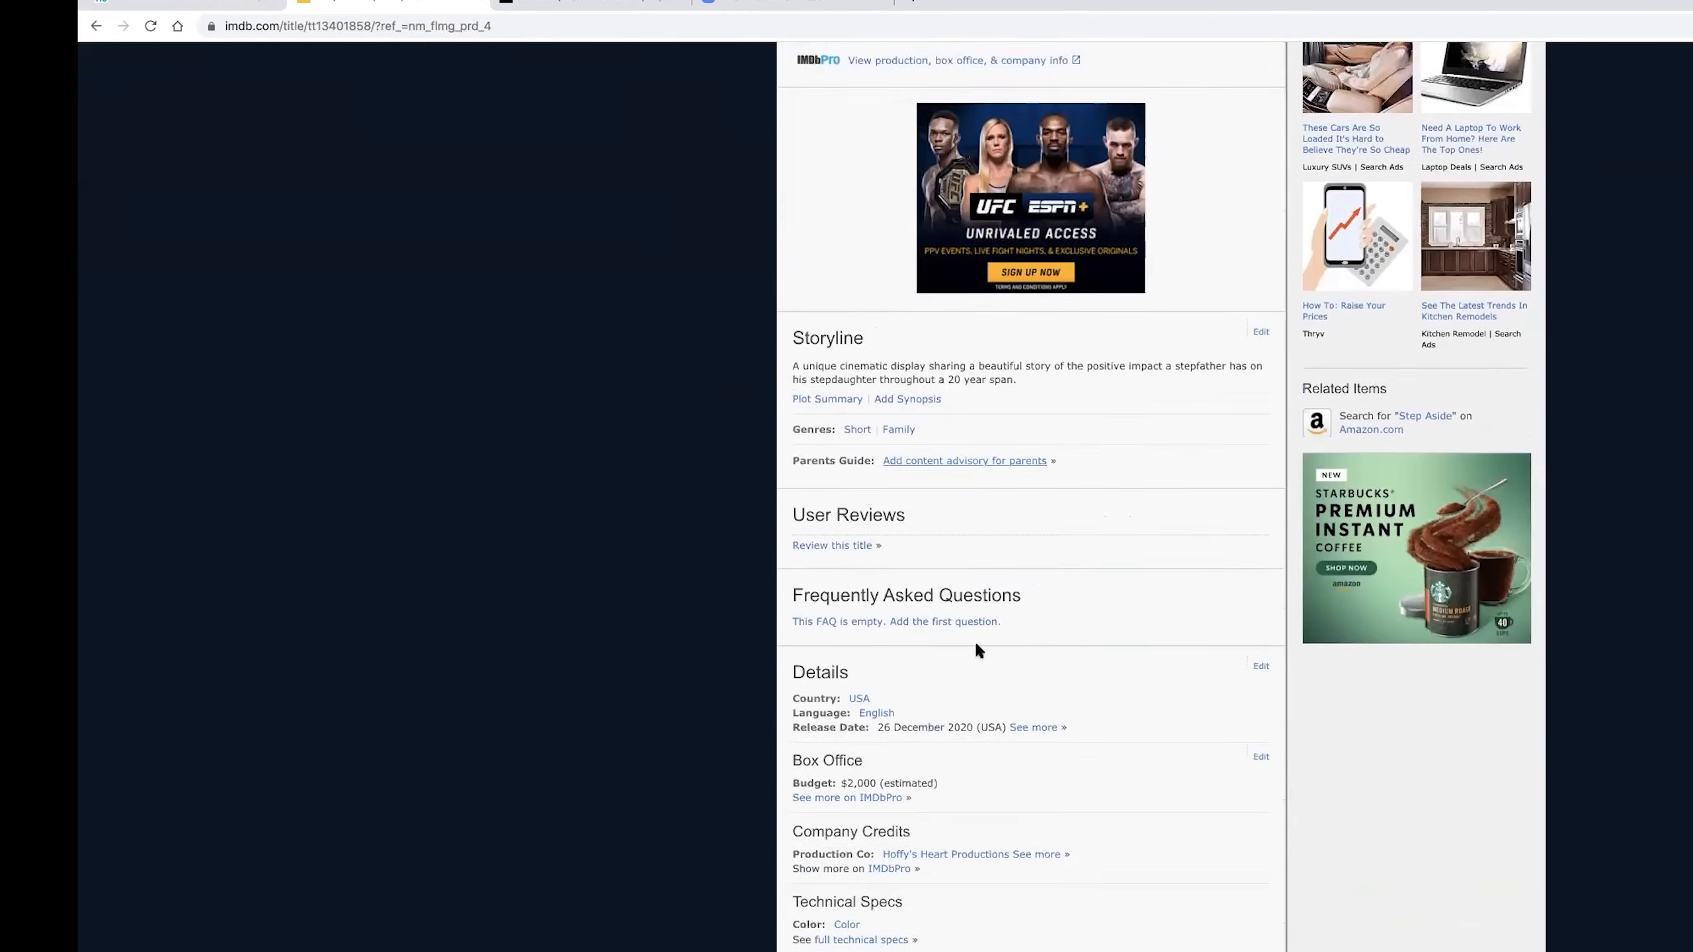
{"action": "left_click", "coordinate": [829, 862]}
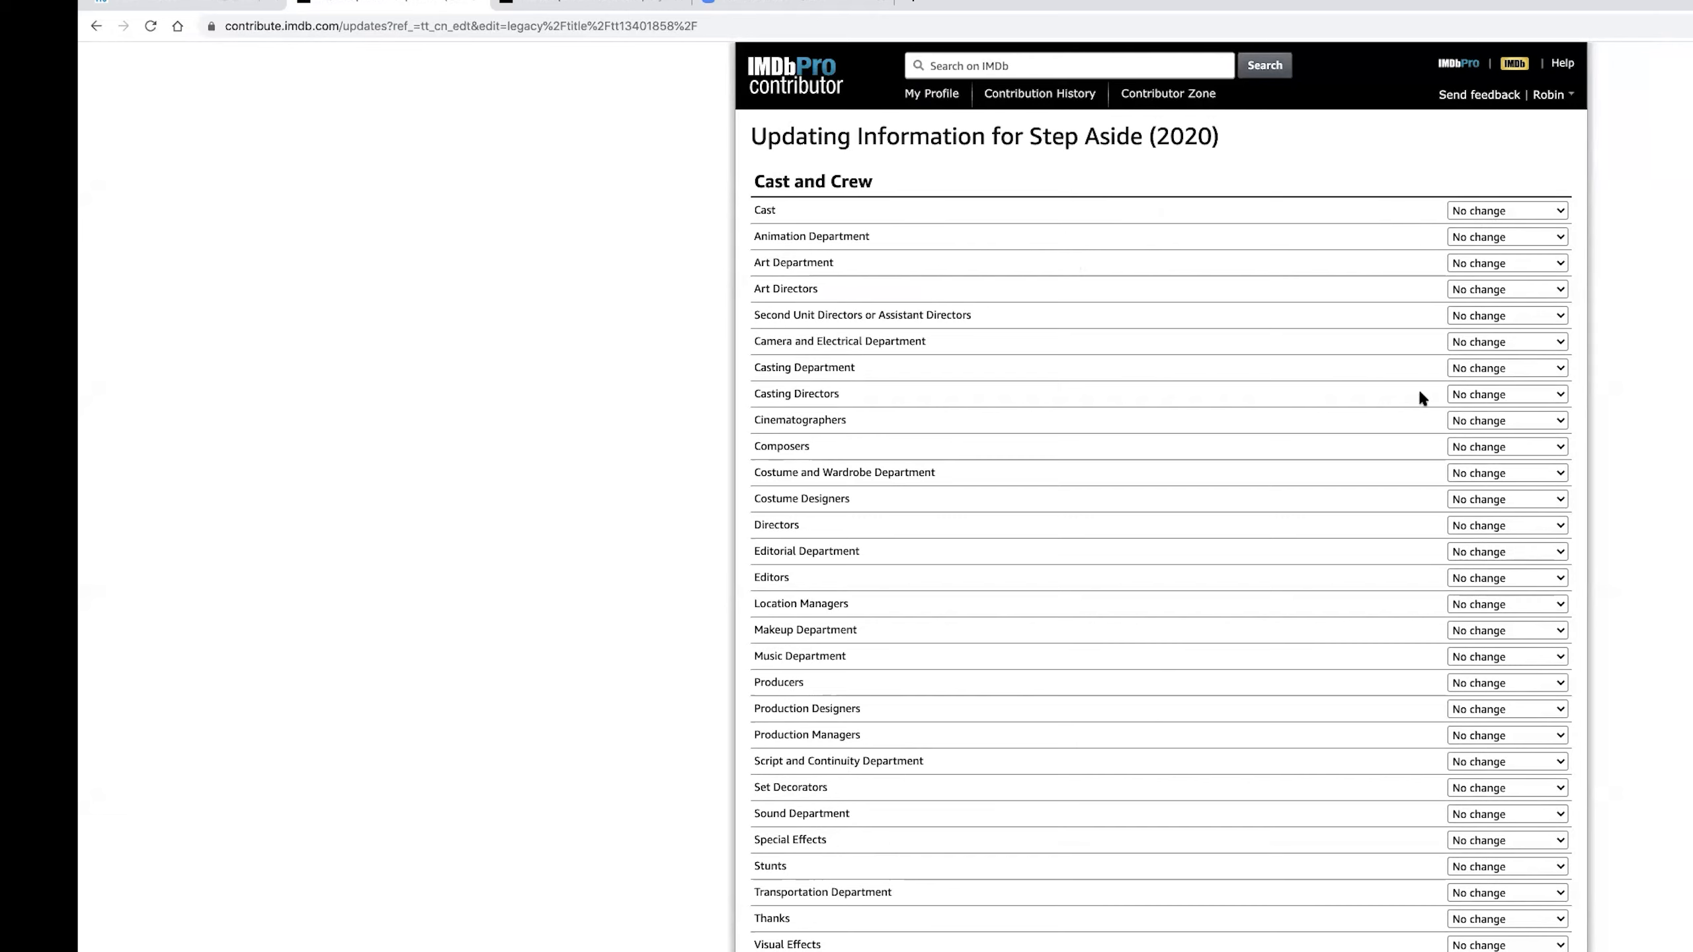
Examine the choices for correcting, deleting or adding Casting Directors credits in the Step Aside cast and crew form.
{"action": "left_click", "coordinate": [1508, 398]}
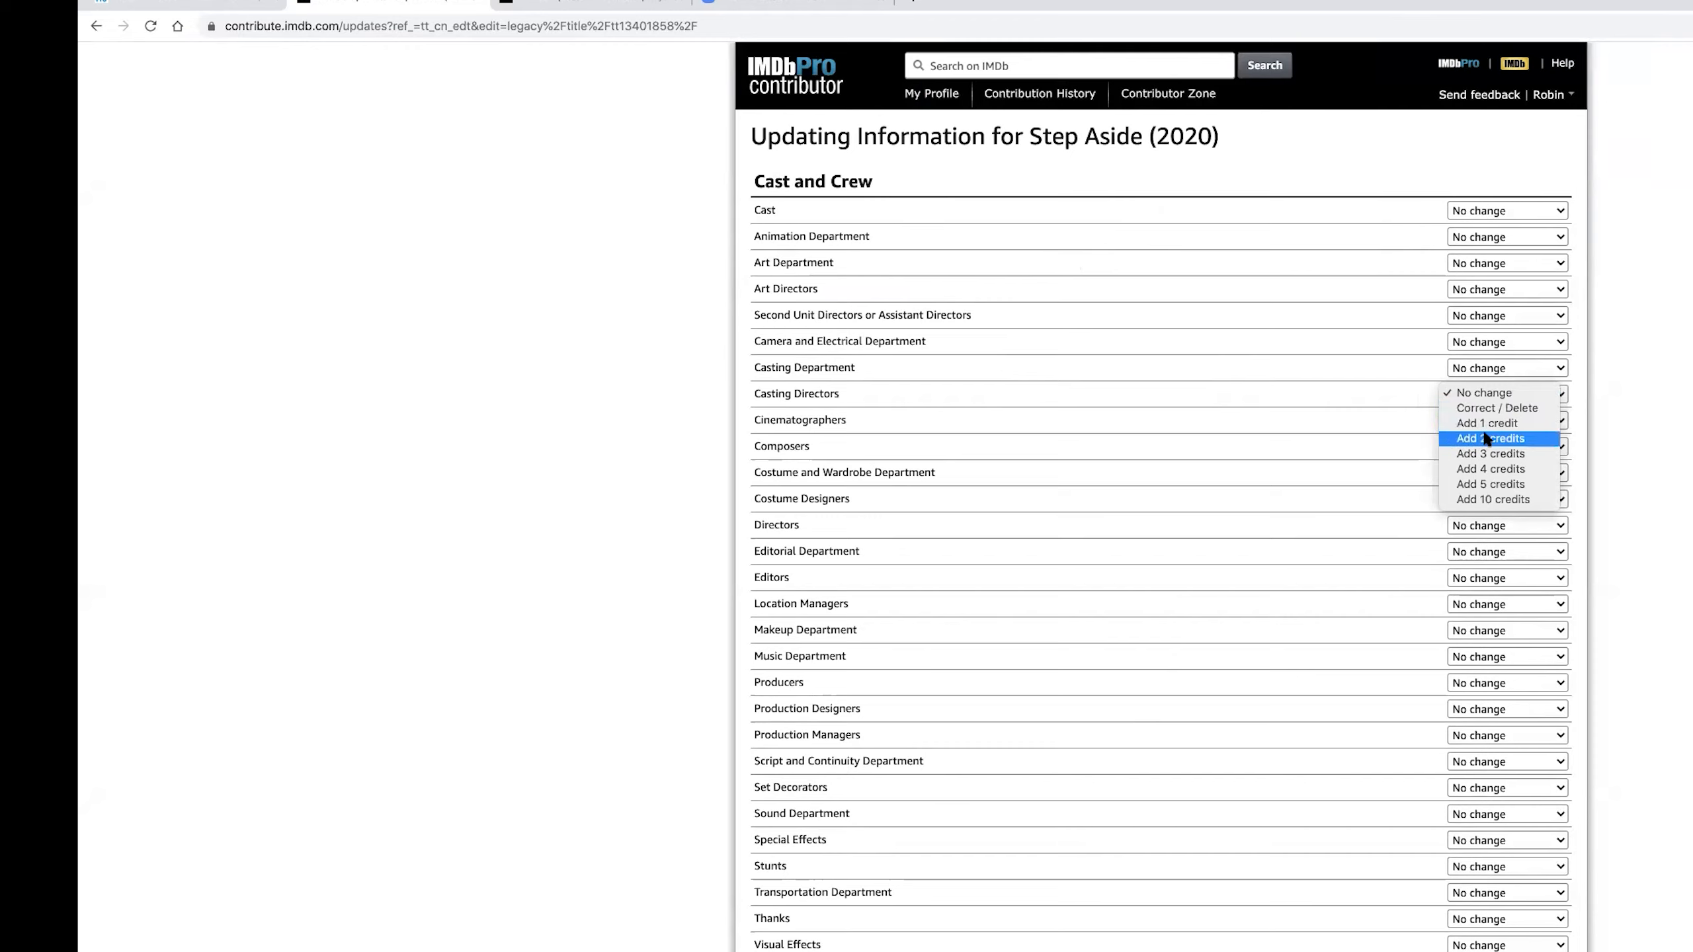
{"action": "left_click", "coordinate": [1233, 172]}
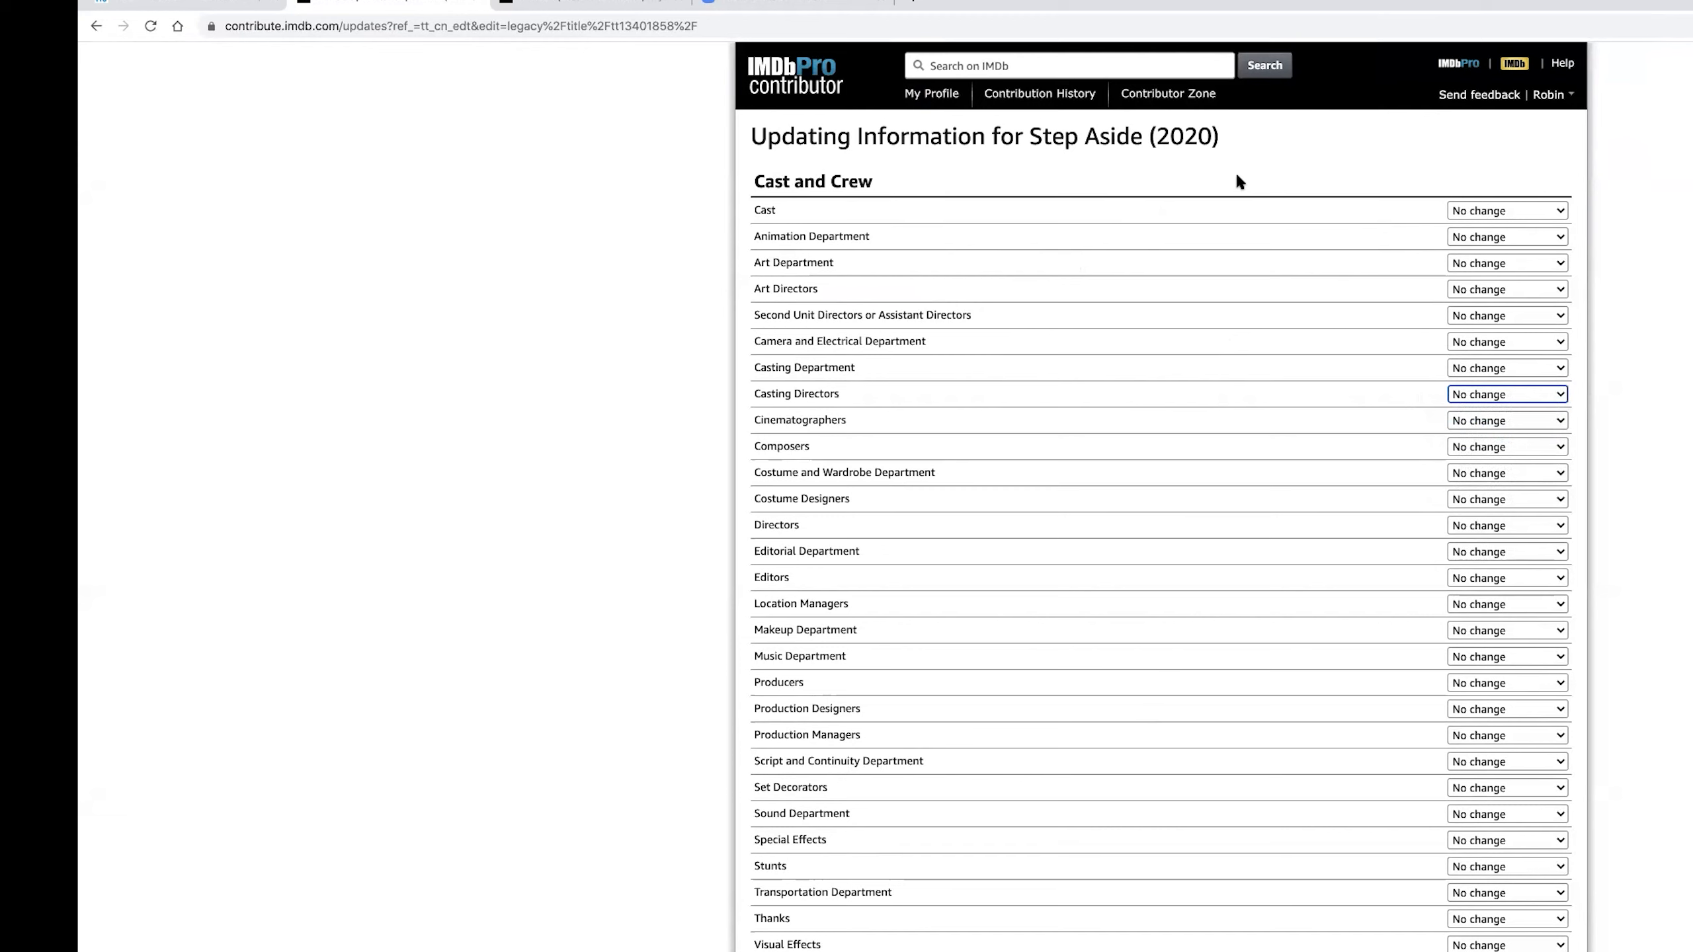
{"action": "scroll", "coordinate": [956, 201], "scroll_direction": "up", "scroll_amount": 5}
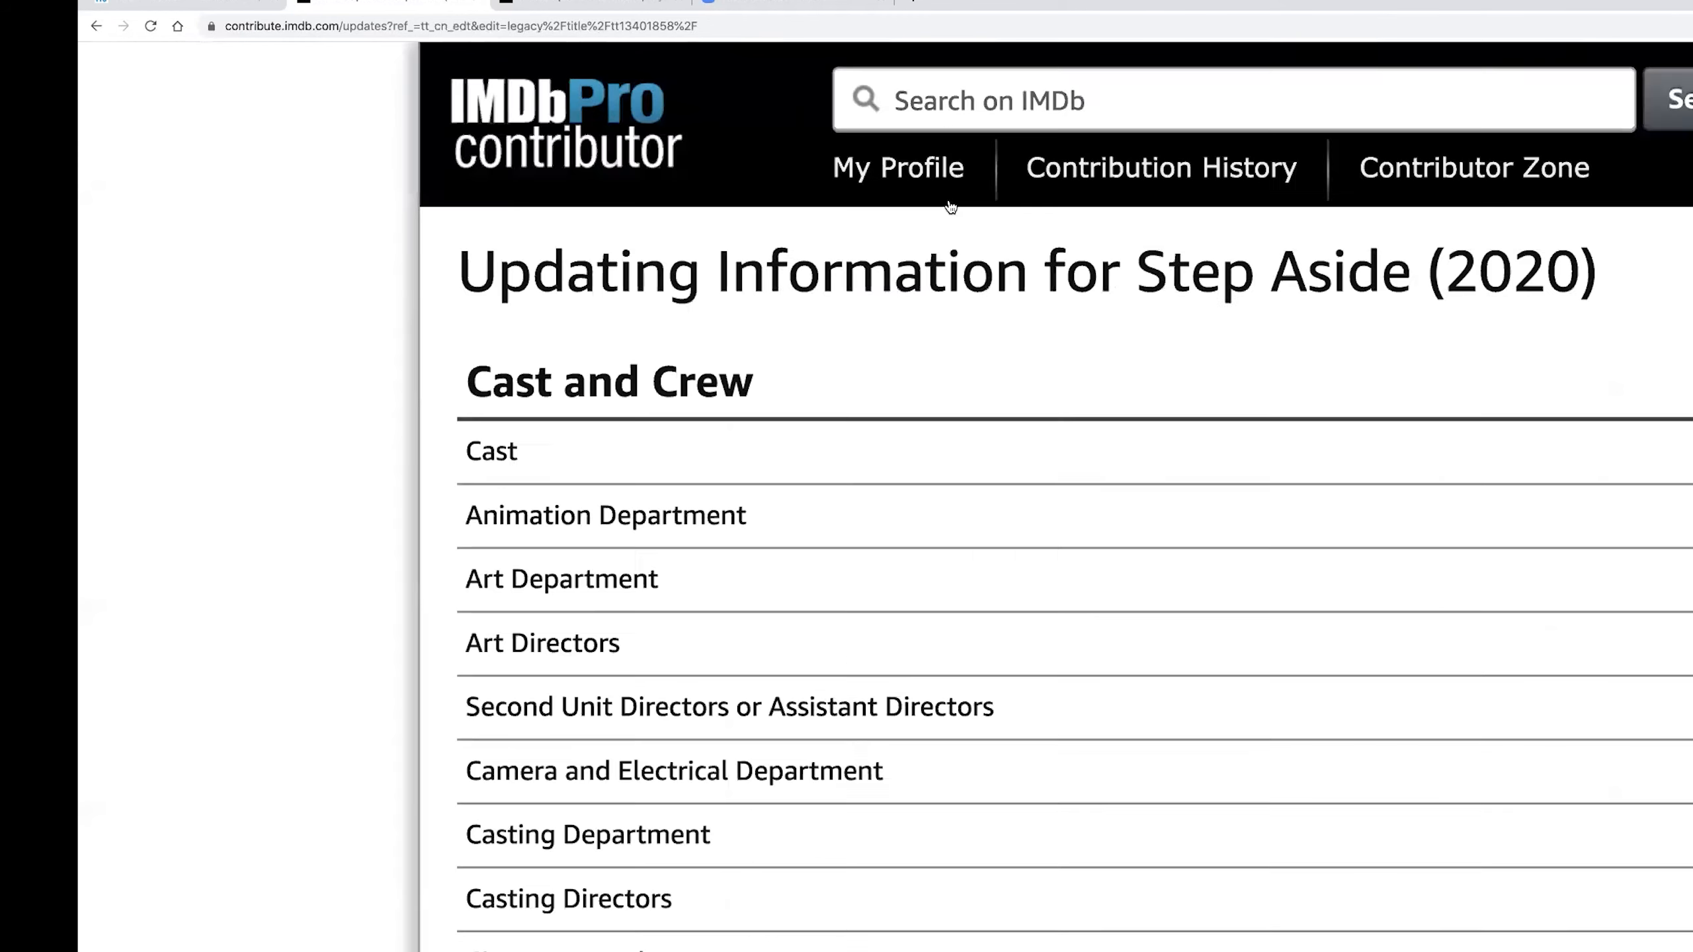
{"action": "scroll", "coordinate": [957, 209], "scroll_direction": "down", "scroll_amount": 5}
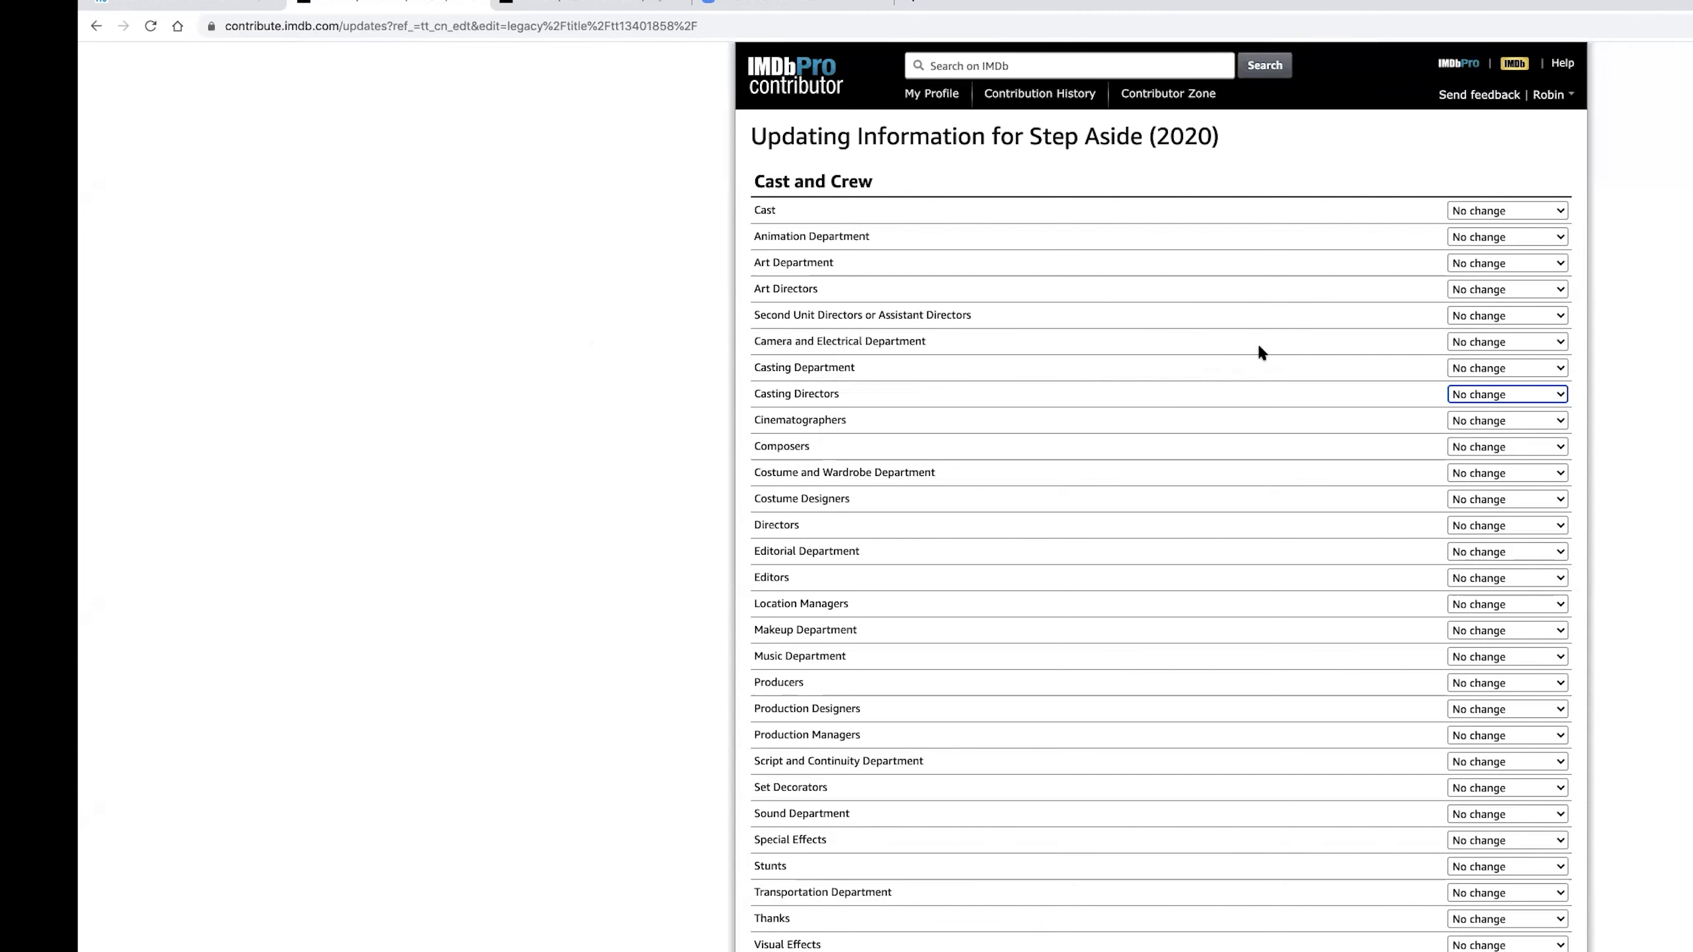
{"action": "scroll", "coordinate": [1259, 341], "scroll_direction": "down", "scroll_amount": 2}
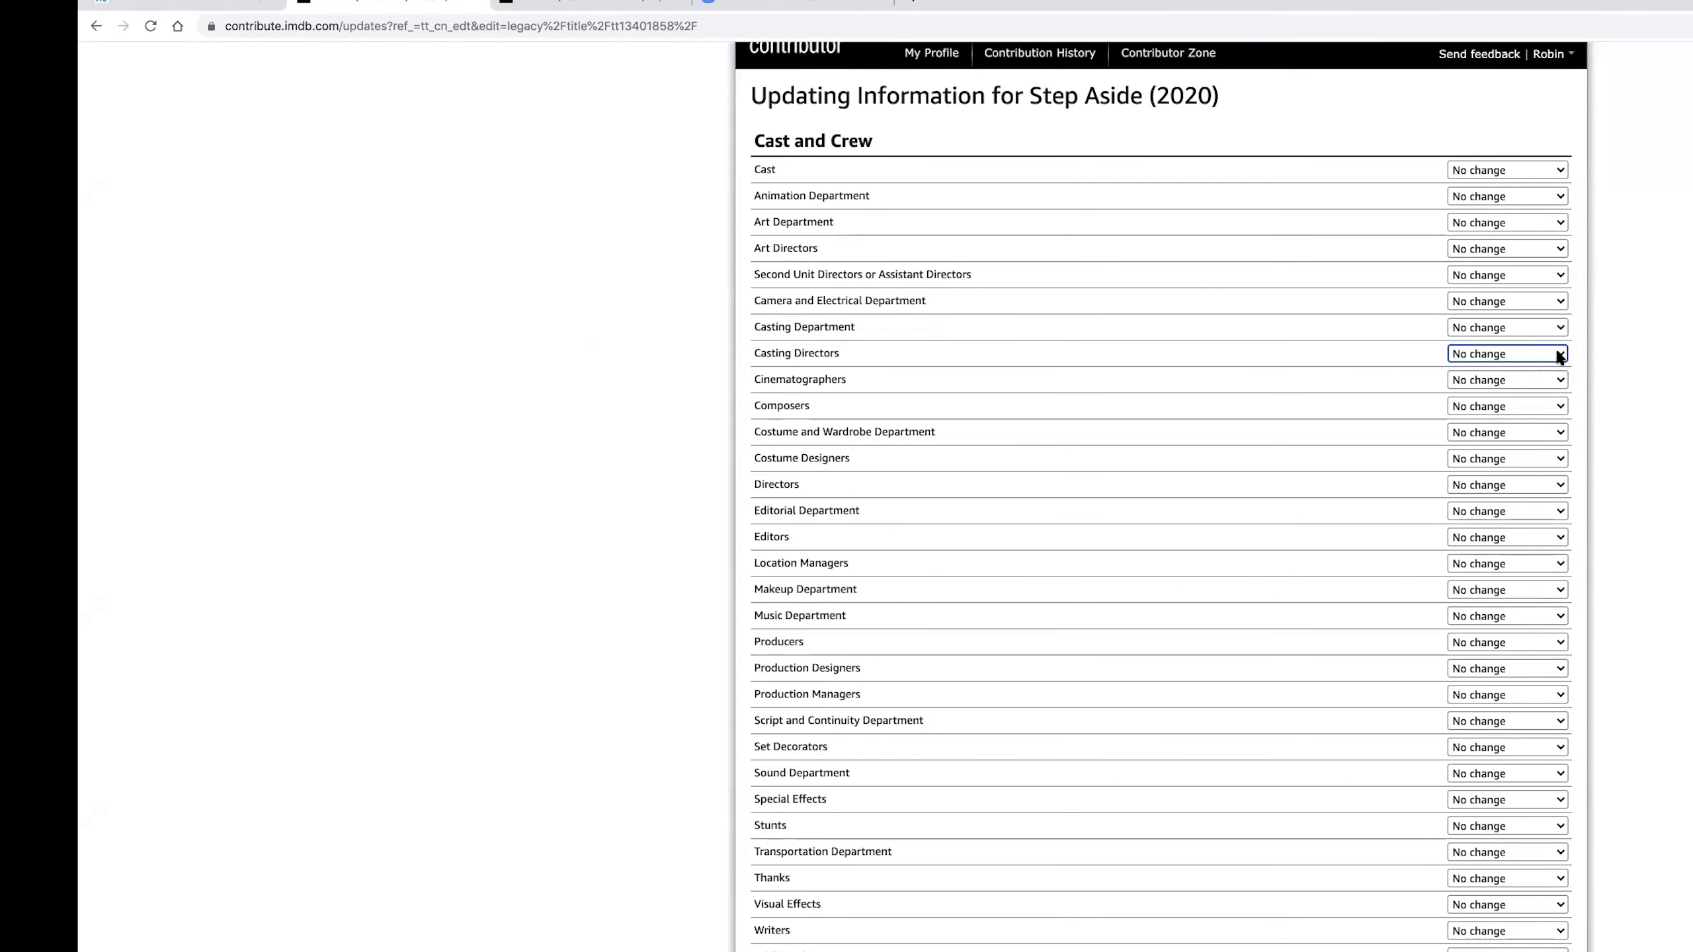
{"action": "left_click", "coordinate": [1558, 355]}
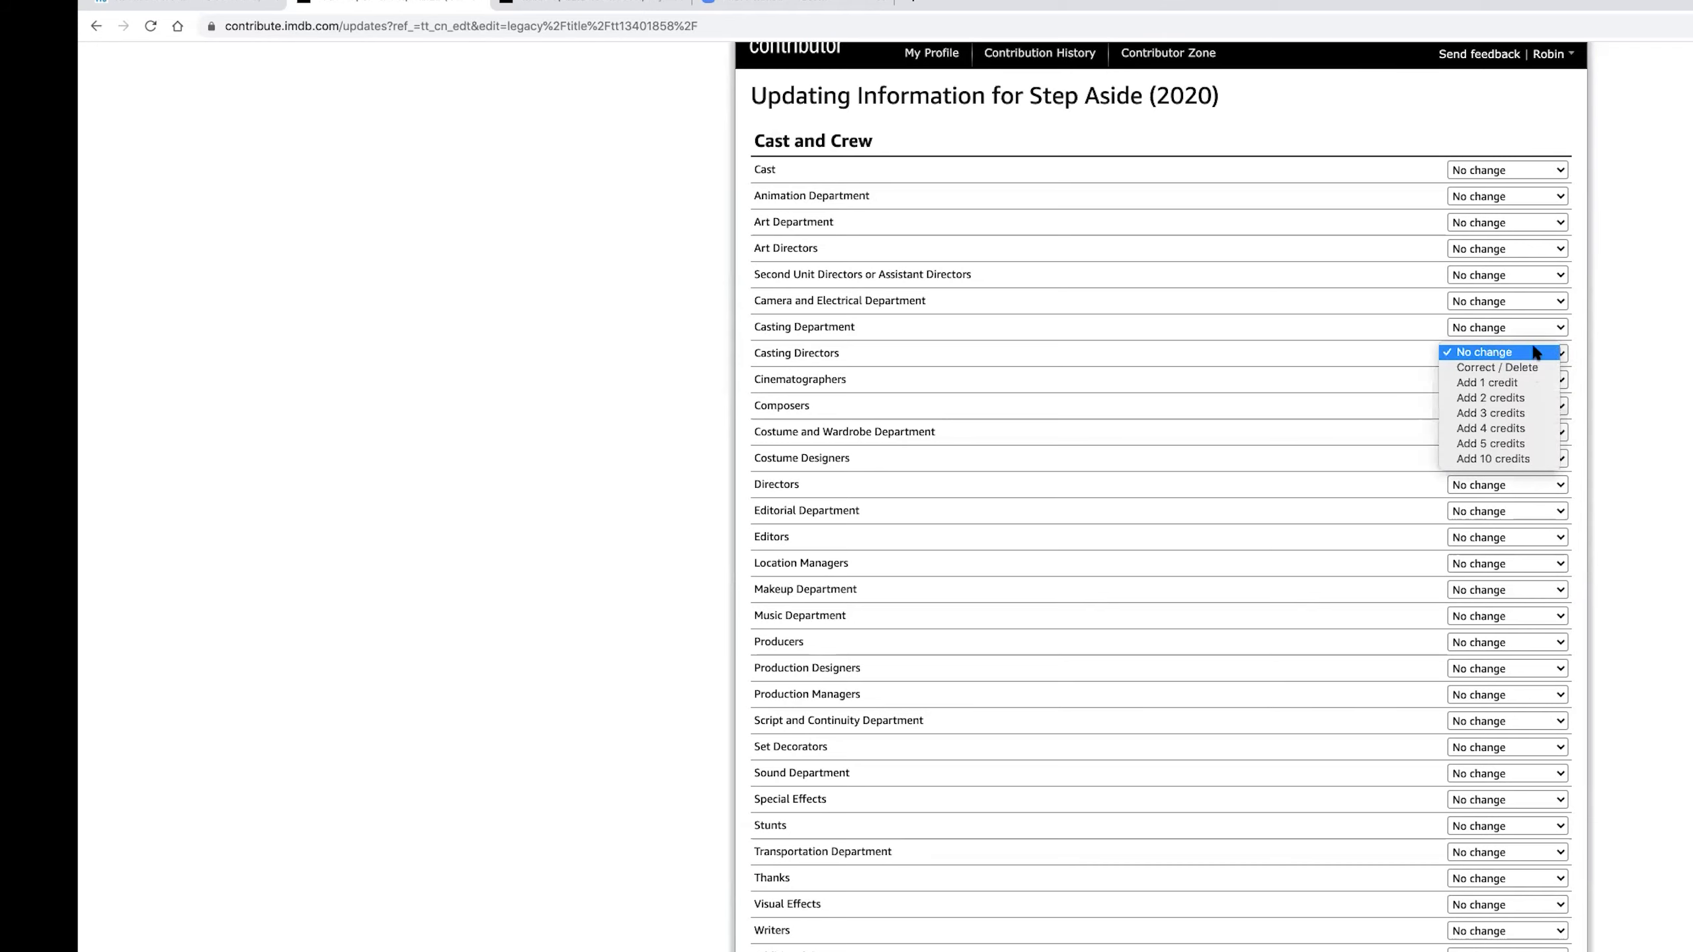